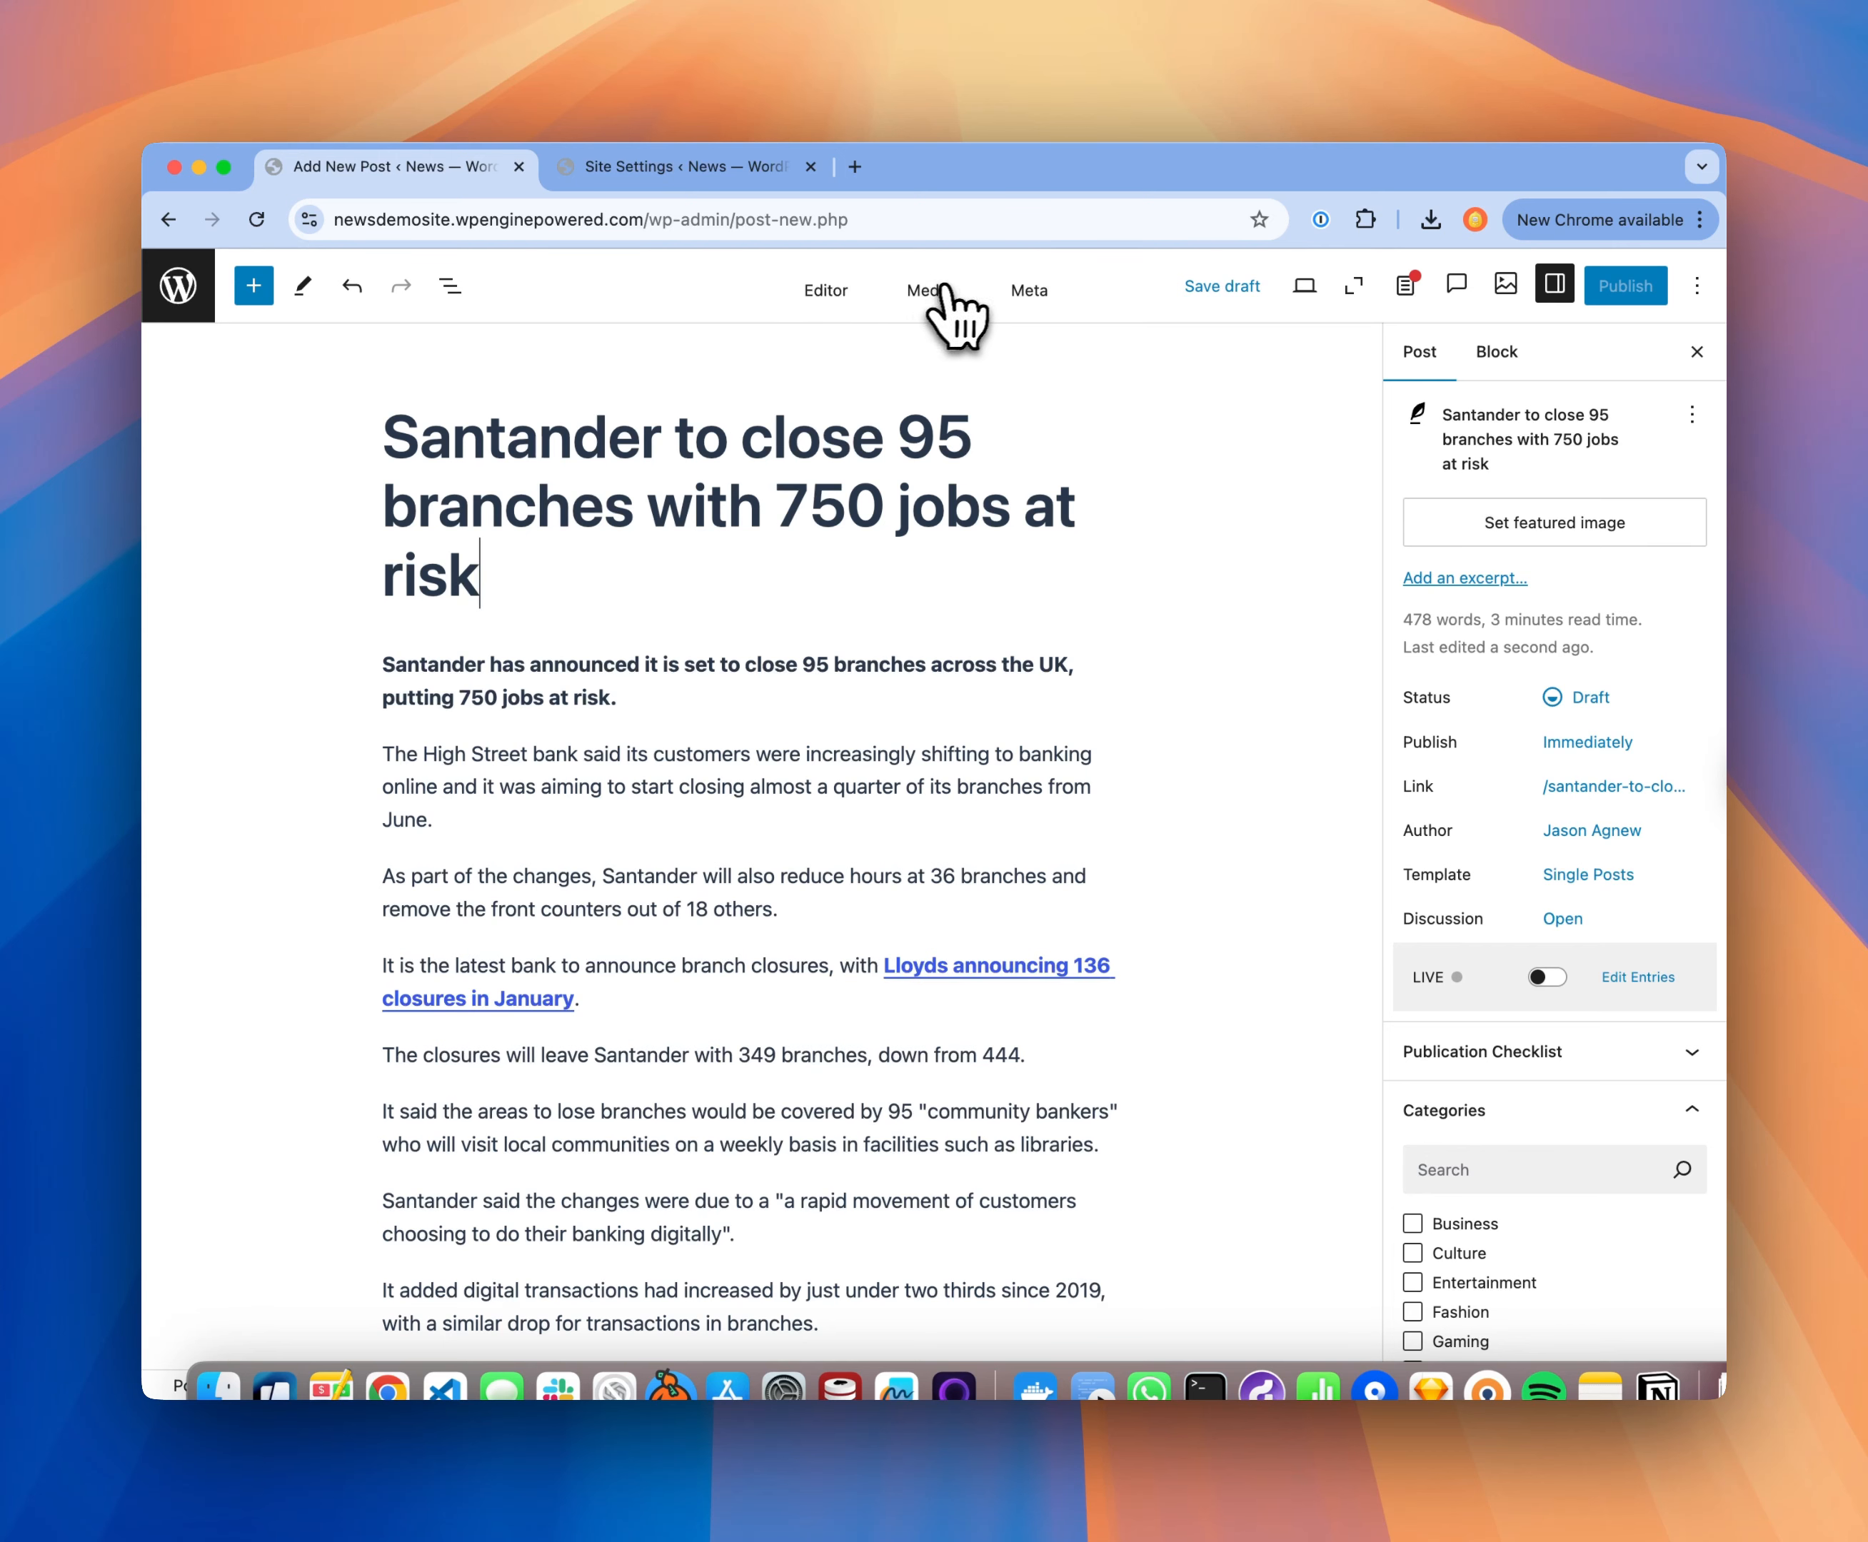
Step: Attach the Santander street-branch photo and the red Santander cash-machine photo from the media library to the post
click(930, 292)
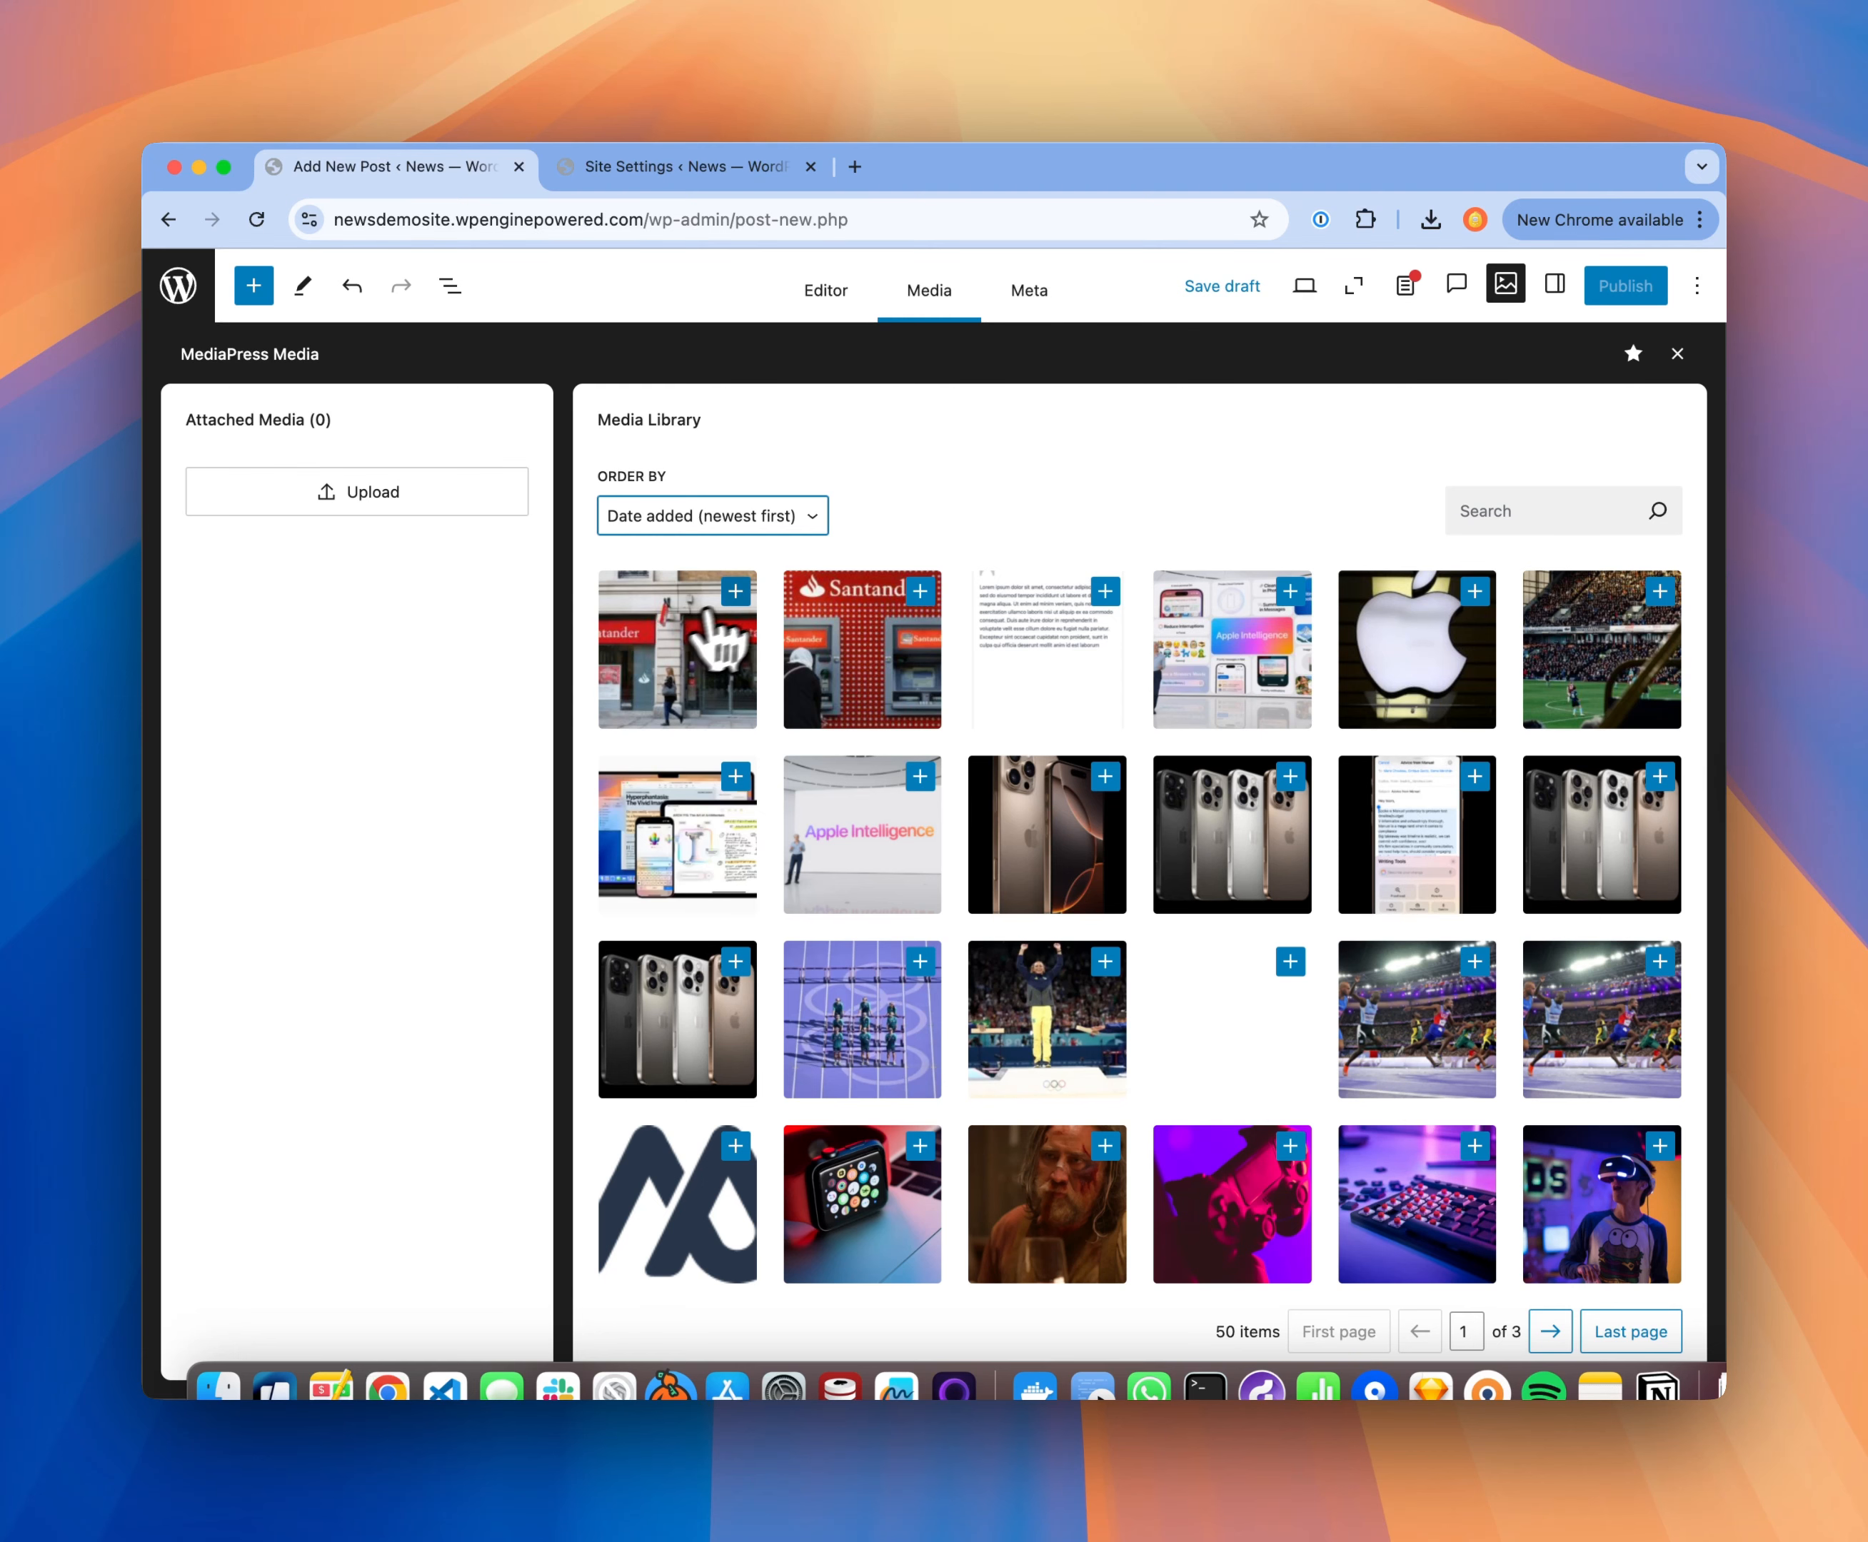
click(735, 593)
click(911, 594)
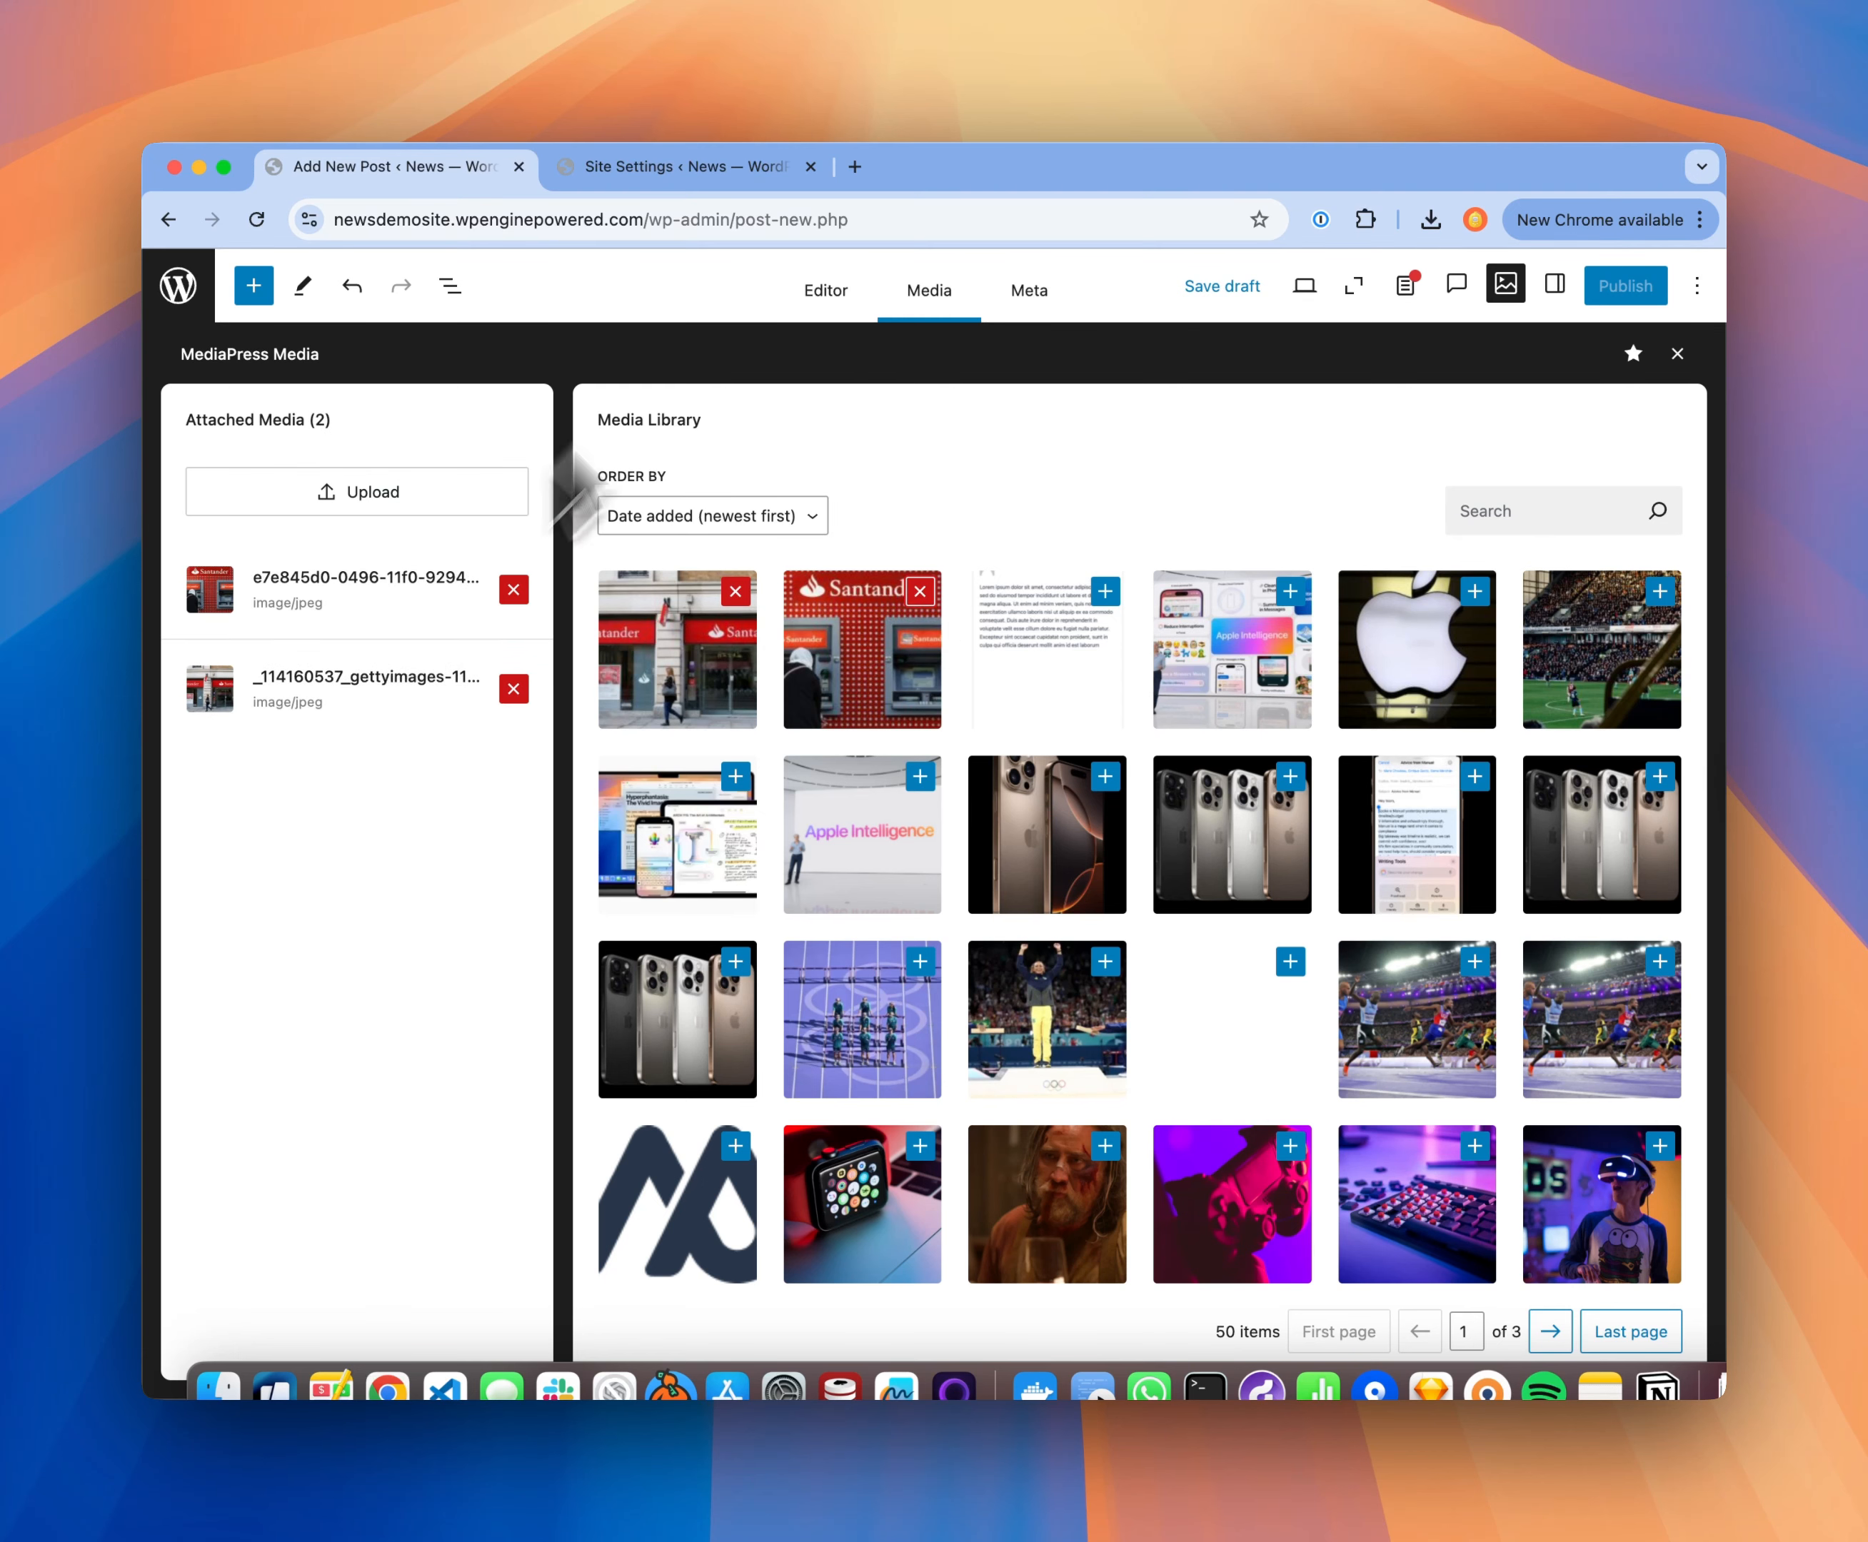
Step: Set the red Santander cash-machine photo as the post's featured image
click(825, 293)
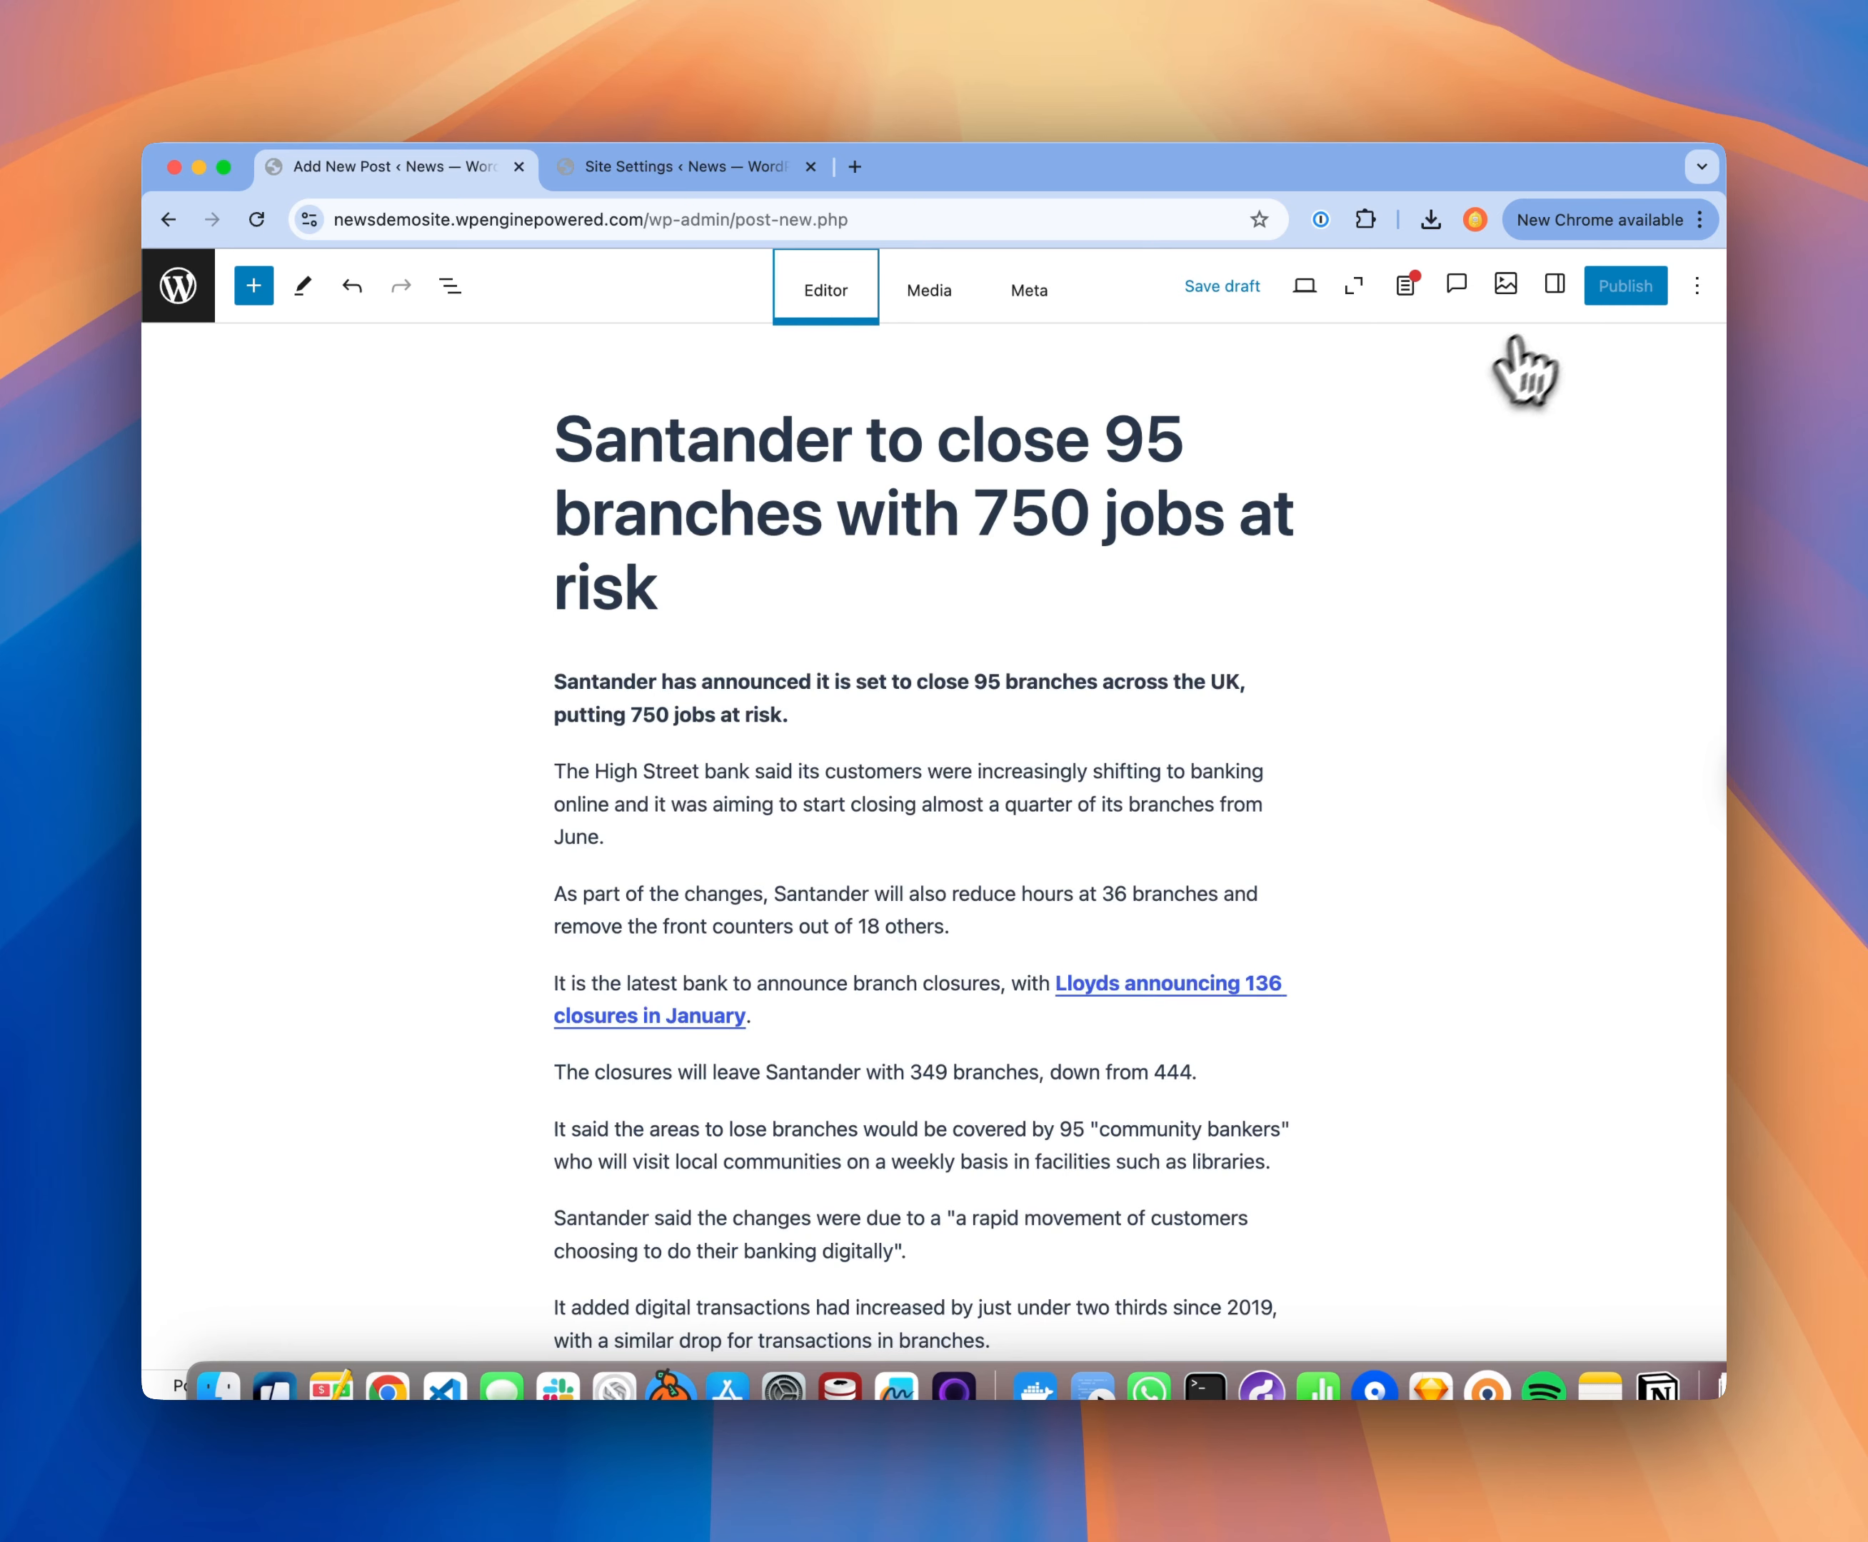
click(1556, 284)
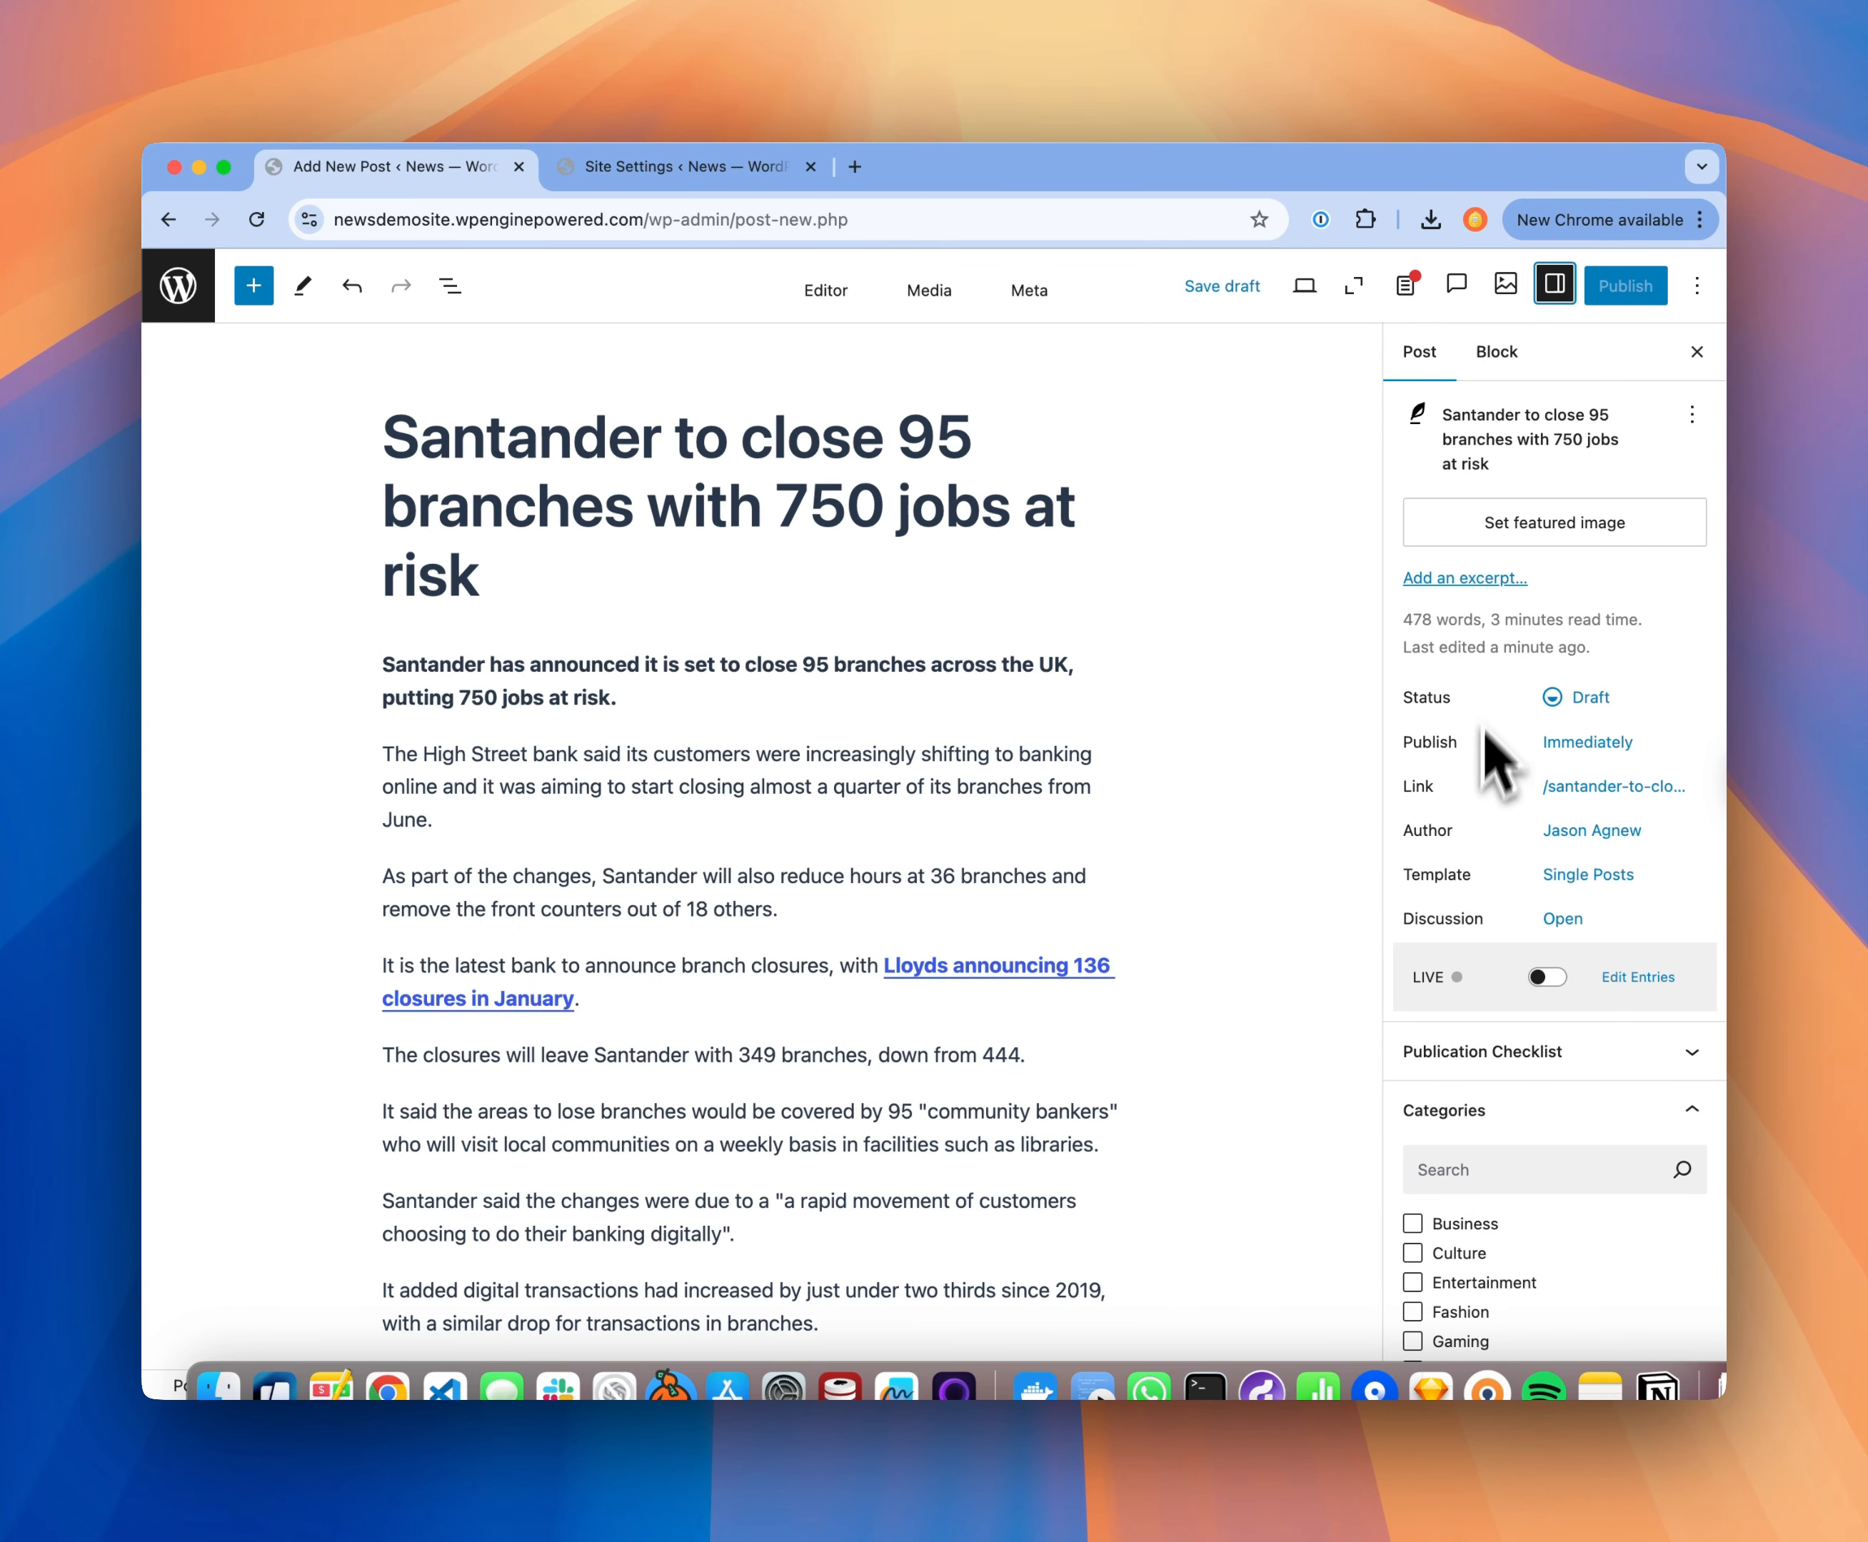
click(1513, 532)
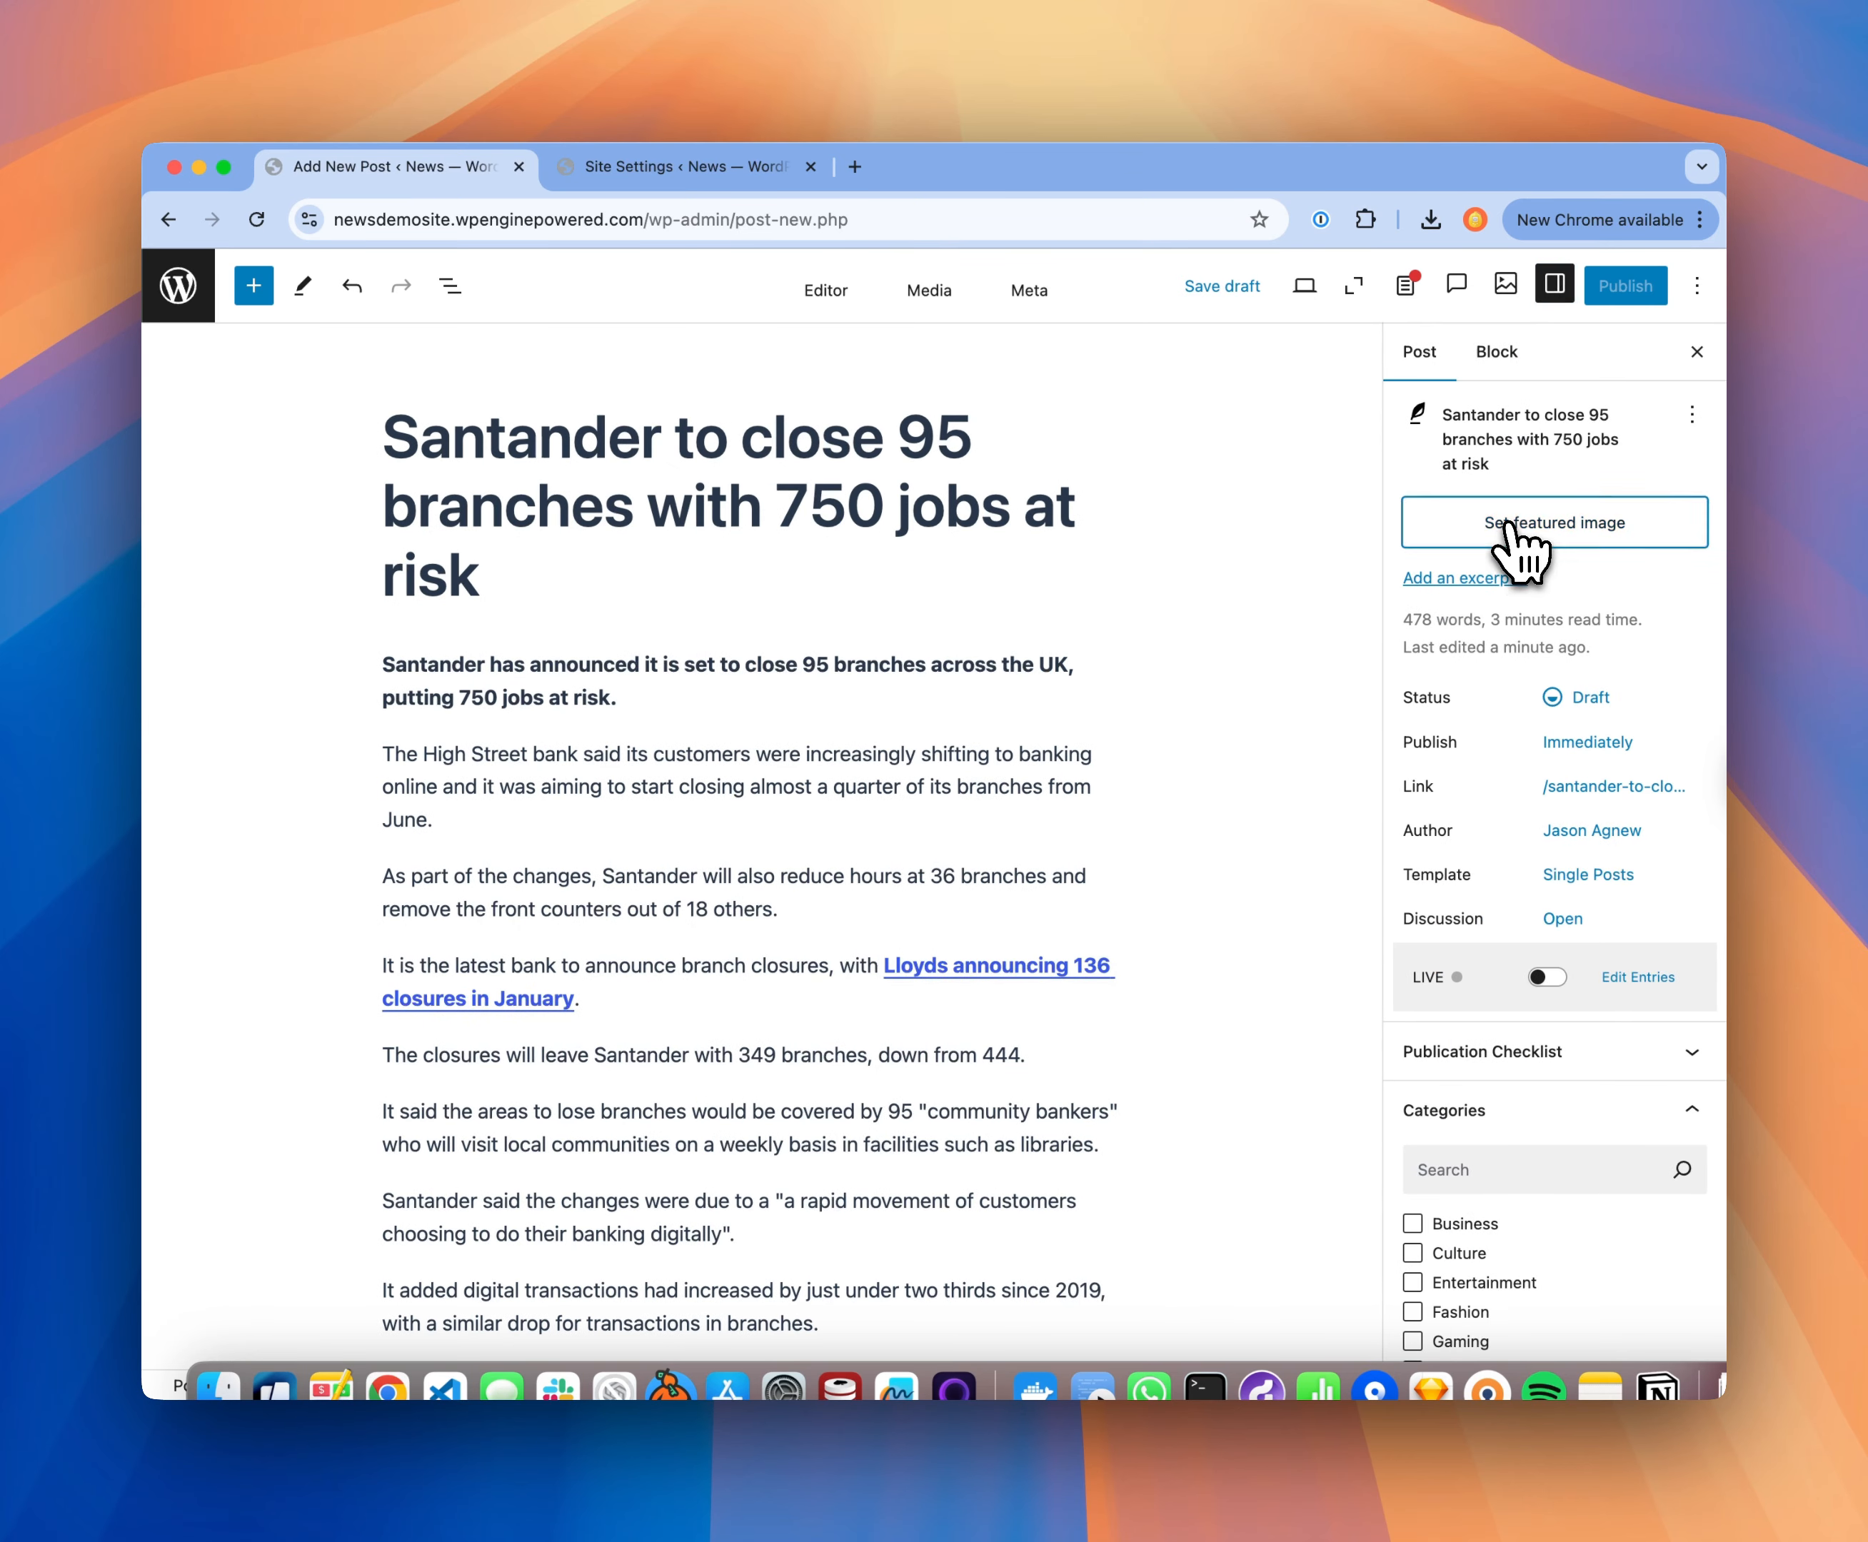
click(471, 617)
click(1614, 1330)
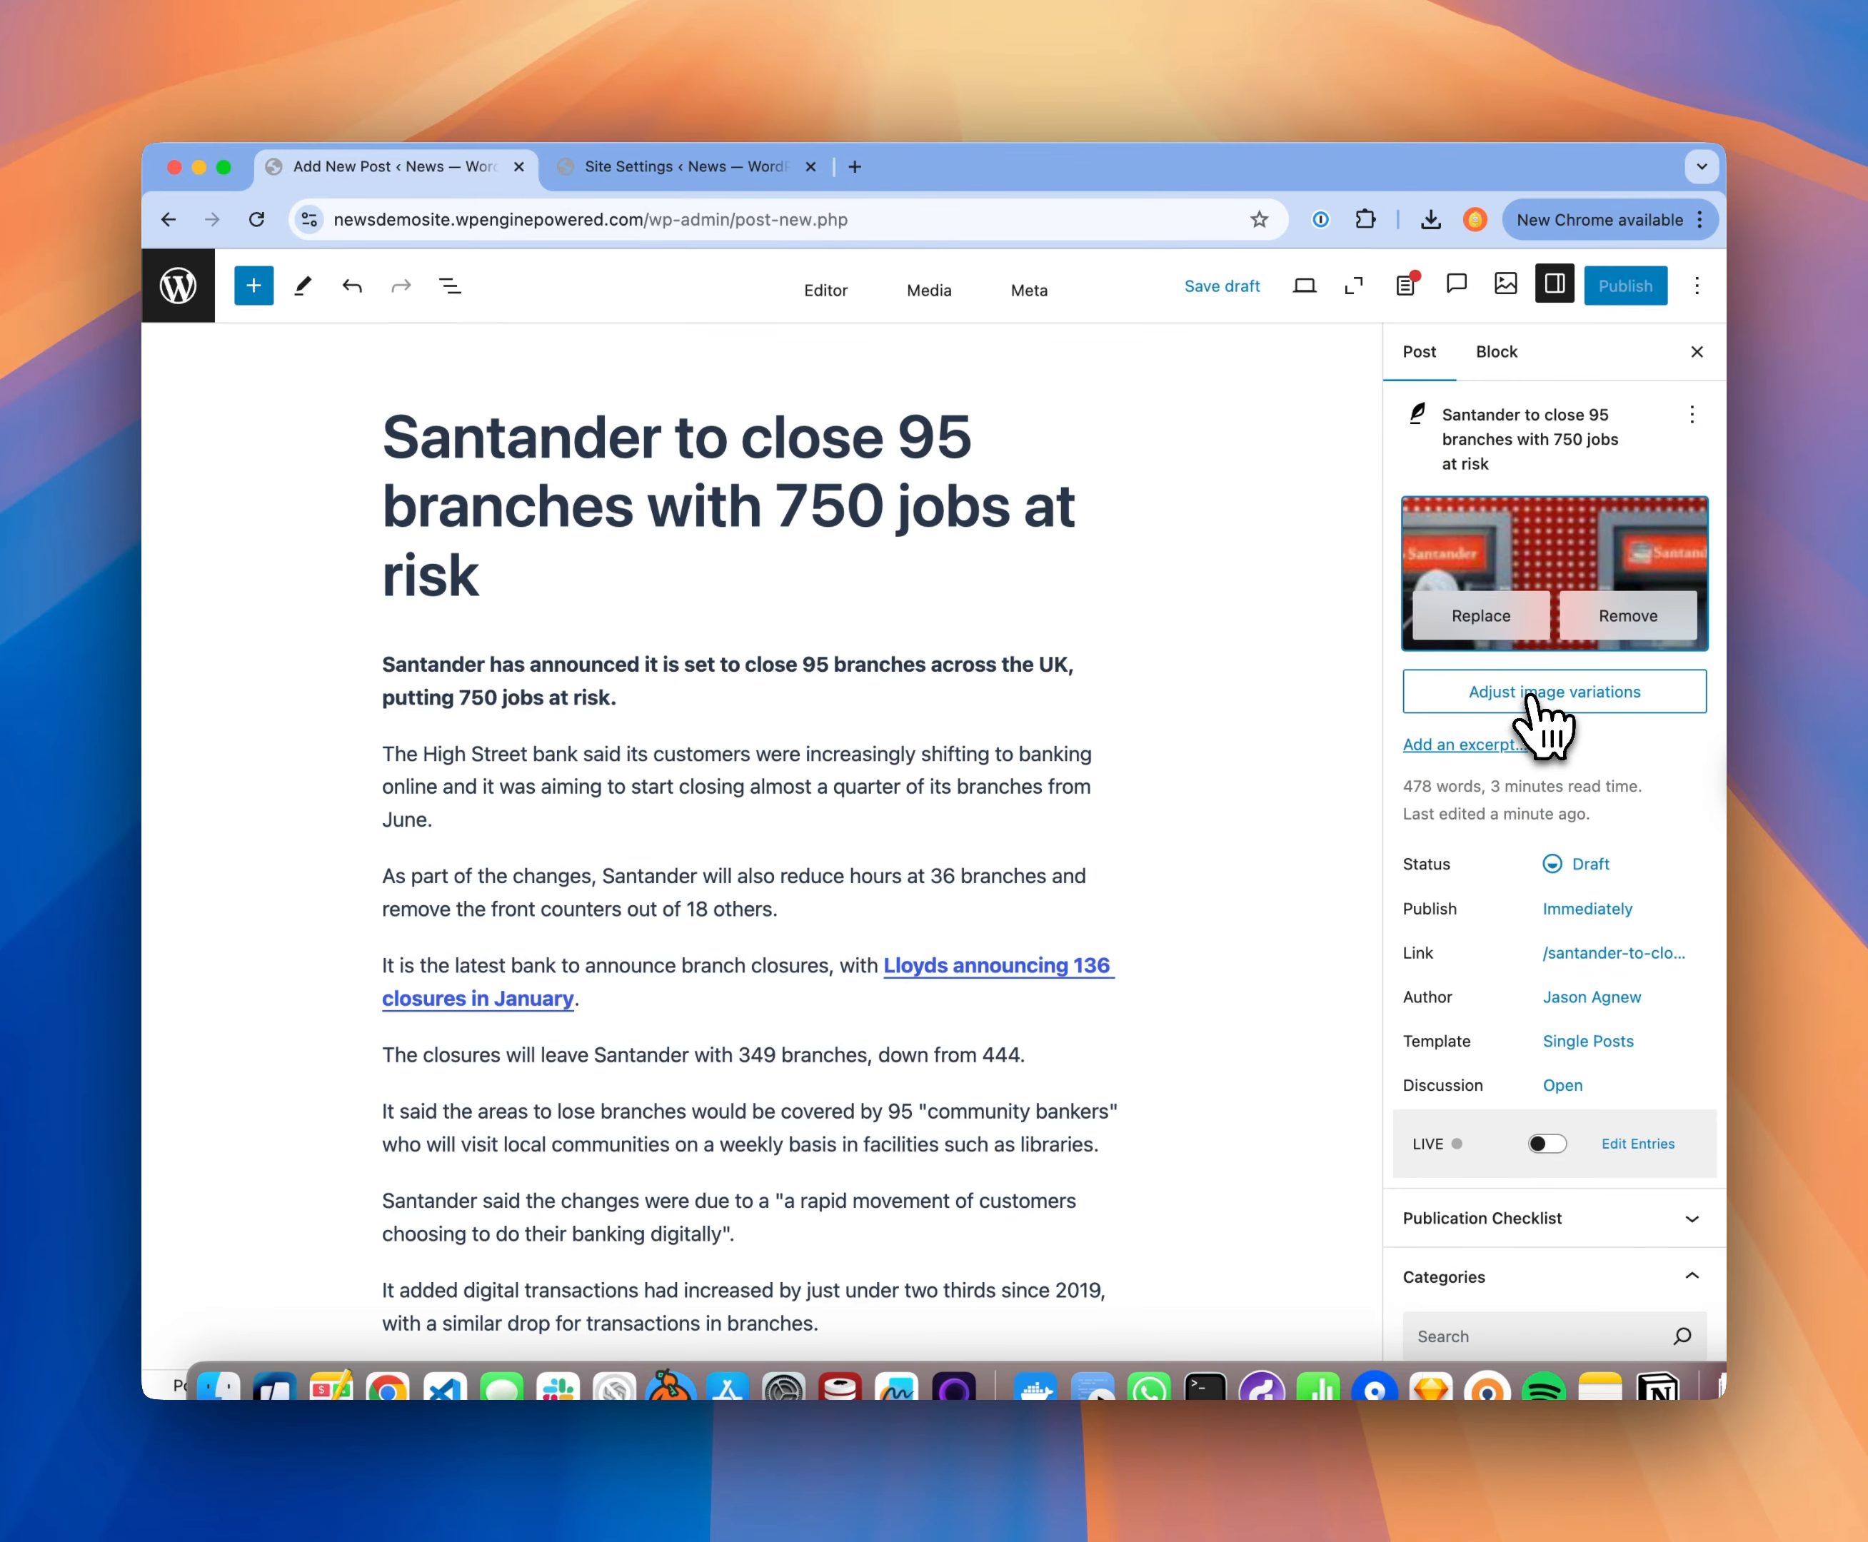
Step: Crop the featured image's 4:5 Portrait Homepage variation around the person at the left-hand cash machine
click(1528, 699)
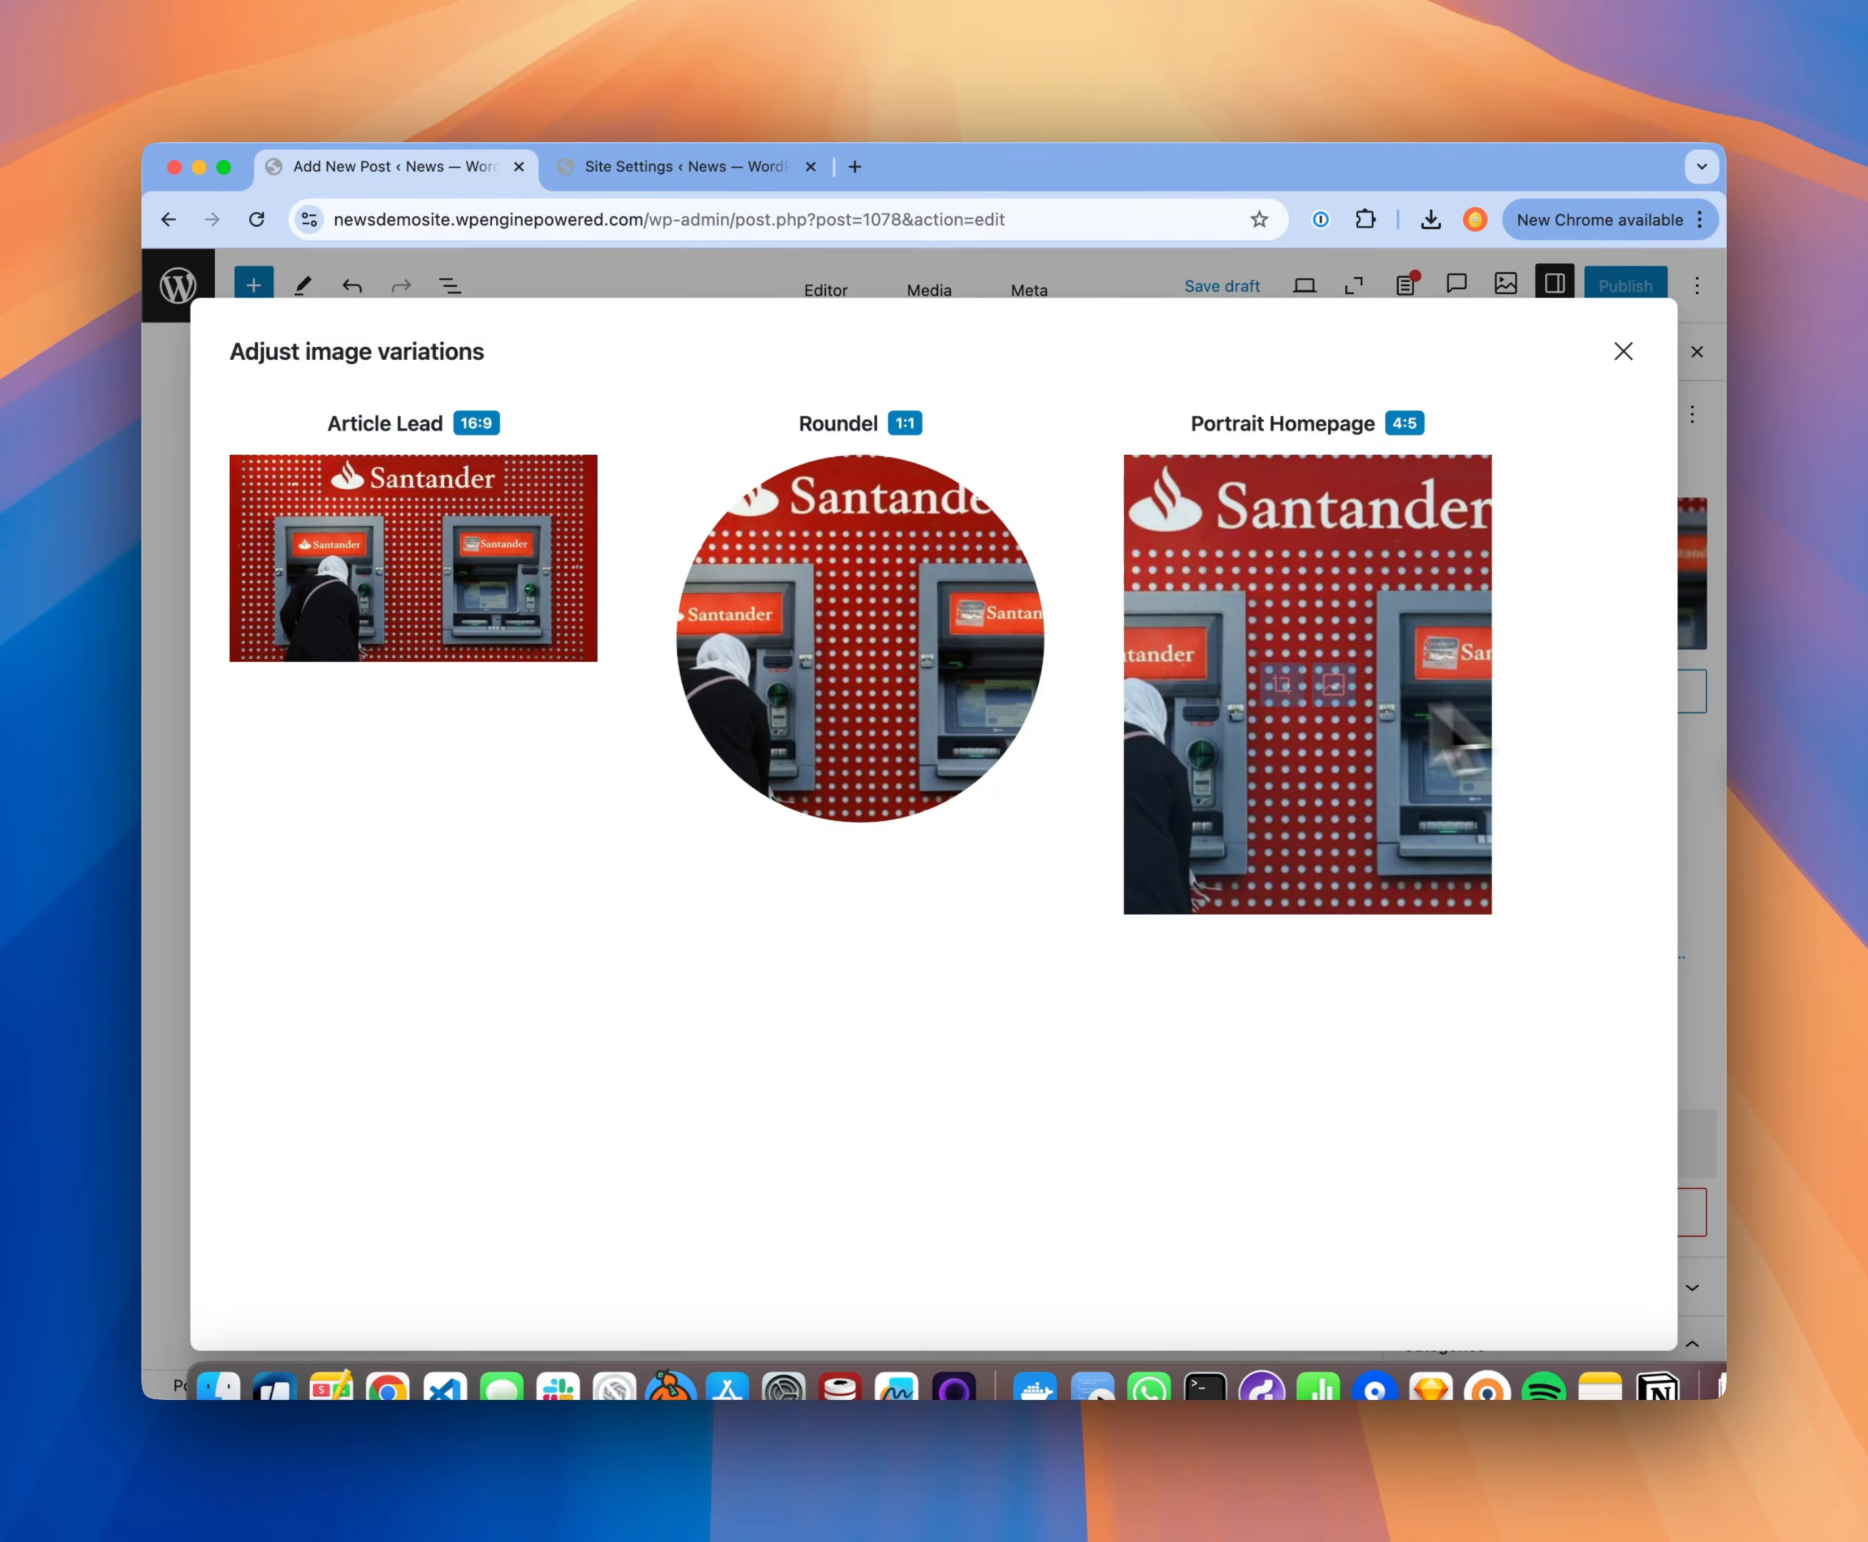
mouse_move(1254, 734)
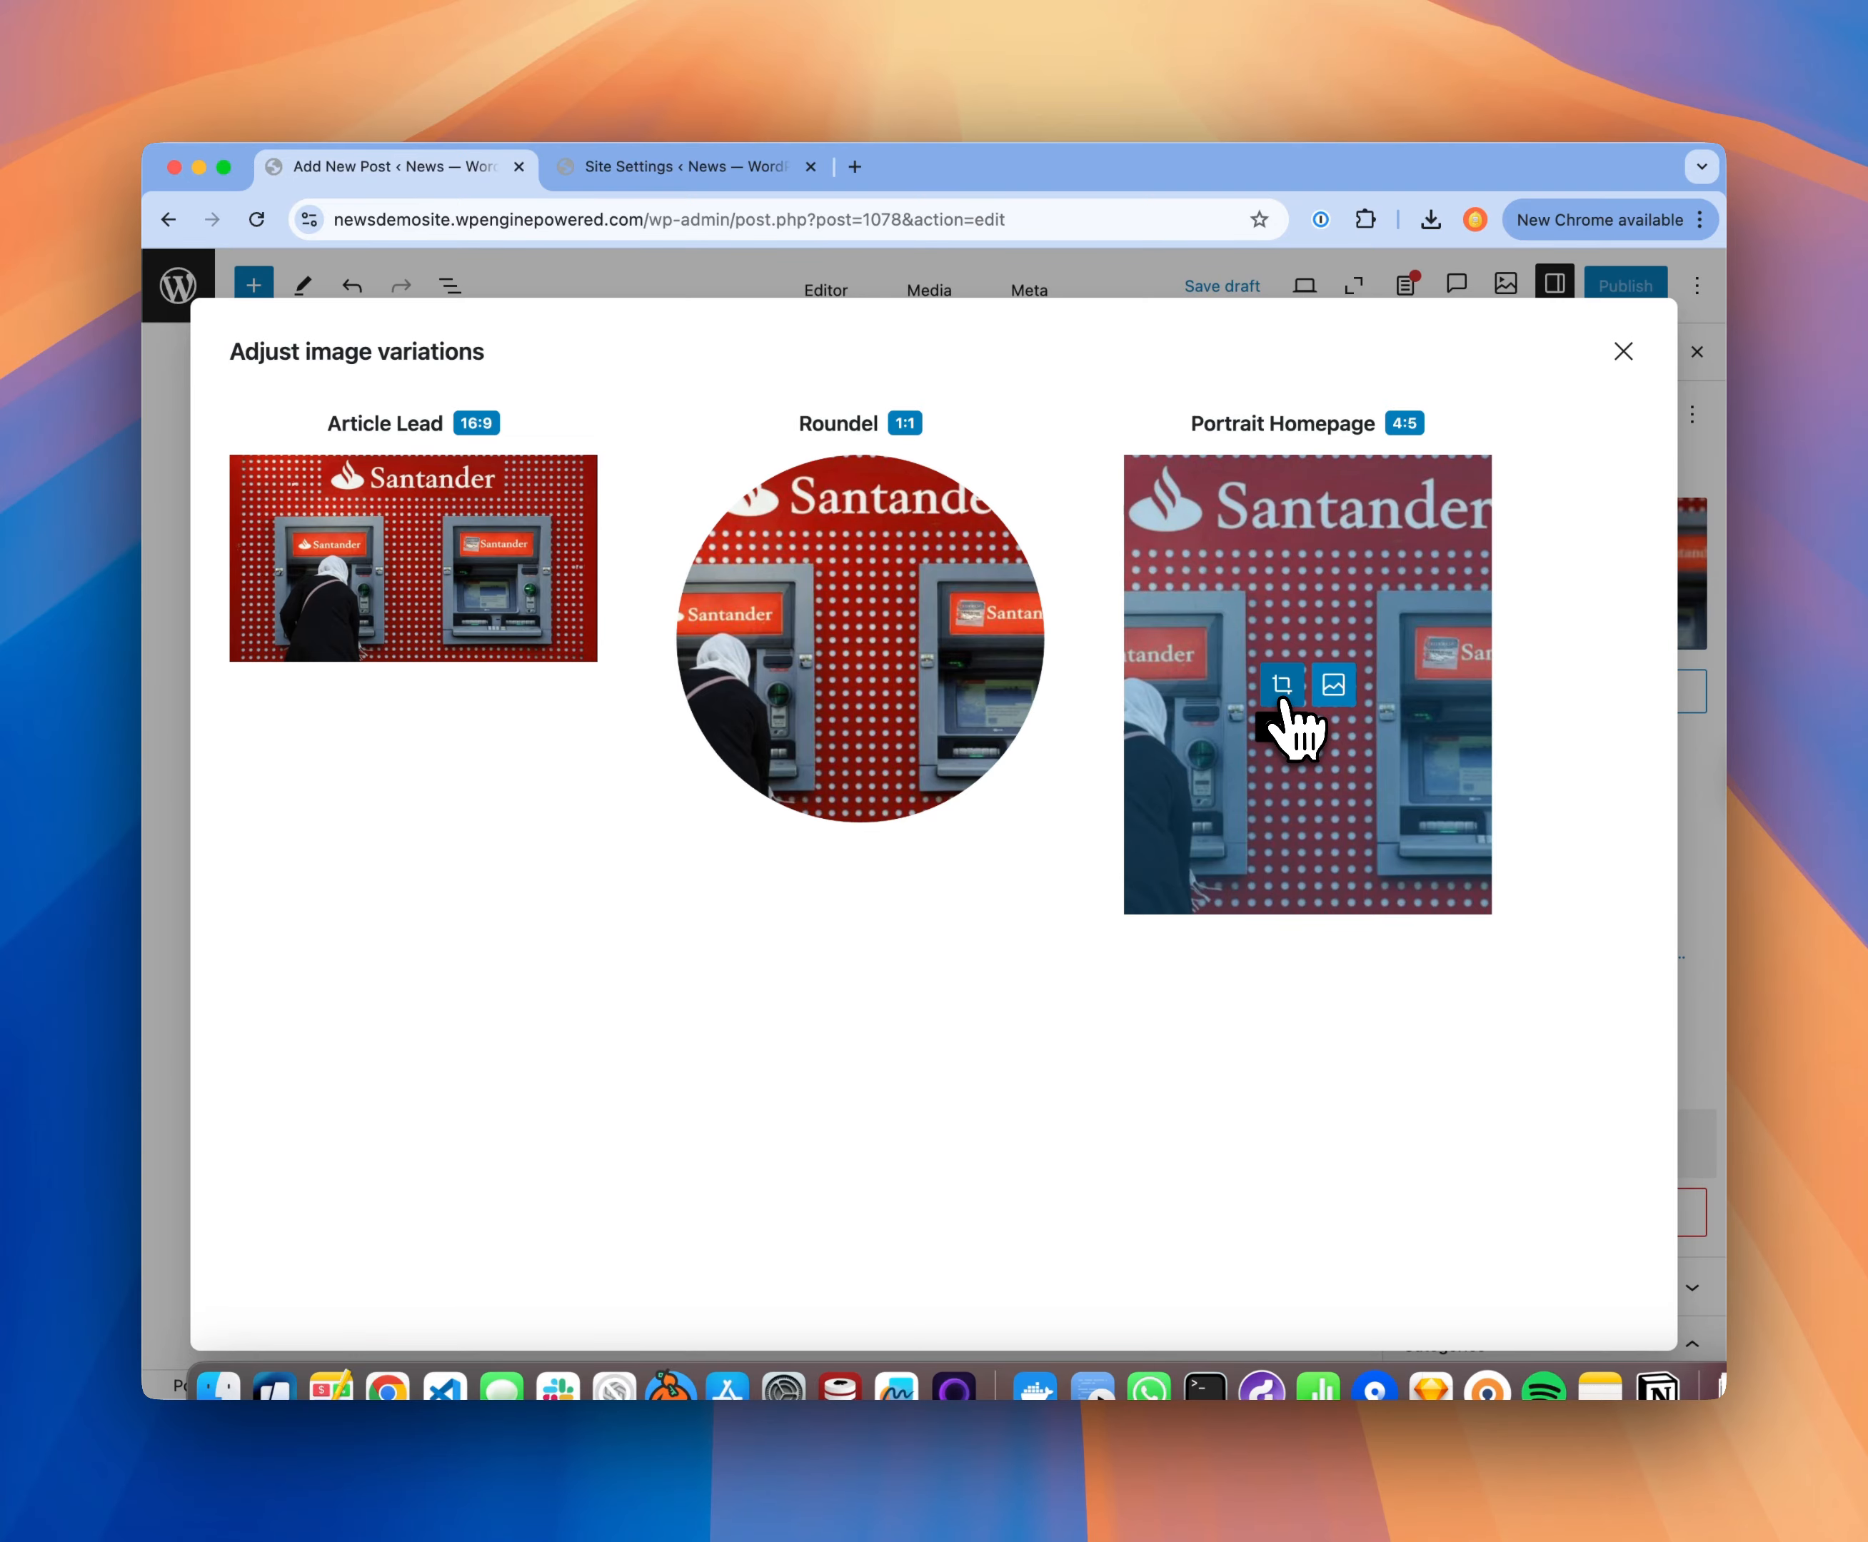
click(1281, 698)
drag(1163, 776, 685, 796)
click(258, 1250)
Step: Crop the 1:1 Roundel variation around the person at the cash machine and close the image variations
mouse_move(899, 658)
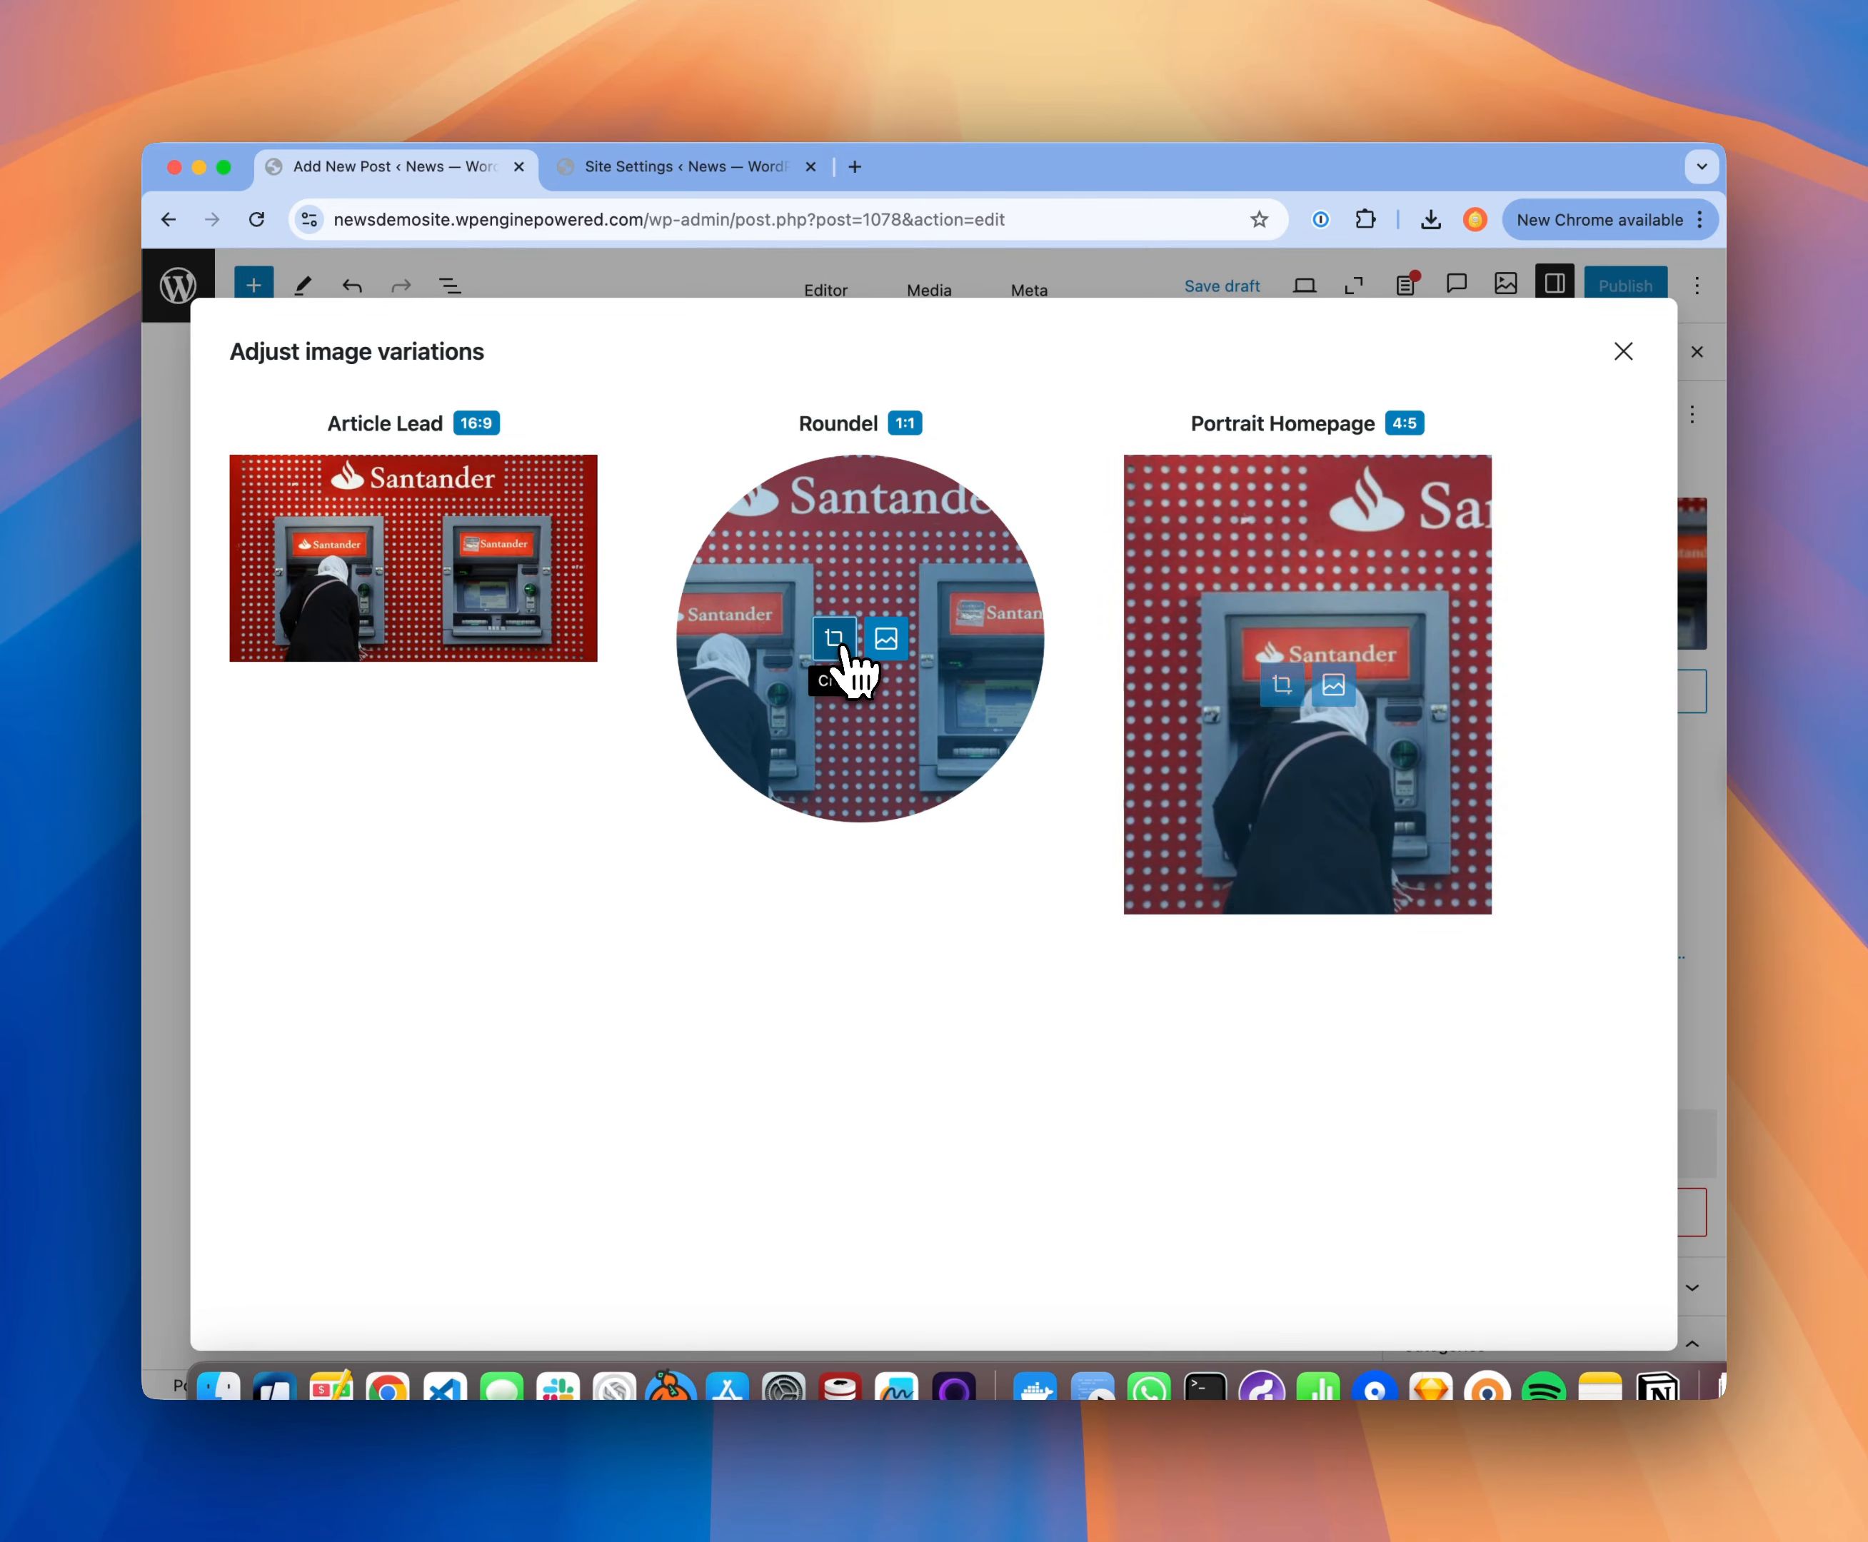
click(836, 642)
drag(721, 884, 626, 875)
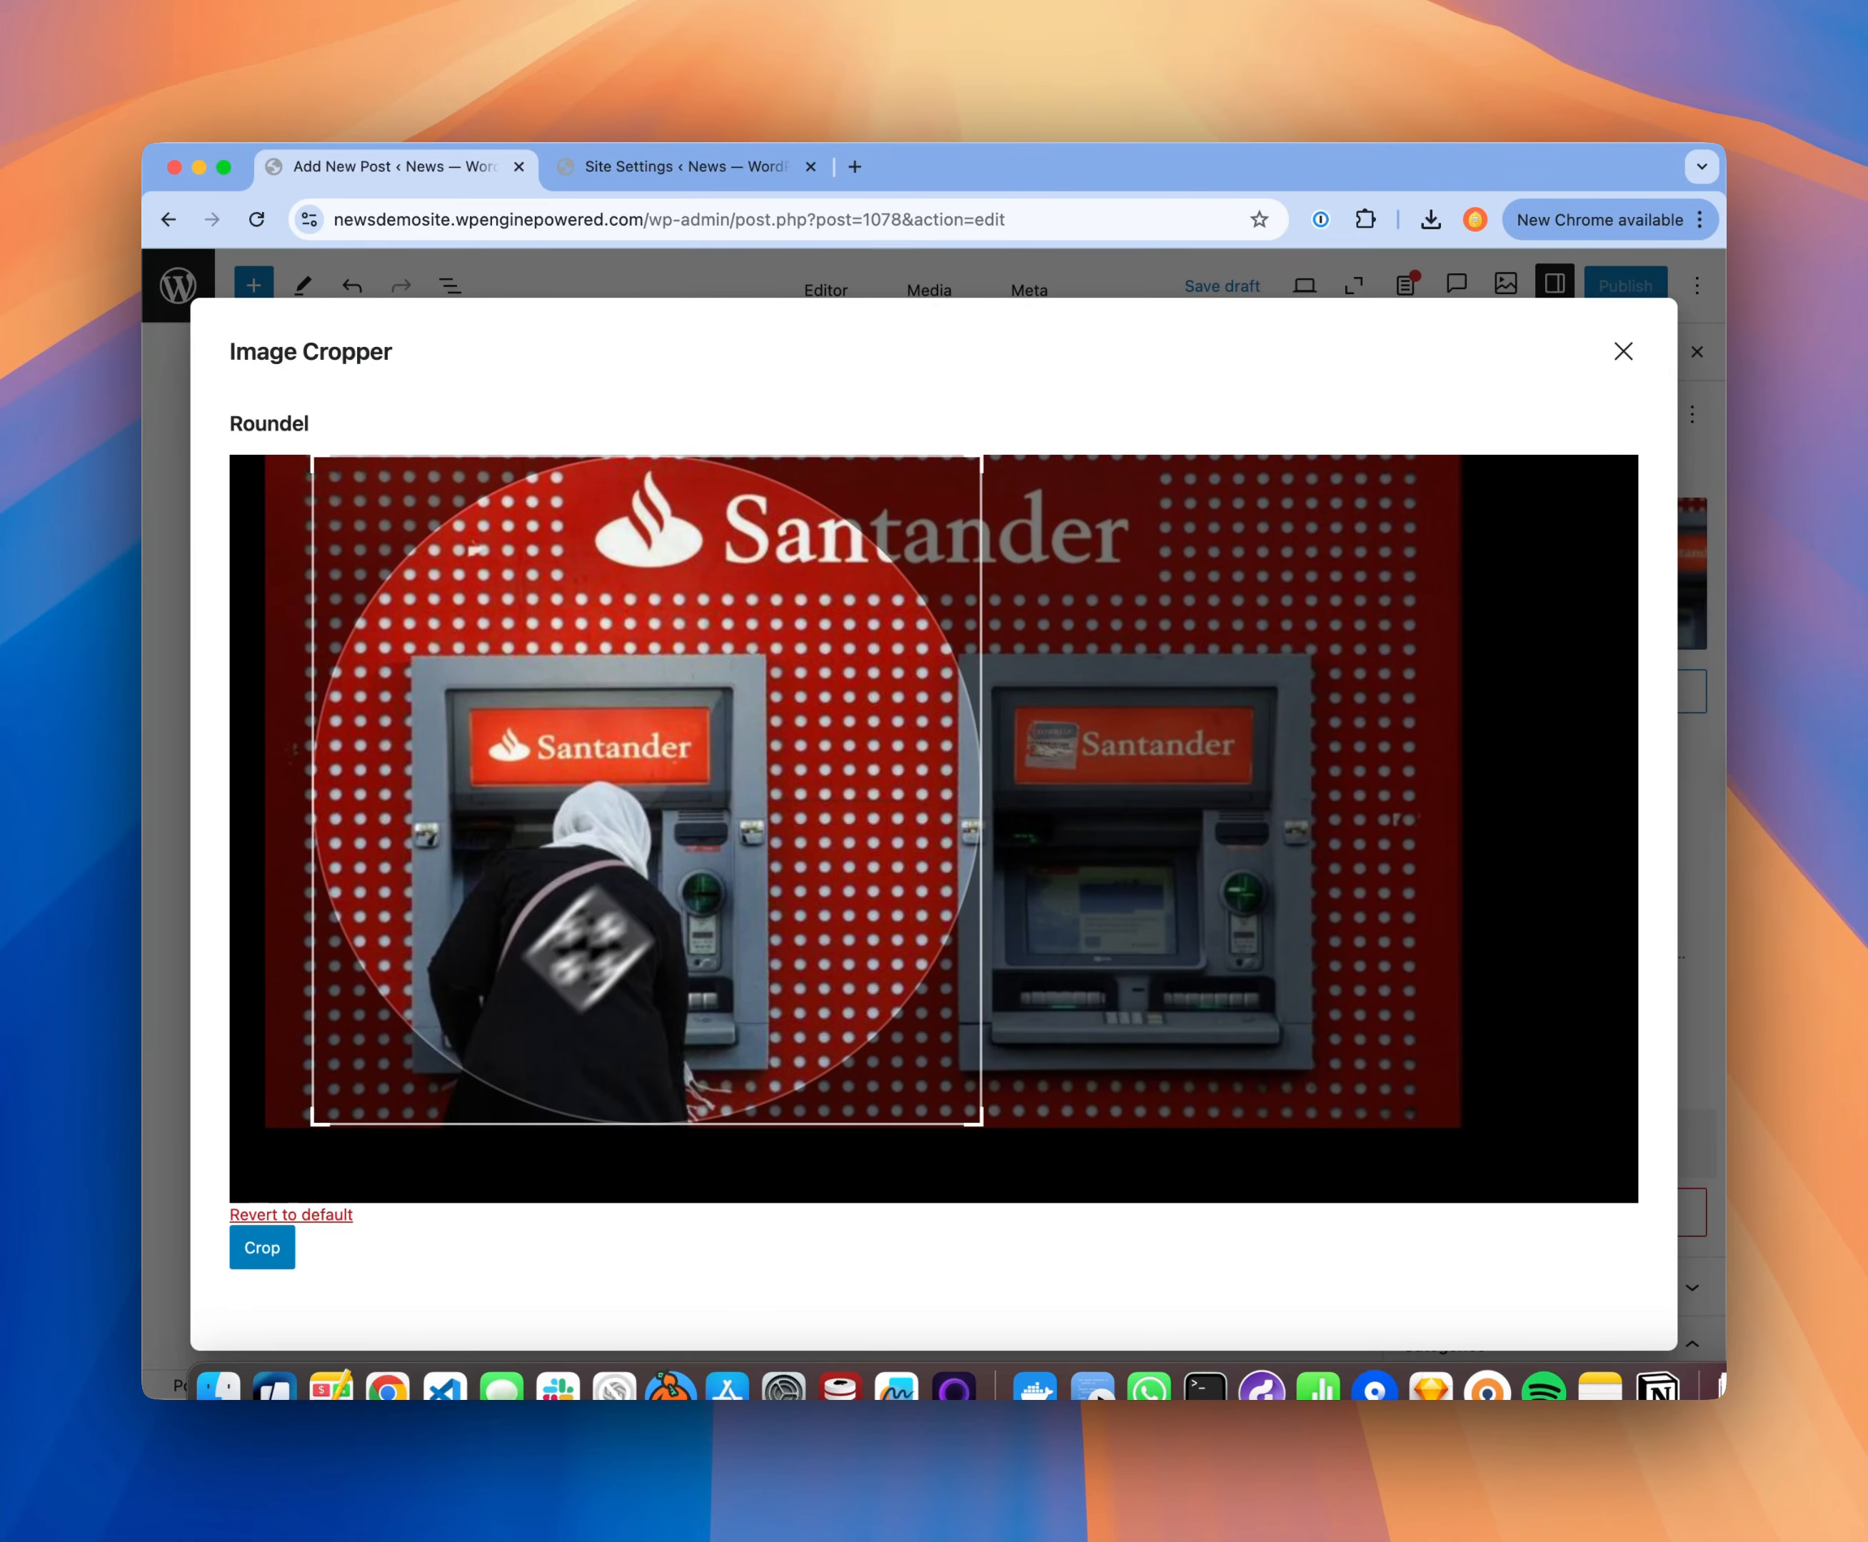
click(261, 1249)
click(1625, 350)
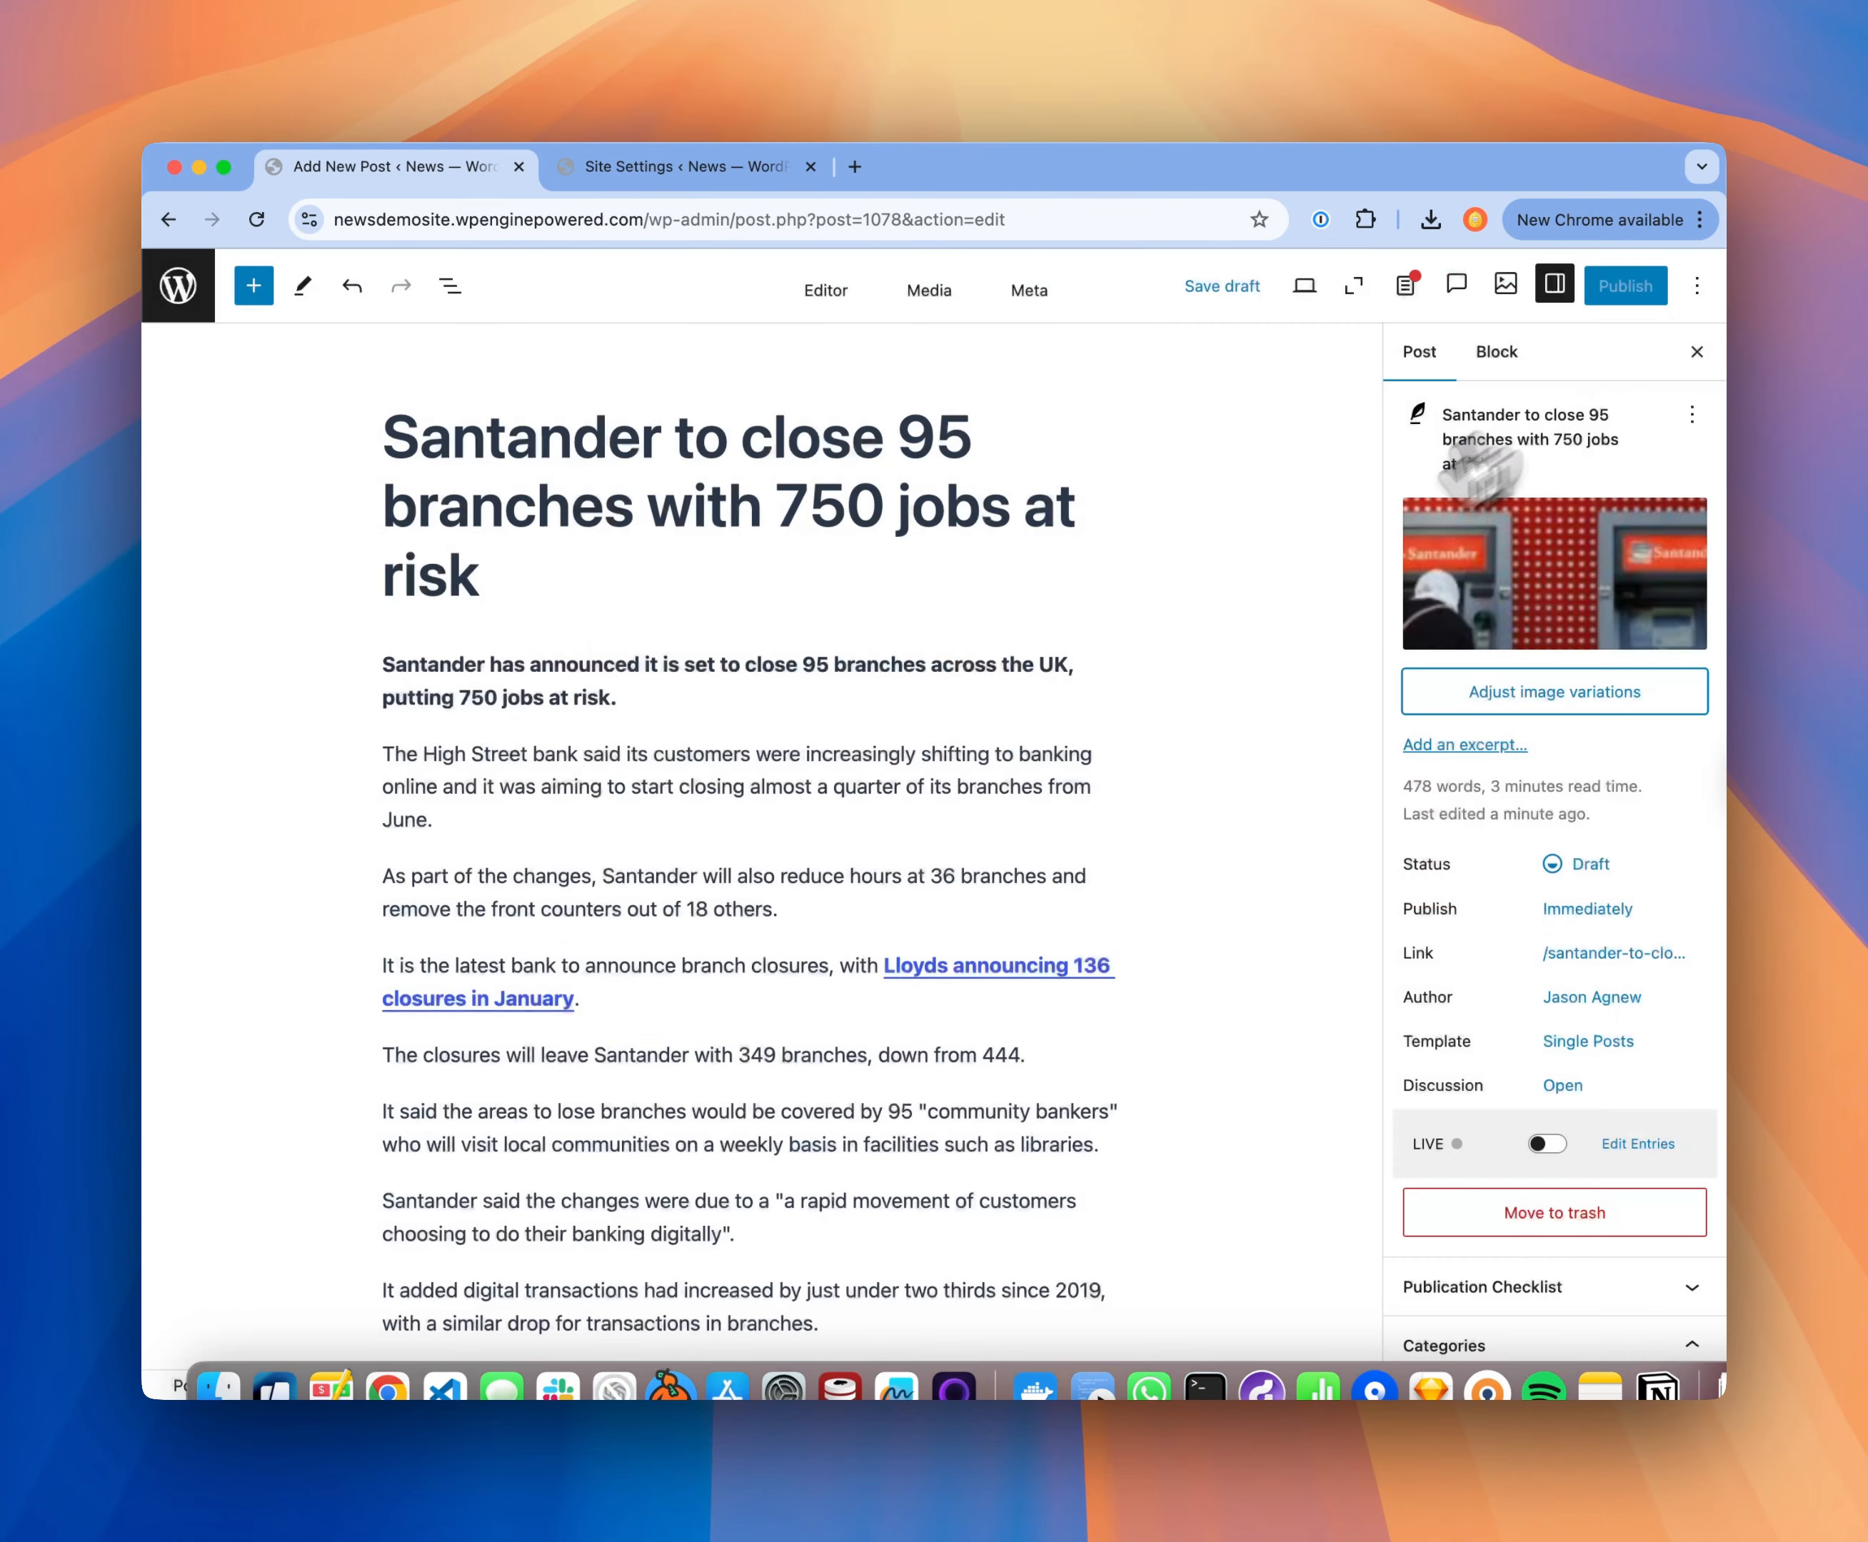
Step: Insert the attached Santander street-branch photo as an image block below the paragraph "The closures will leave Santander with 349 branches"
scroll(979, 854, down, 5)
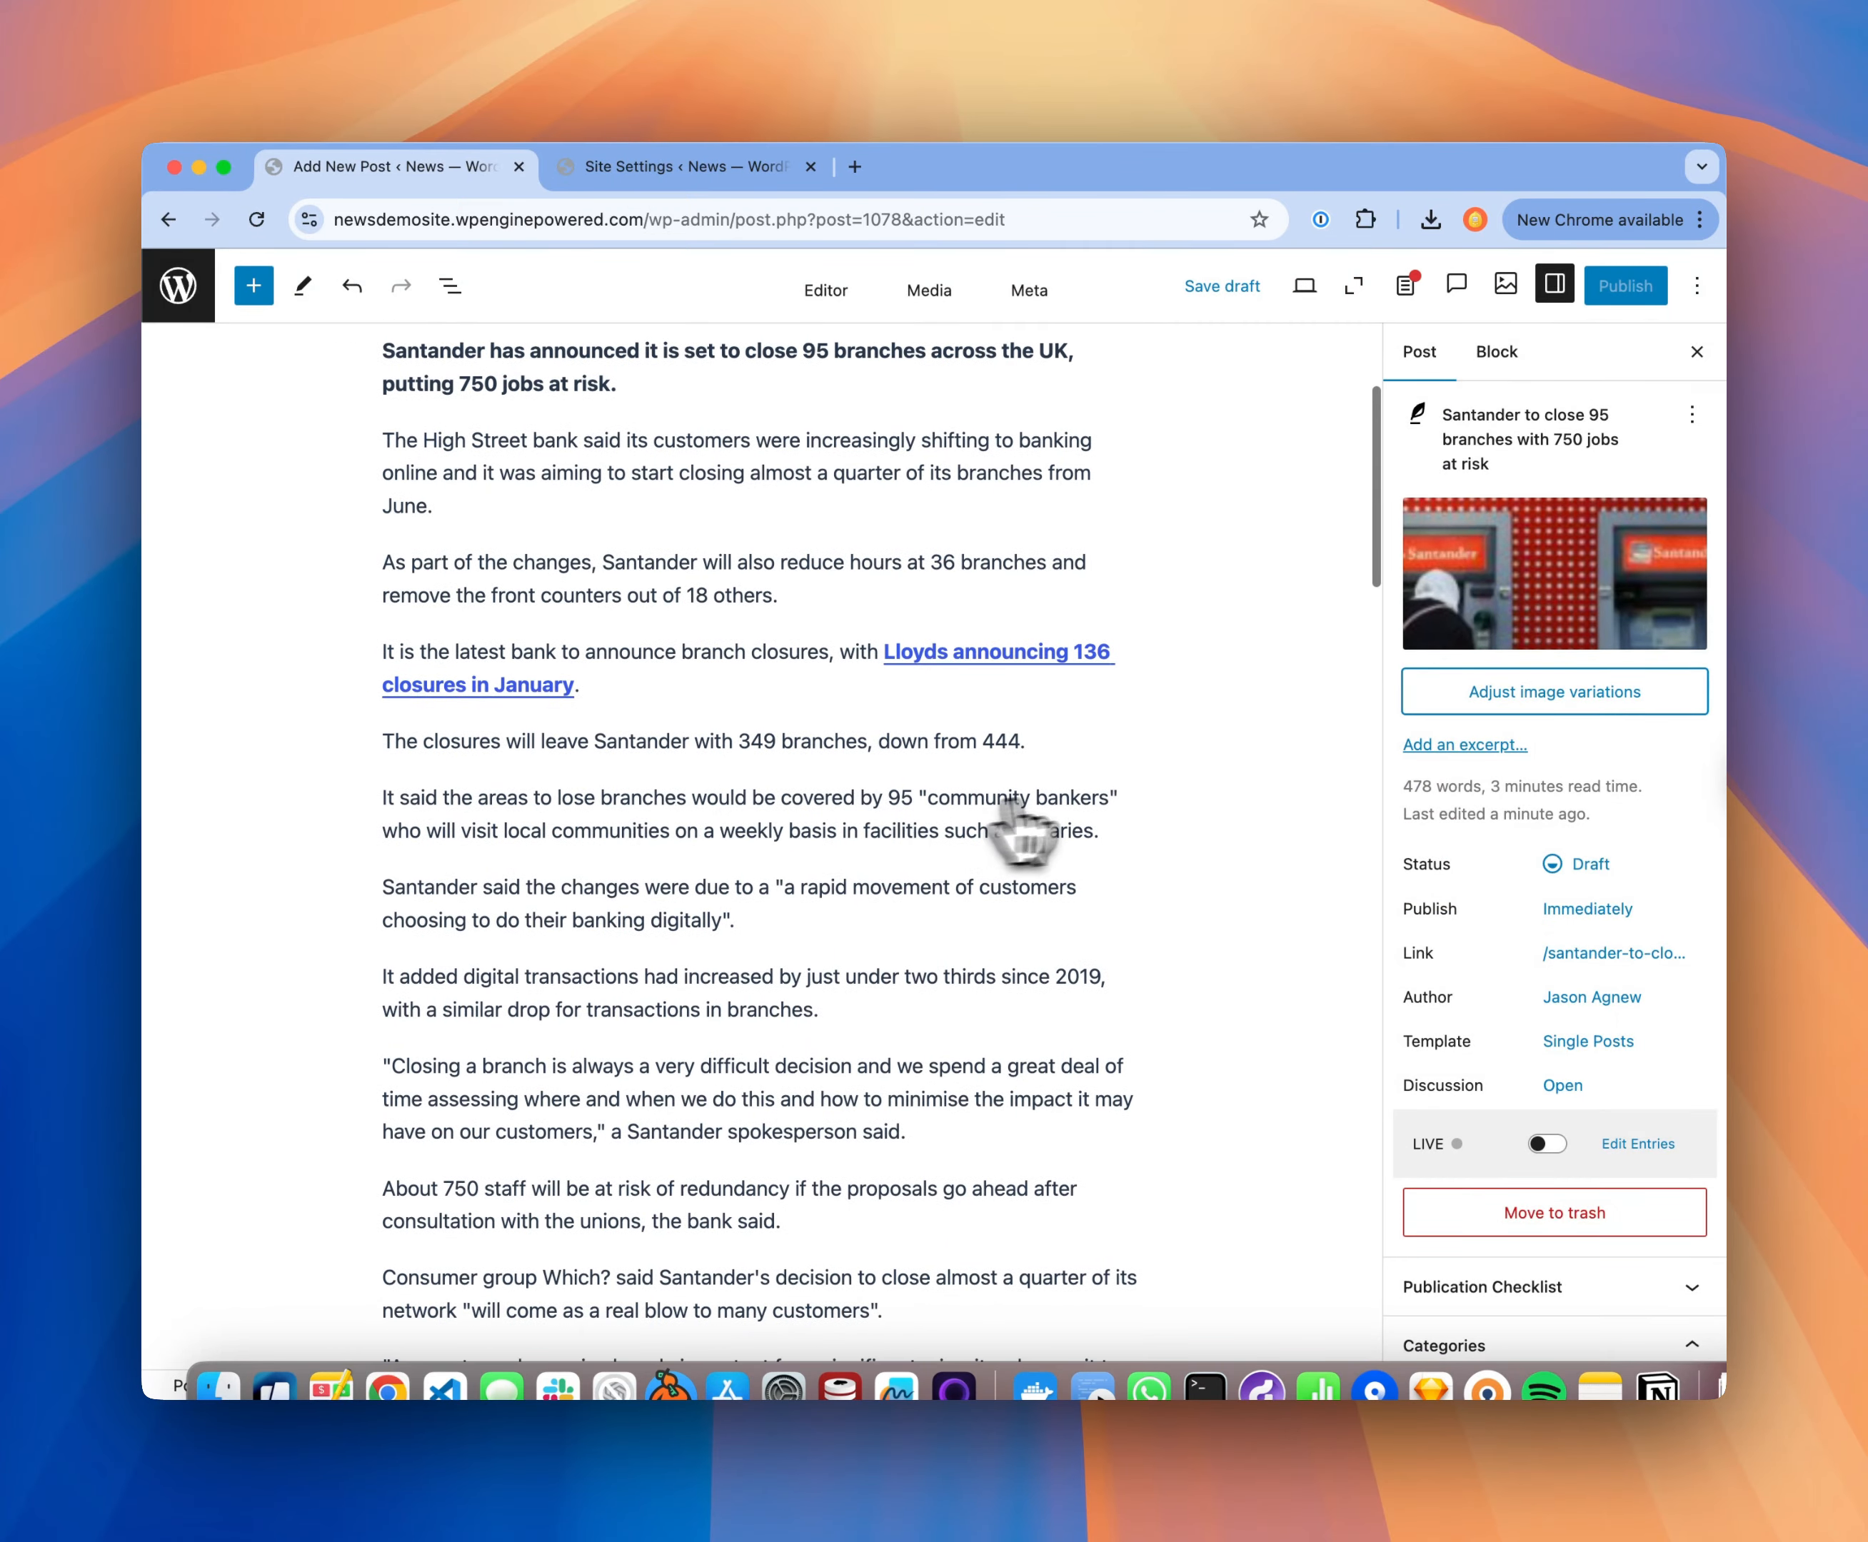
click(1057, 746)
key(Return)
text(/)
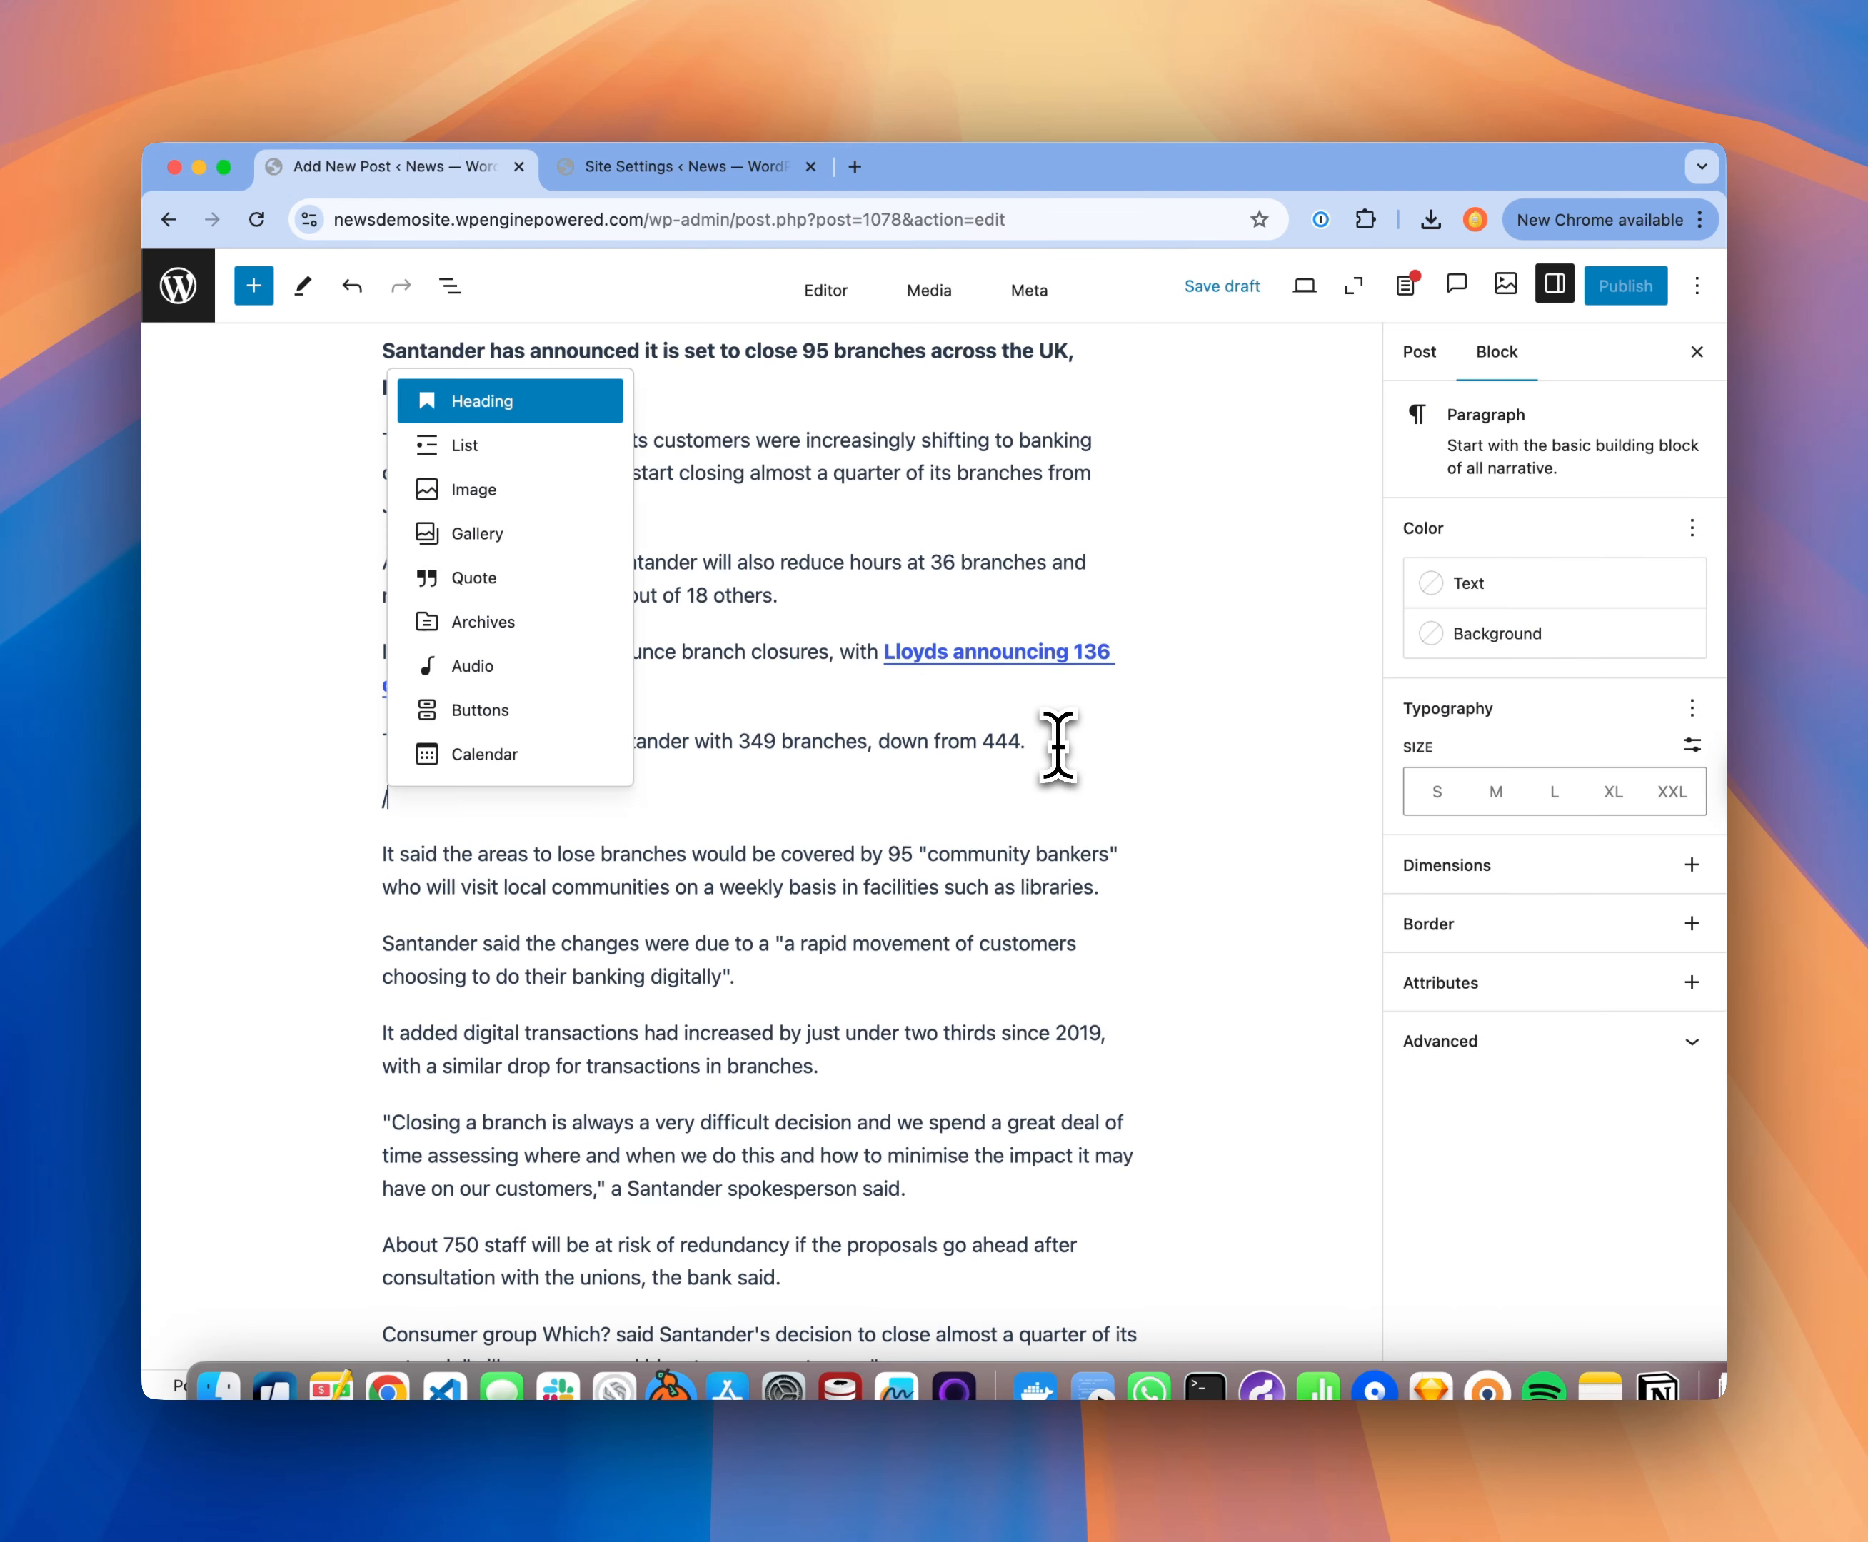
text(ima)
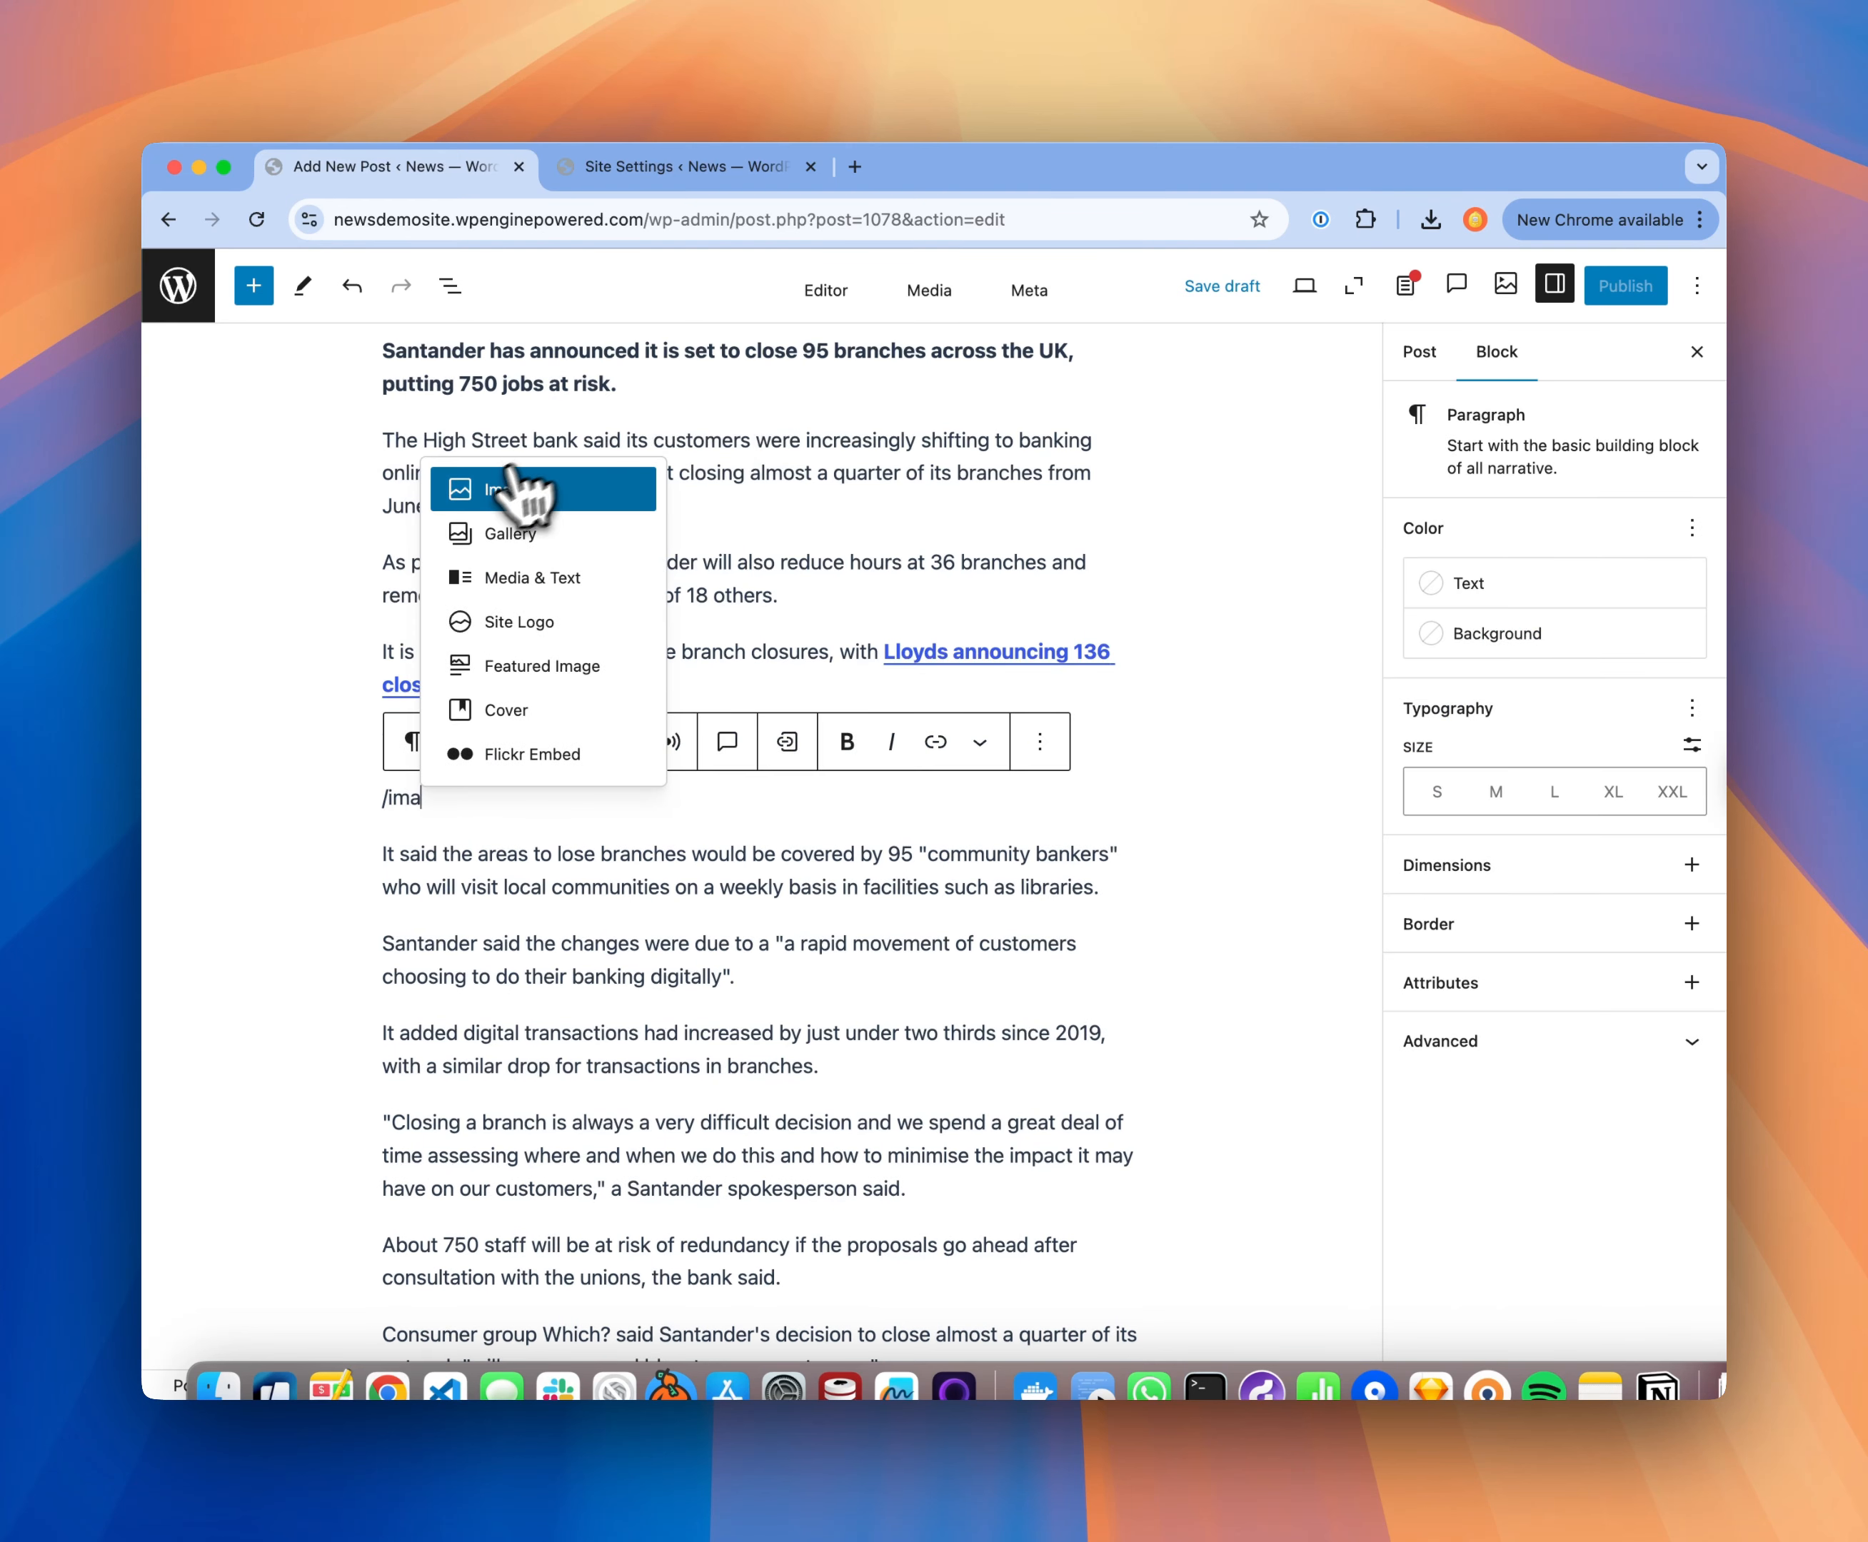
click(496, 487)
click(574, 922)
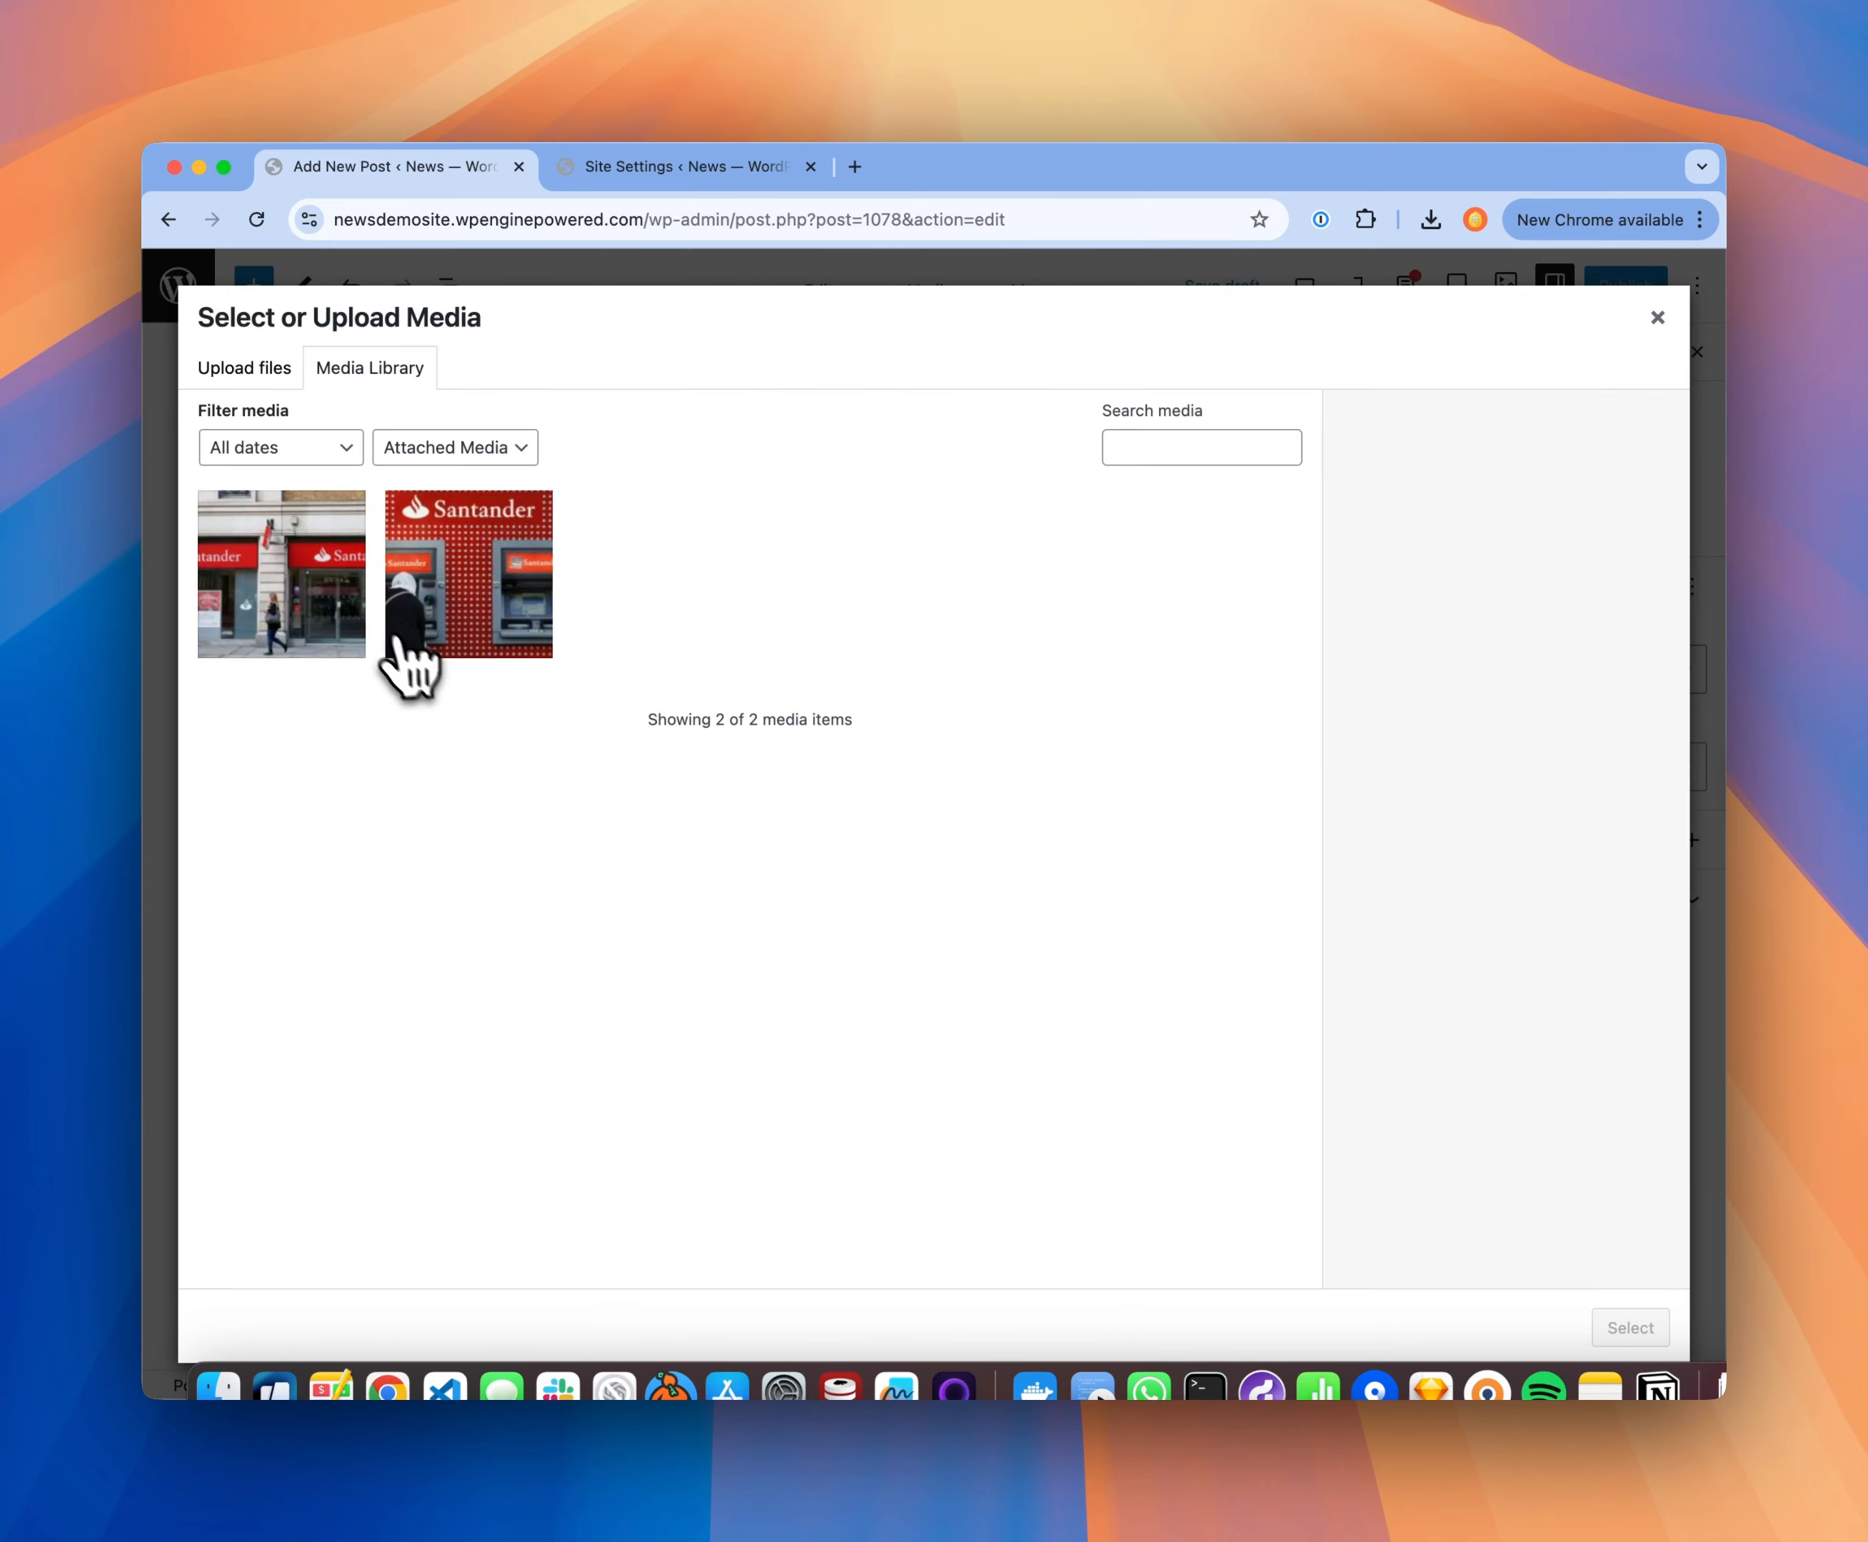
click(356, 614)
click(1629, 1327)
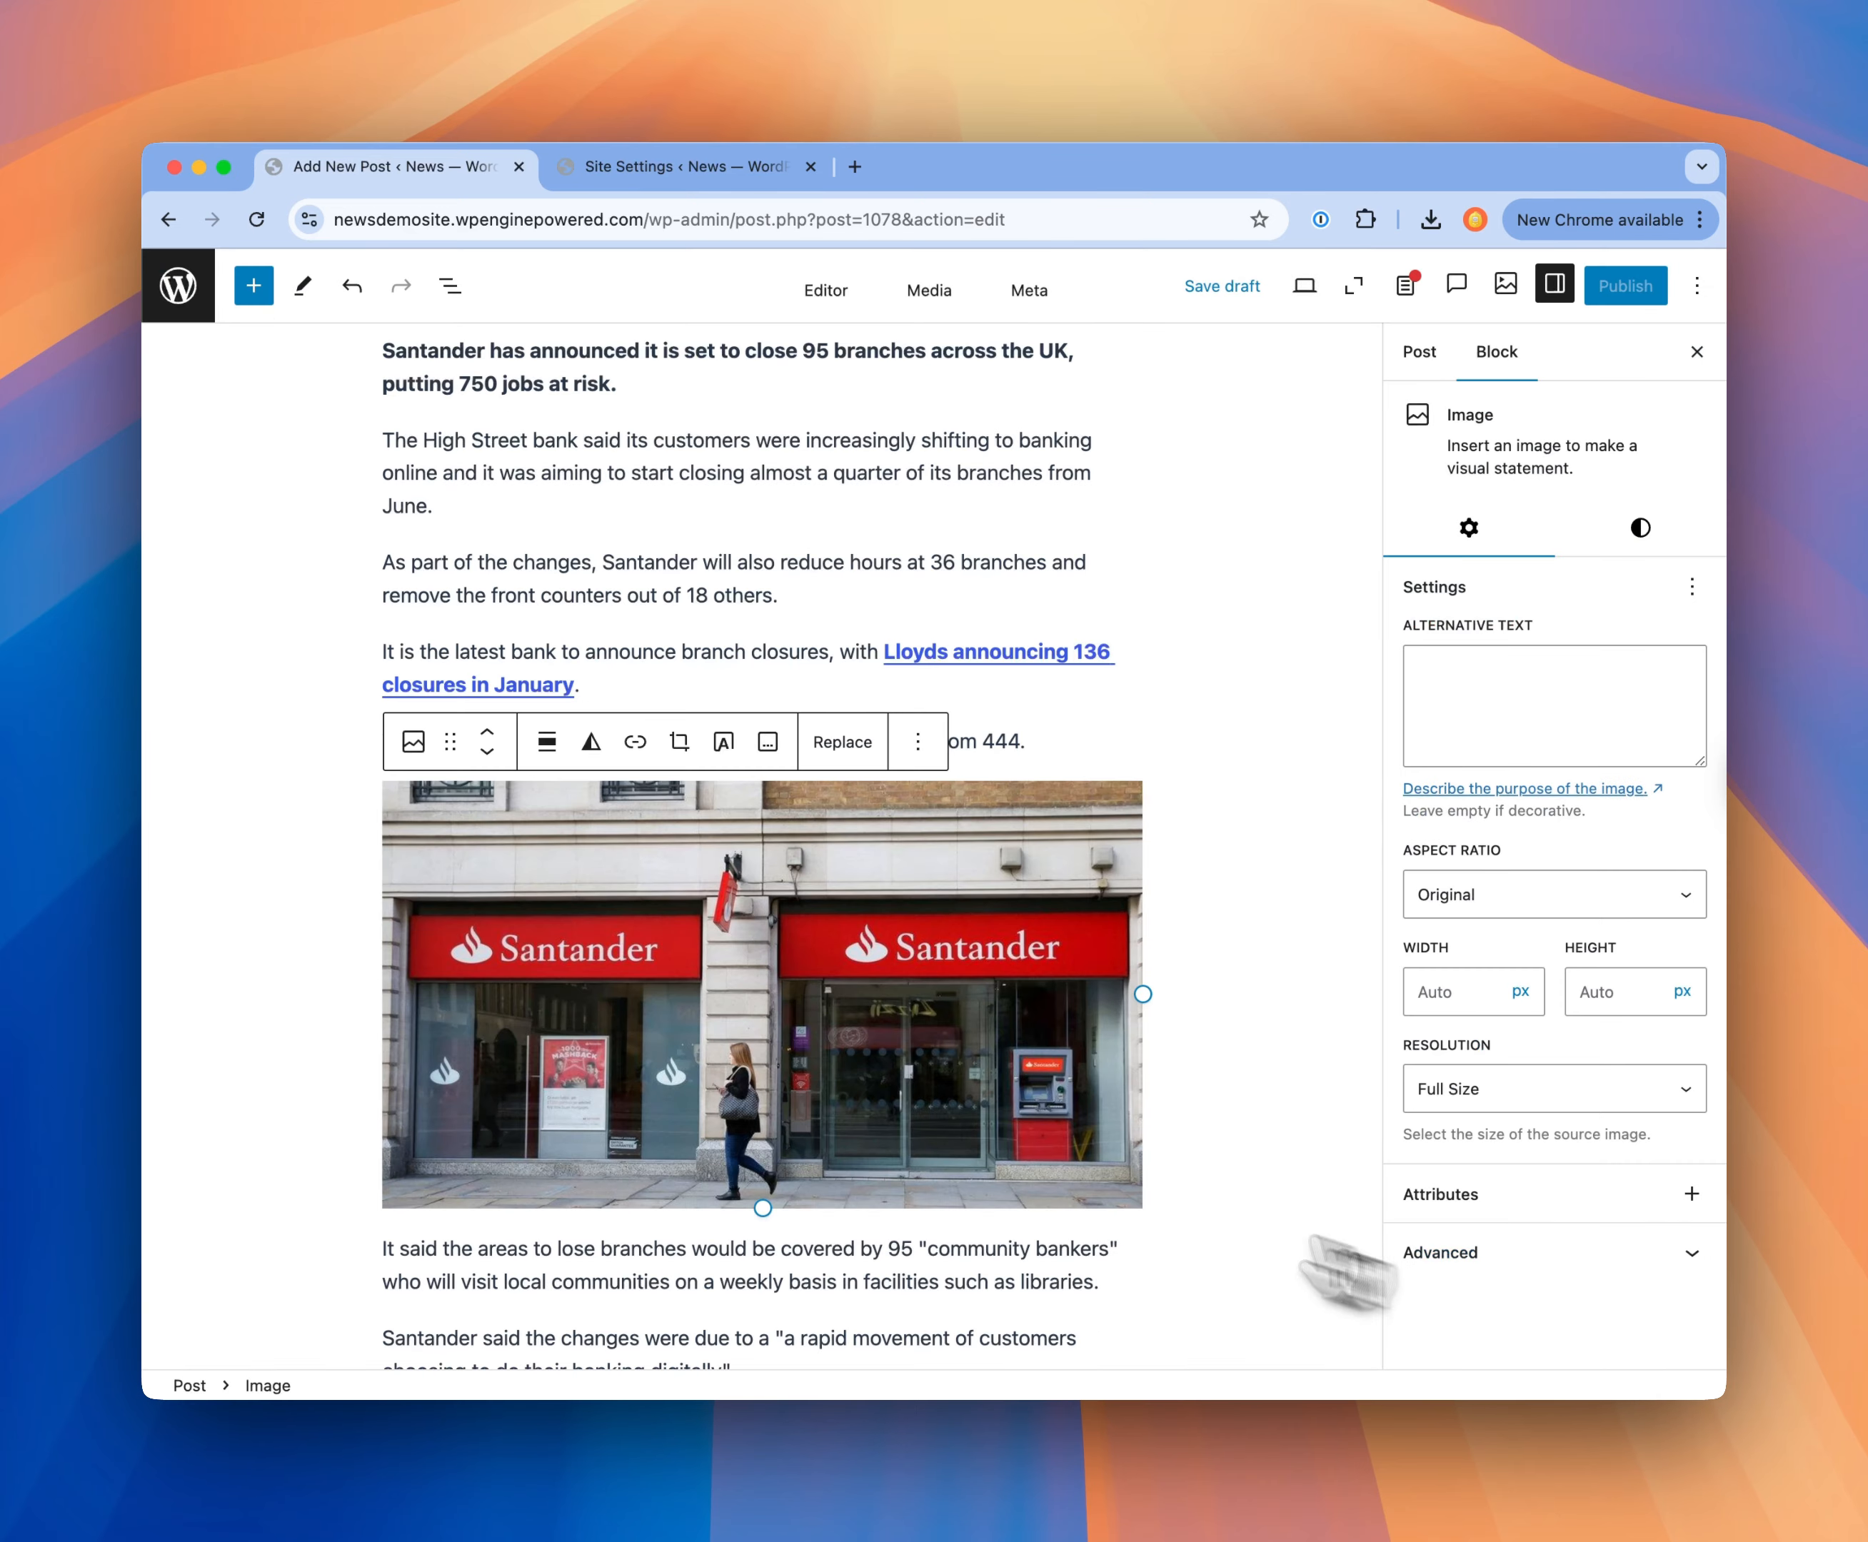
Step: Try linking "Santander will also reduce hours at 36 branches" to the post "Appointment-only late afternoon banking at Santander", and remove that link
scroll(1245, 1086, up, 4)
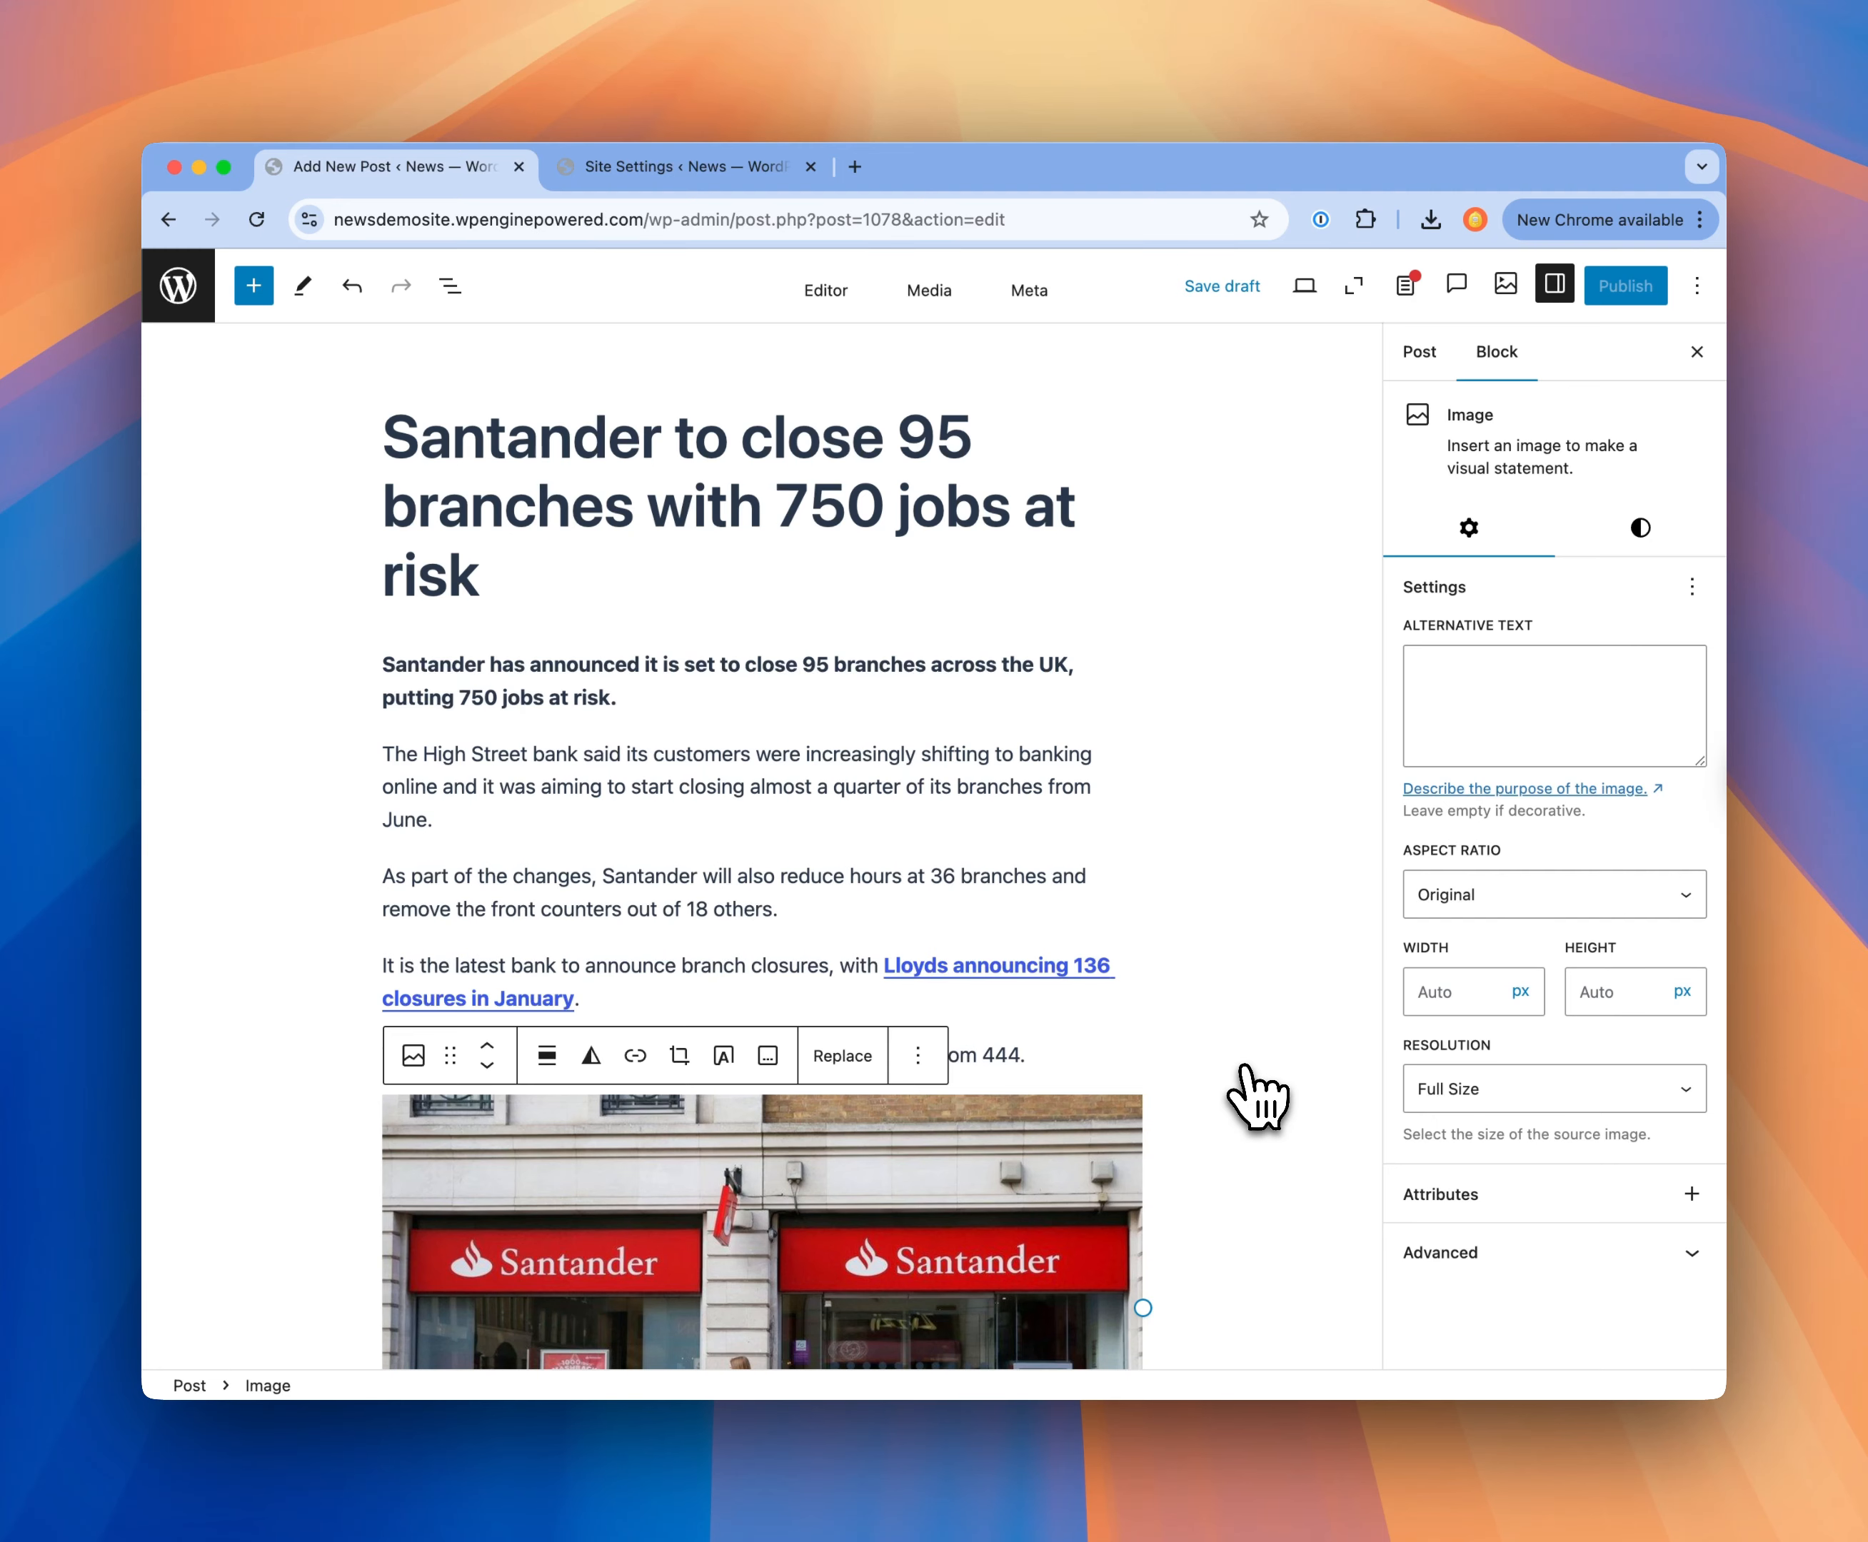
scroll(1180, 1068, down, 3)
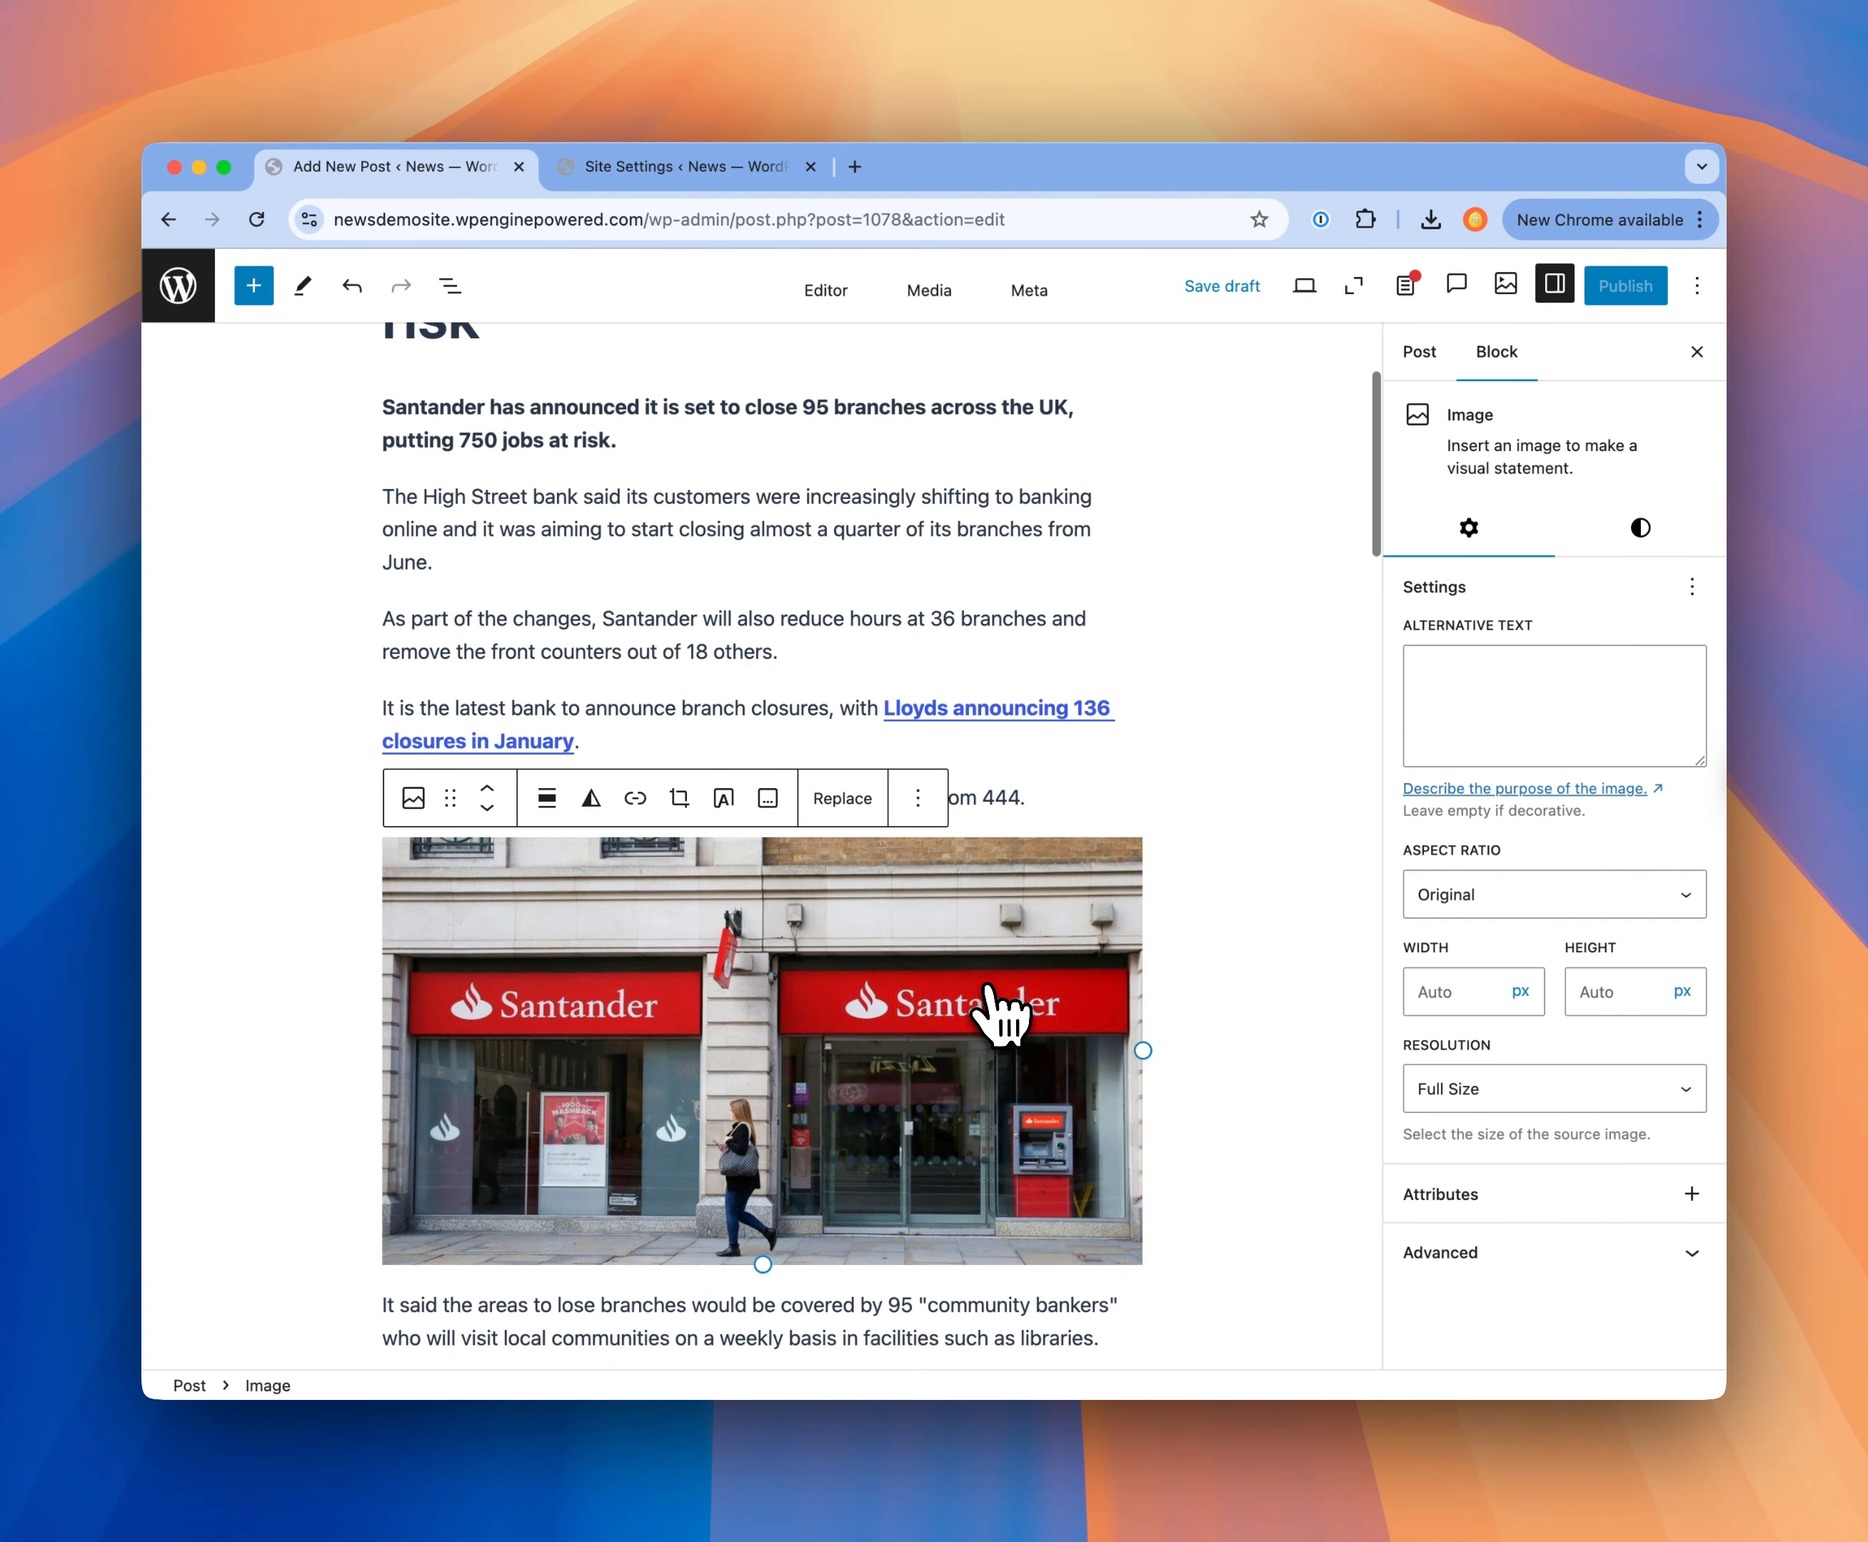
click(604, 623)
double_click(614, 620)
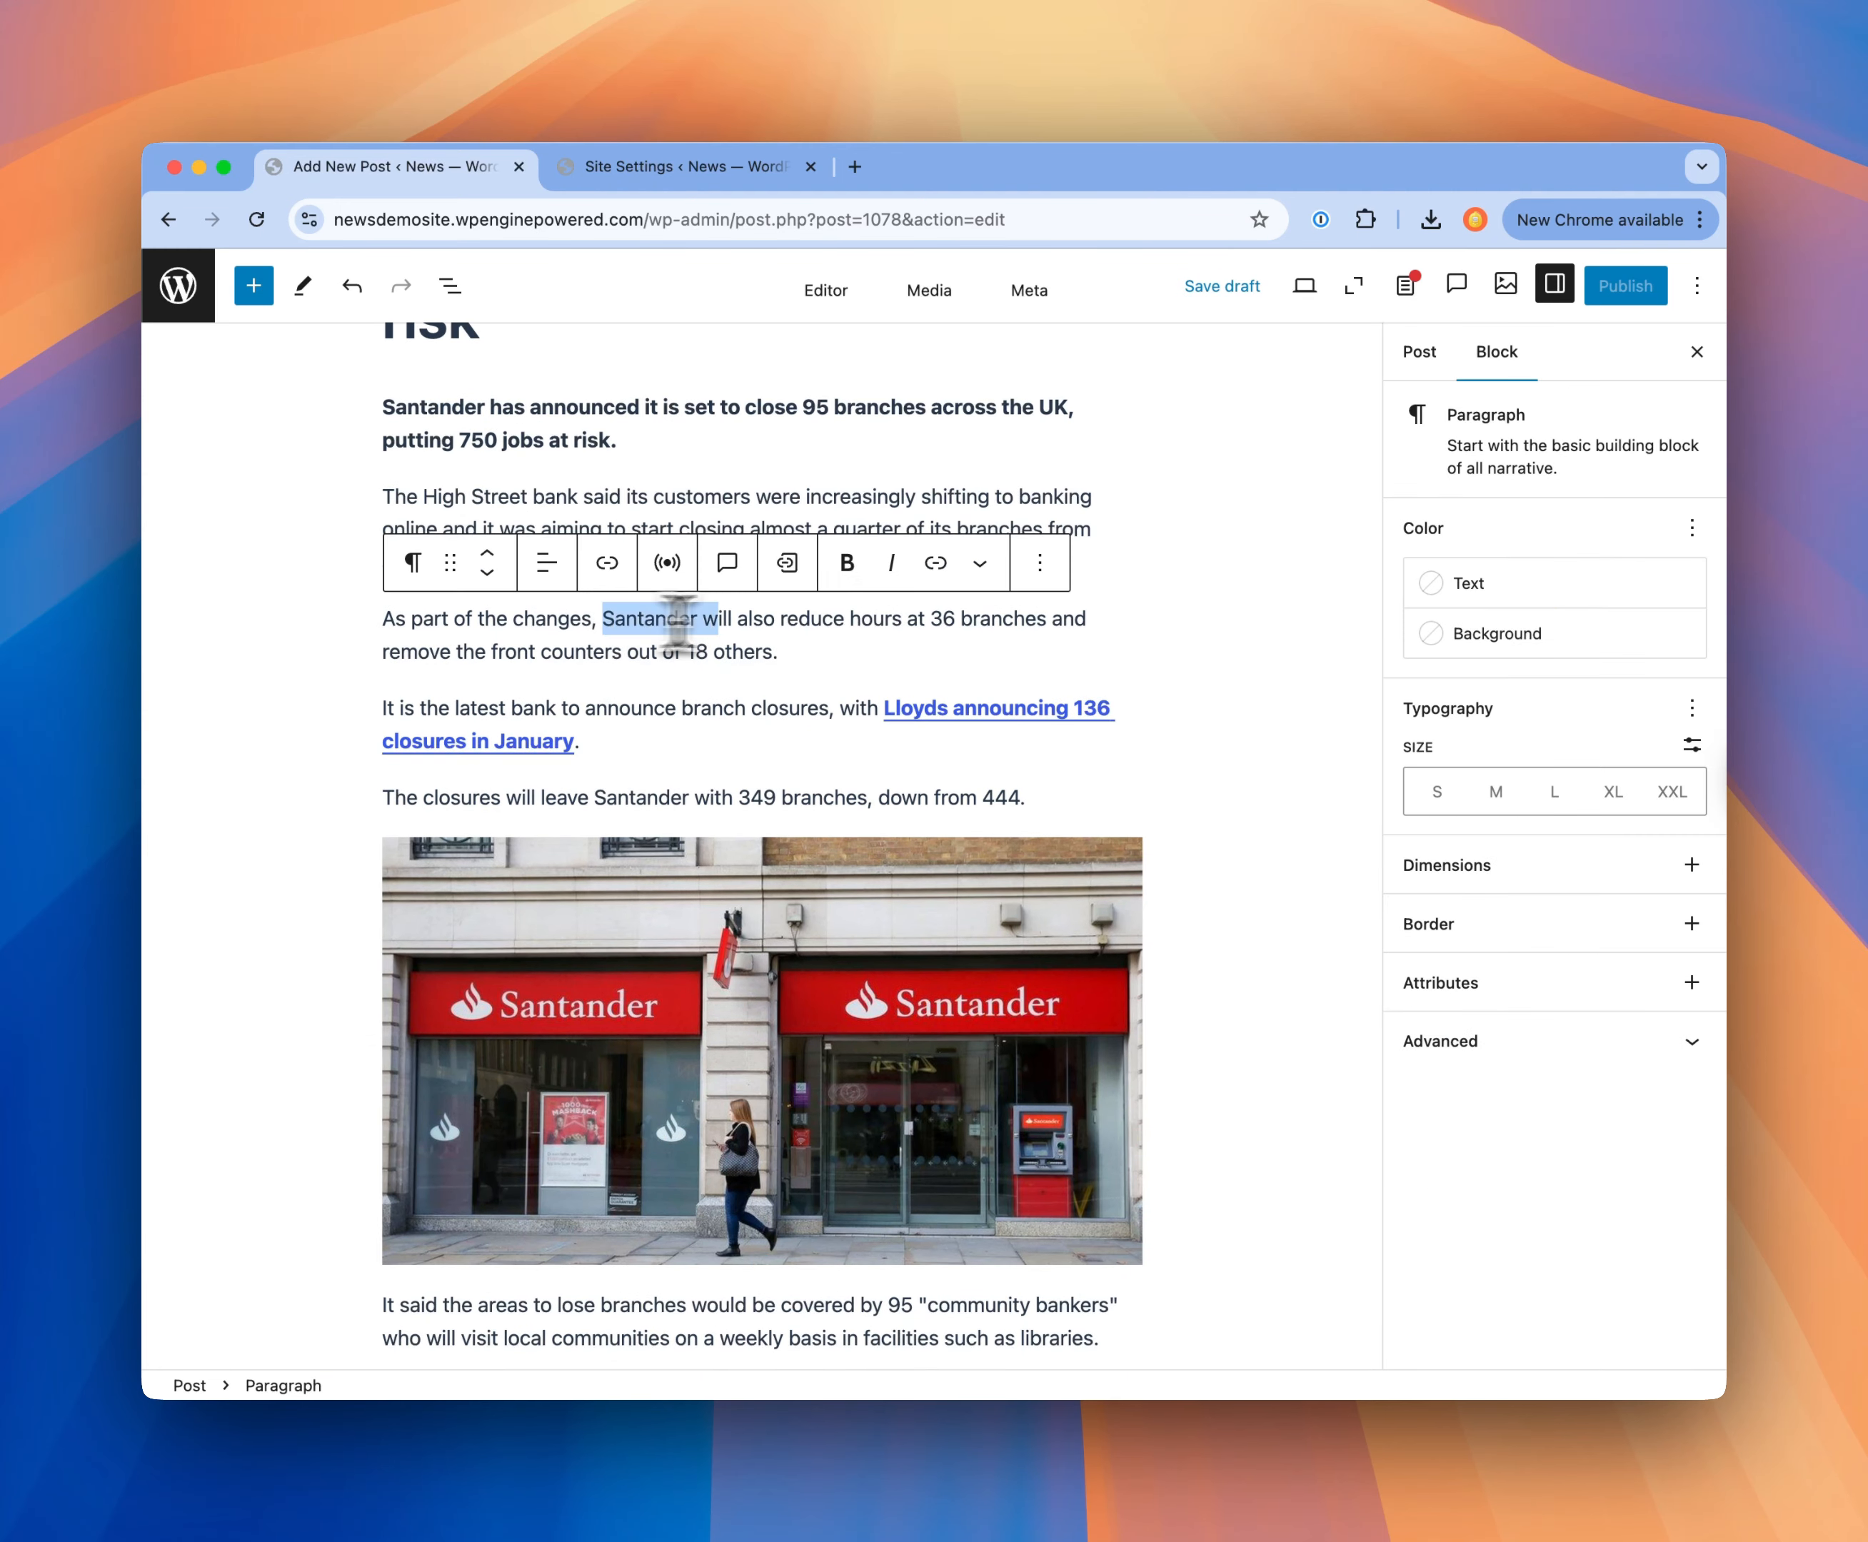
drag(678, 620, 1052, 627)
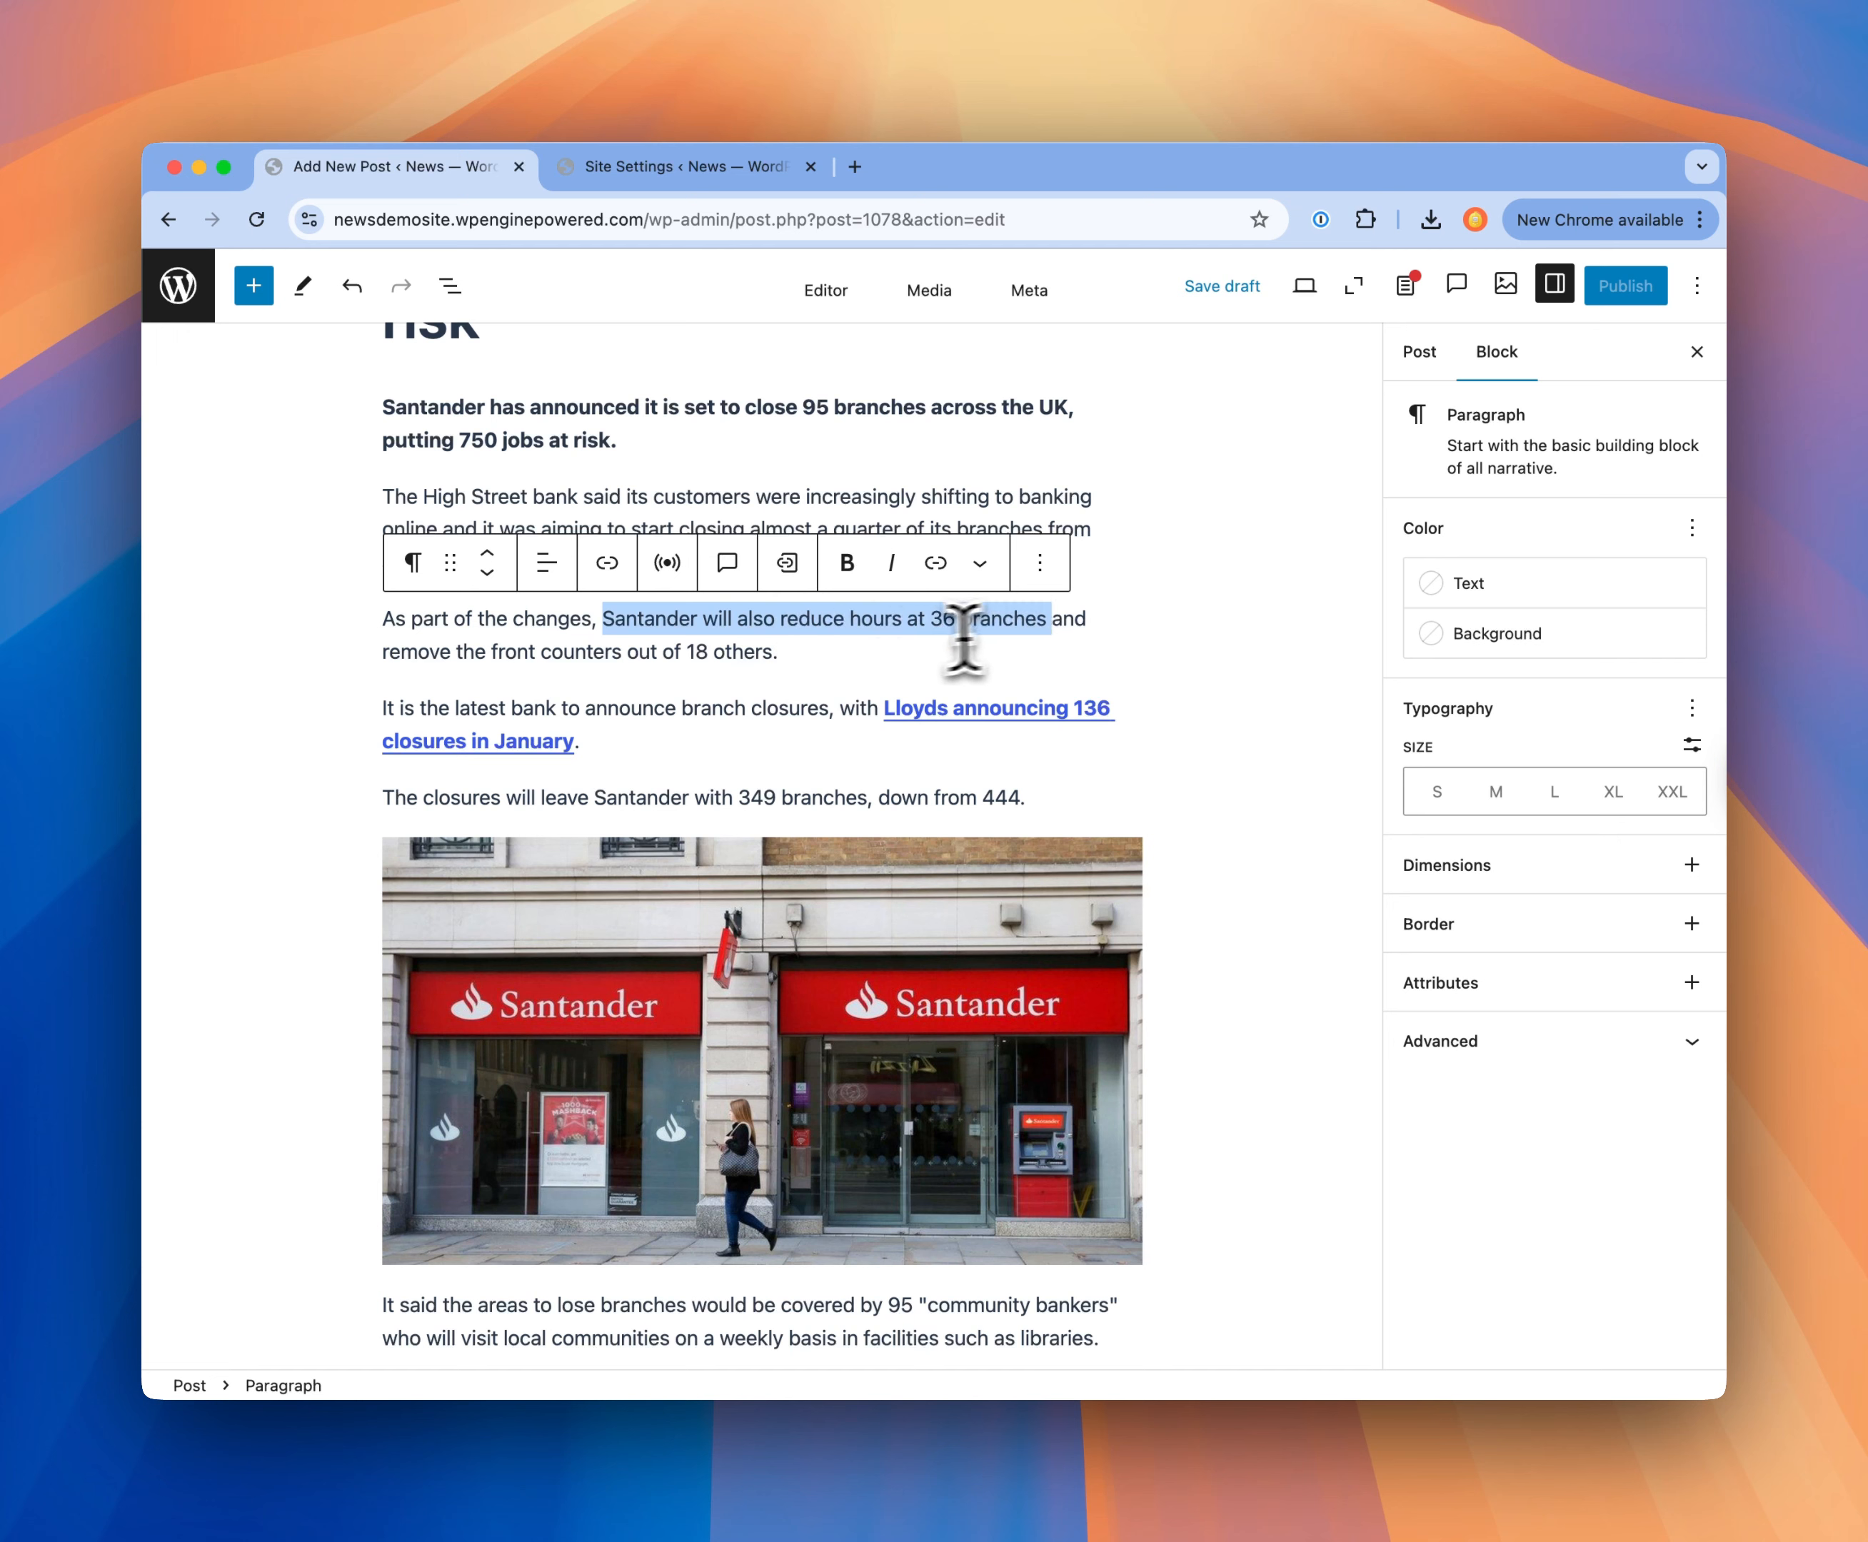
click(786, 567)
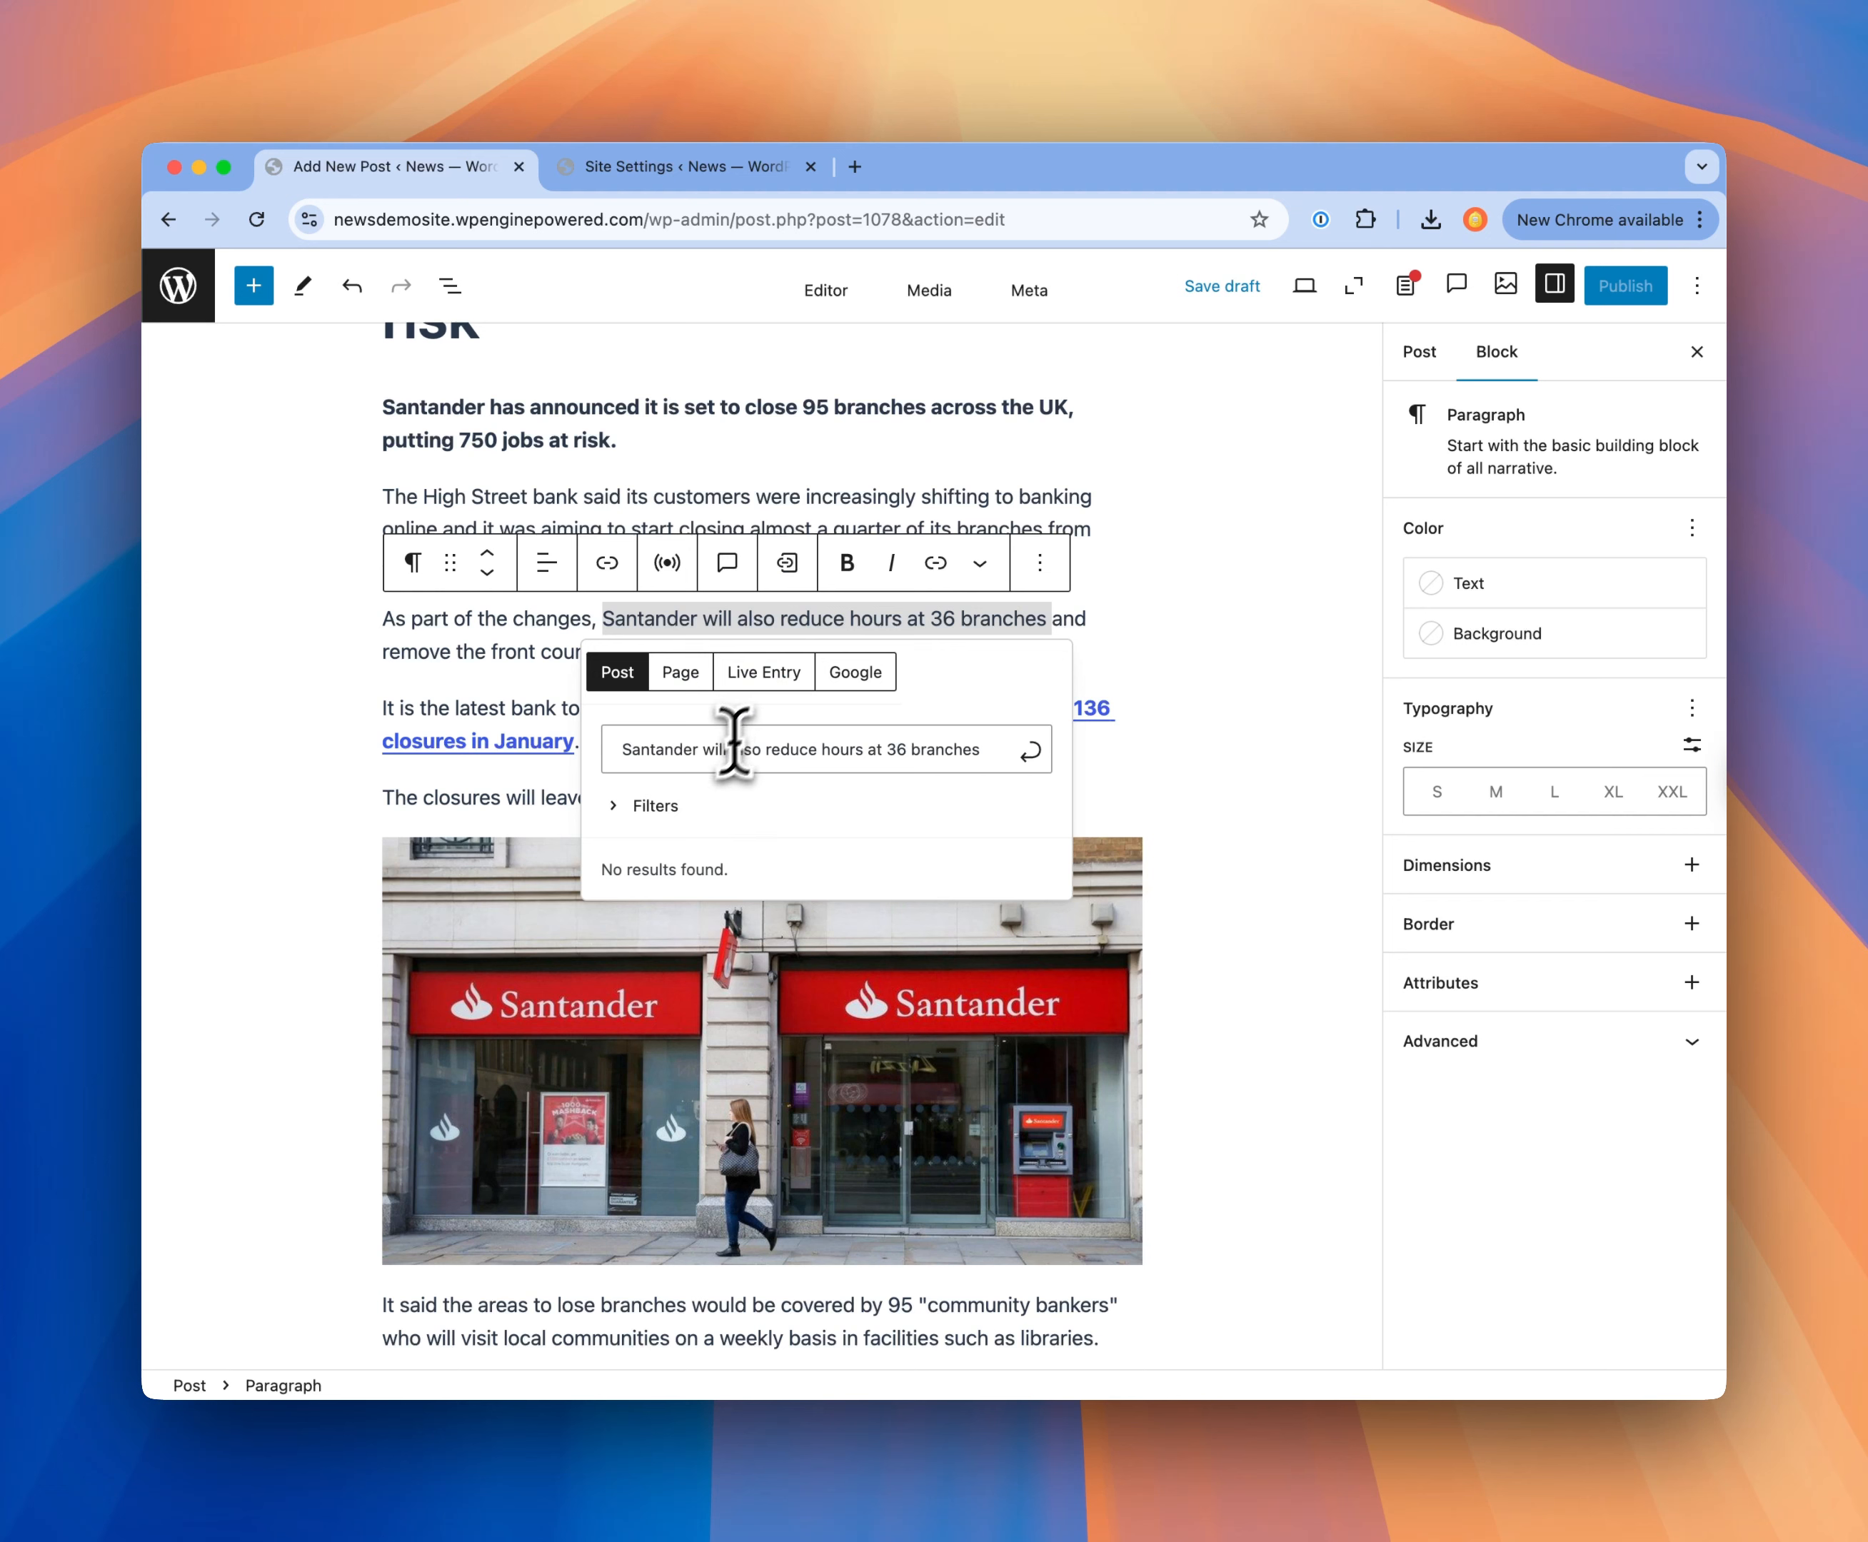
drag(706, 752, 966, 743)
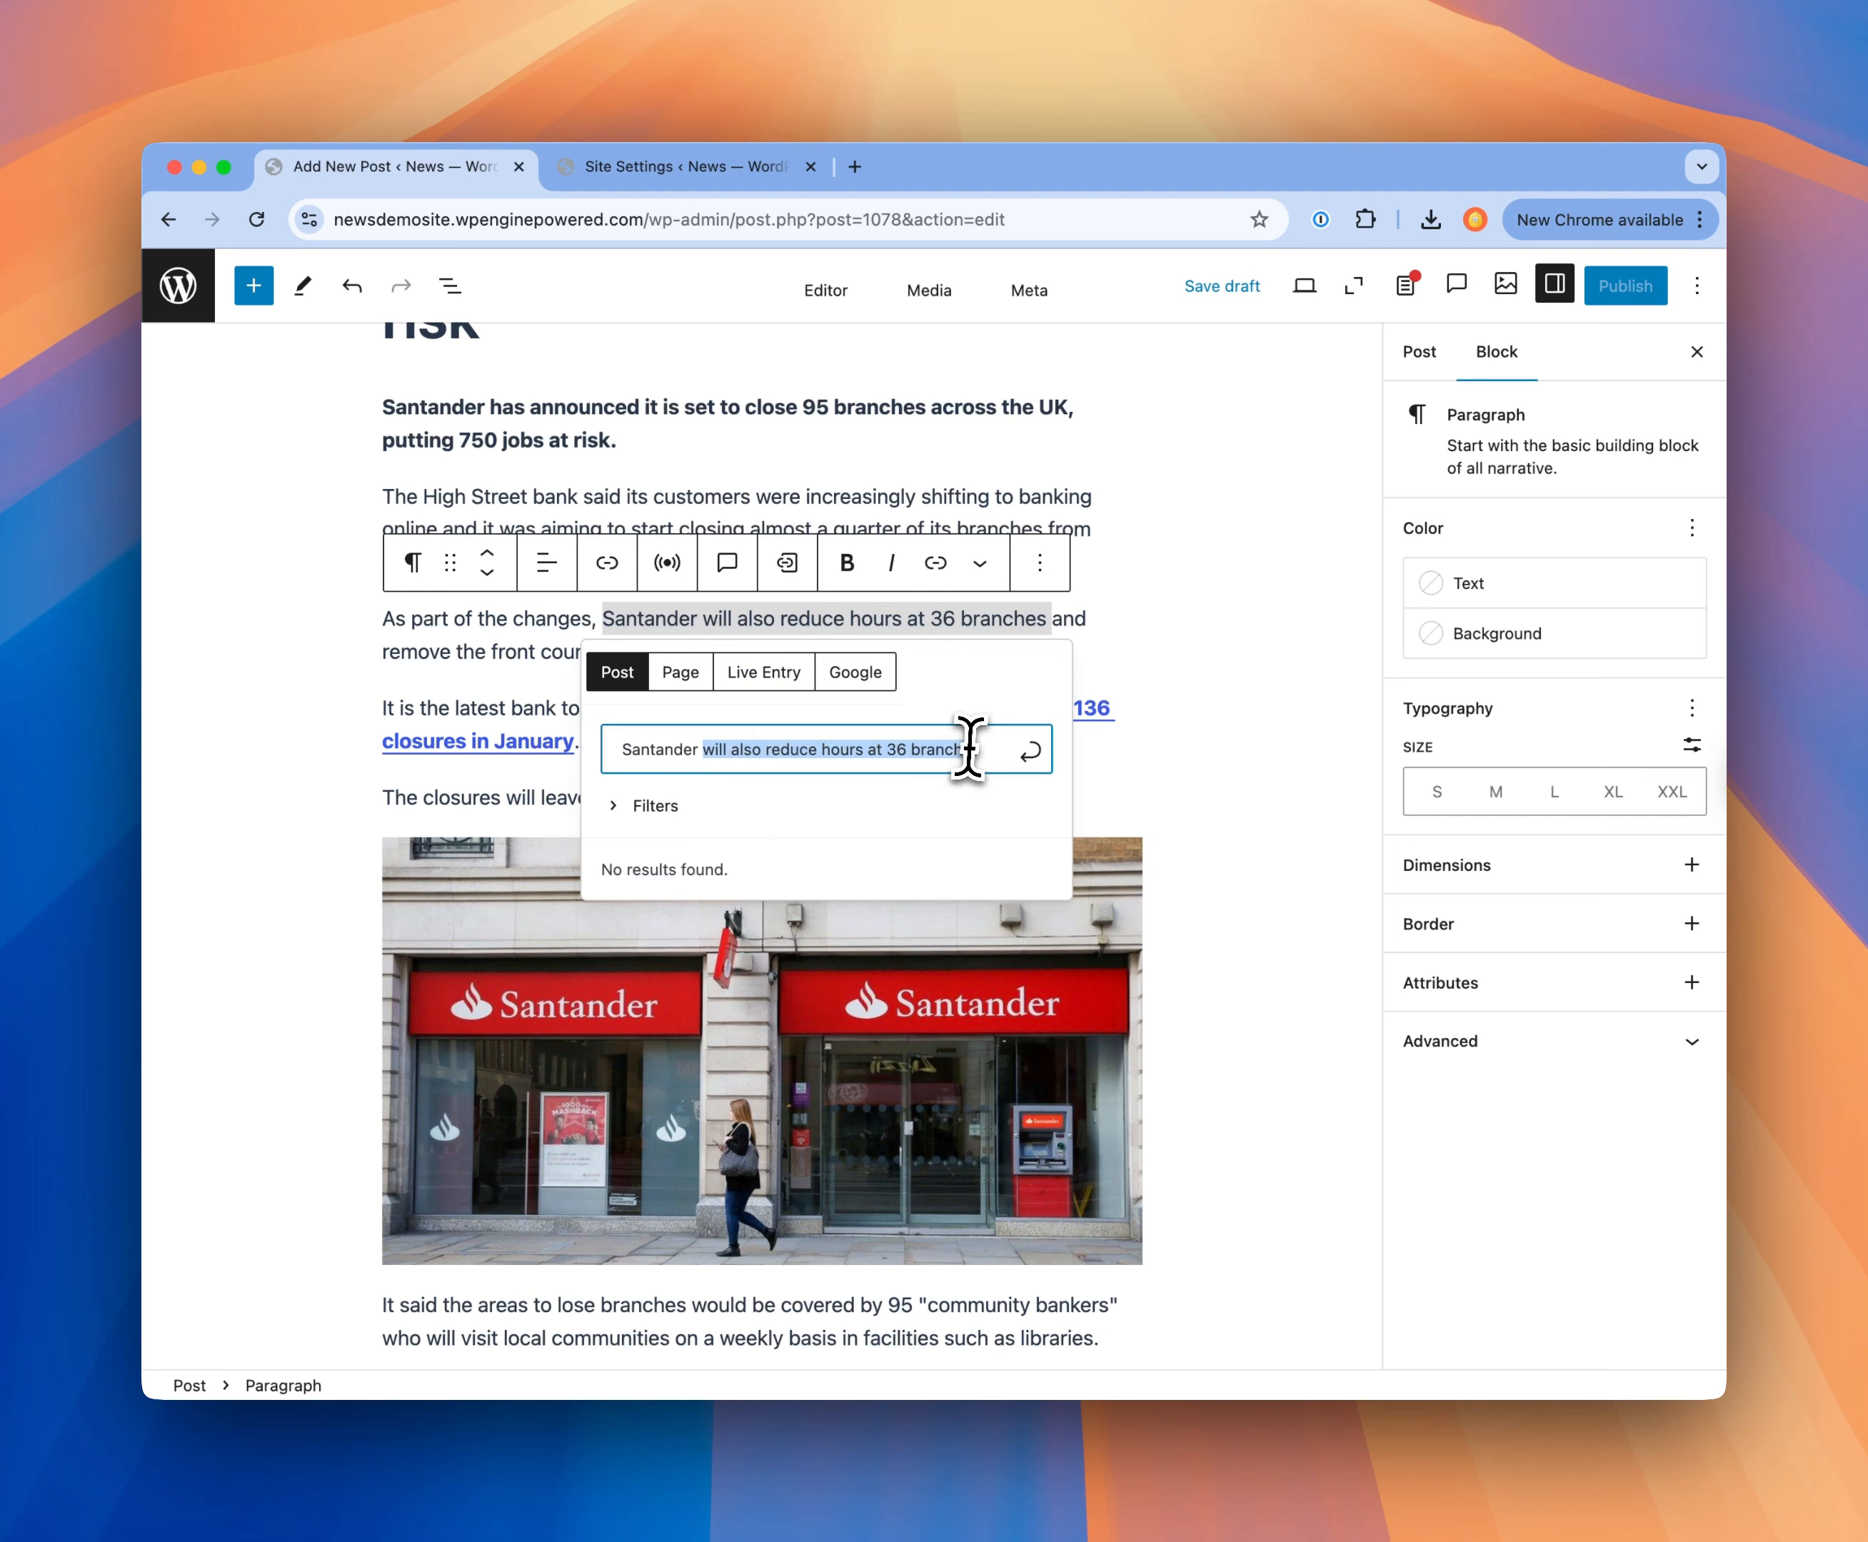
text(s)
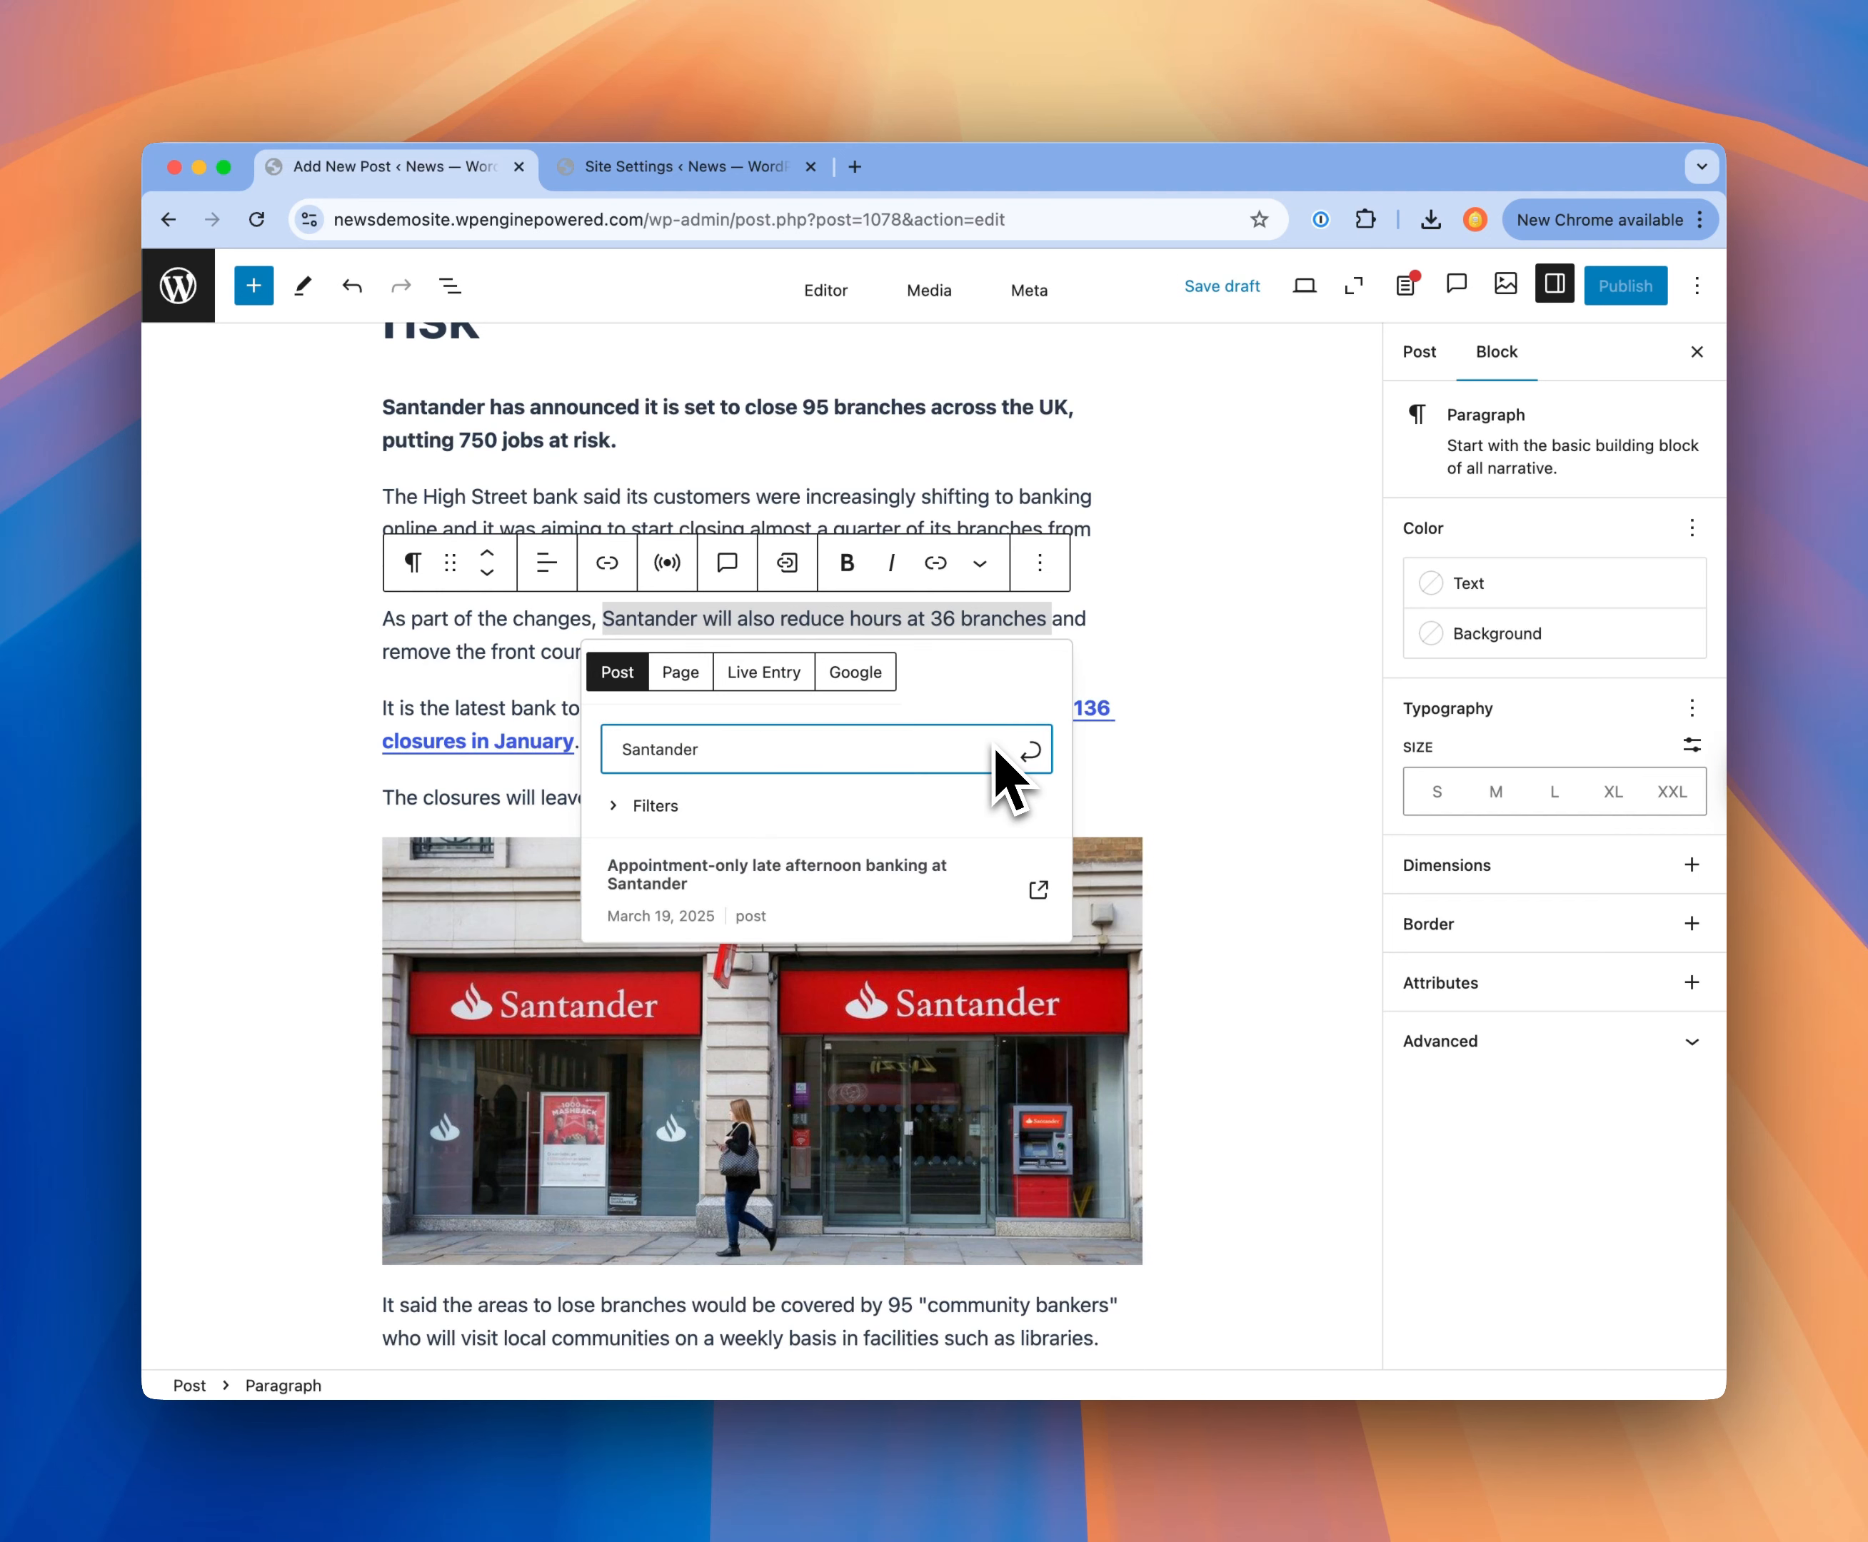
click(846, 889)
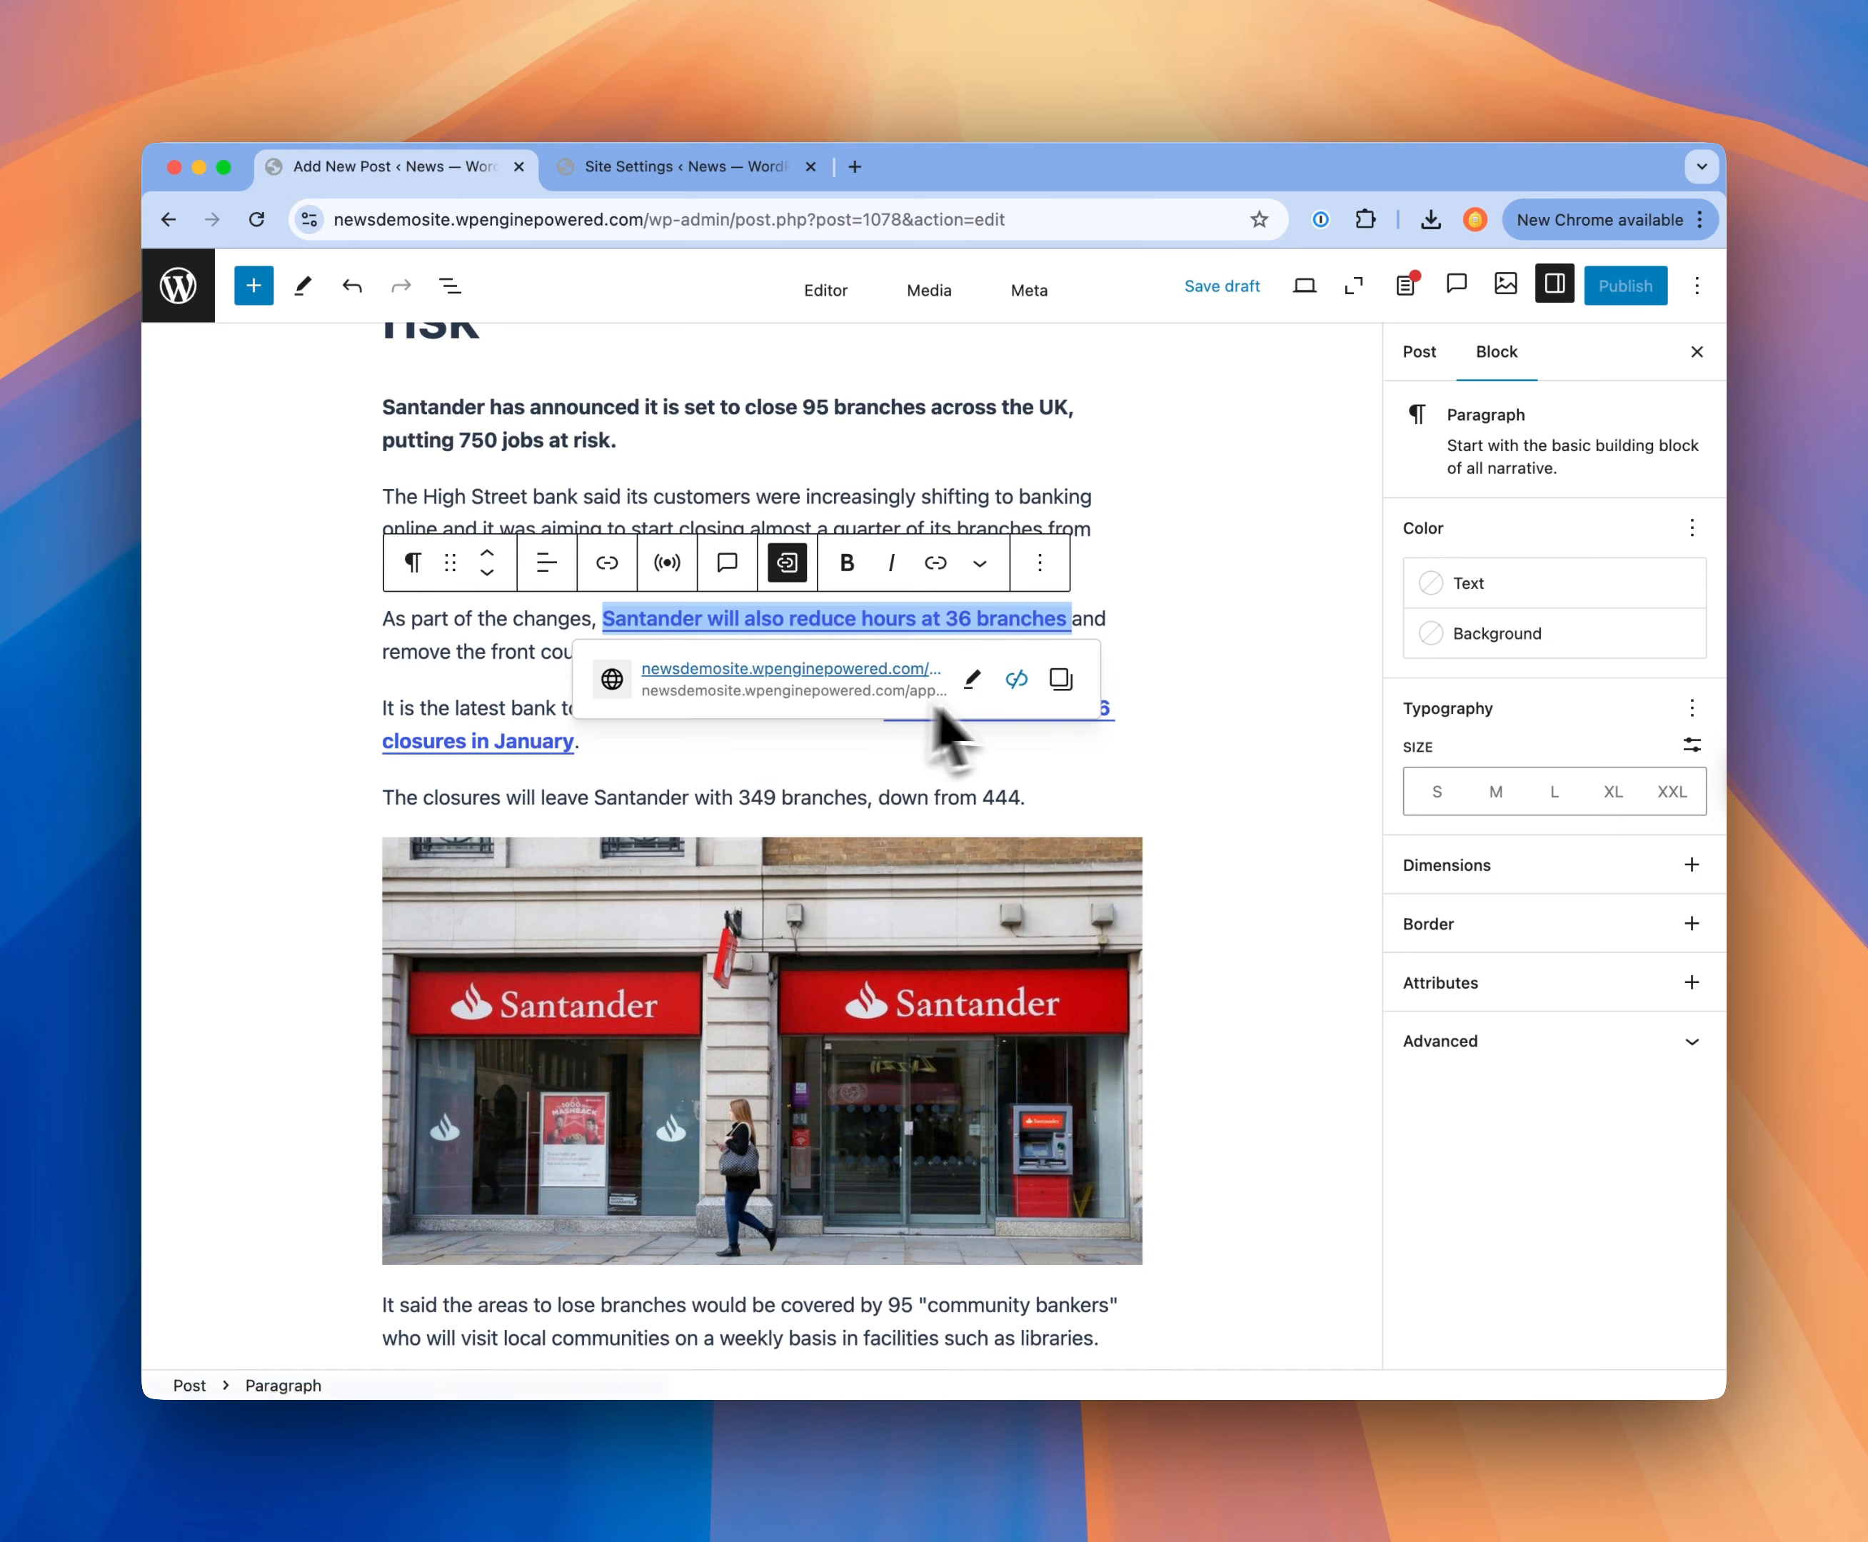
click(971, 680)
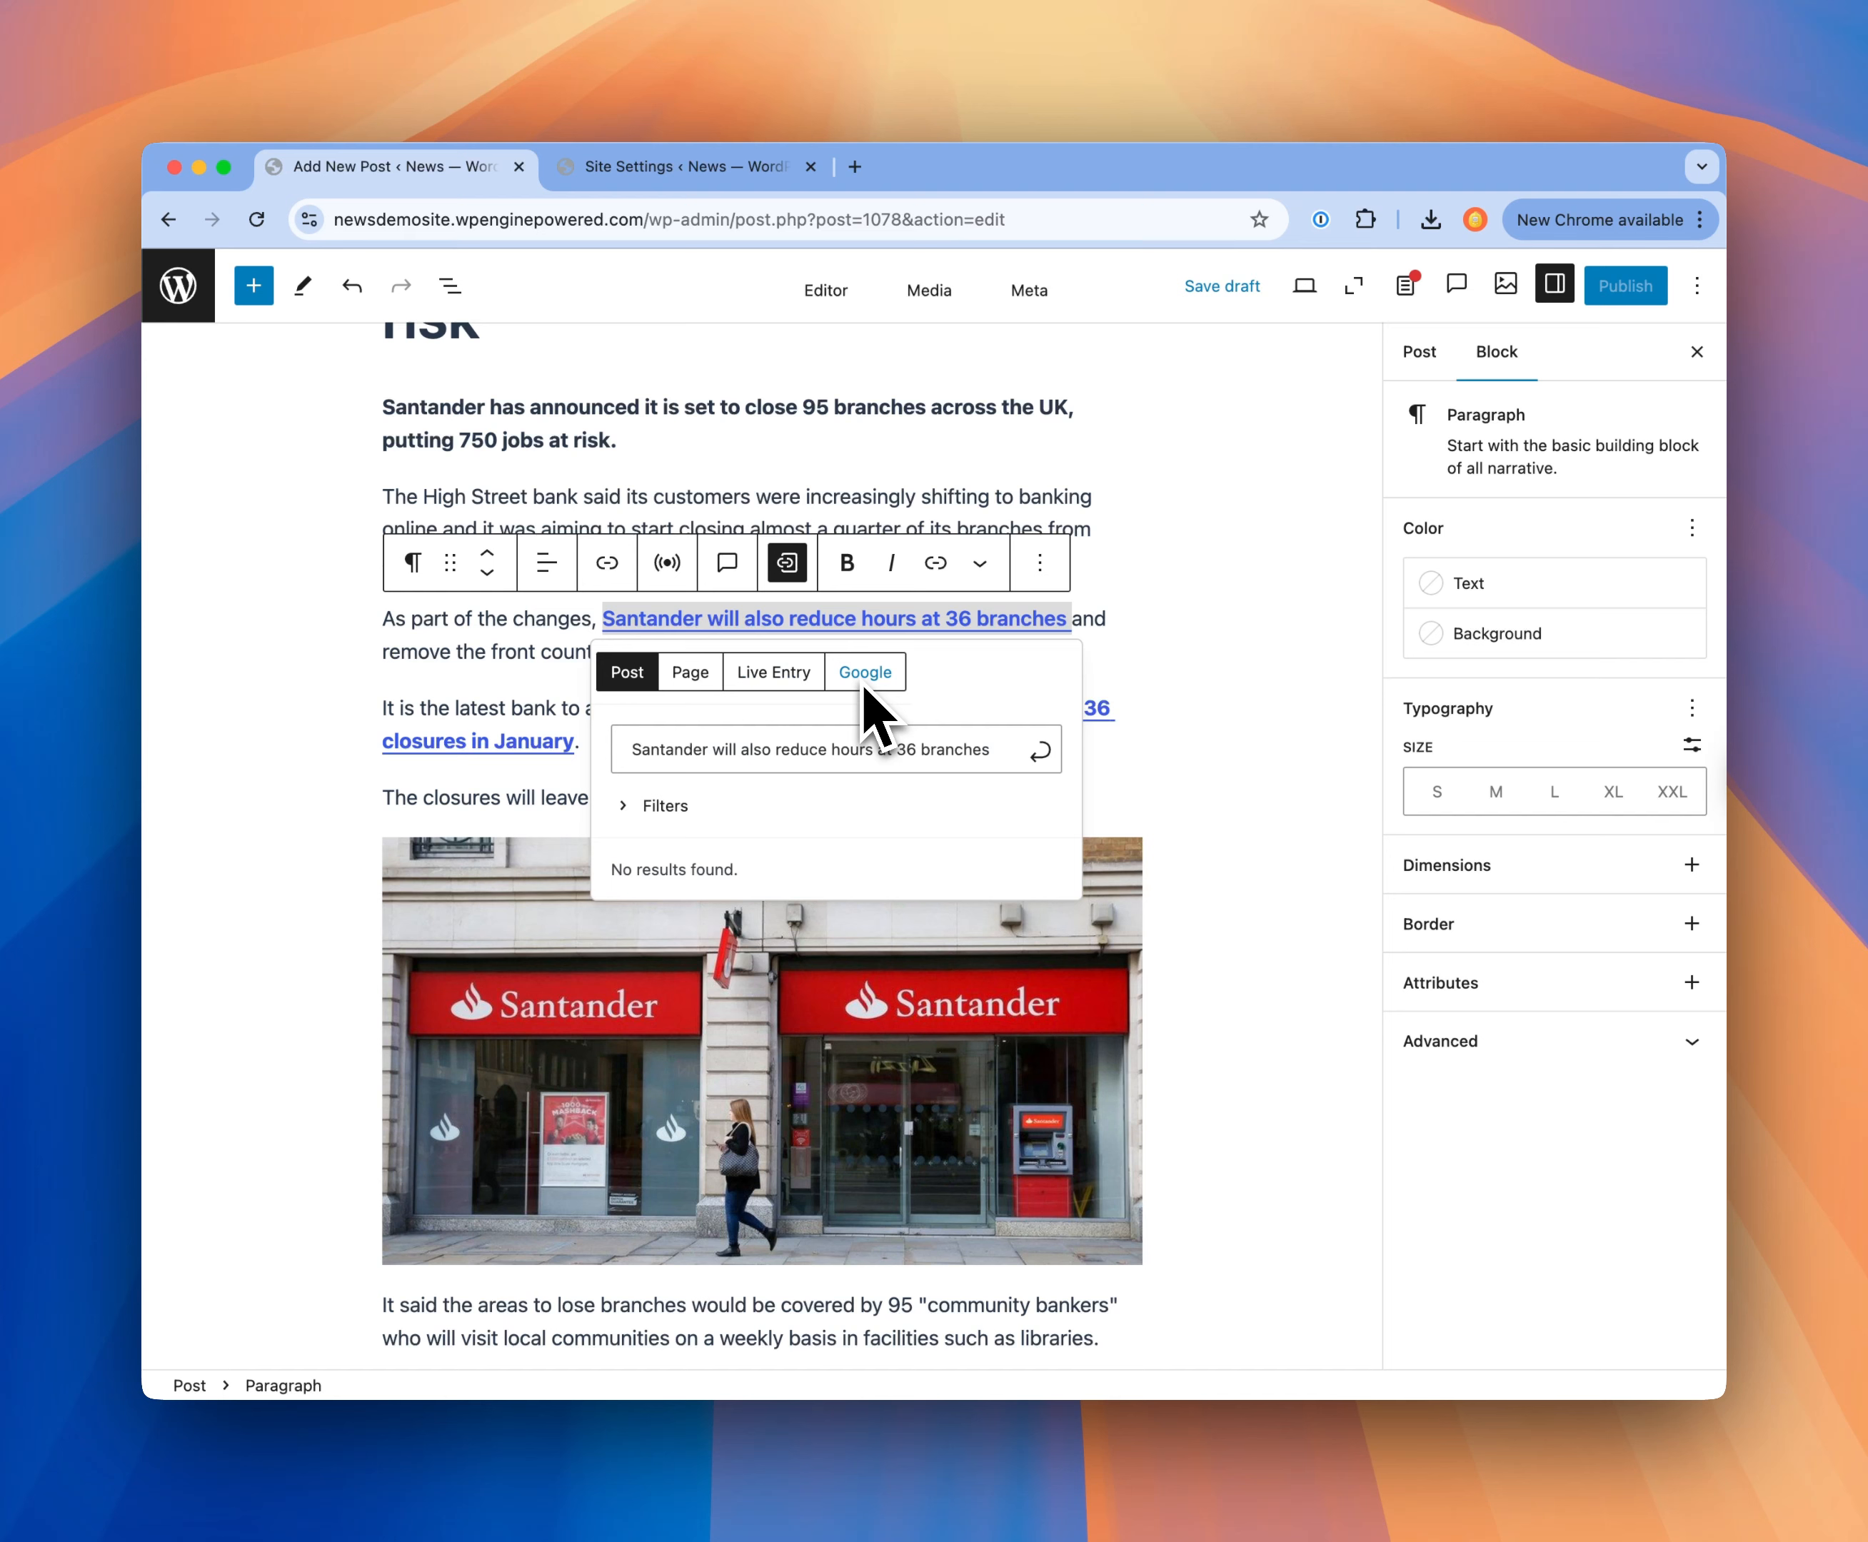
click(789, 572)
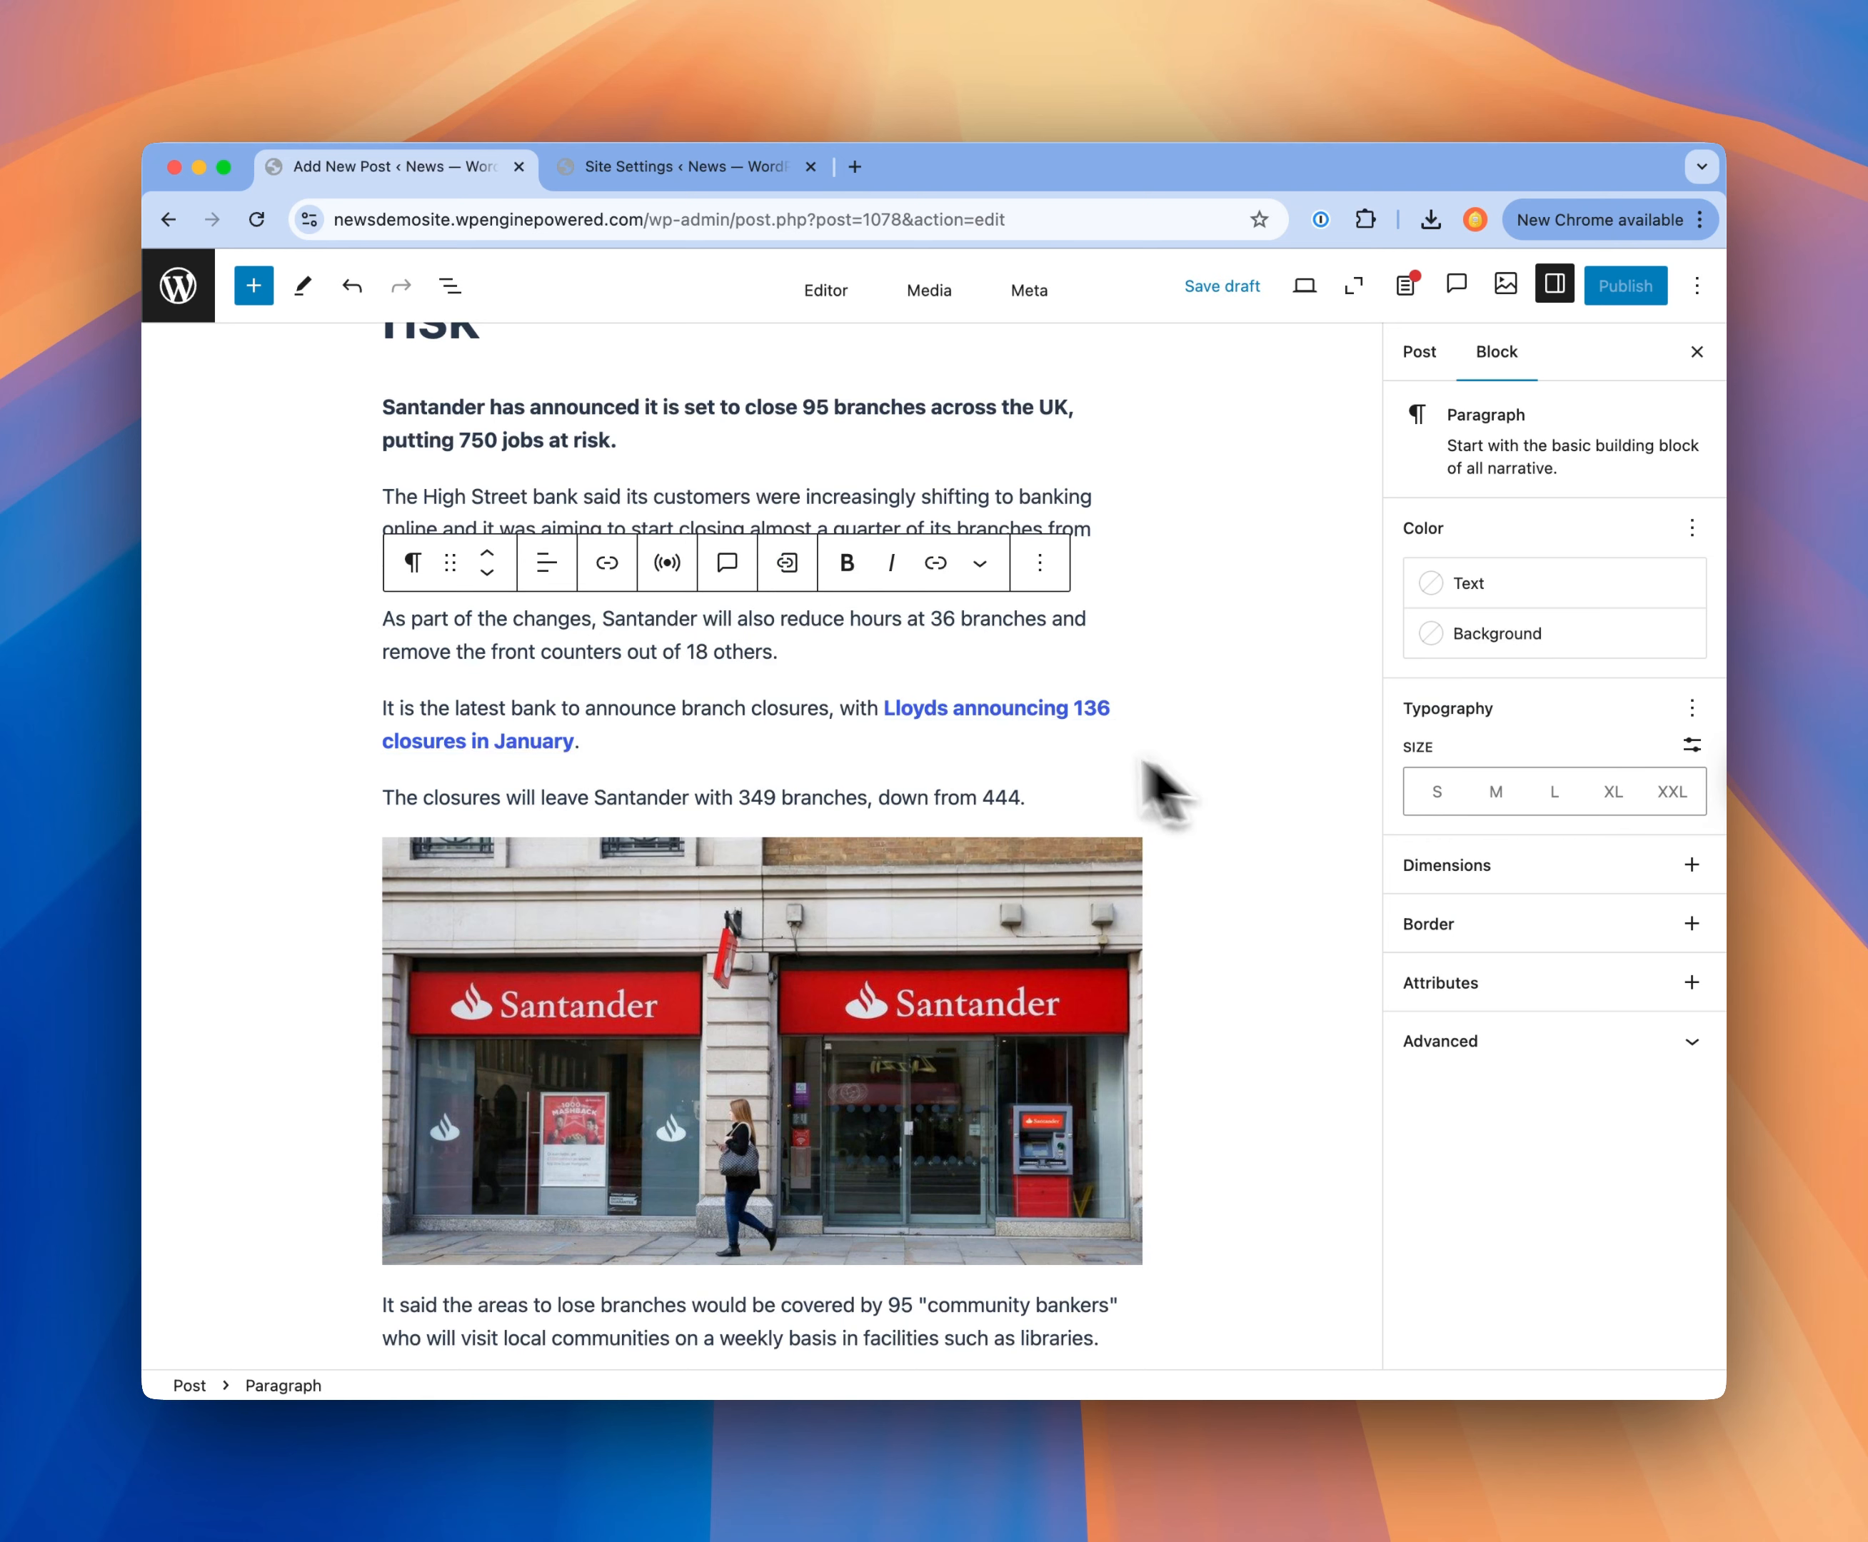
Step: Search posts for "Santander" and link the phrase starting "Santander will also reduce hours" to "Appointment-only late afternoon banking at Santander"
drag(604, 618, 1036, 618)
click(789, 572)
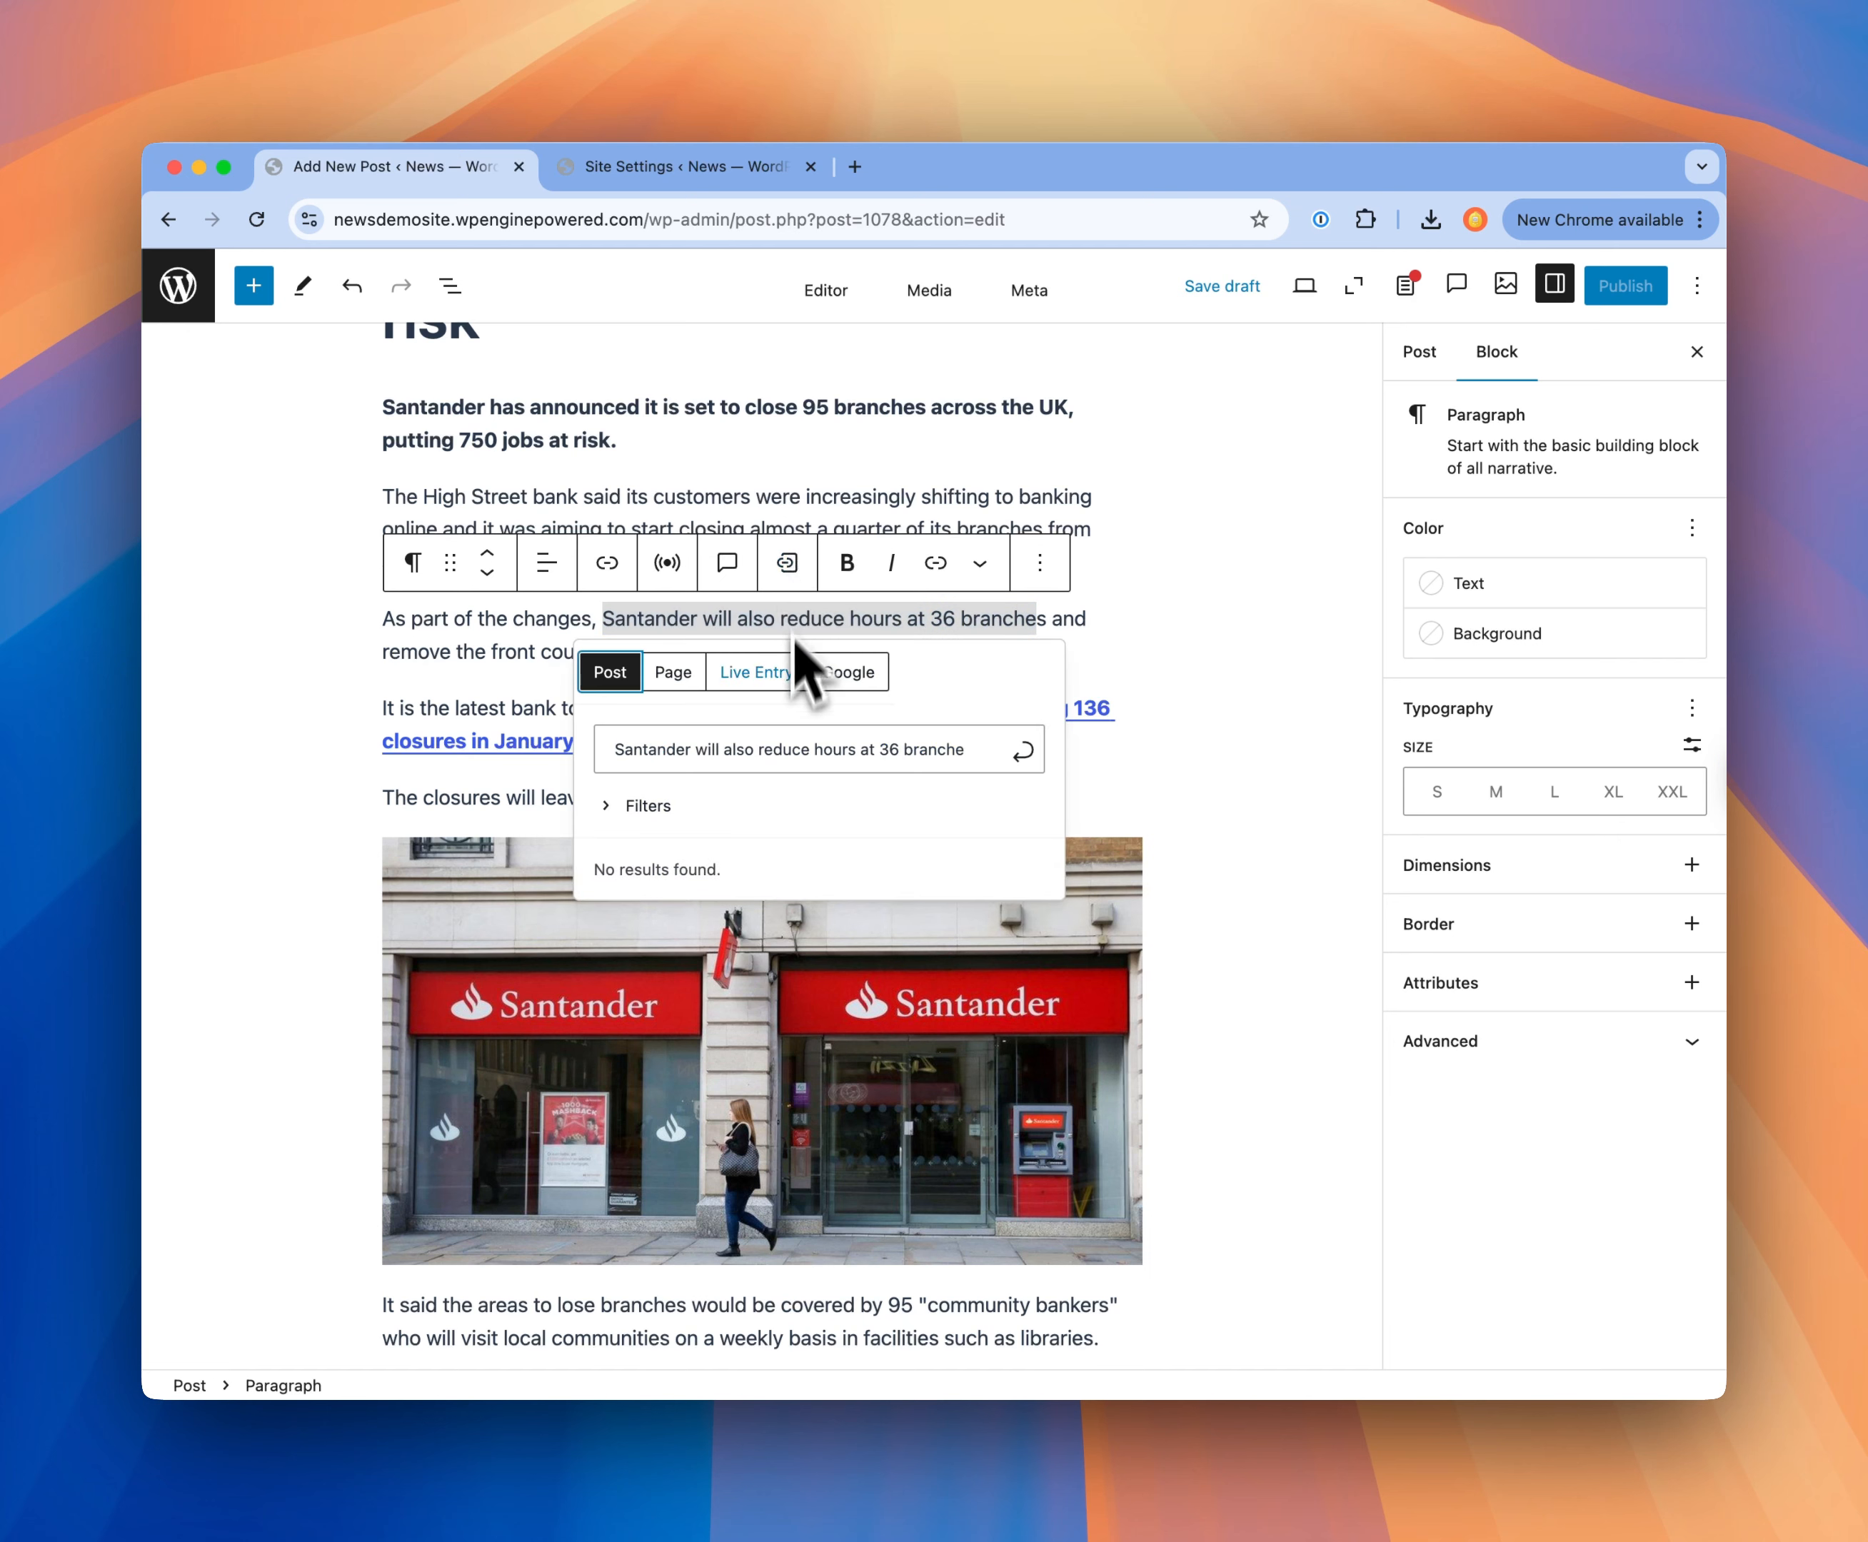
drag(698, 749, 1126, 747)
key(BackSpace)
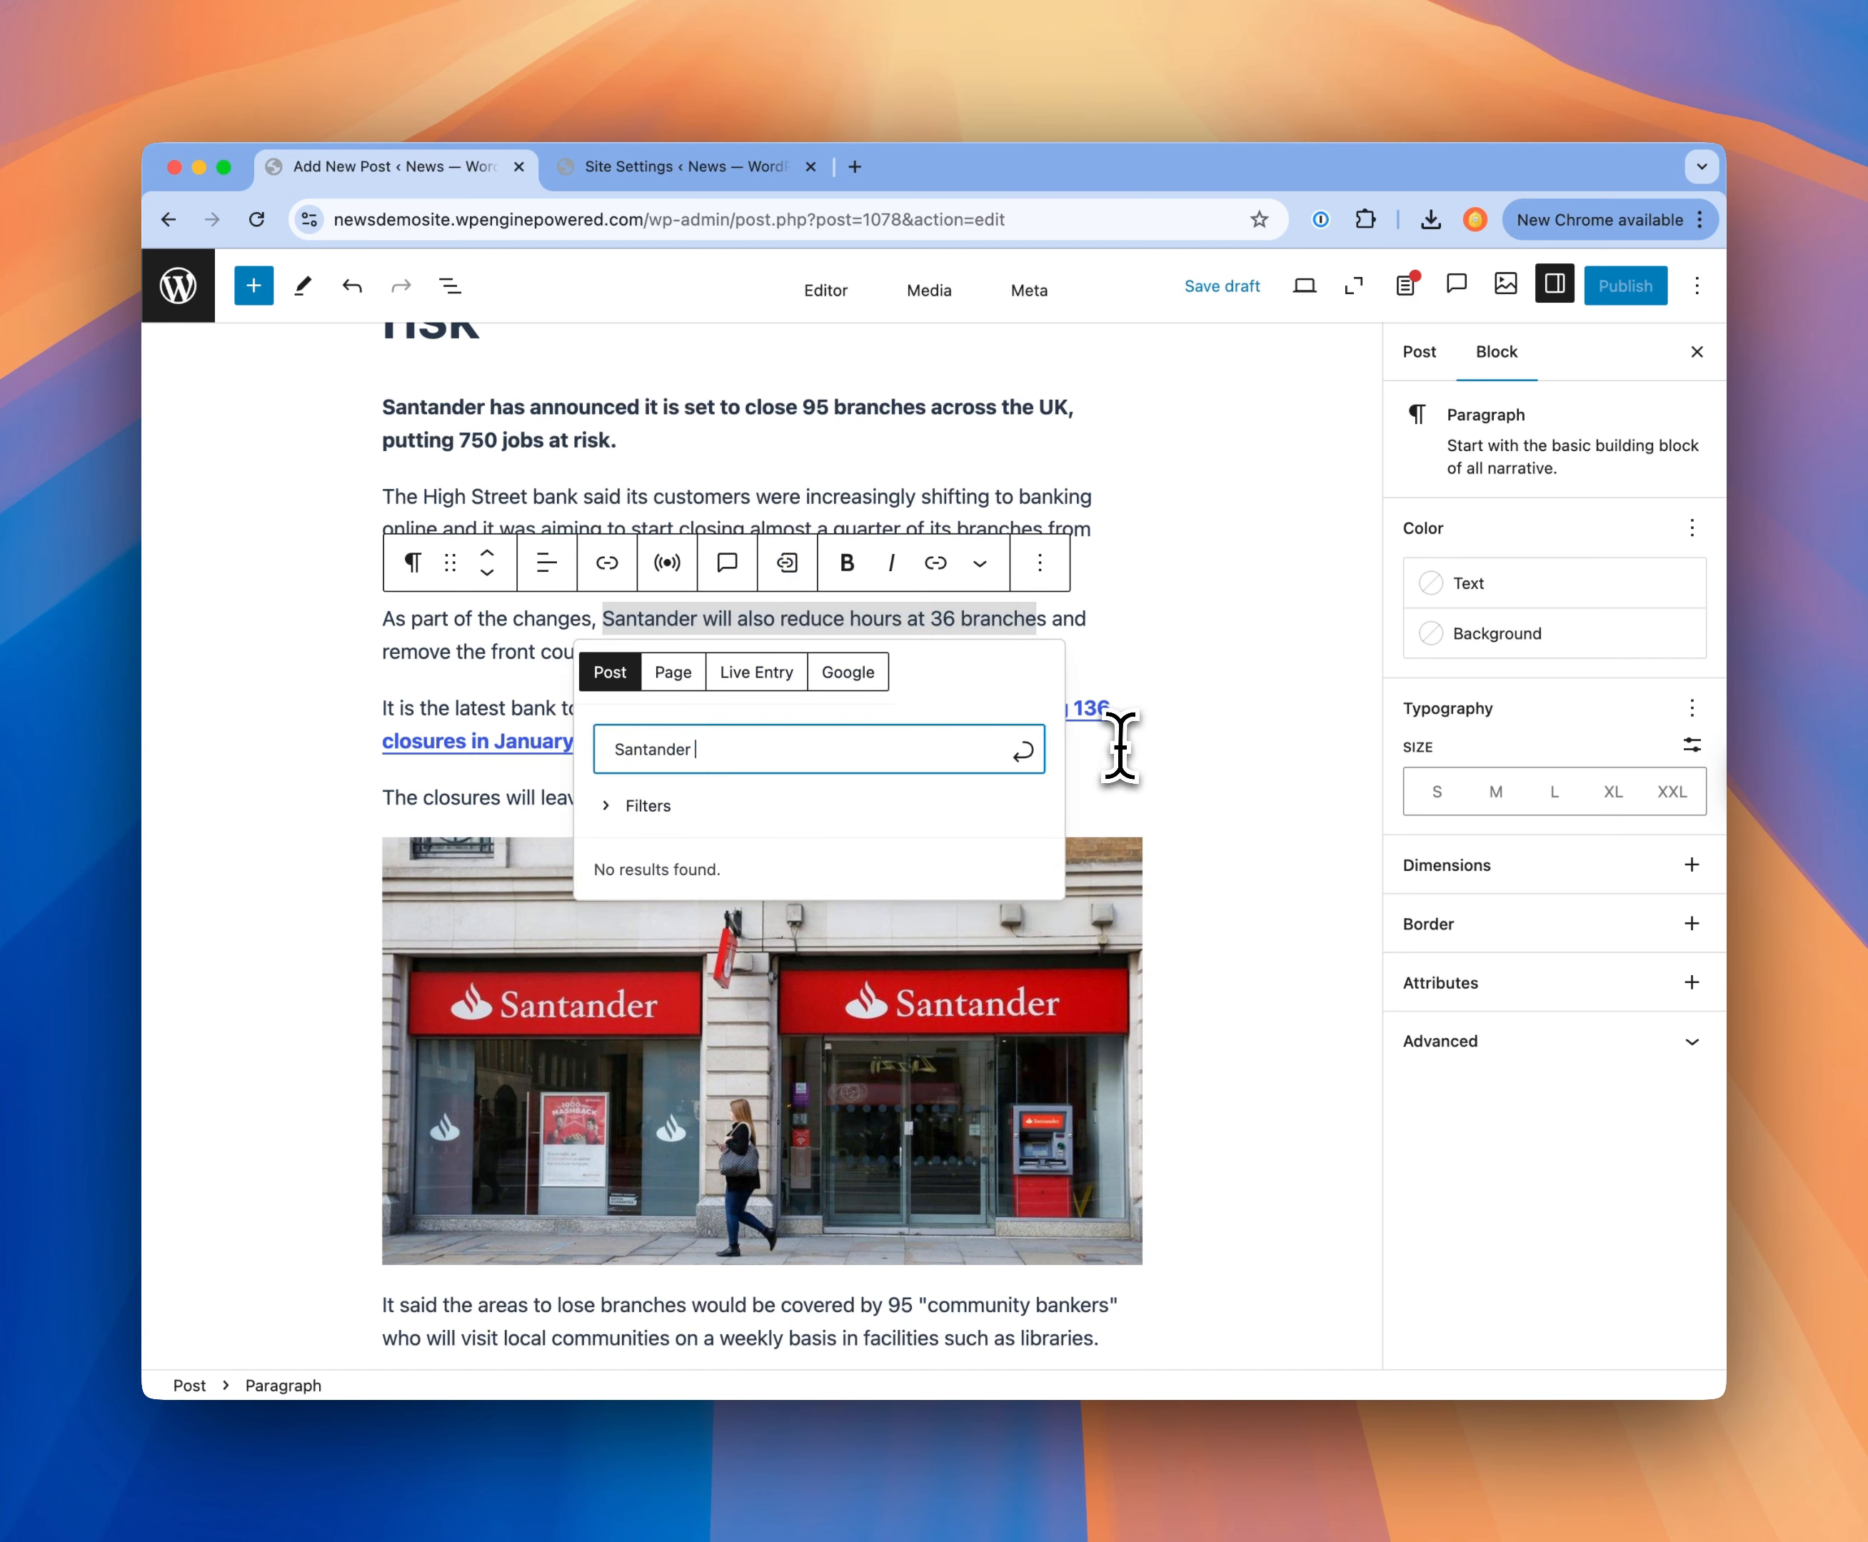
click(699, 879)
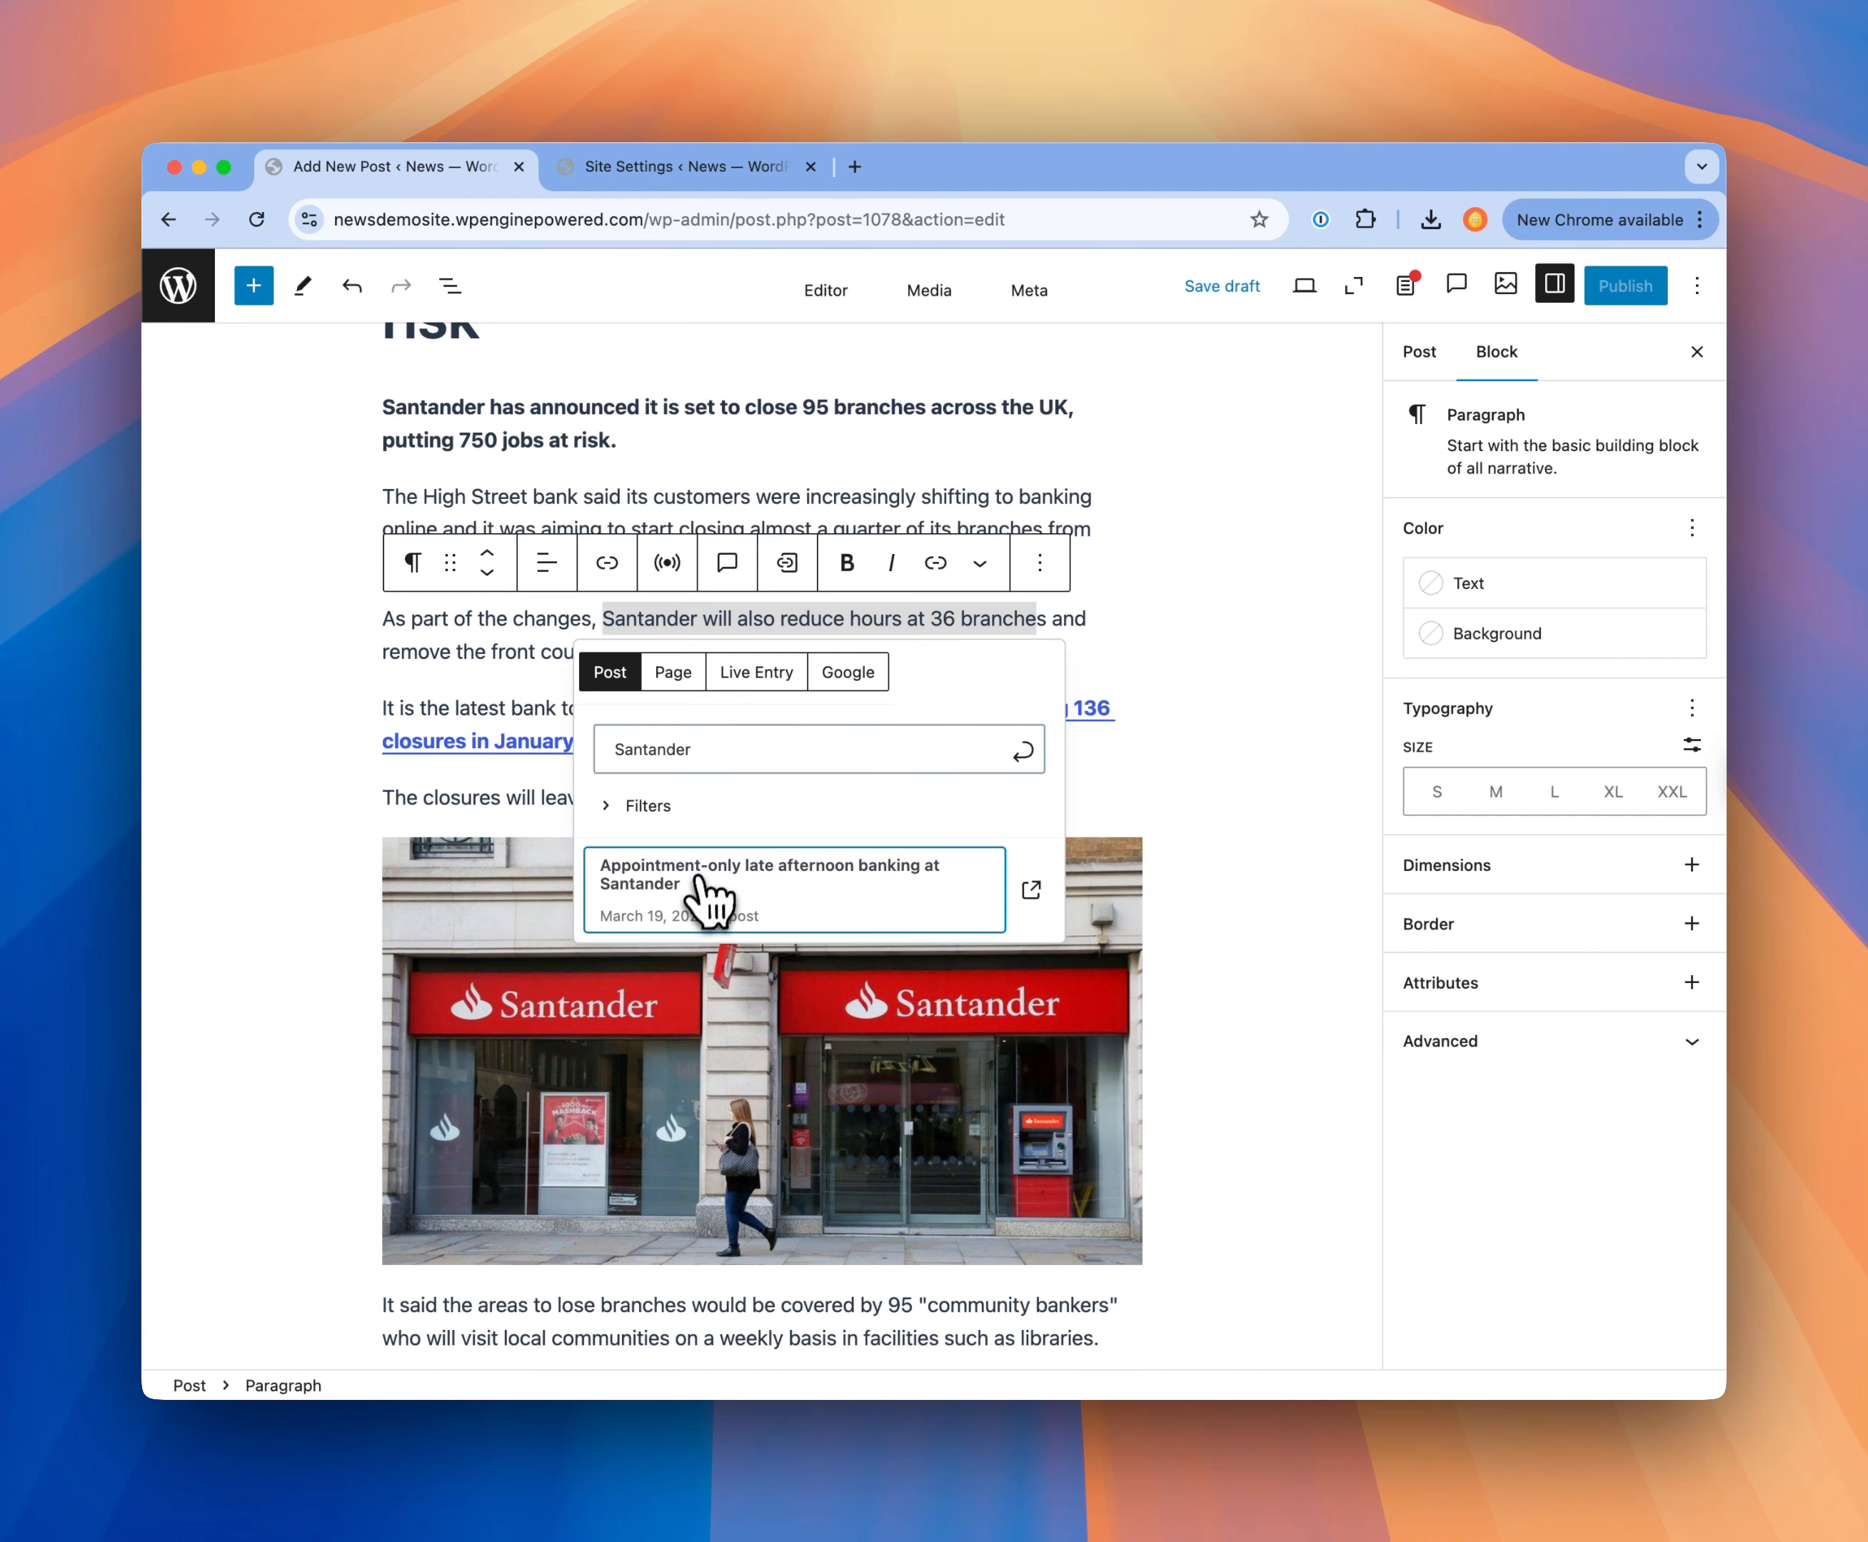
click(1209, 887)
Step: Review the post's publication checklist for missing required and recommended fields
scroll(1228, 908, down, 1)
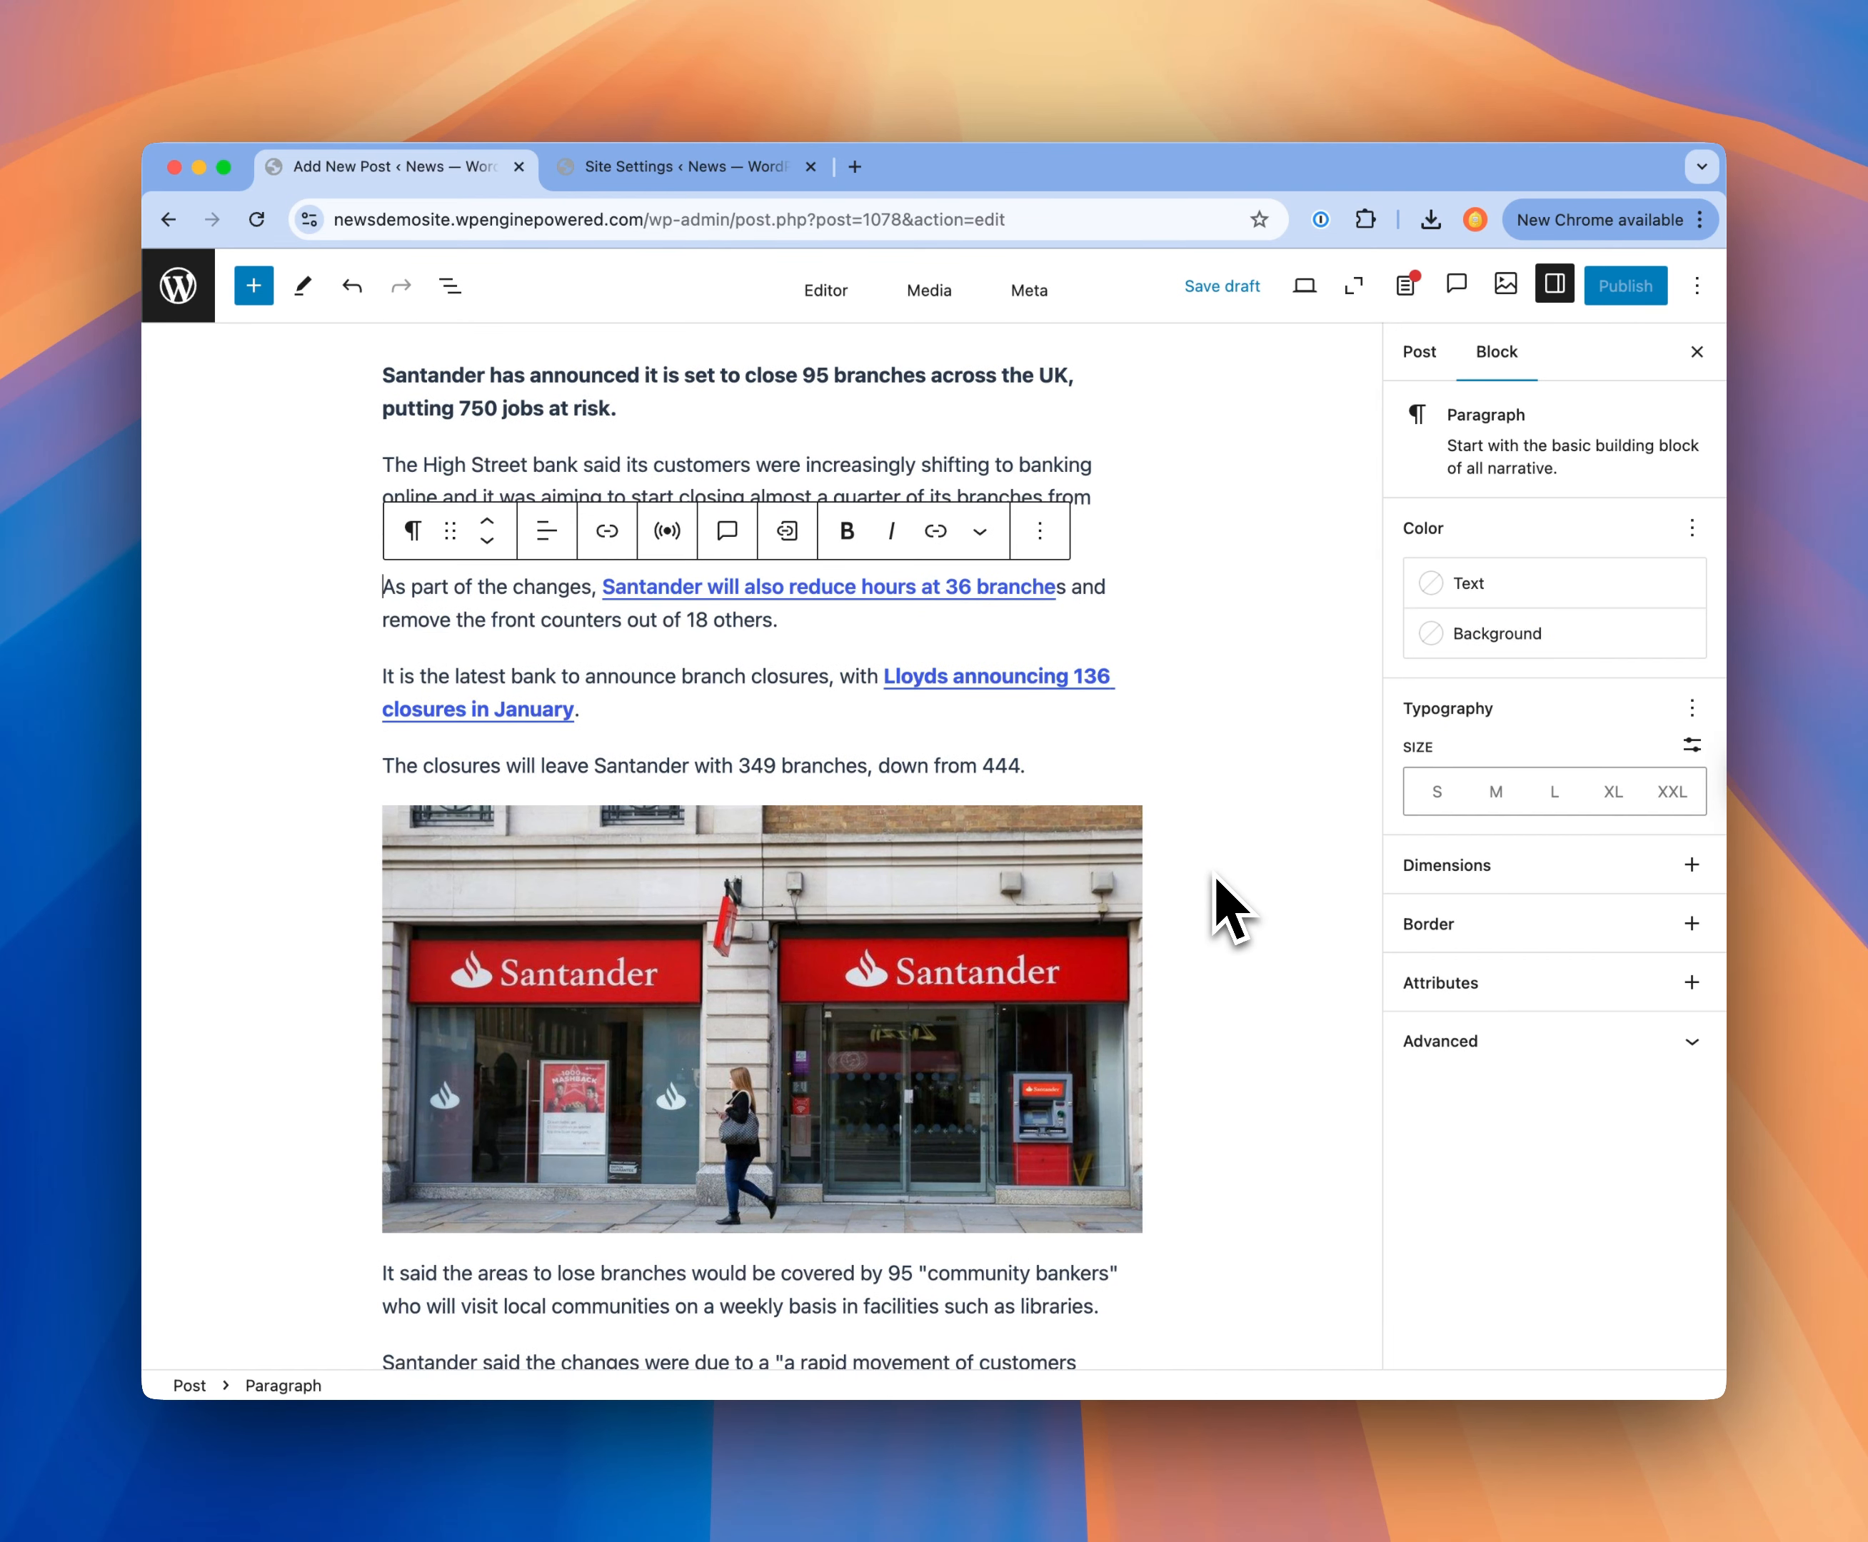
scroll(1267, 765, up, 2)
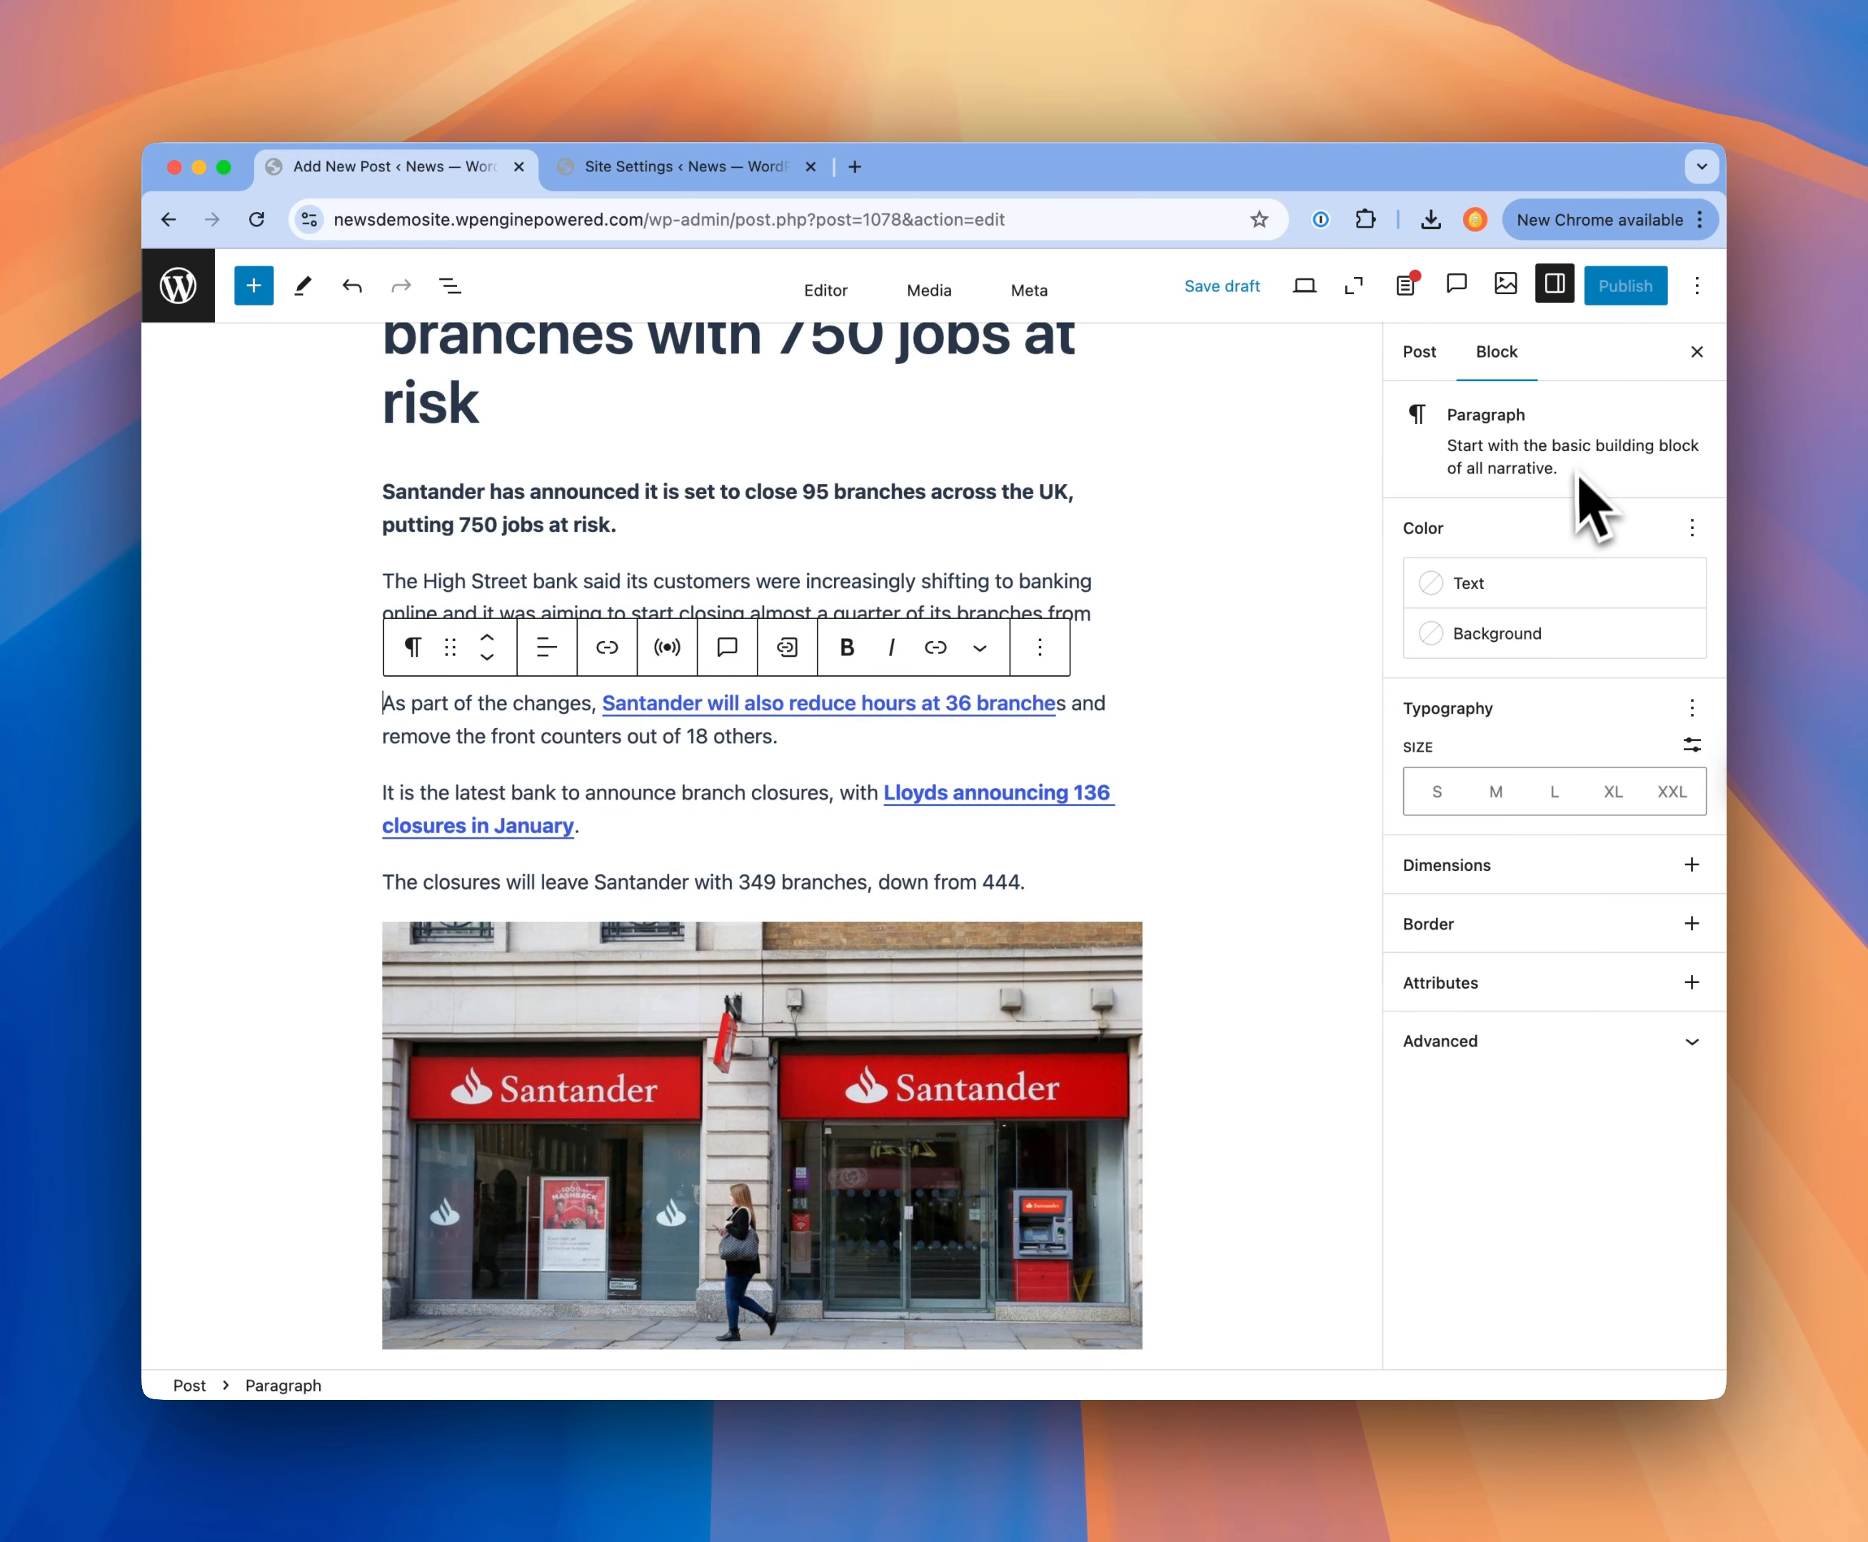
click(1408, 287)
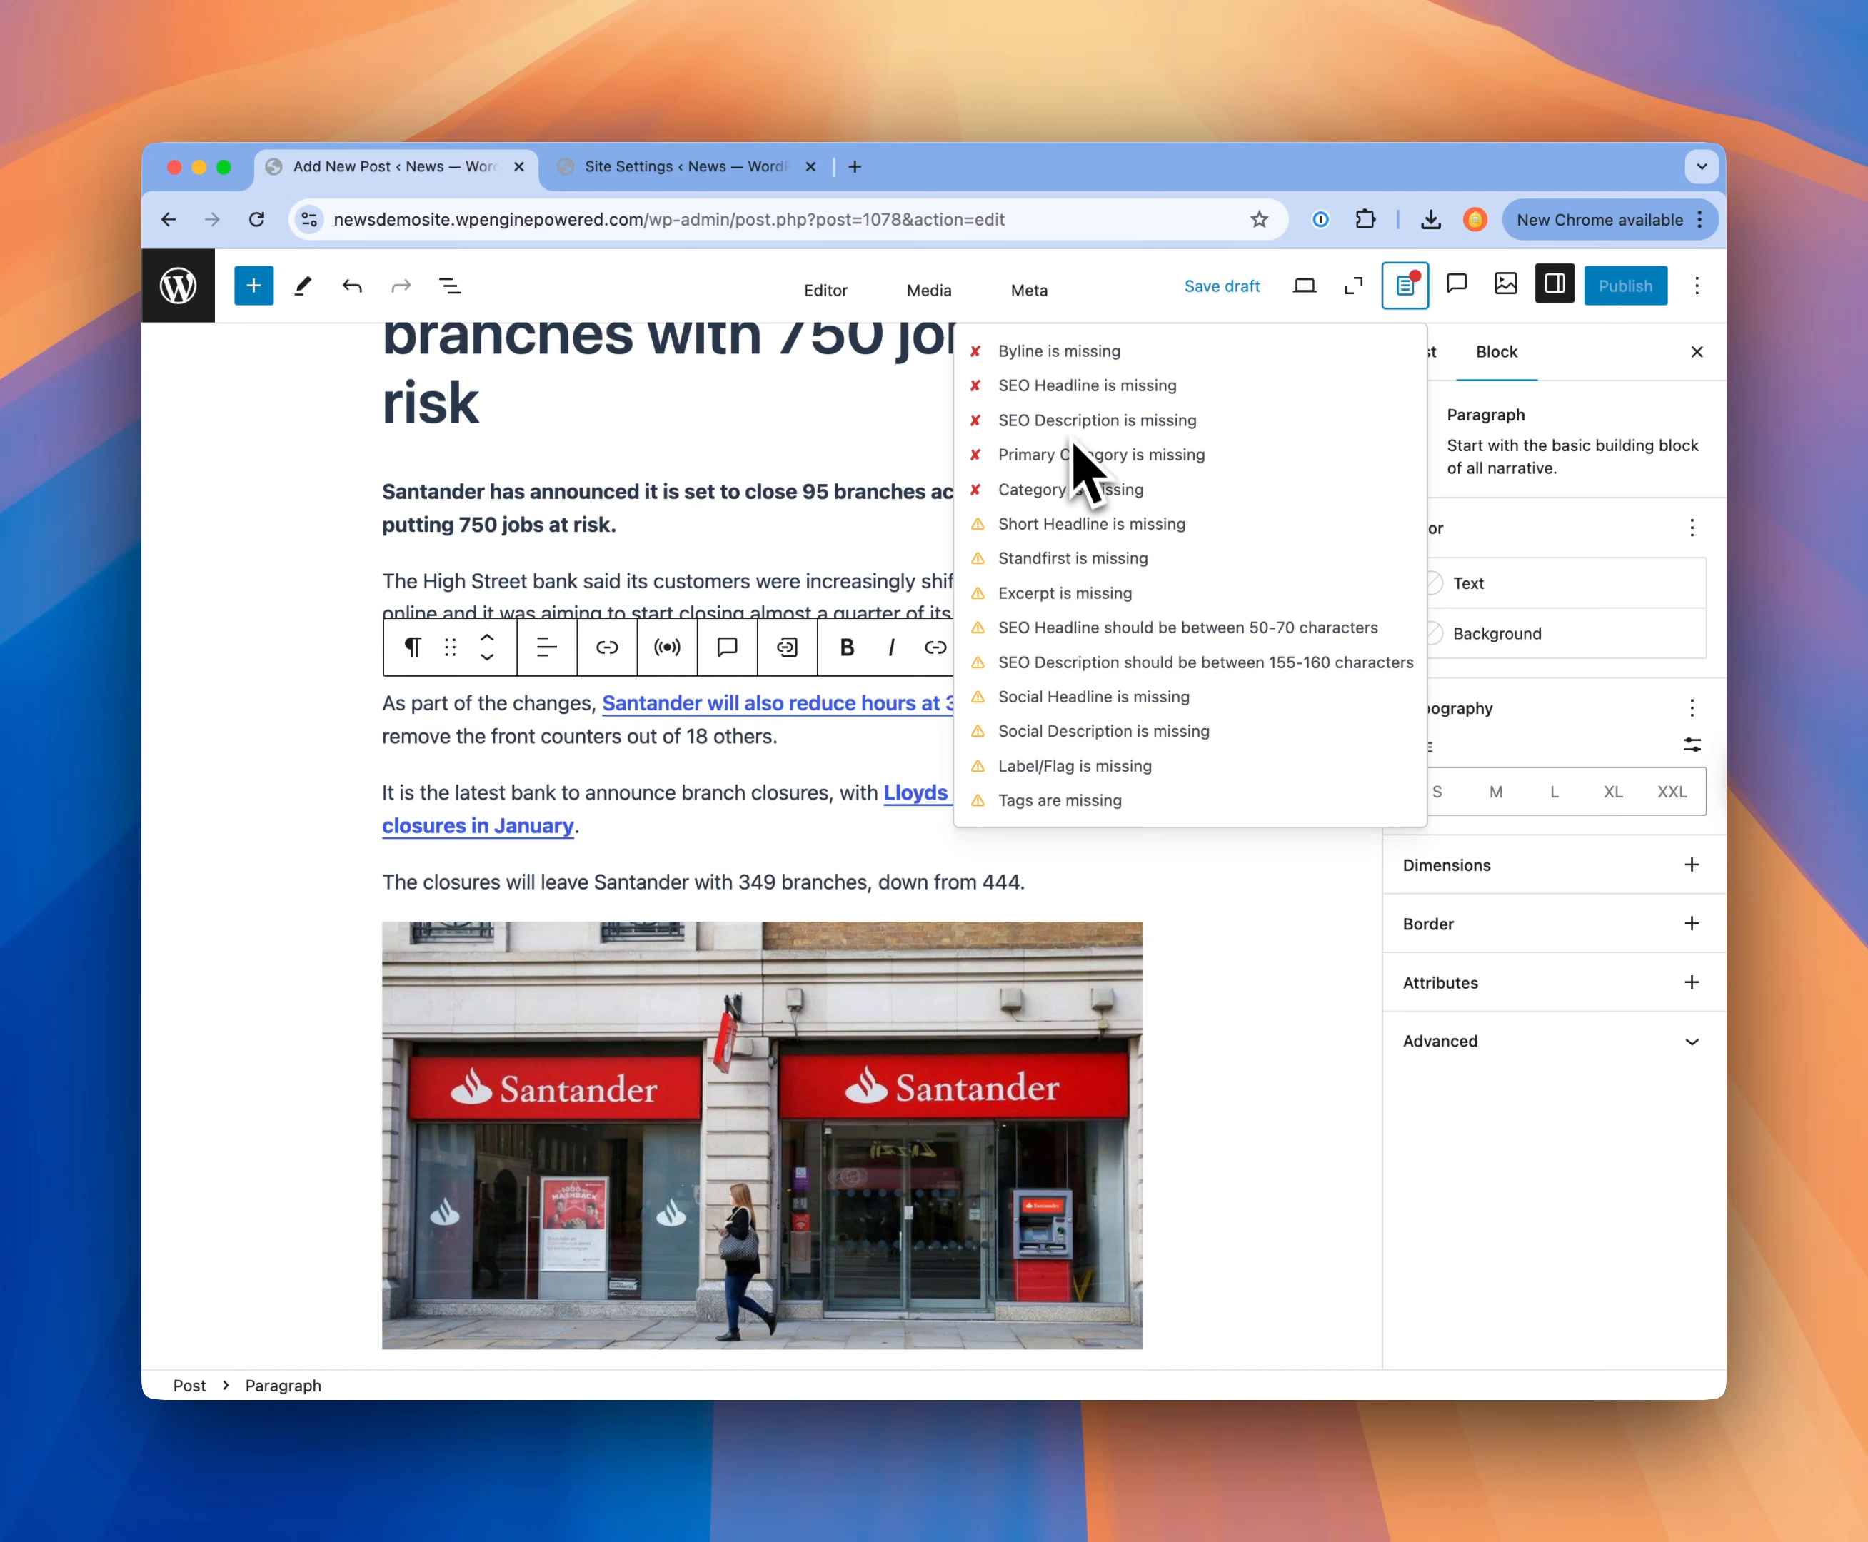
click(1404, 285)
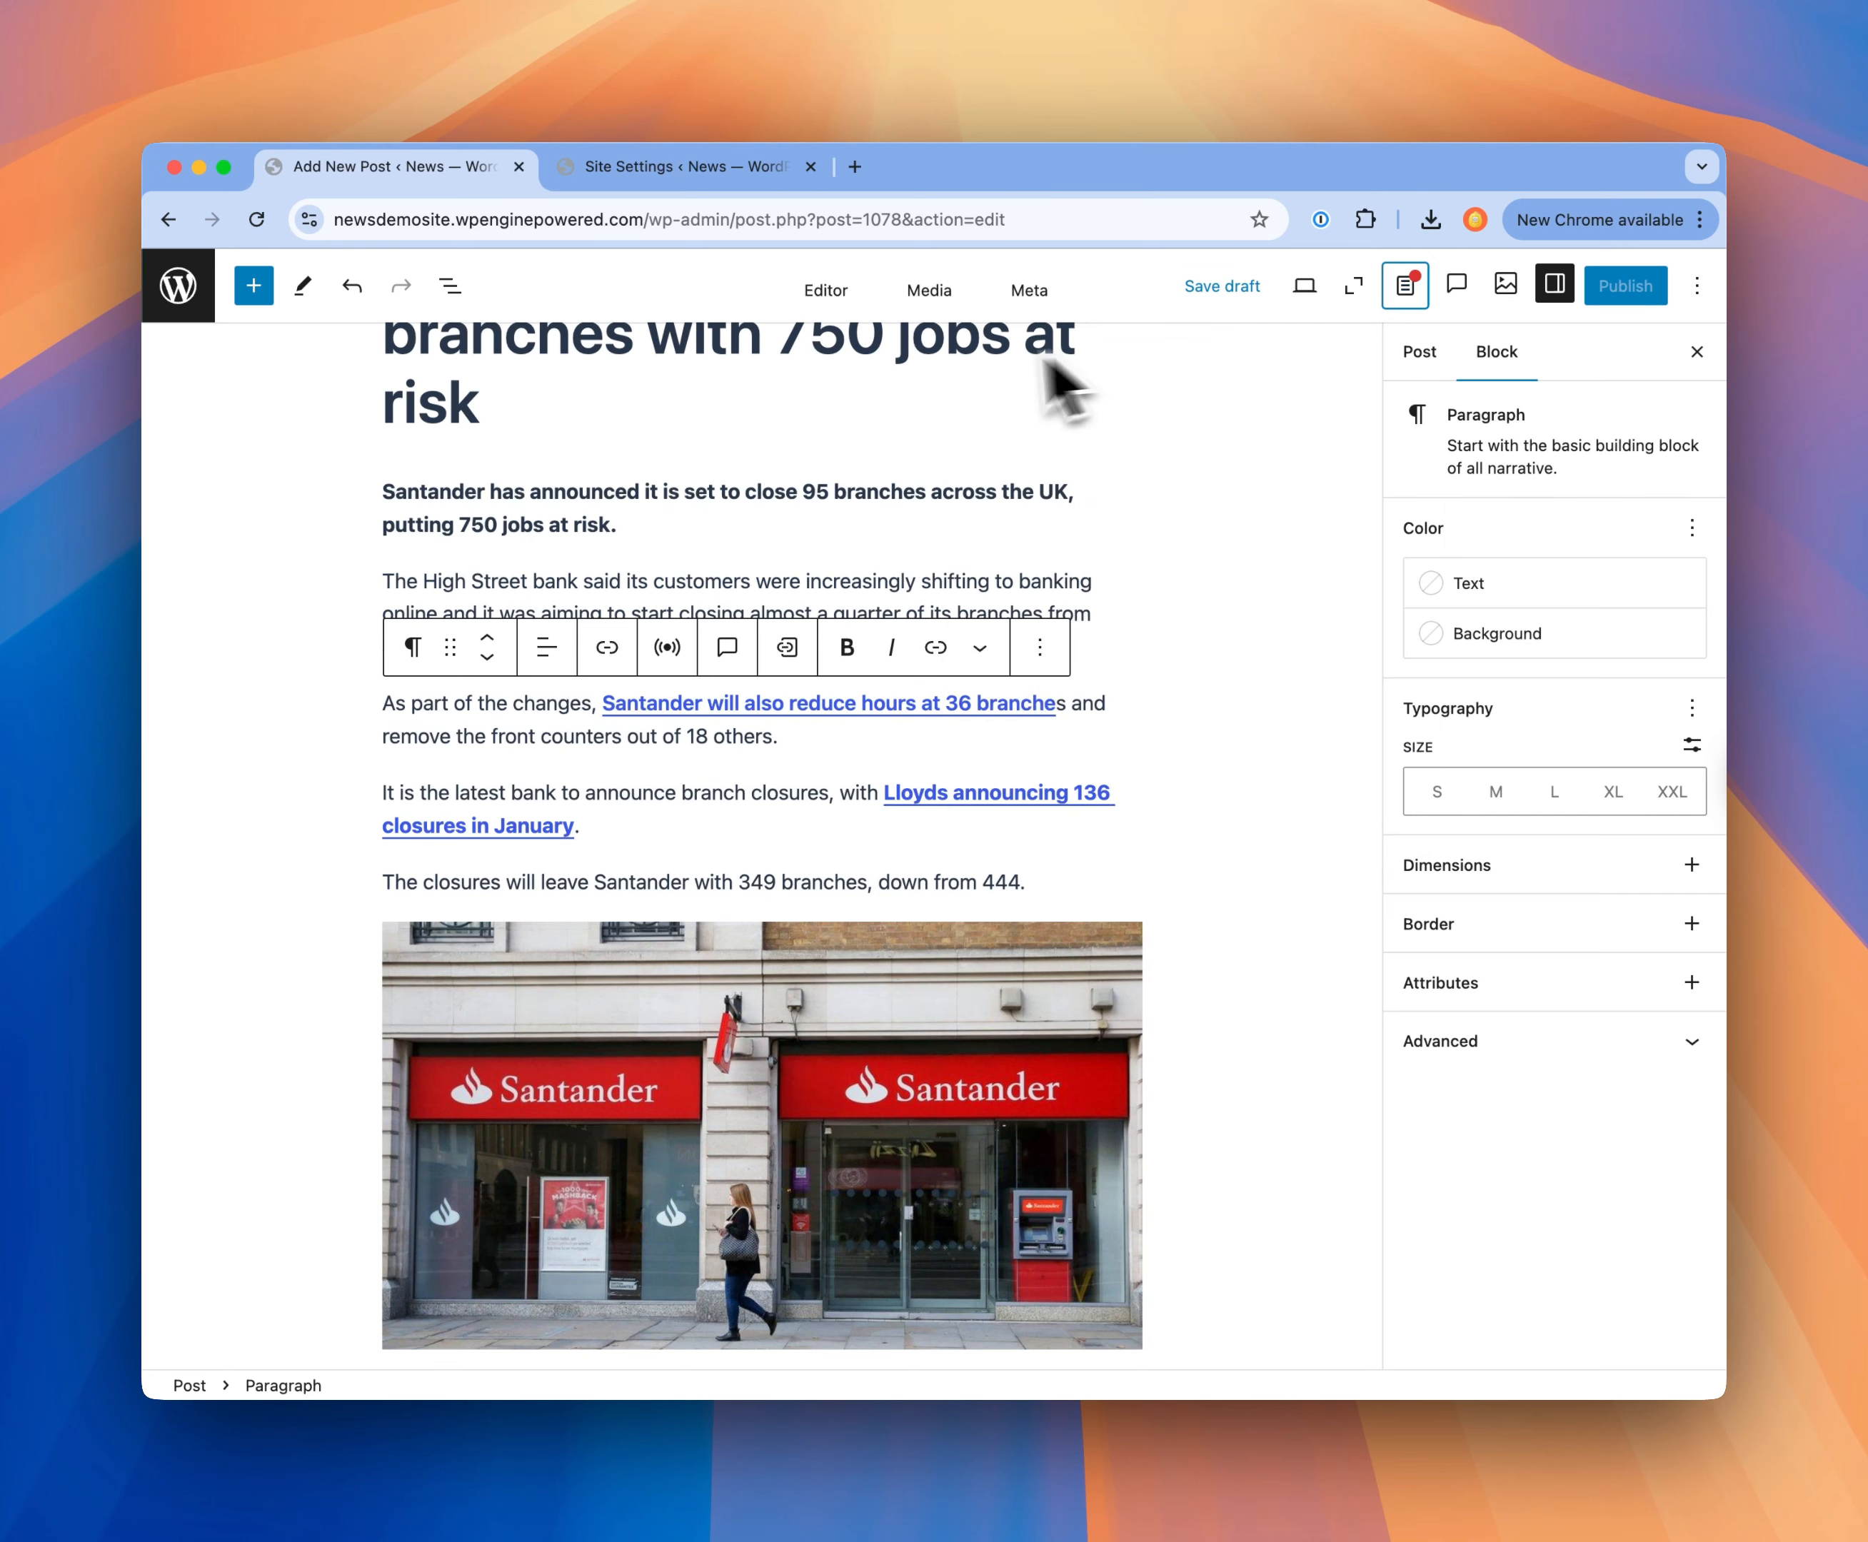
Step: Assign the second author in the suggestion list as the post's byline in the MediaPress metadata fields
click(1045, 307)
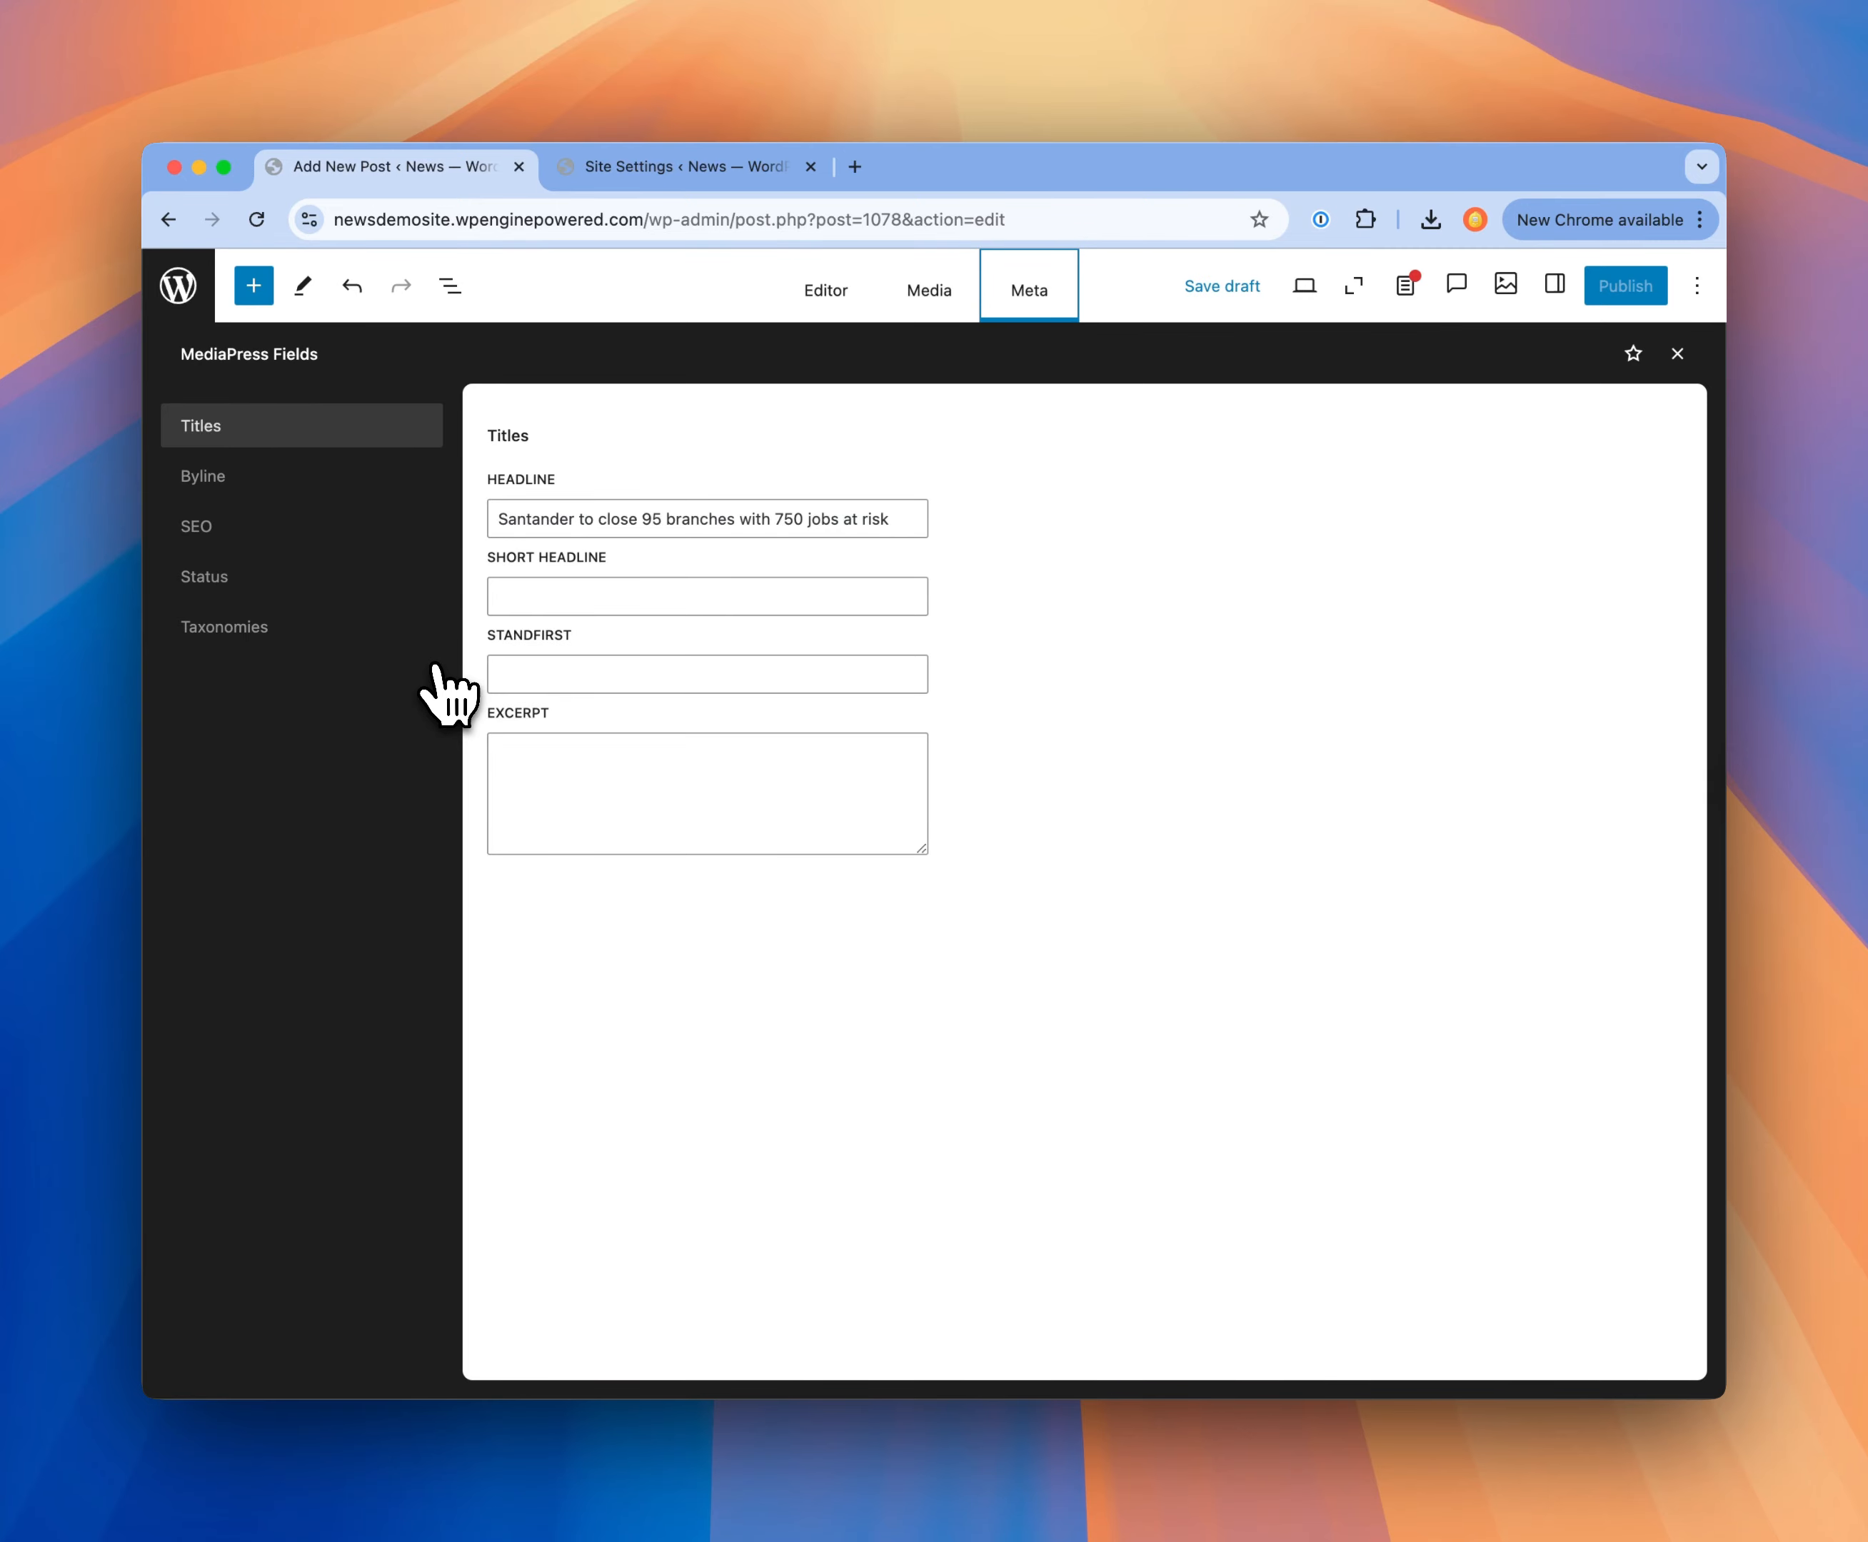
click(238, 481)
click(561, 519)
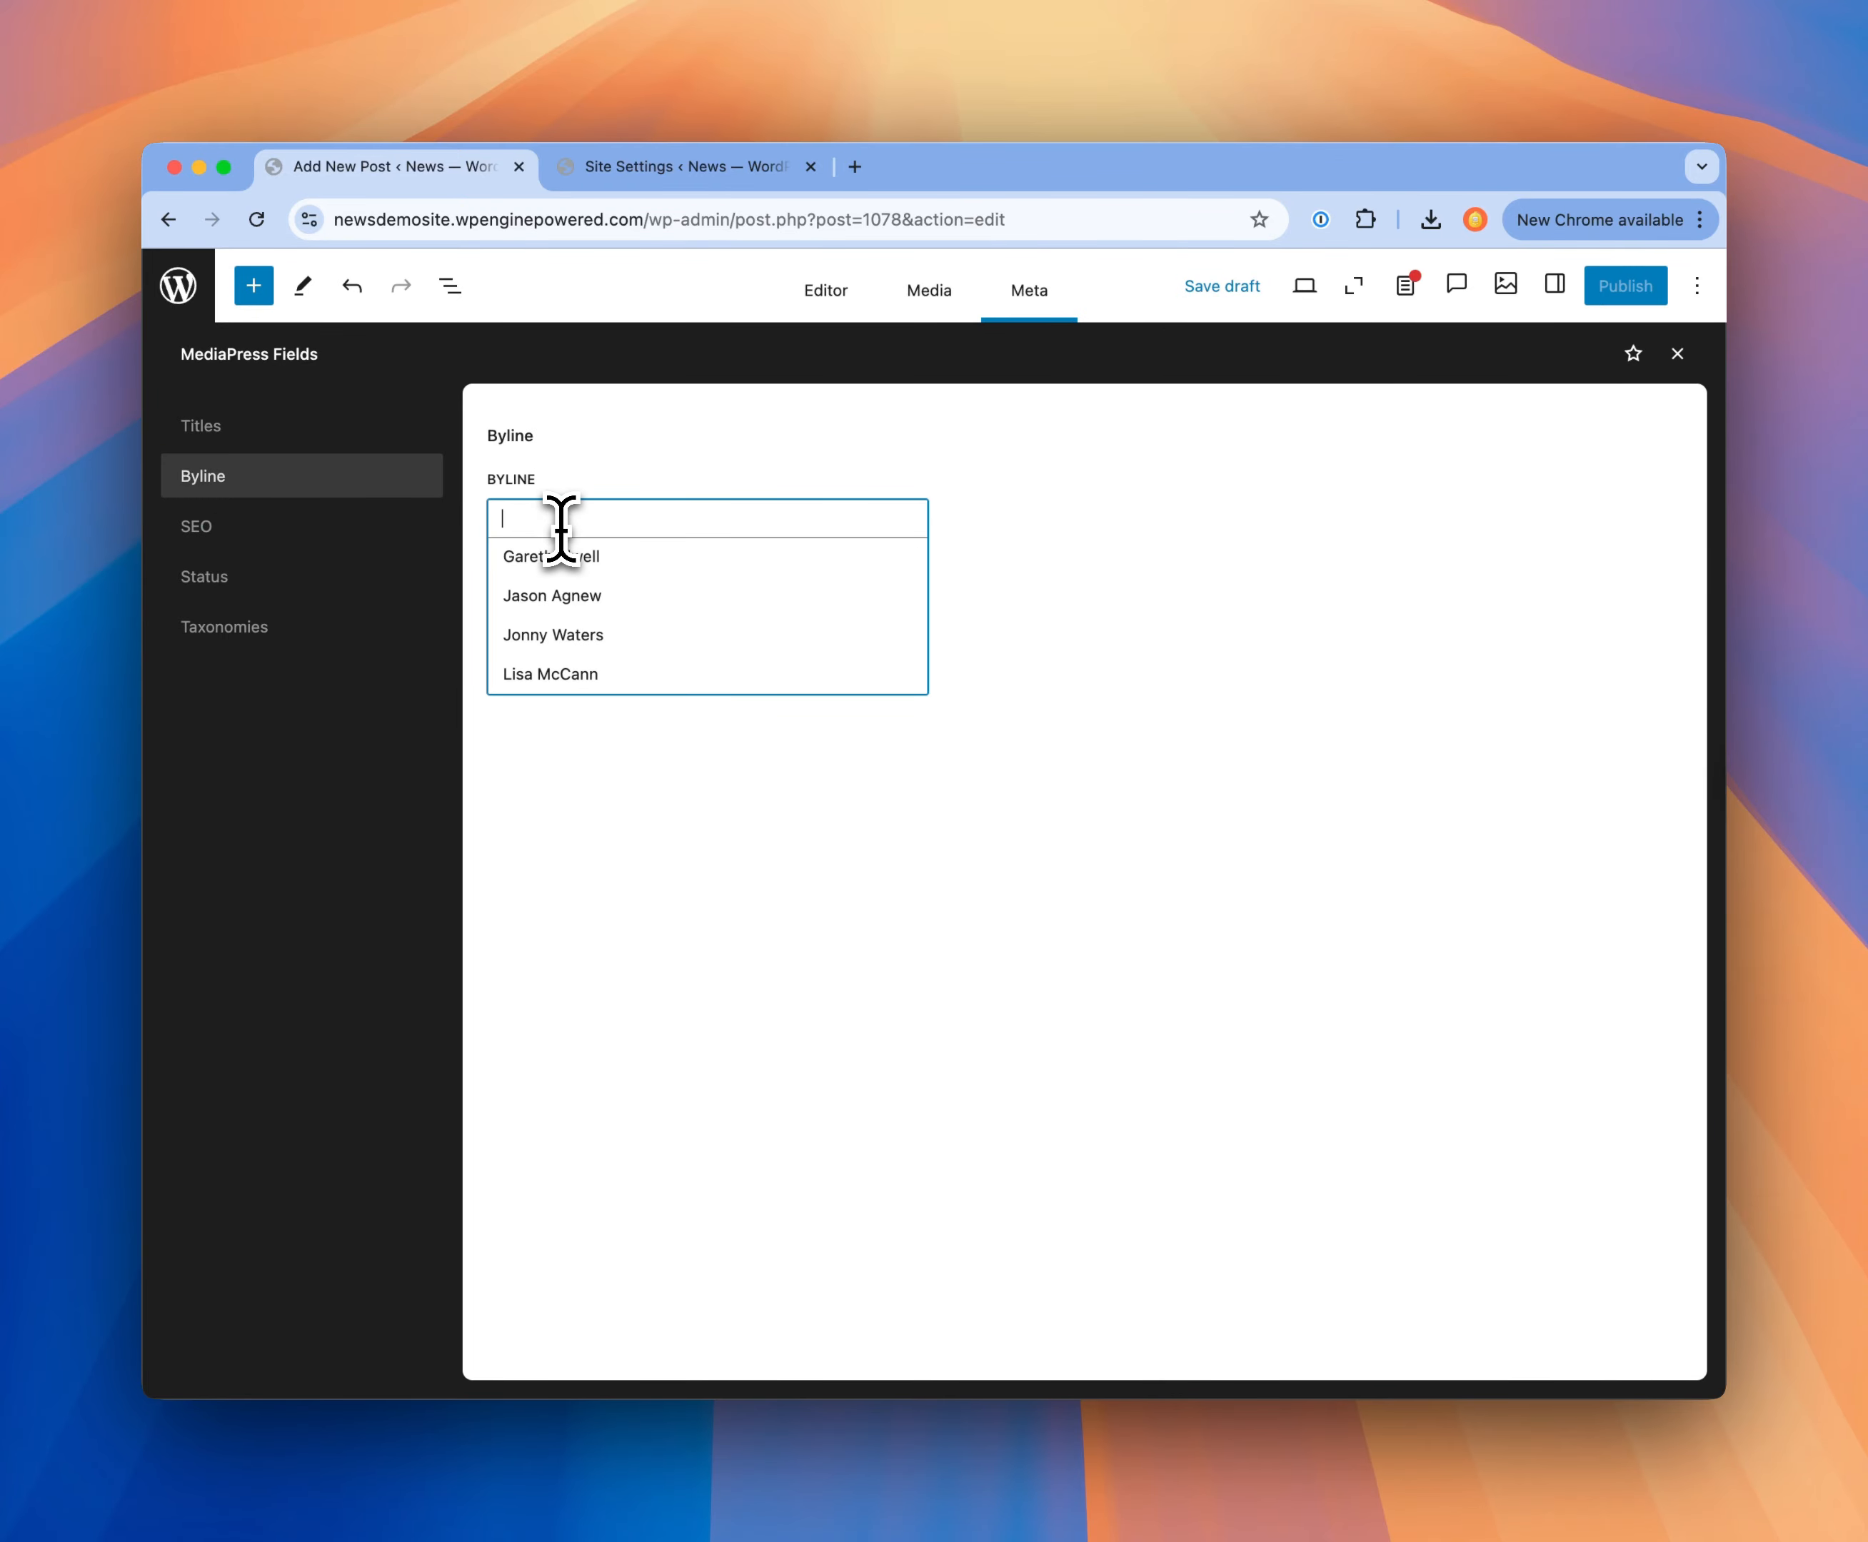
click(558, 597)
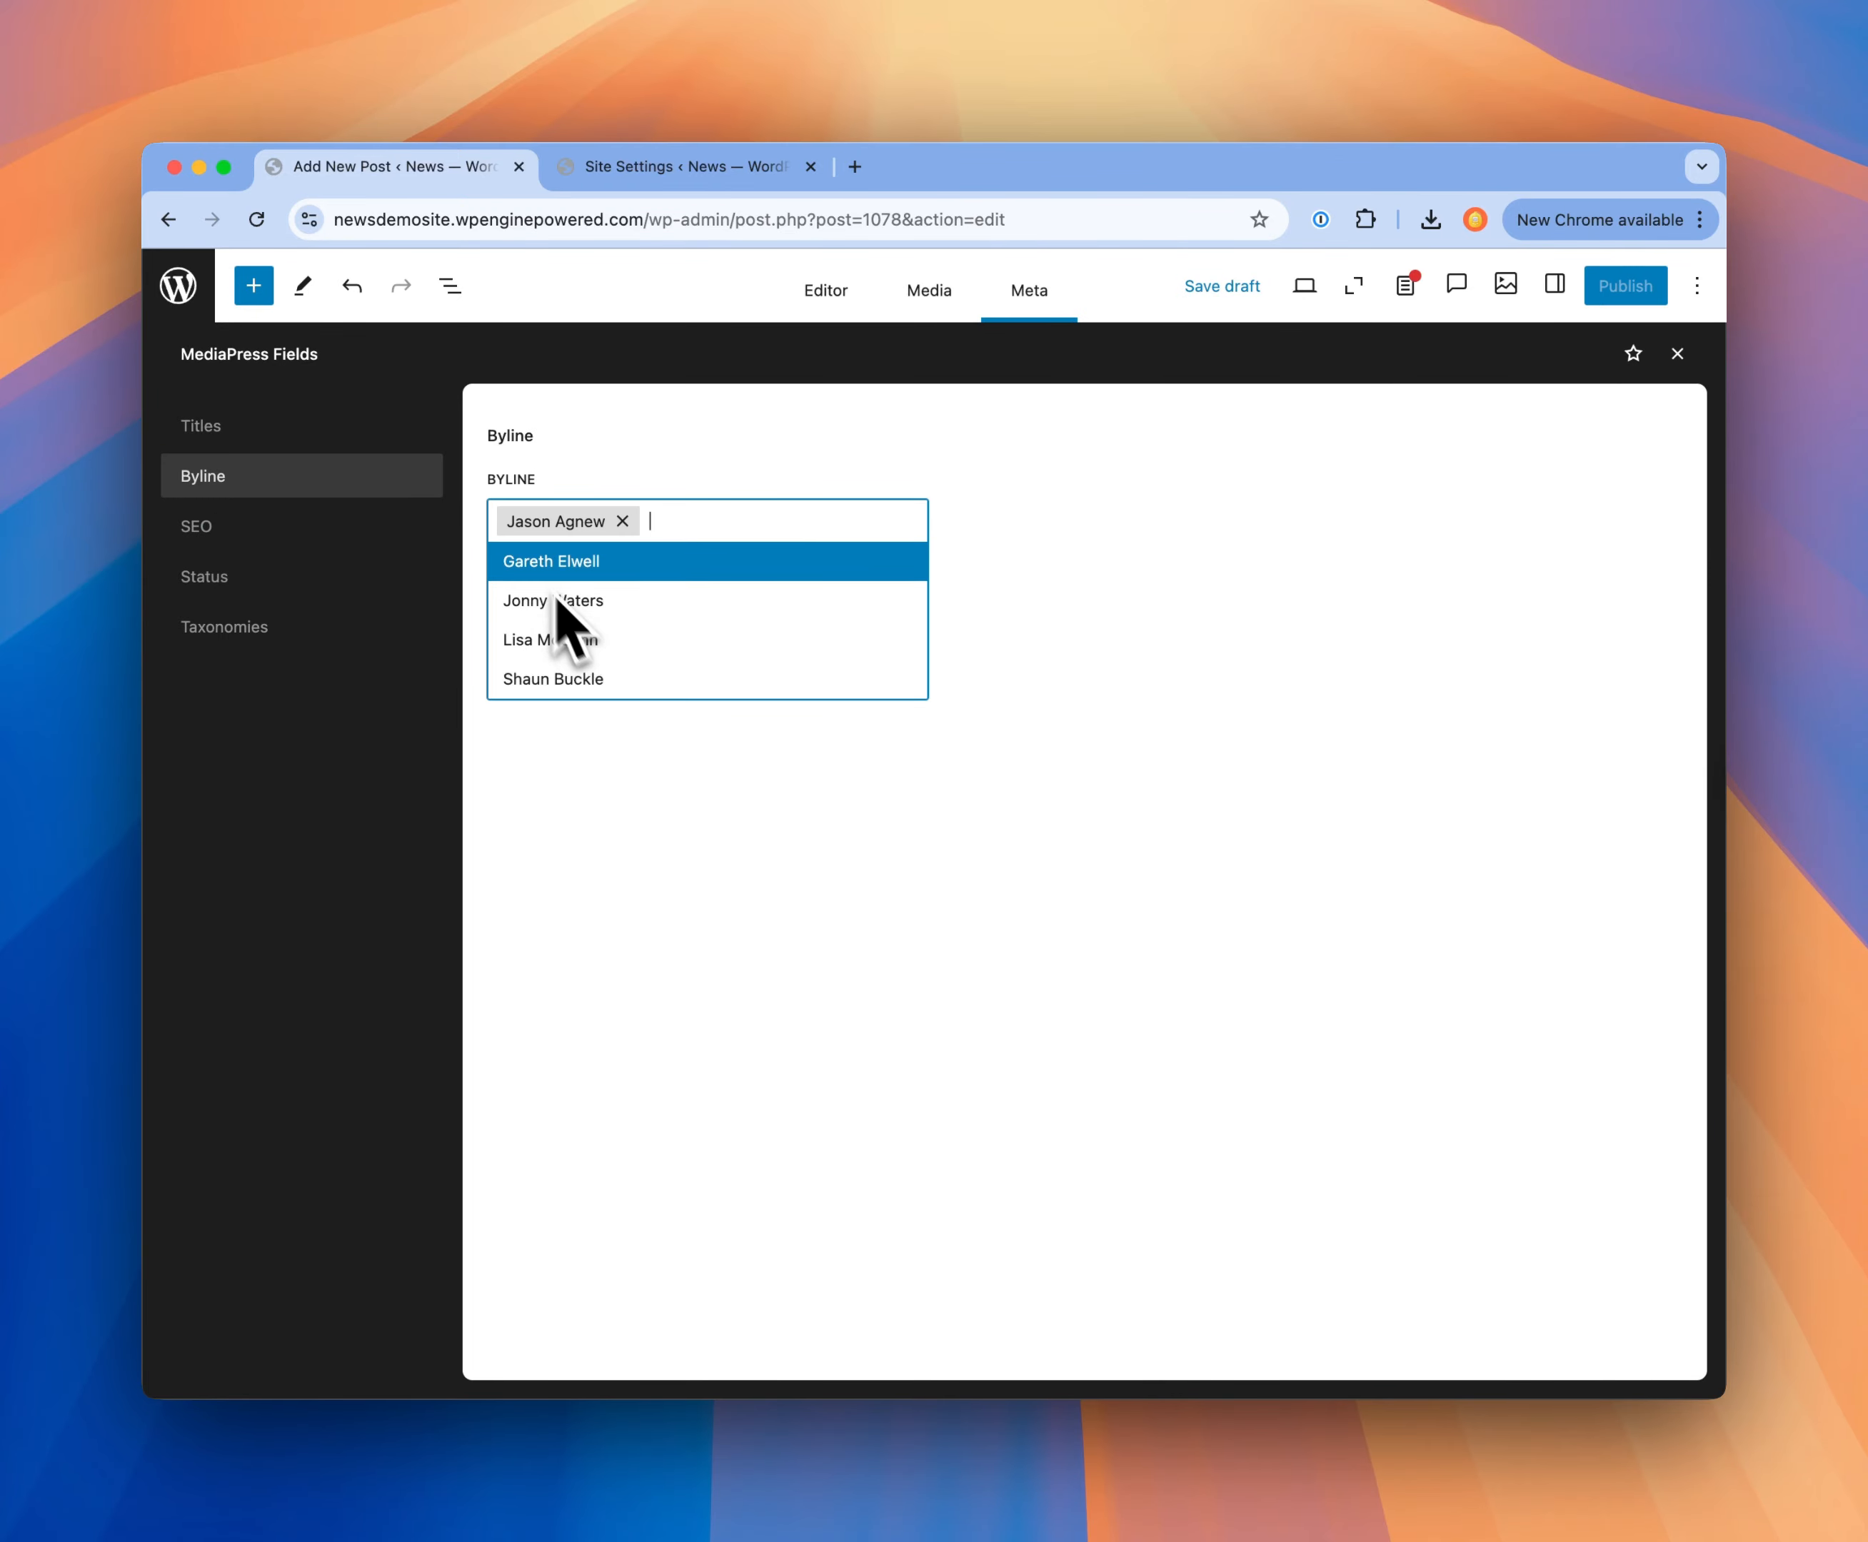
click(584, 430)
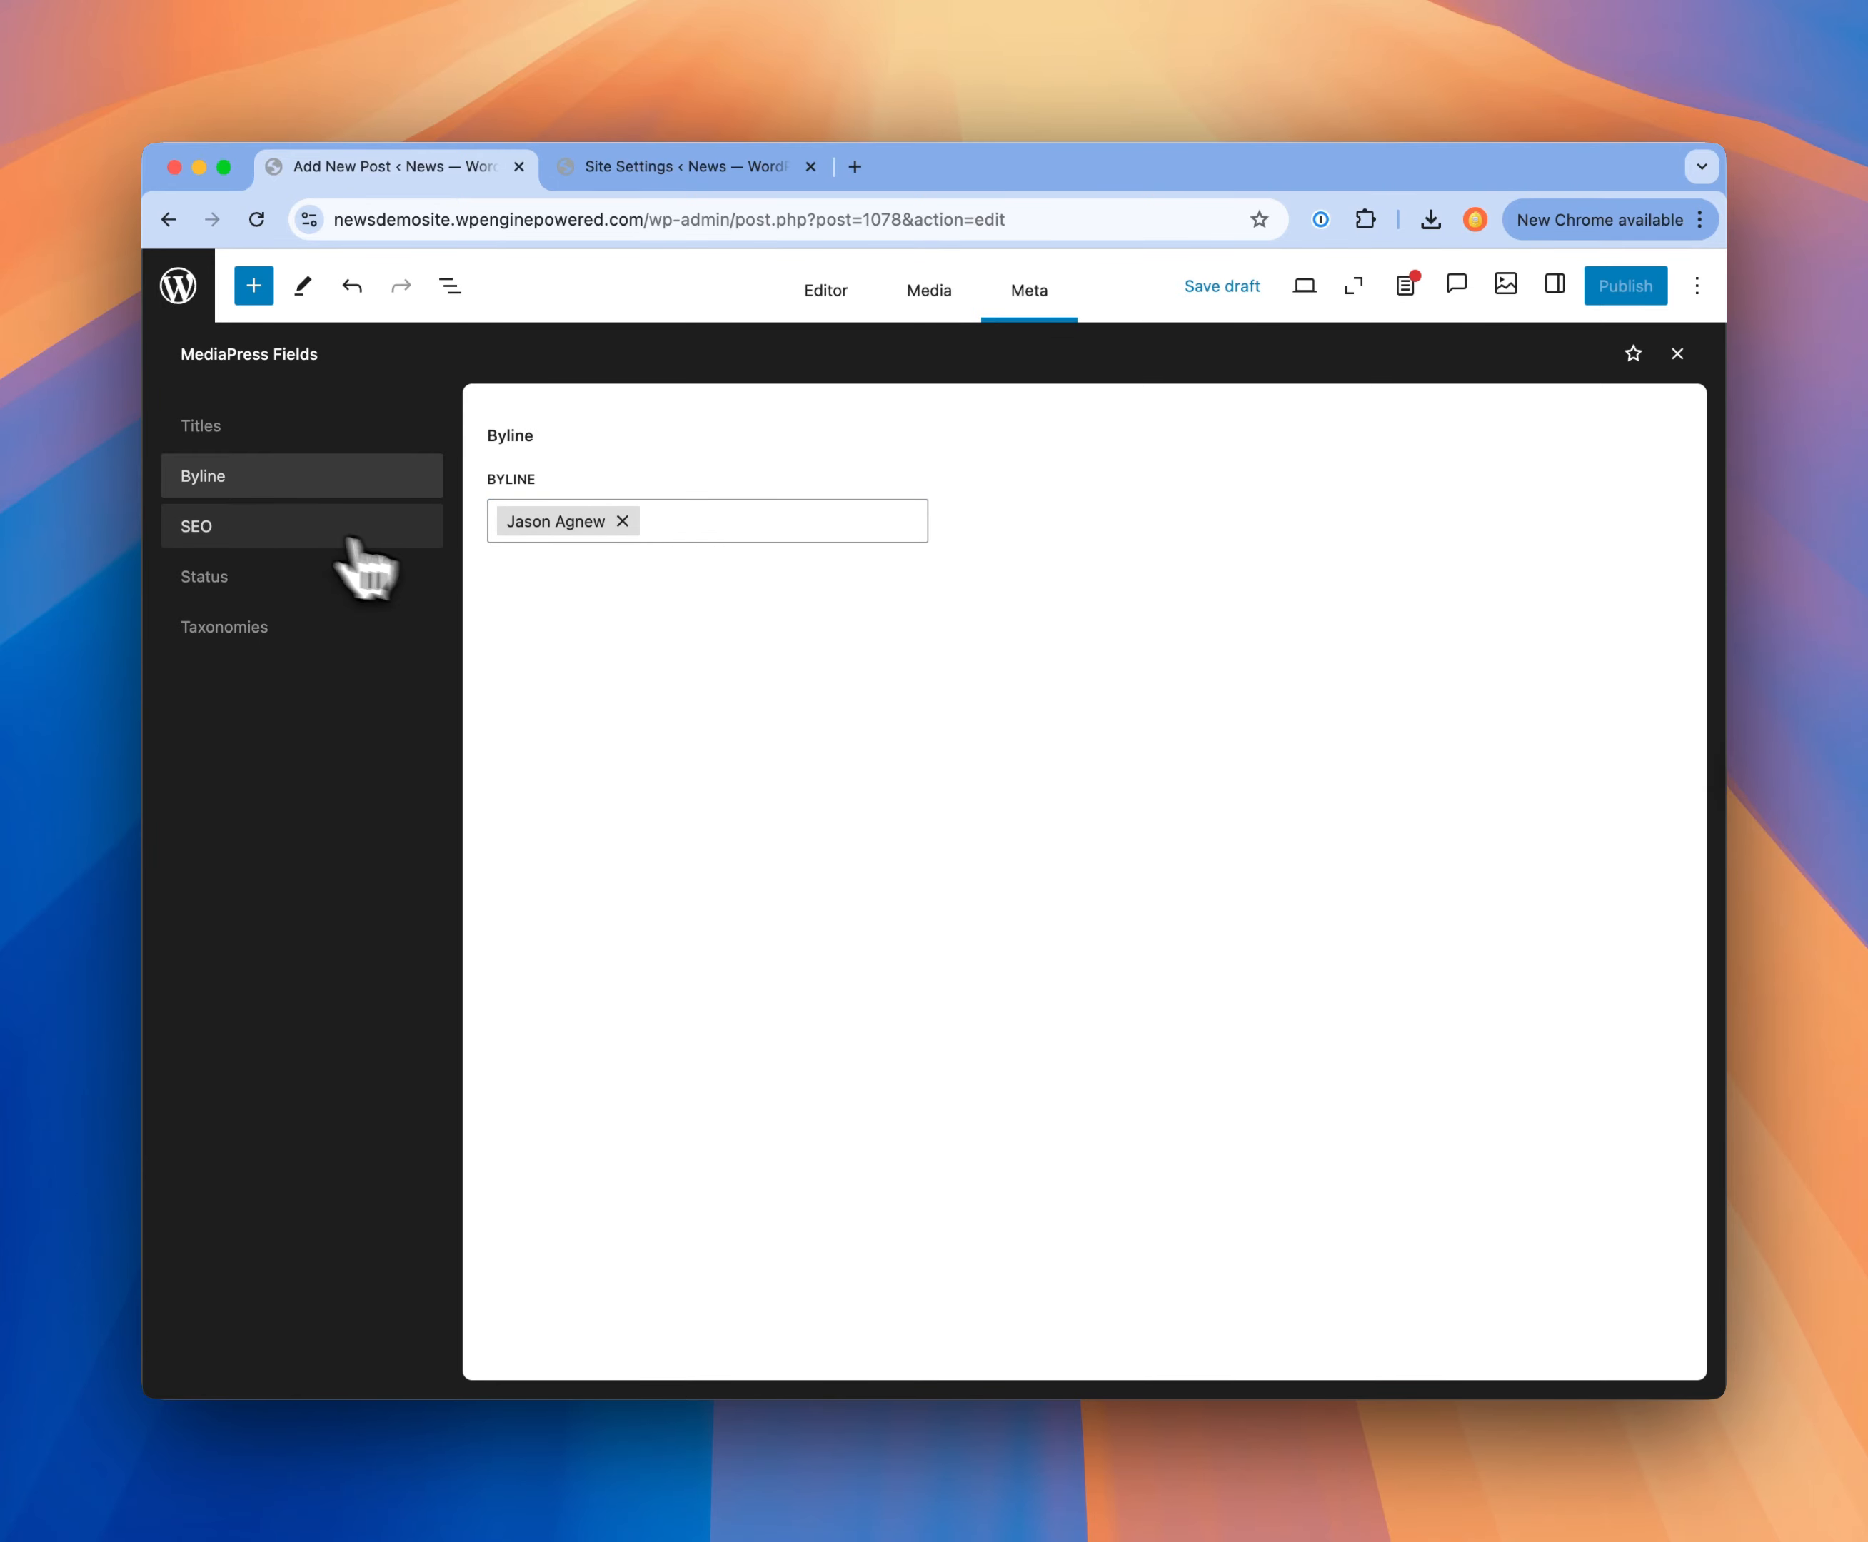
Step: Paste "Santander to close 95 branches with 750 jobs at risk" as the post's SEO headline
click(202, 532)
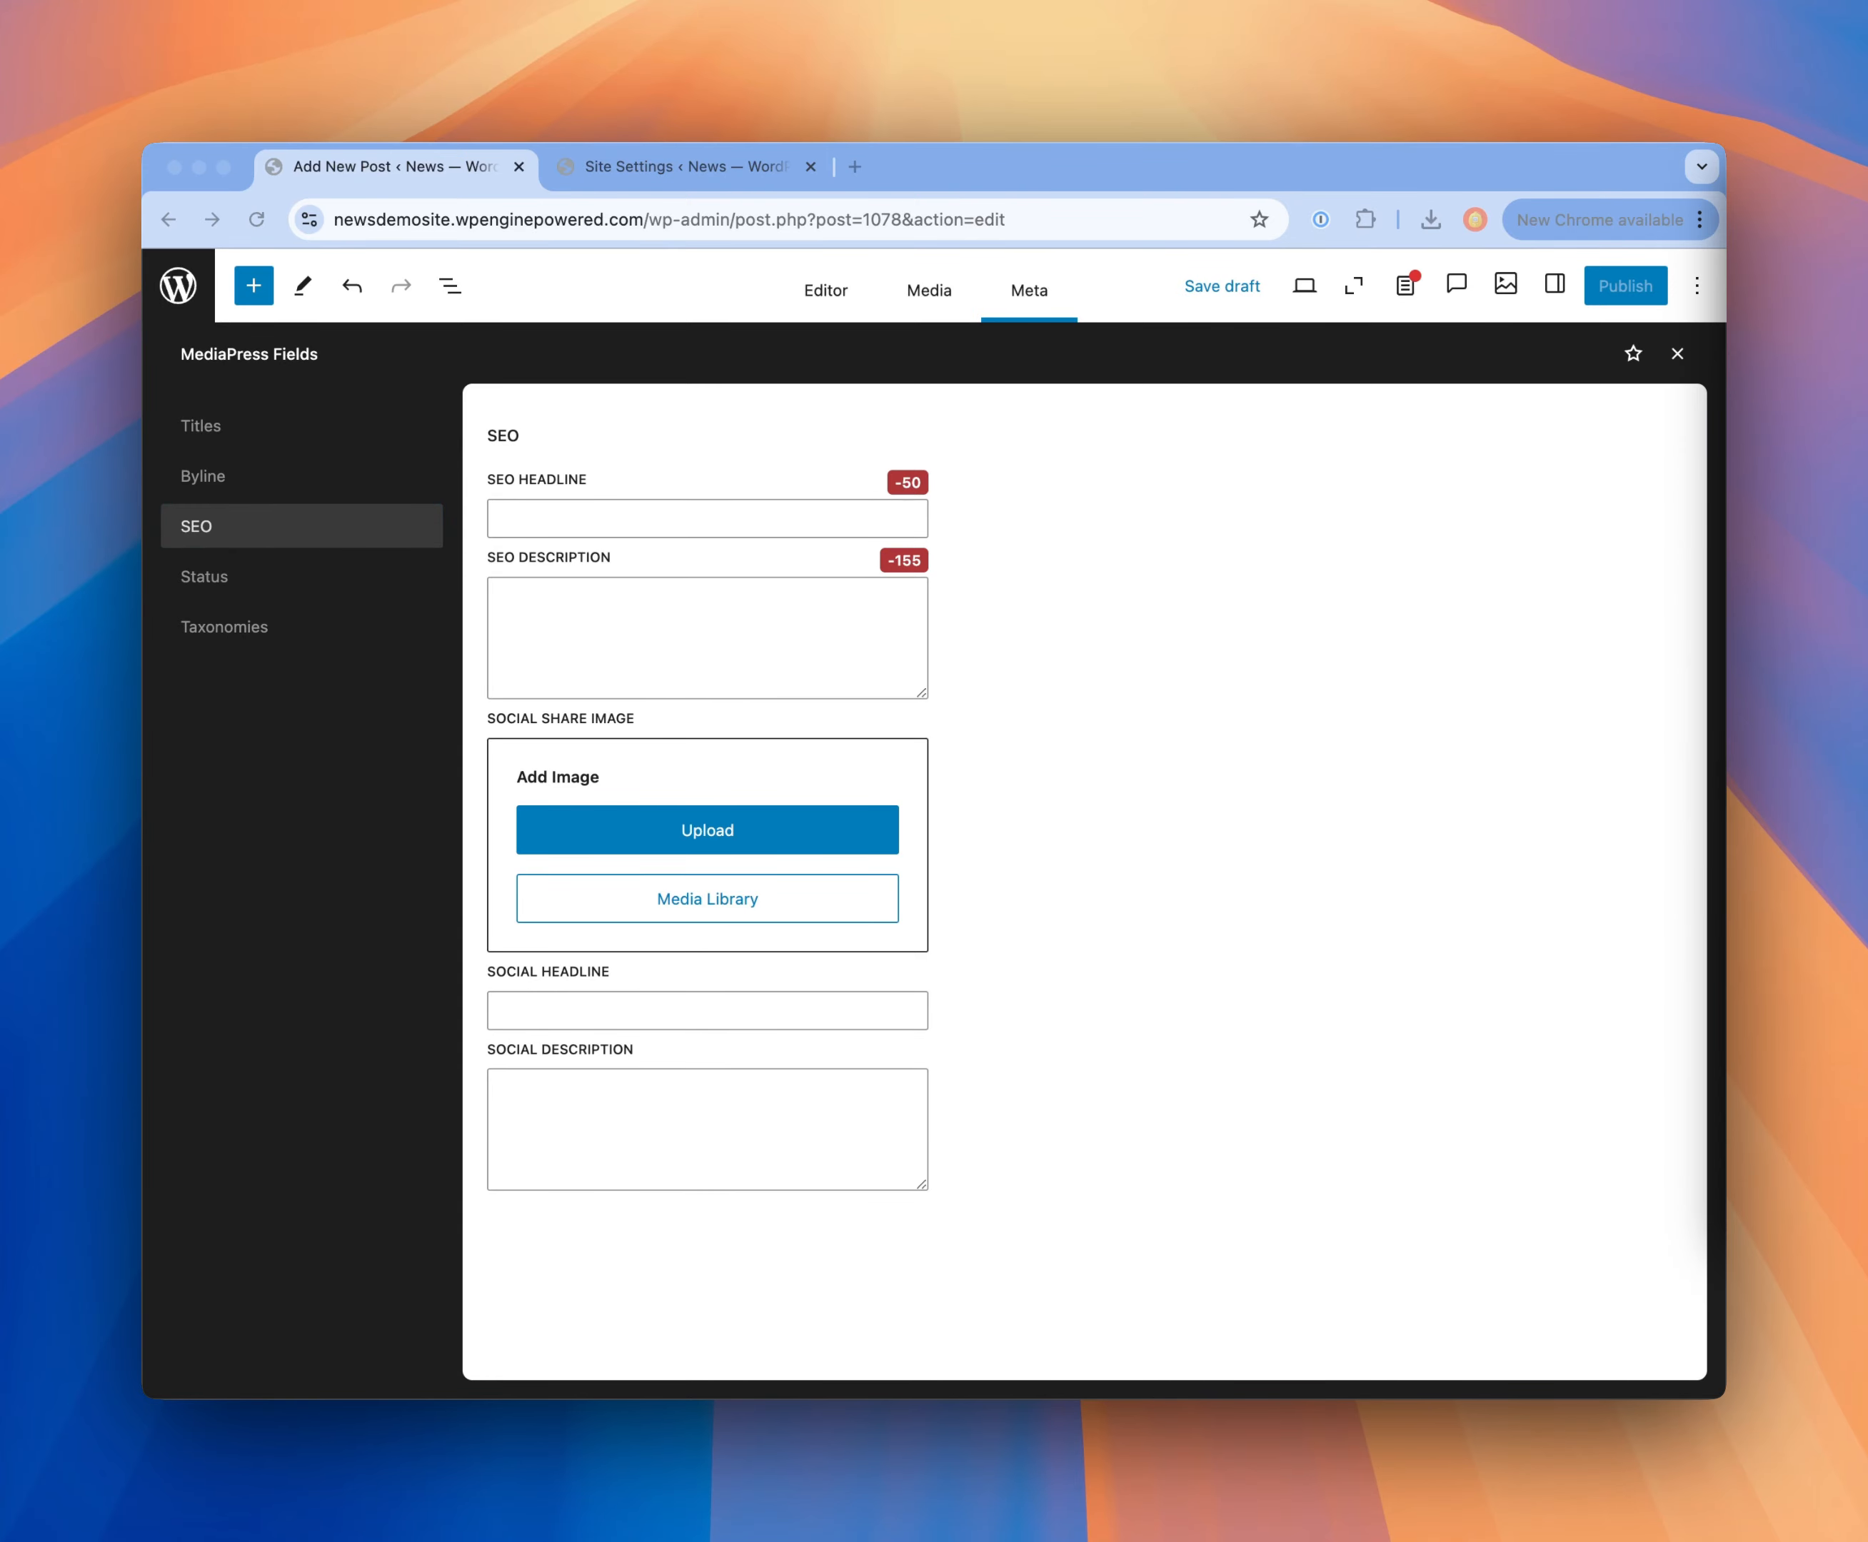
click(605, 521)
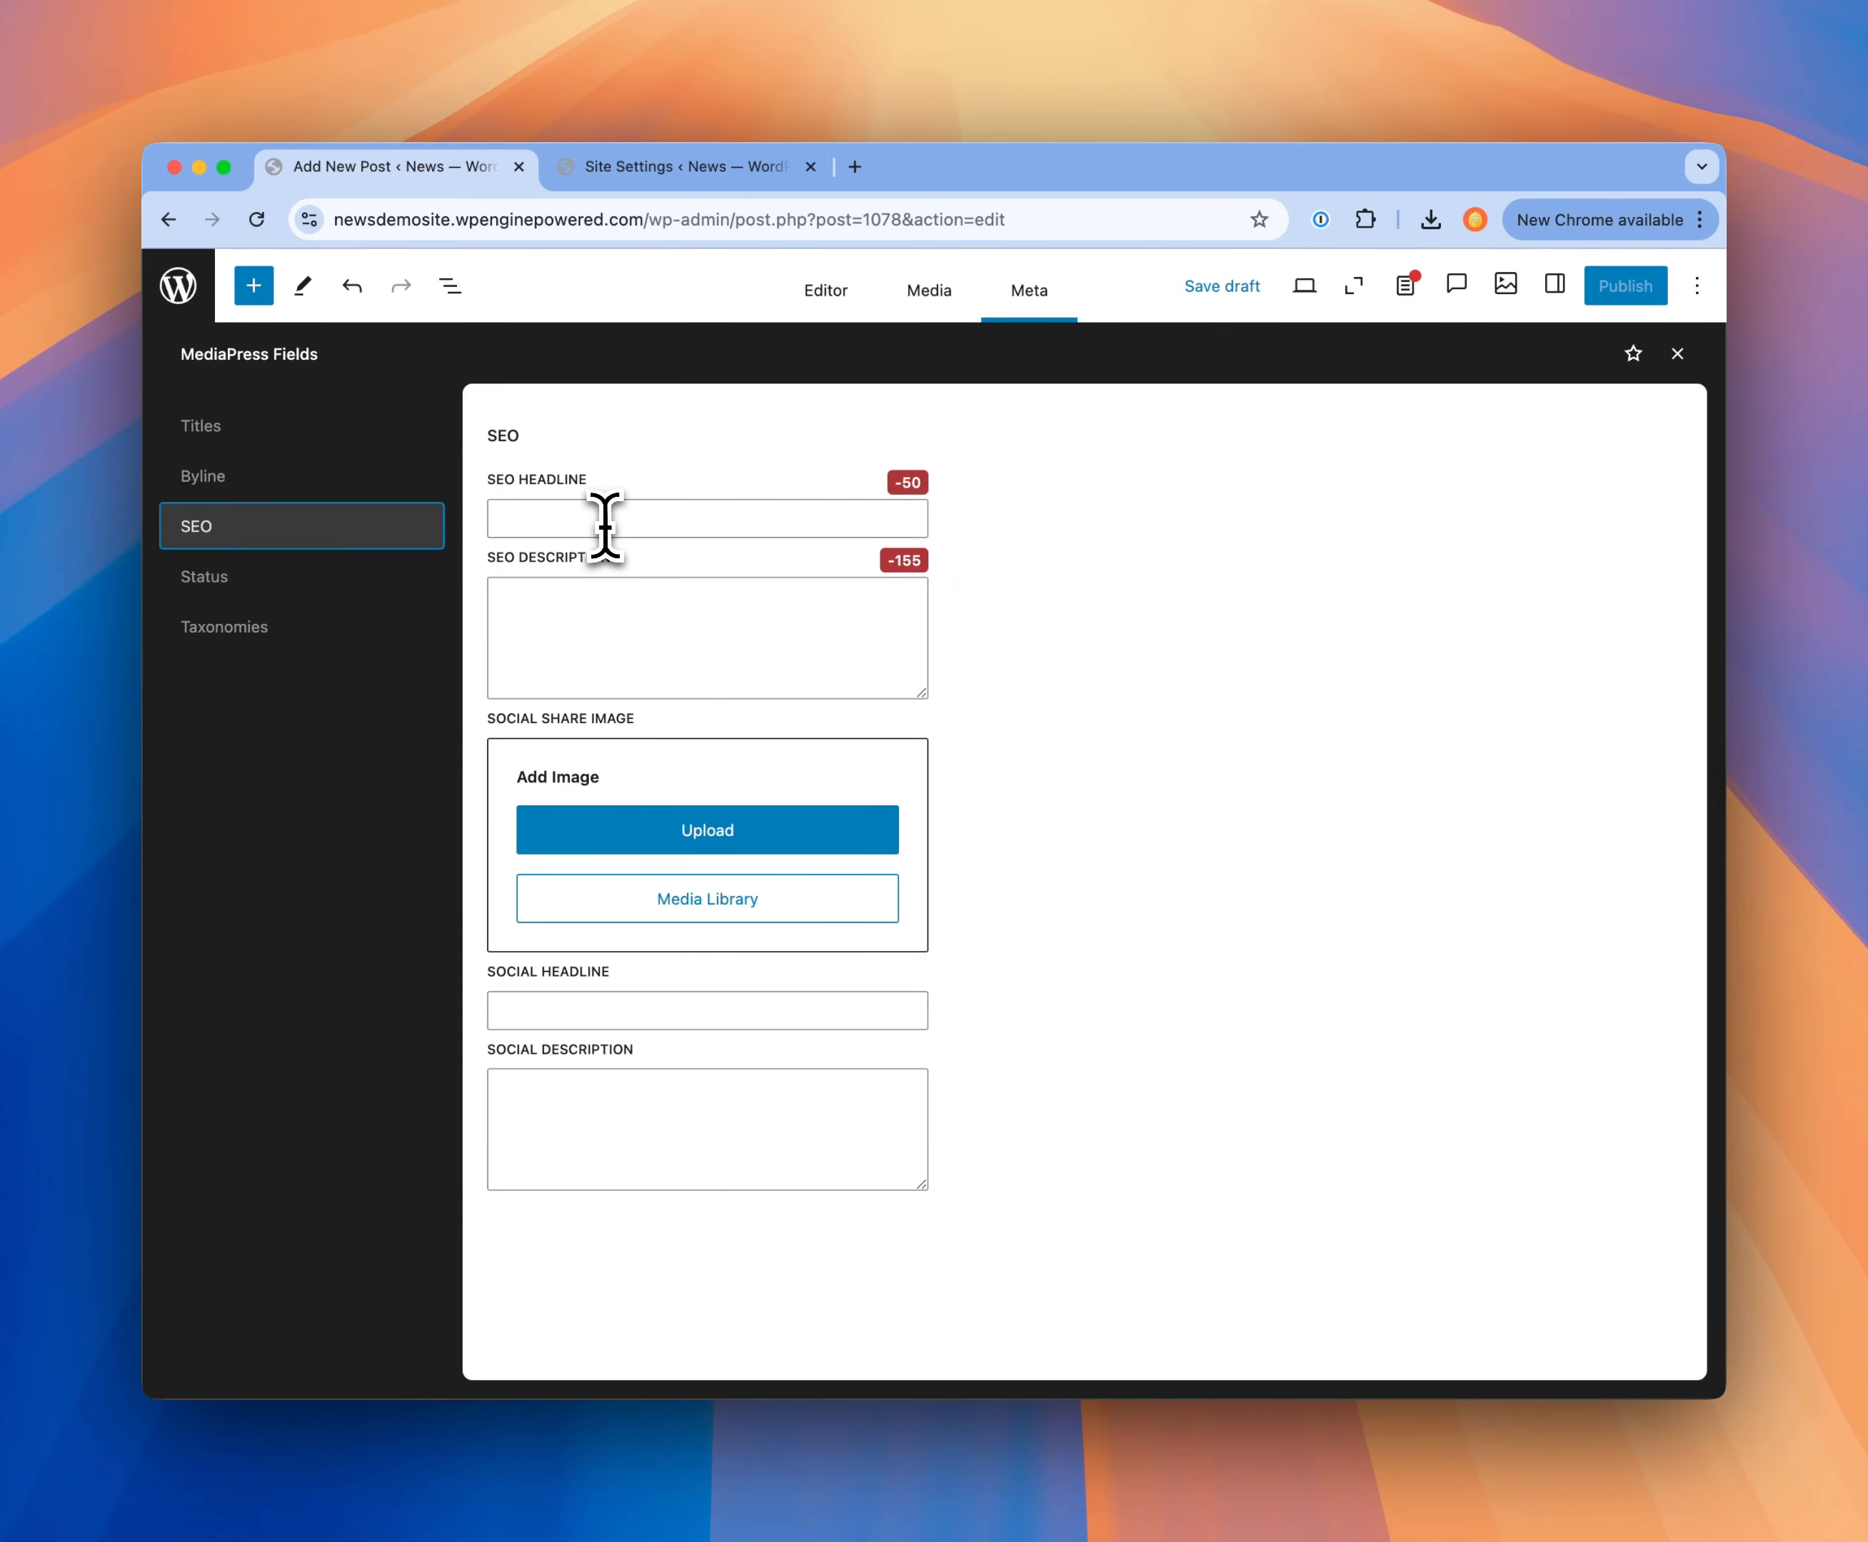
text(Santander to close 95 branches with 750 jobs at risk)
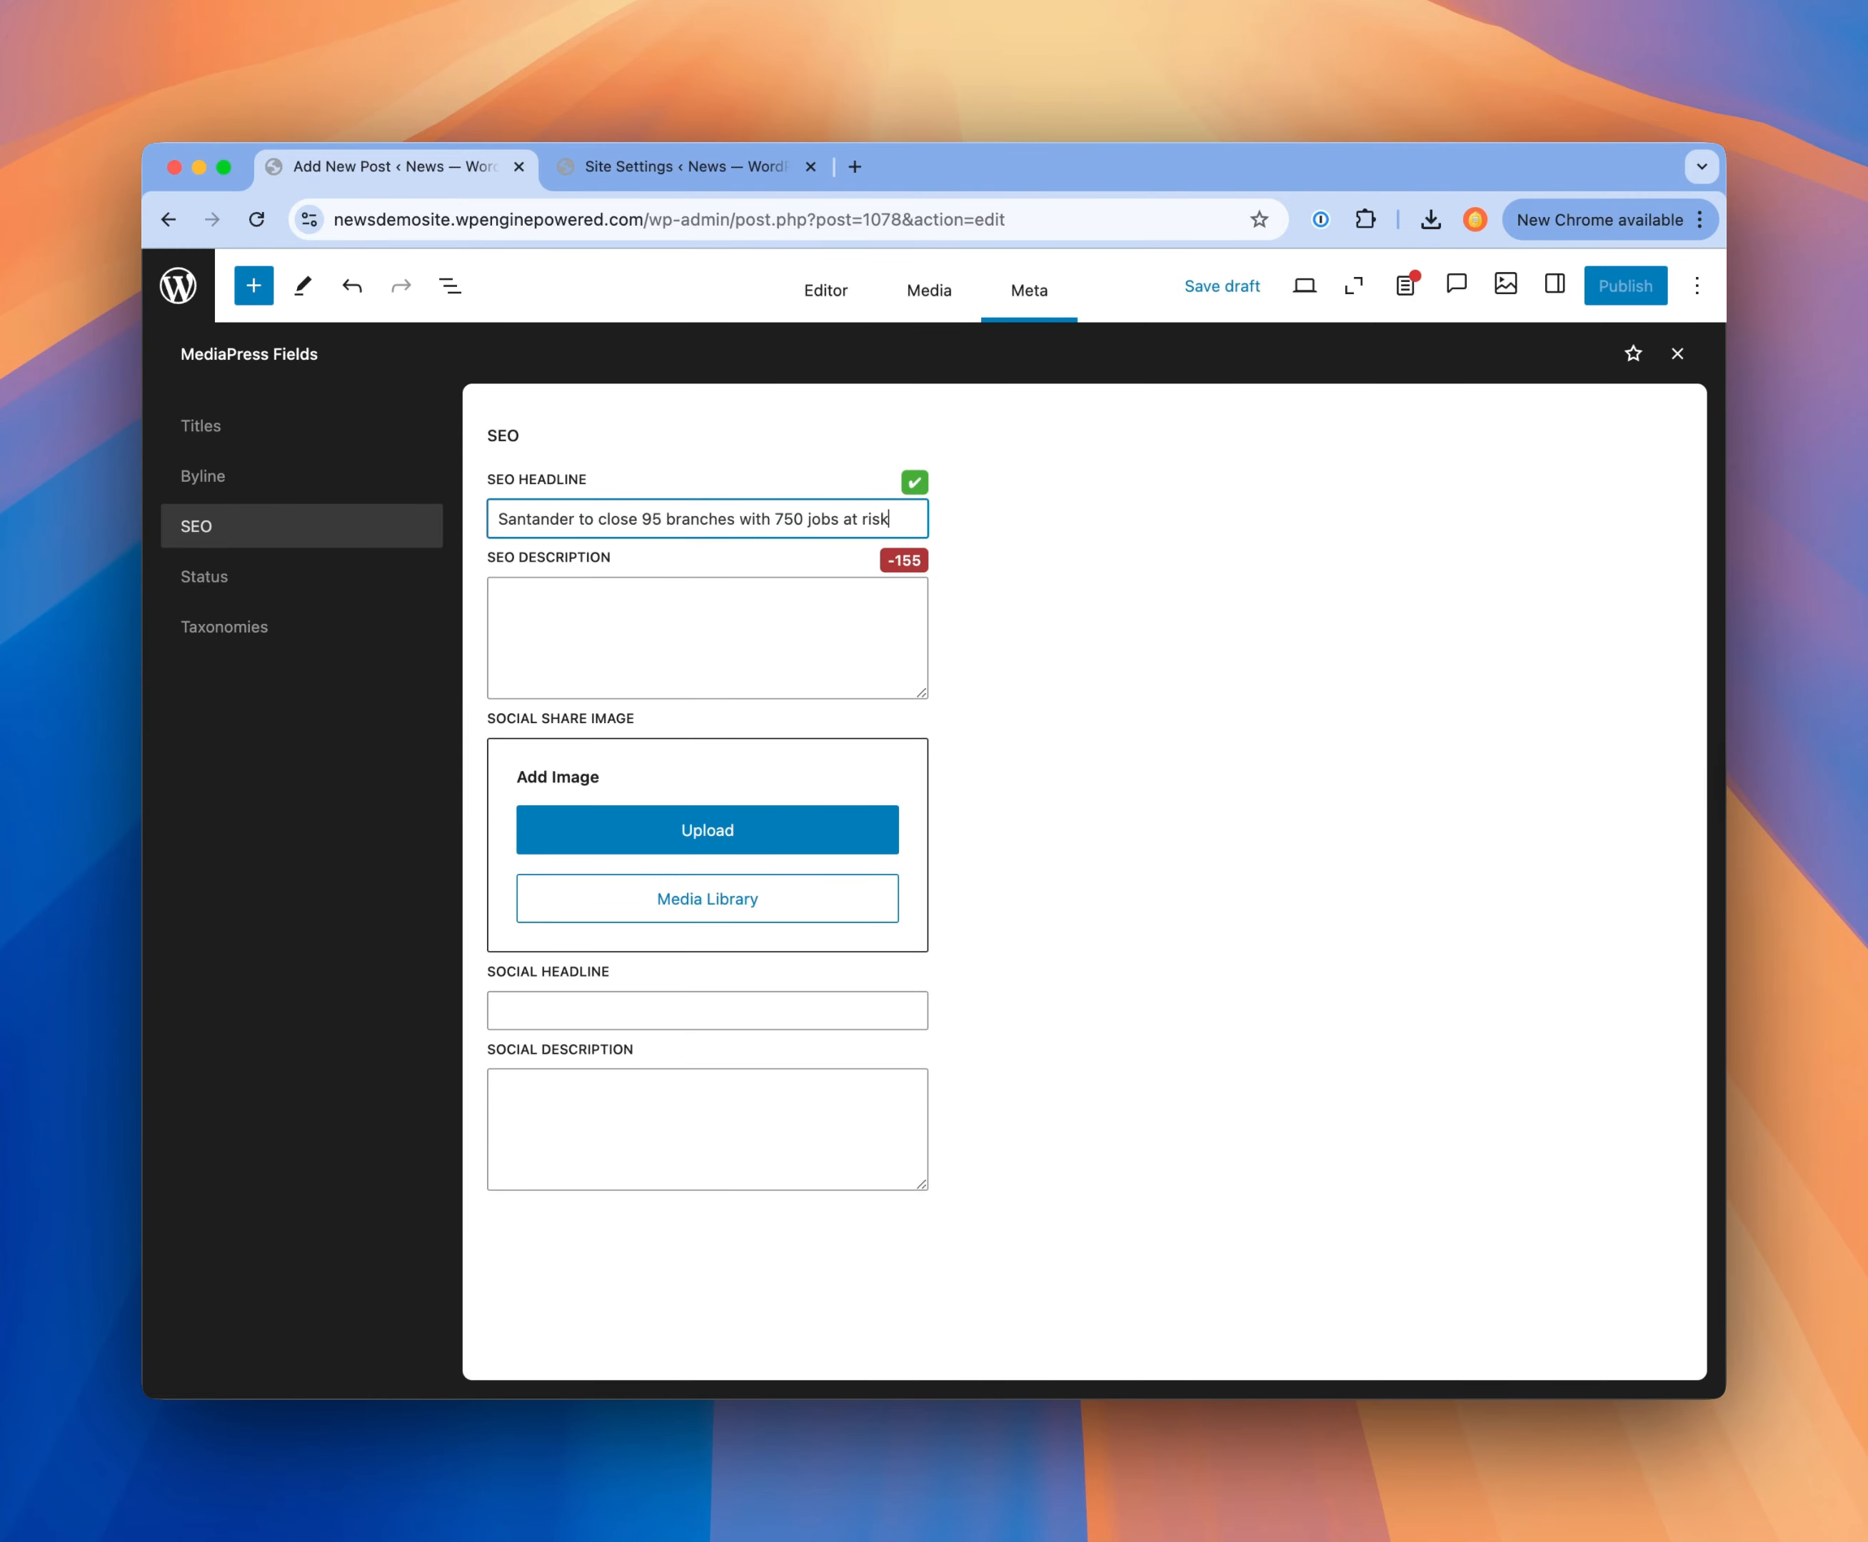
Step: Paste the SEO description starting "Santander has announced it is set to close 95 branches" and remove ", putting 750 jobs at risk" from it
key(super+Tab)
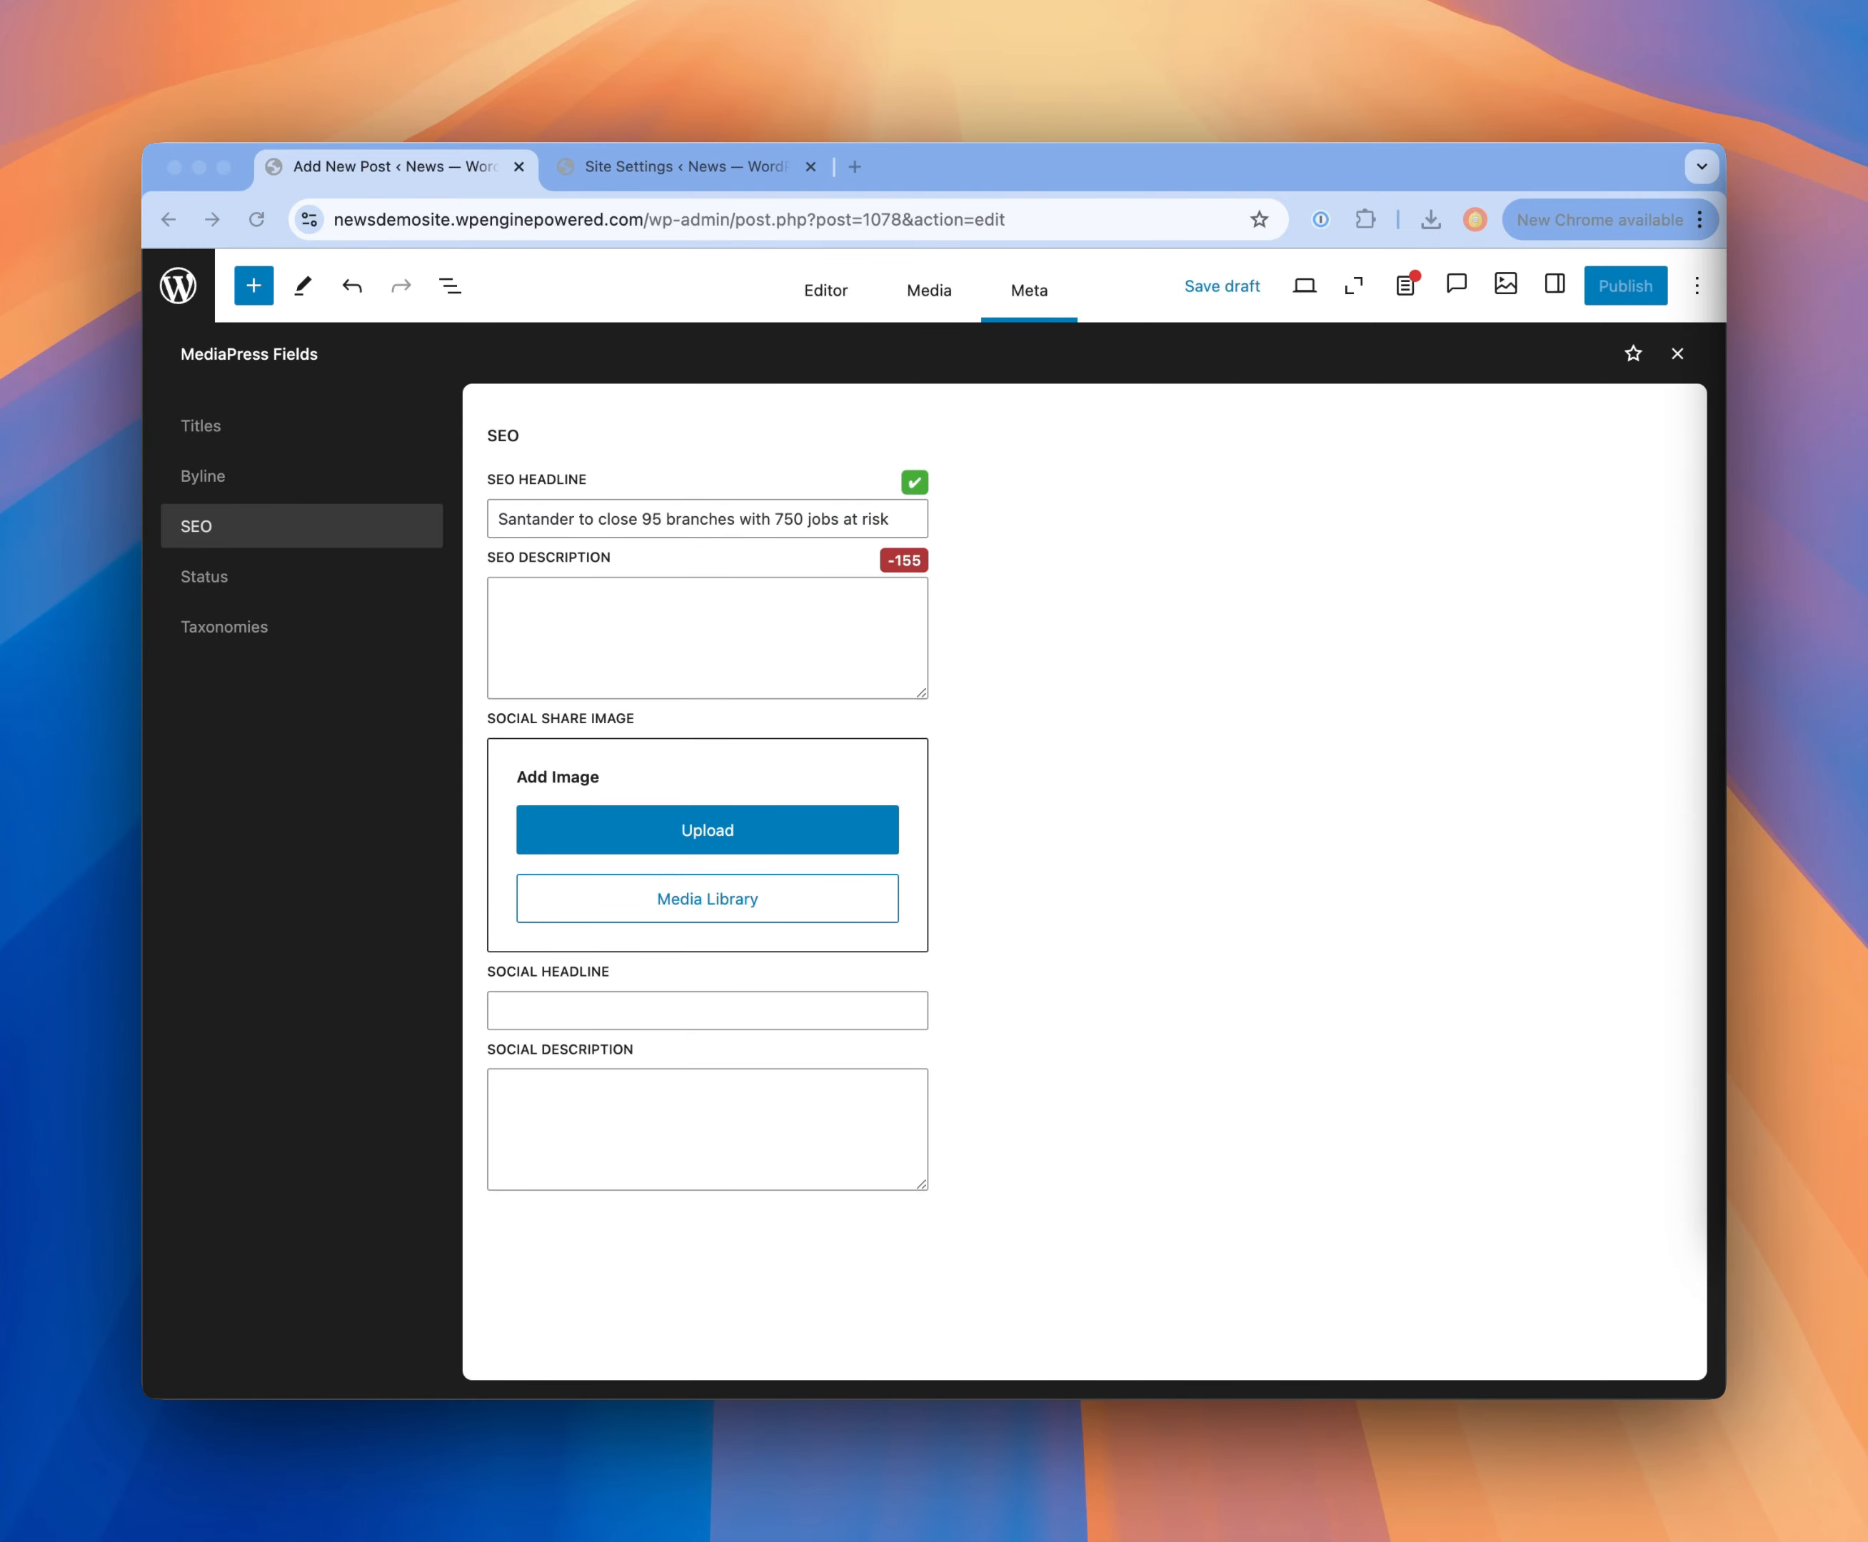
click(679, 654)
text(Santander has announced it is set to close 95 branches across the UK, putting 750 jobs at risk. The High Street bank said its customers were increasingly shifting to banking online.)
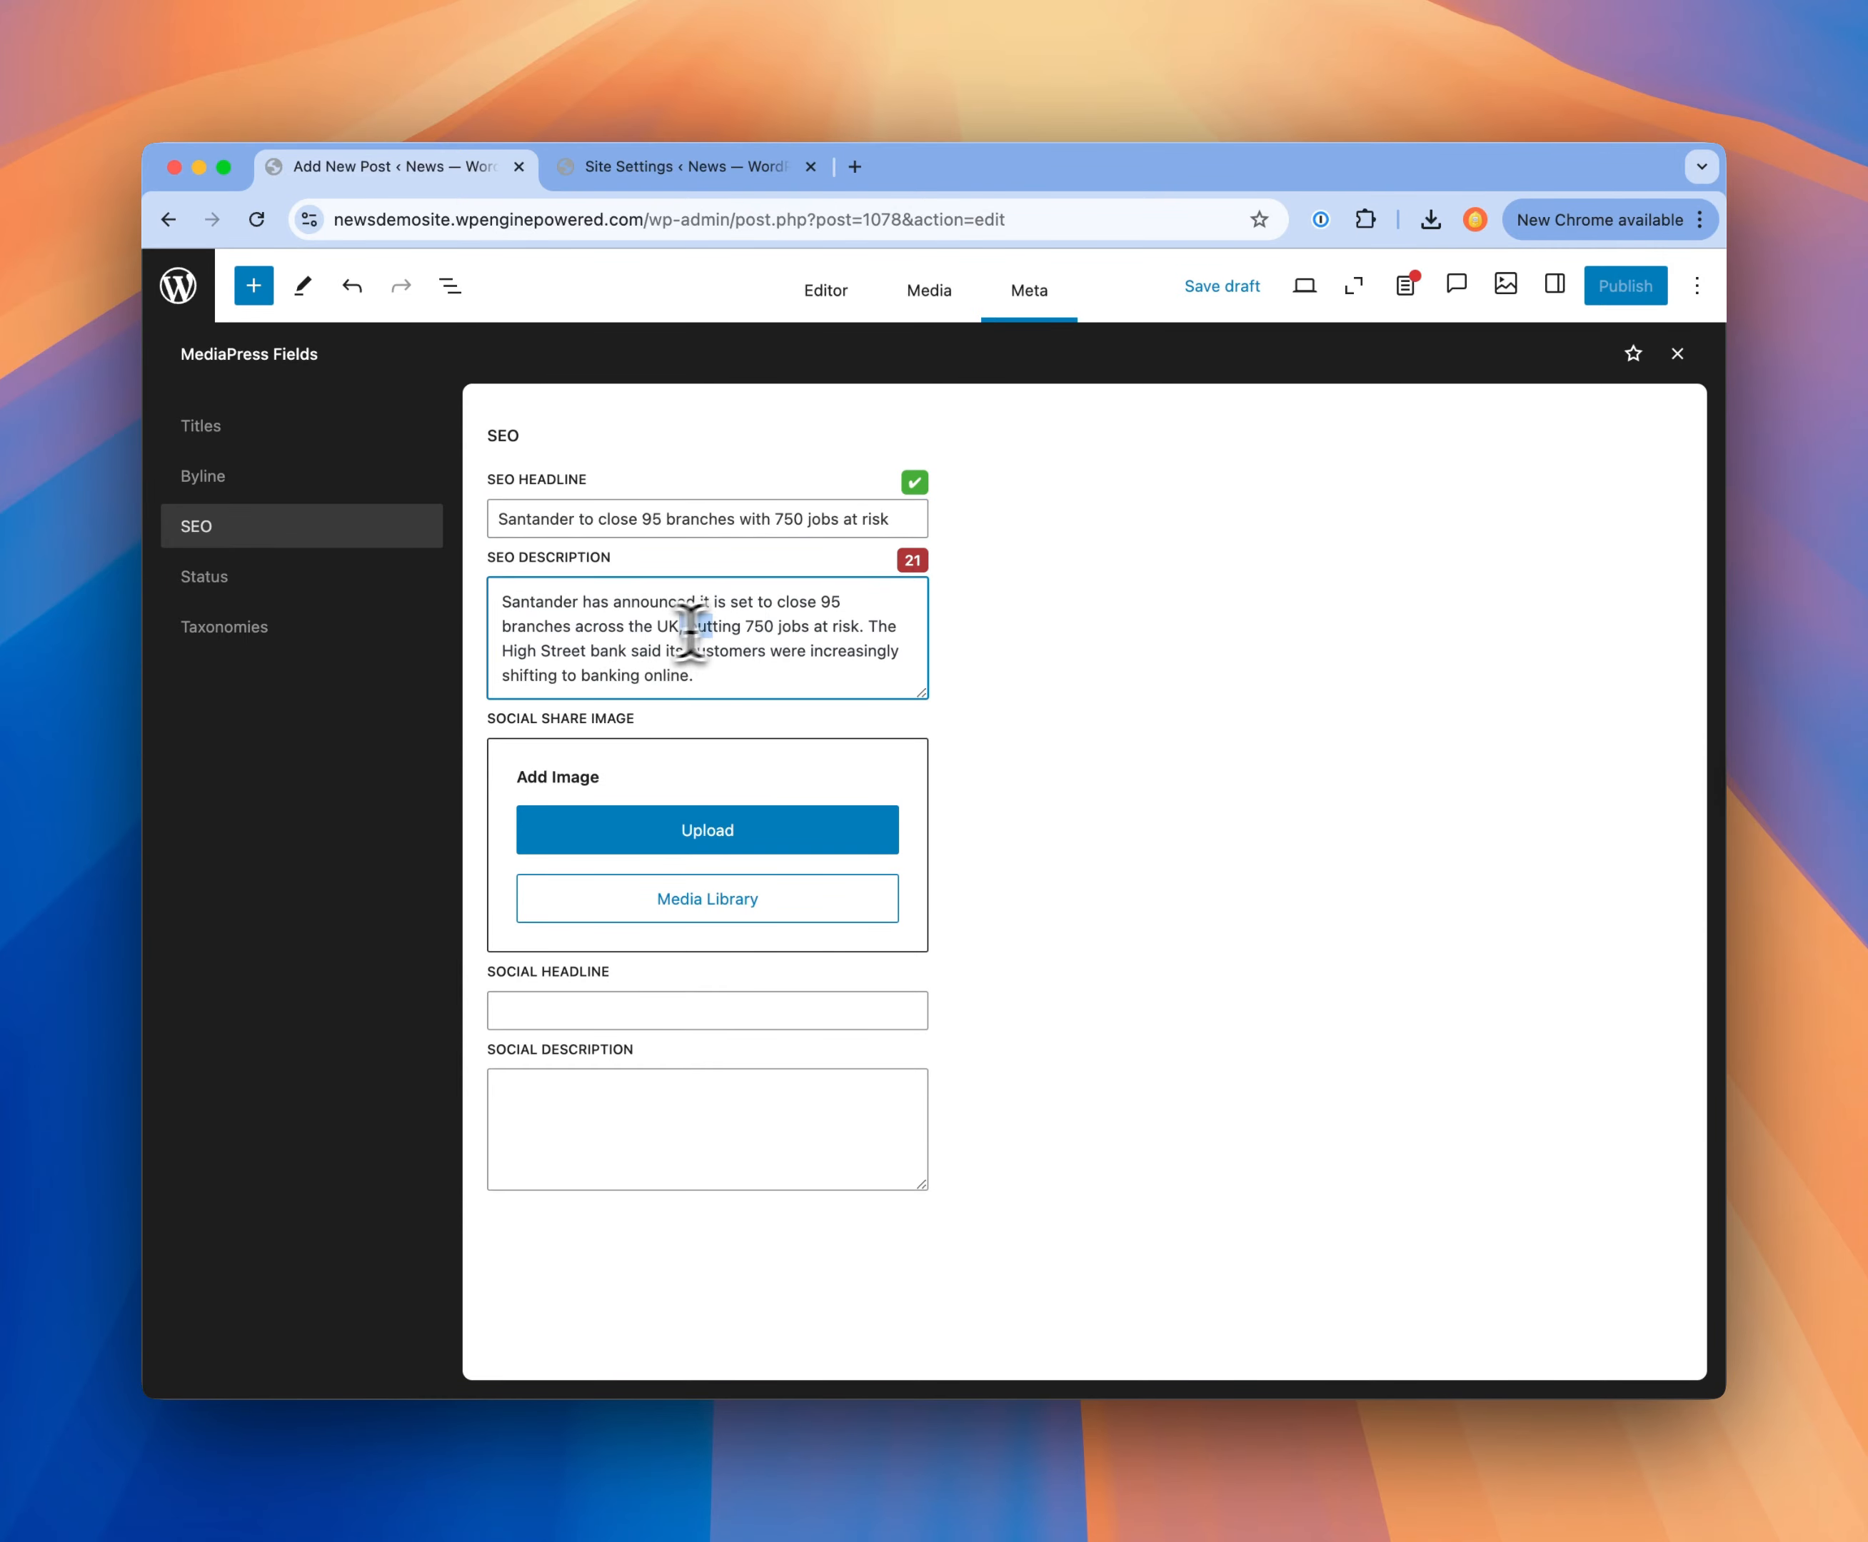
drag(691, 626, 852, 626)
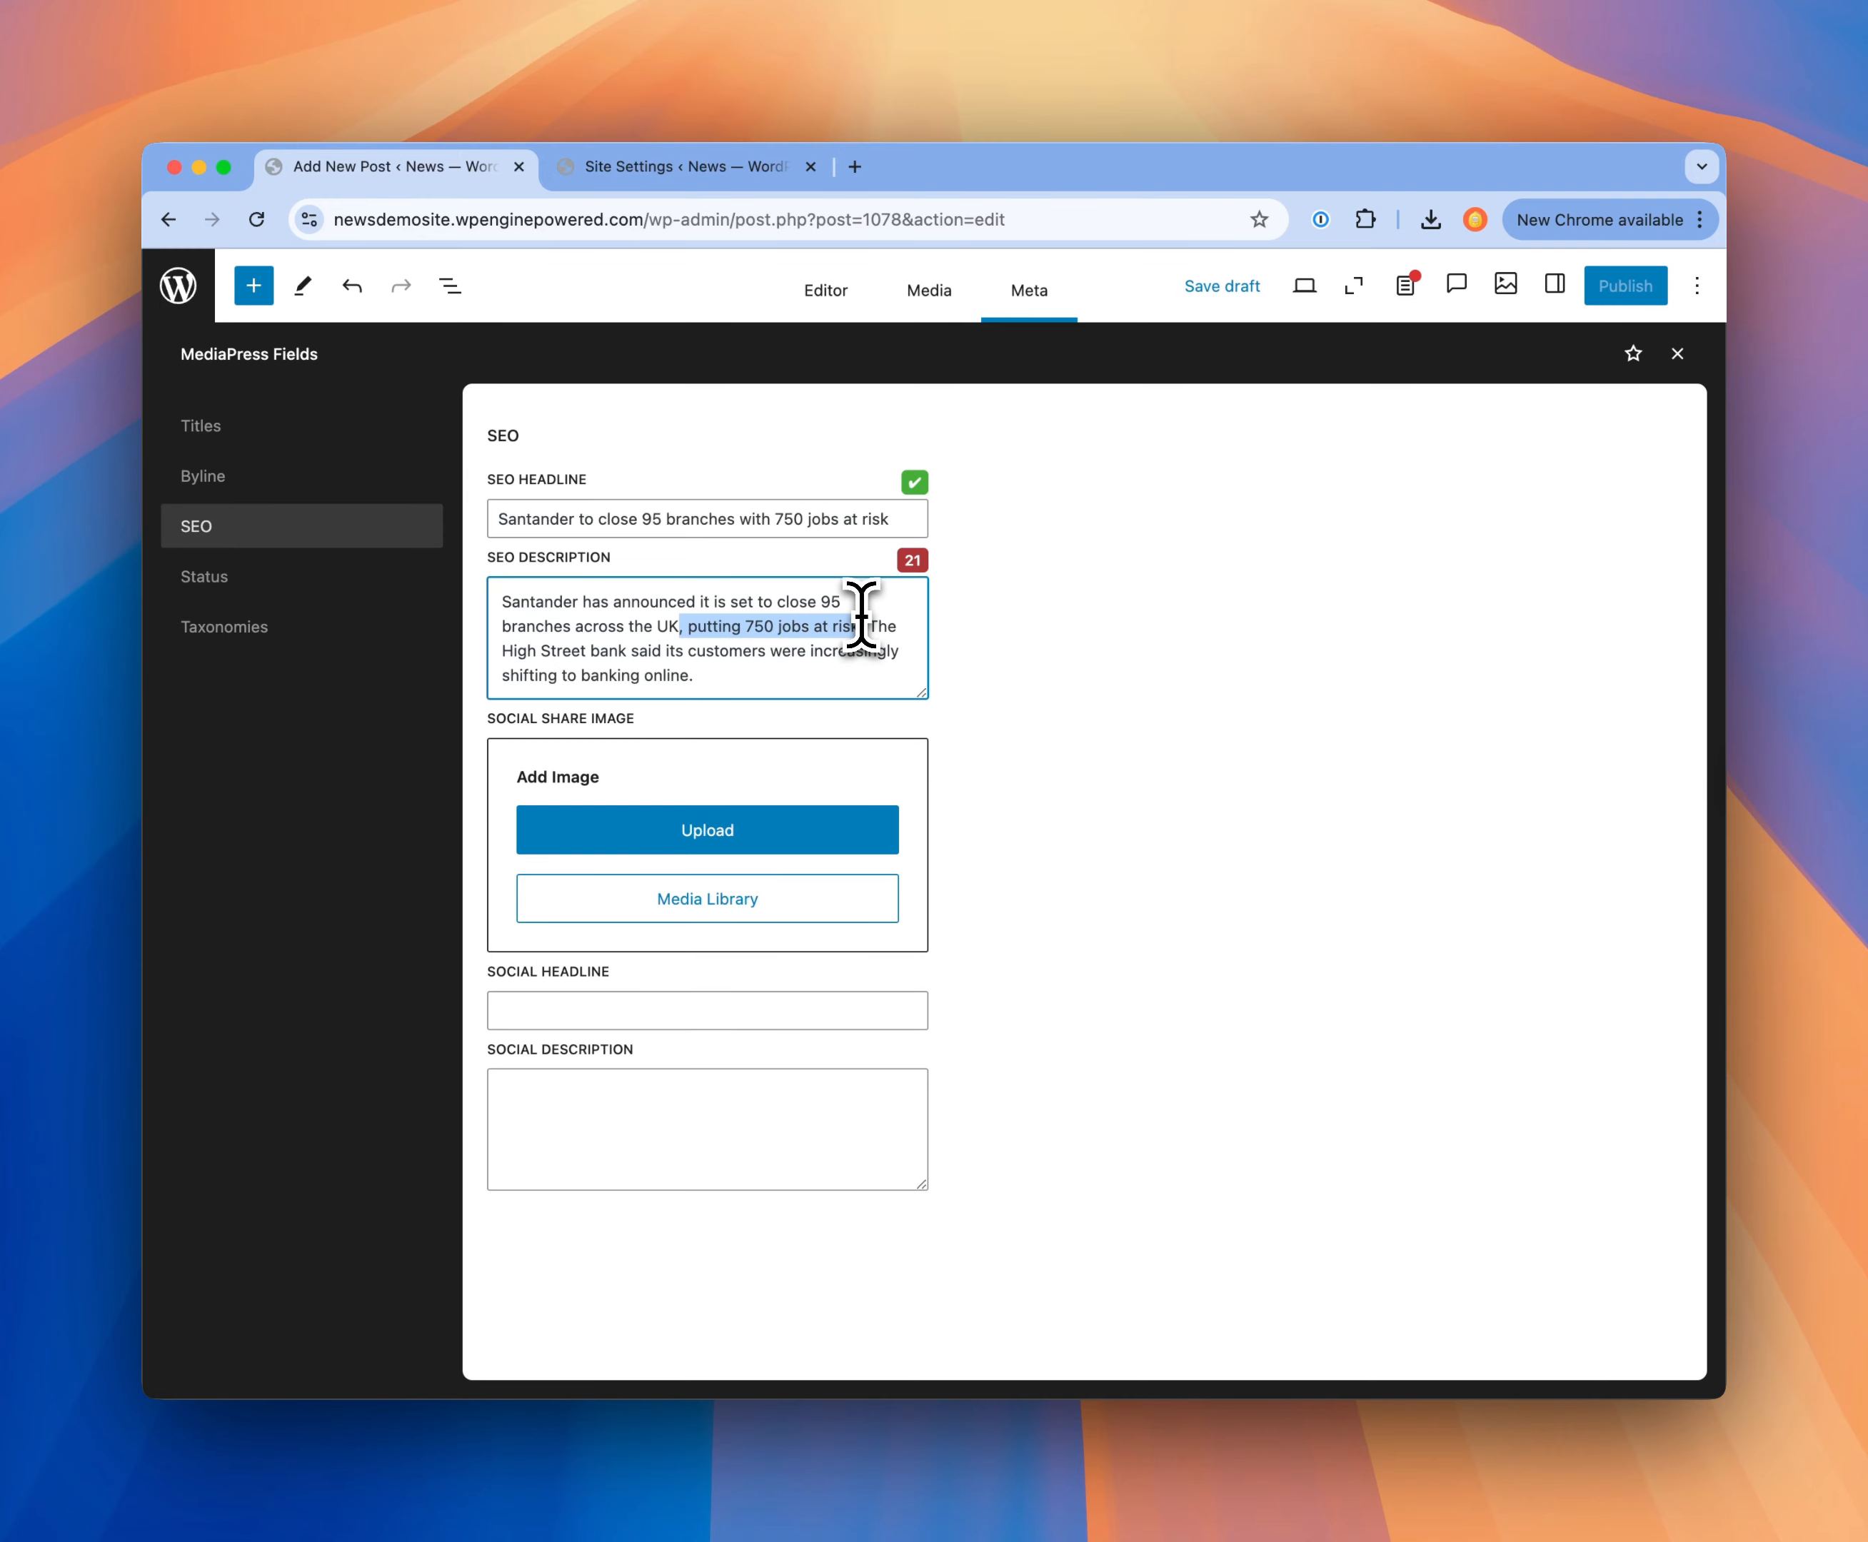
key(BackSpace)
click(1085, 772)
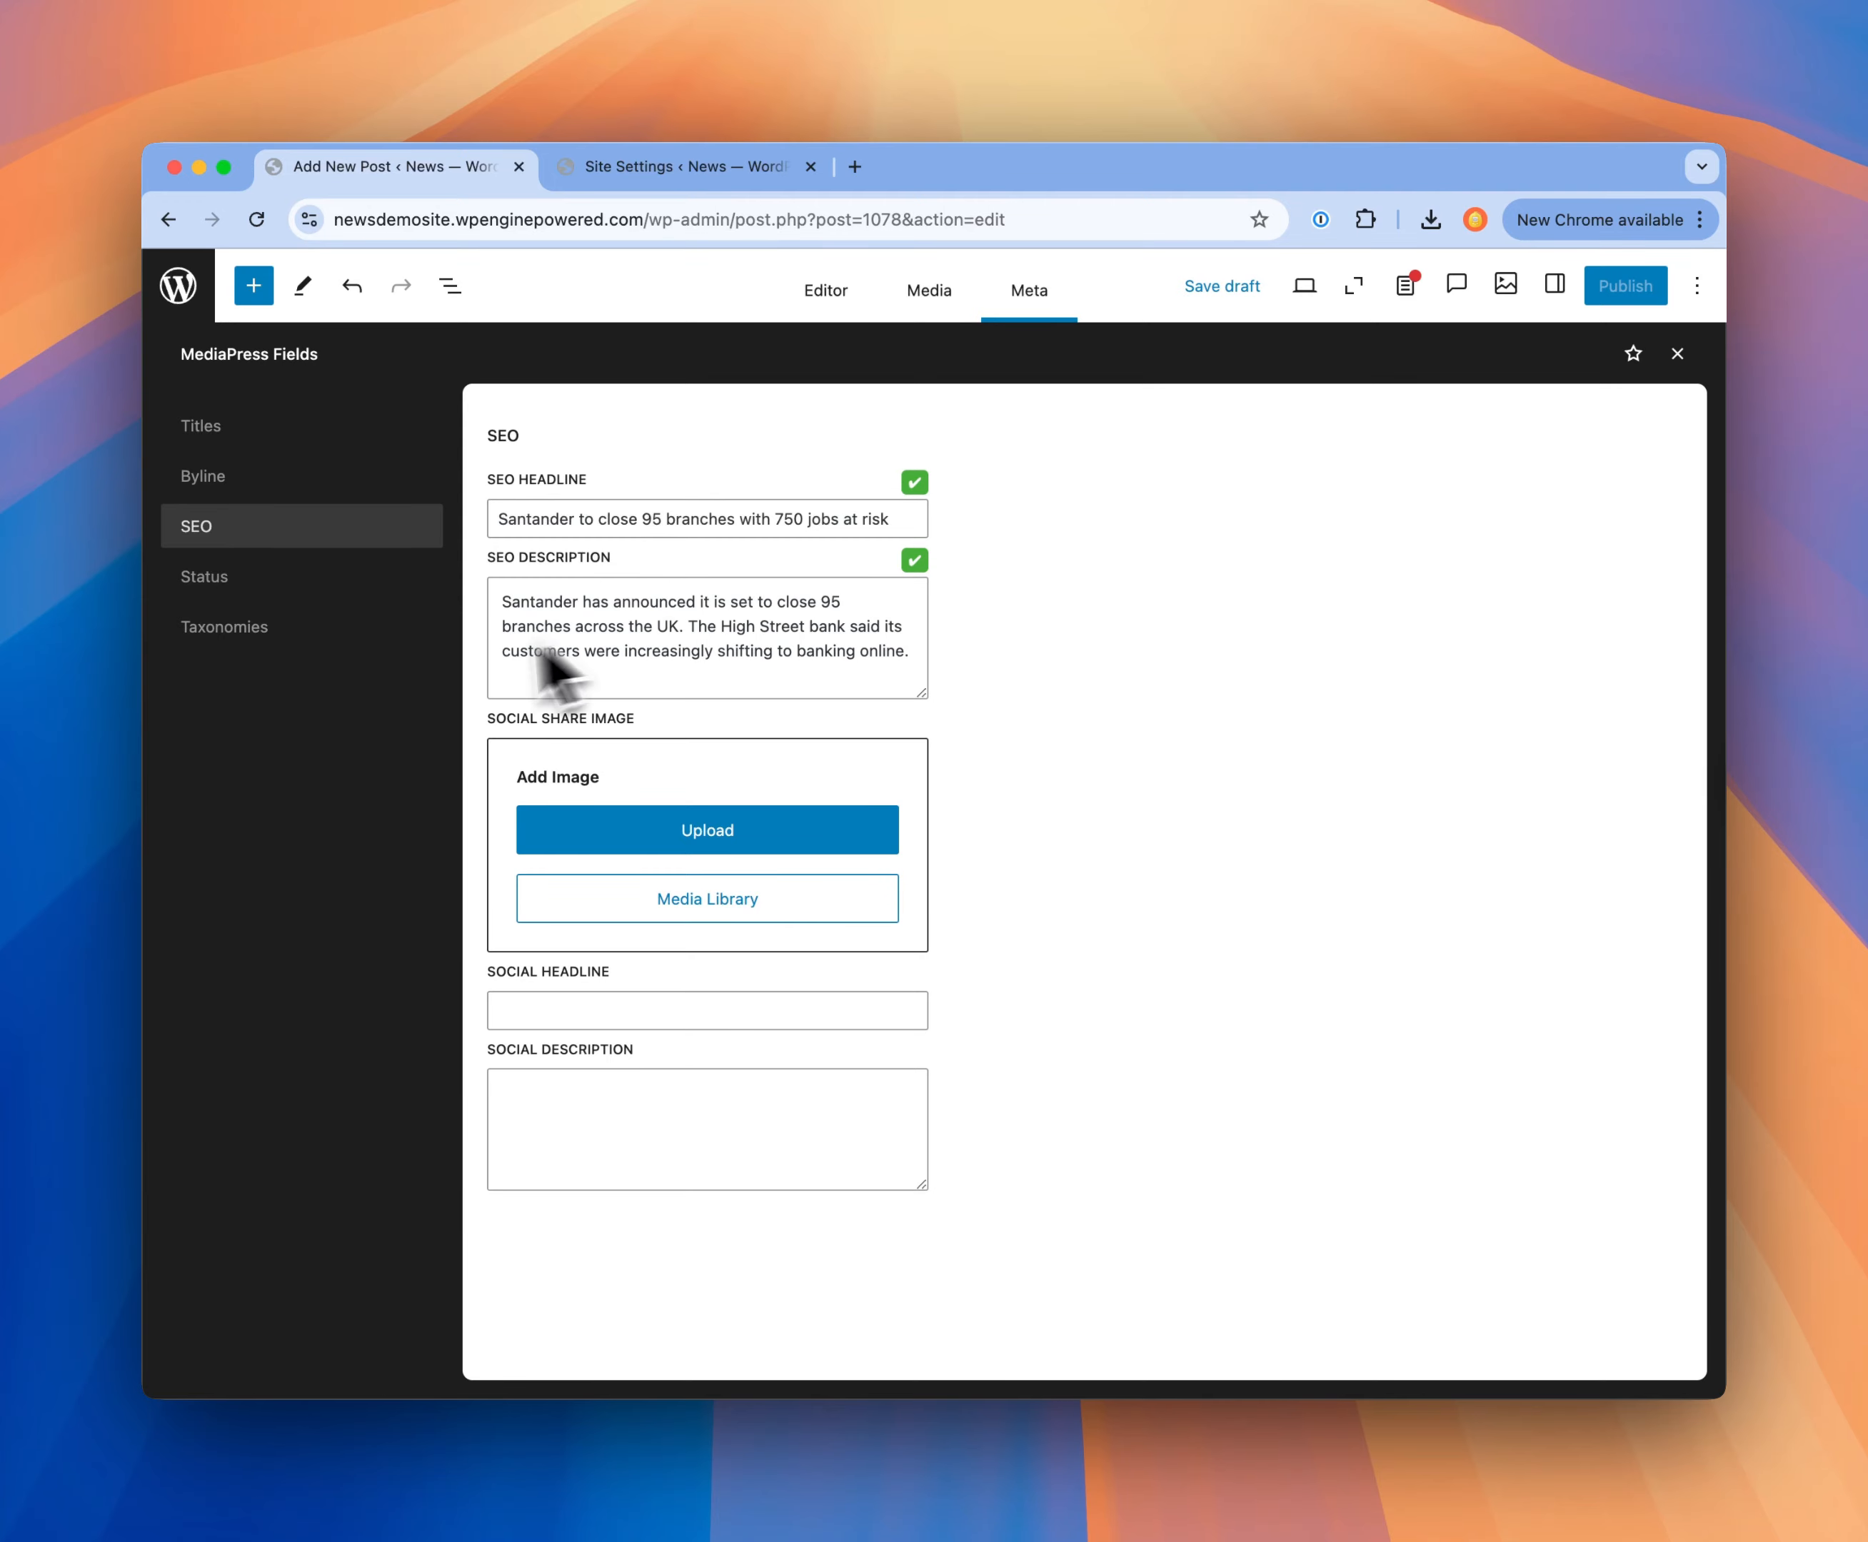
Step: Assign the Business category to the post and set Business as its primary category
click(218, 630)
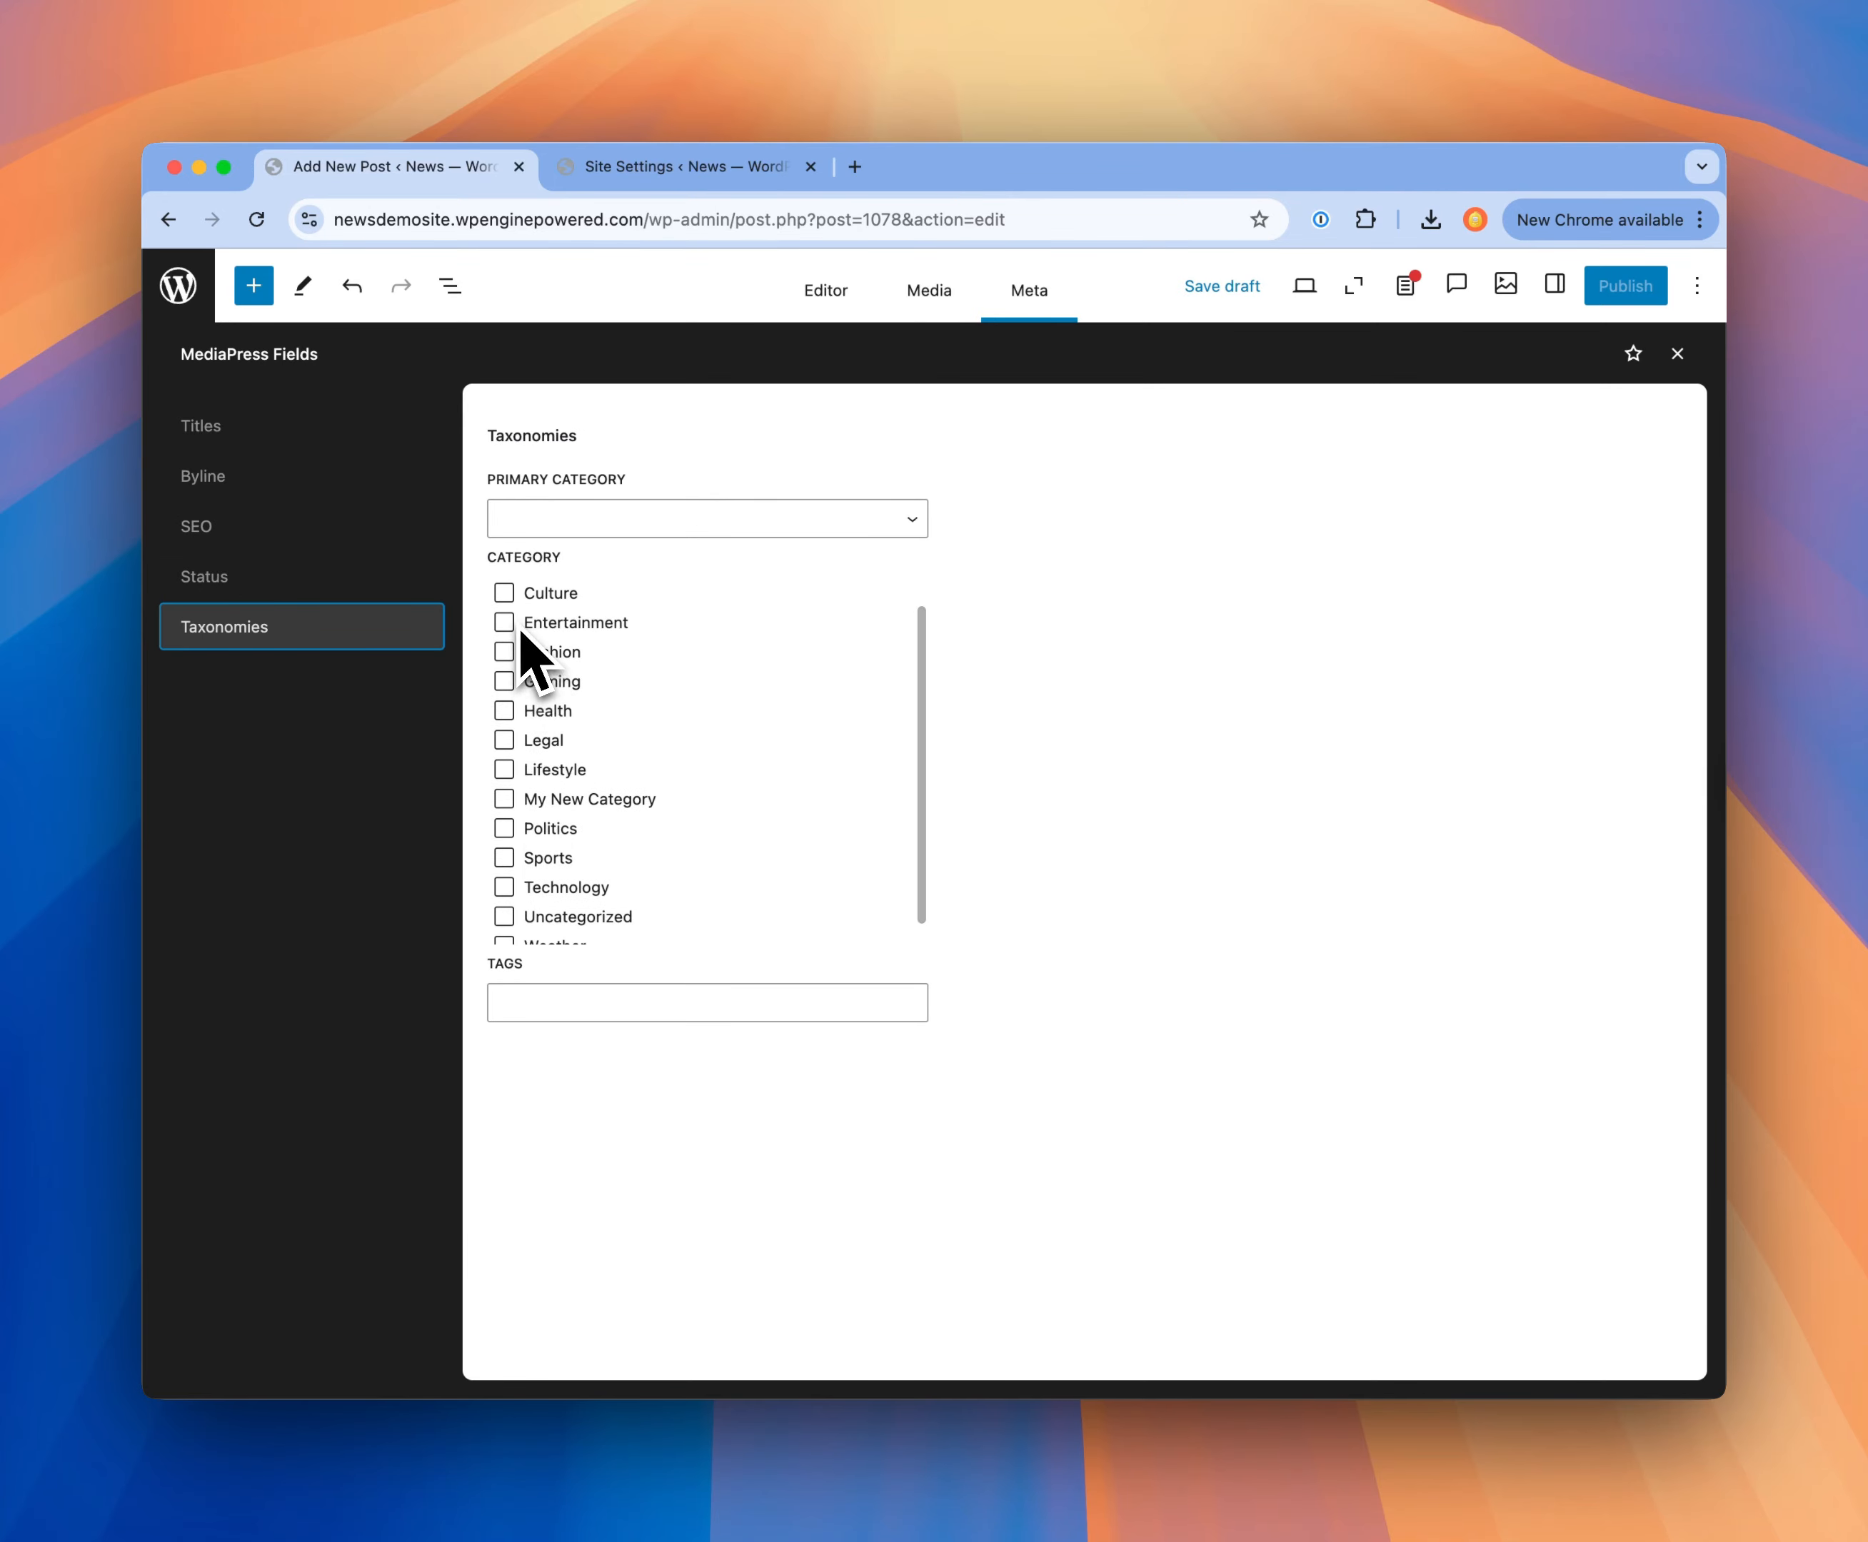
scroll(521, 647, up, 1)
click(504, 587)
scroll(538, 774, down, 2)
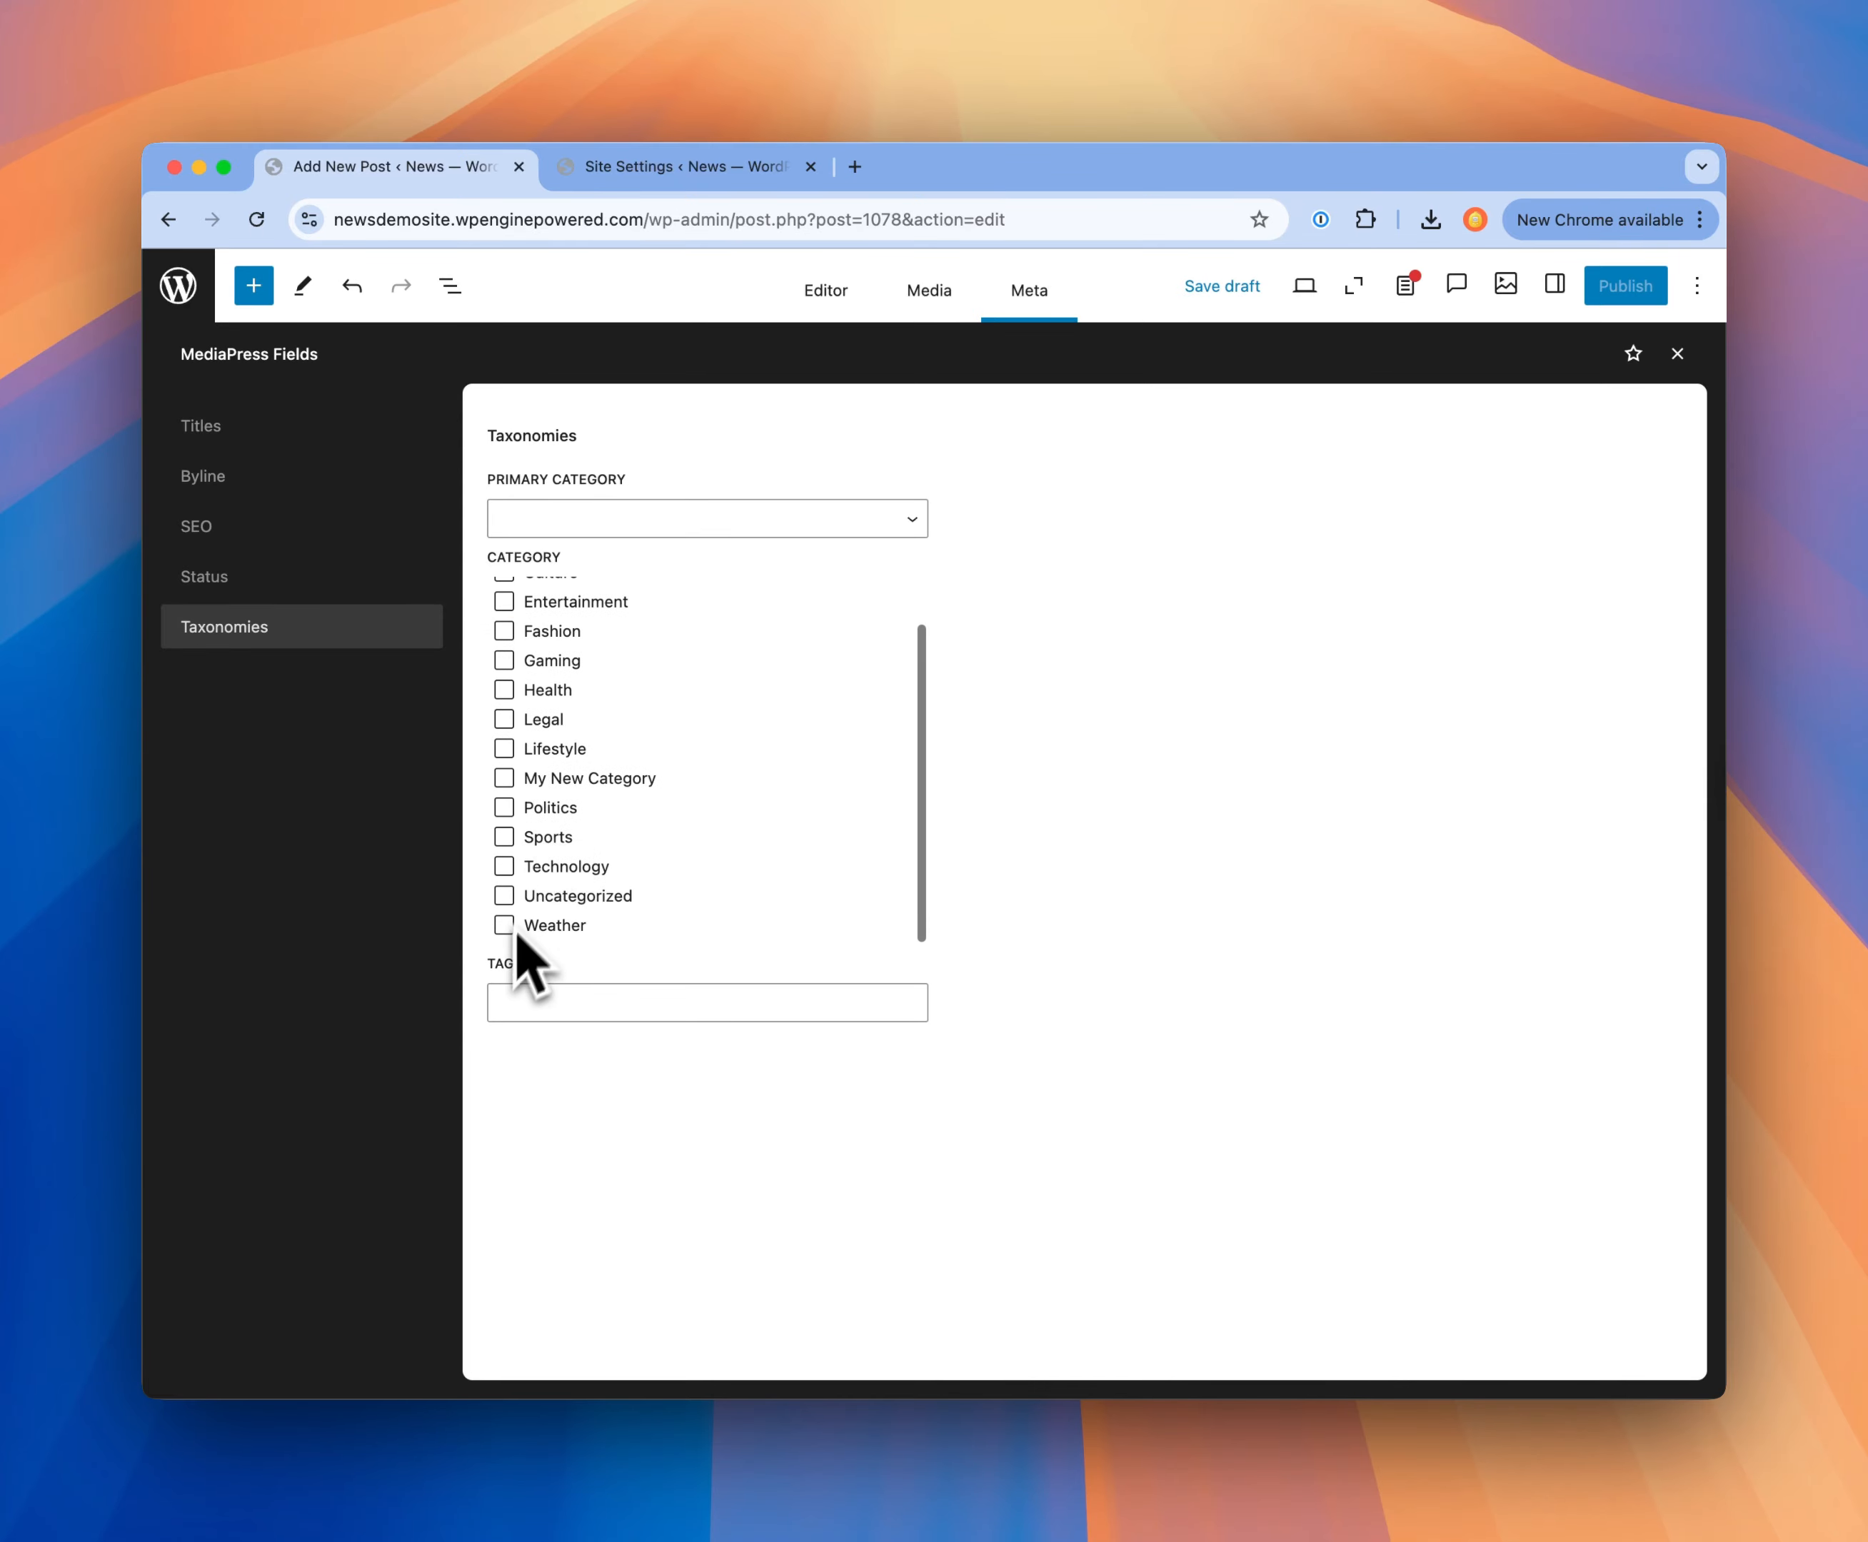
scroll(551, 916, up, 2)
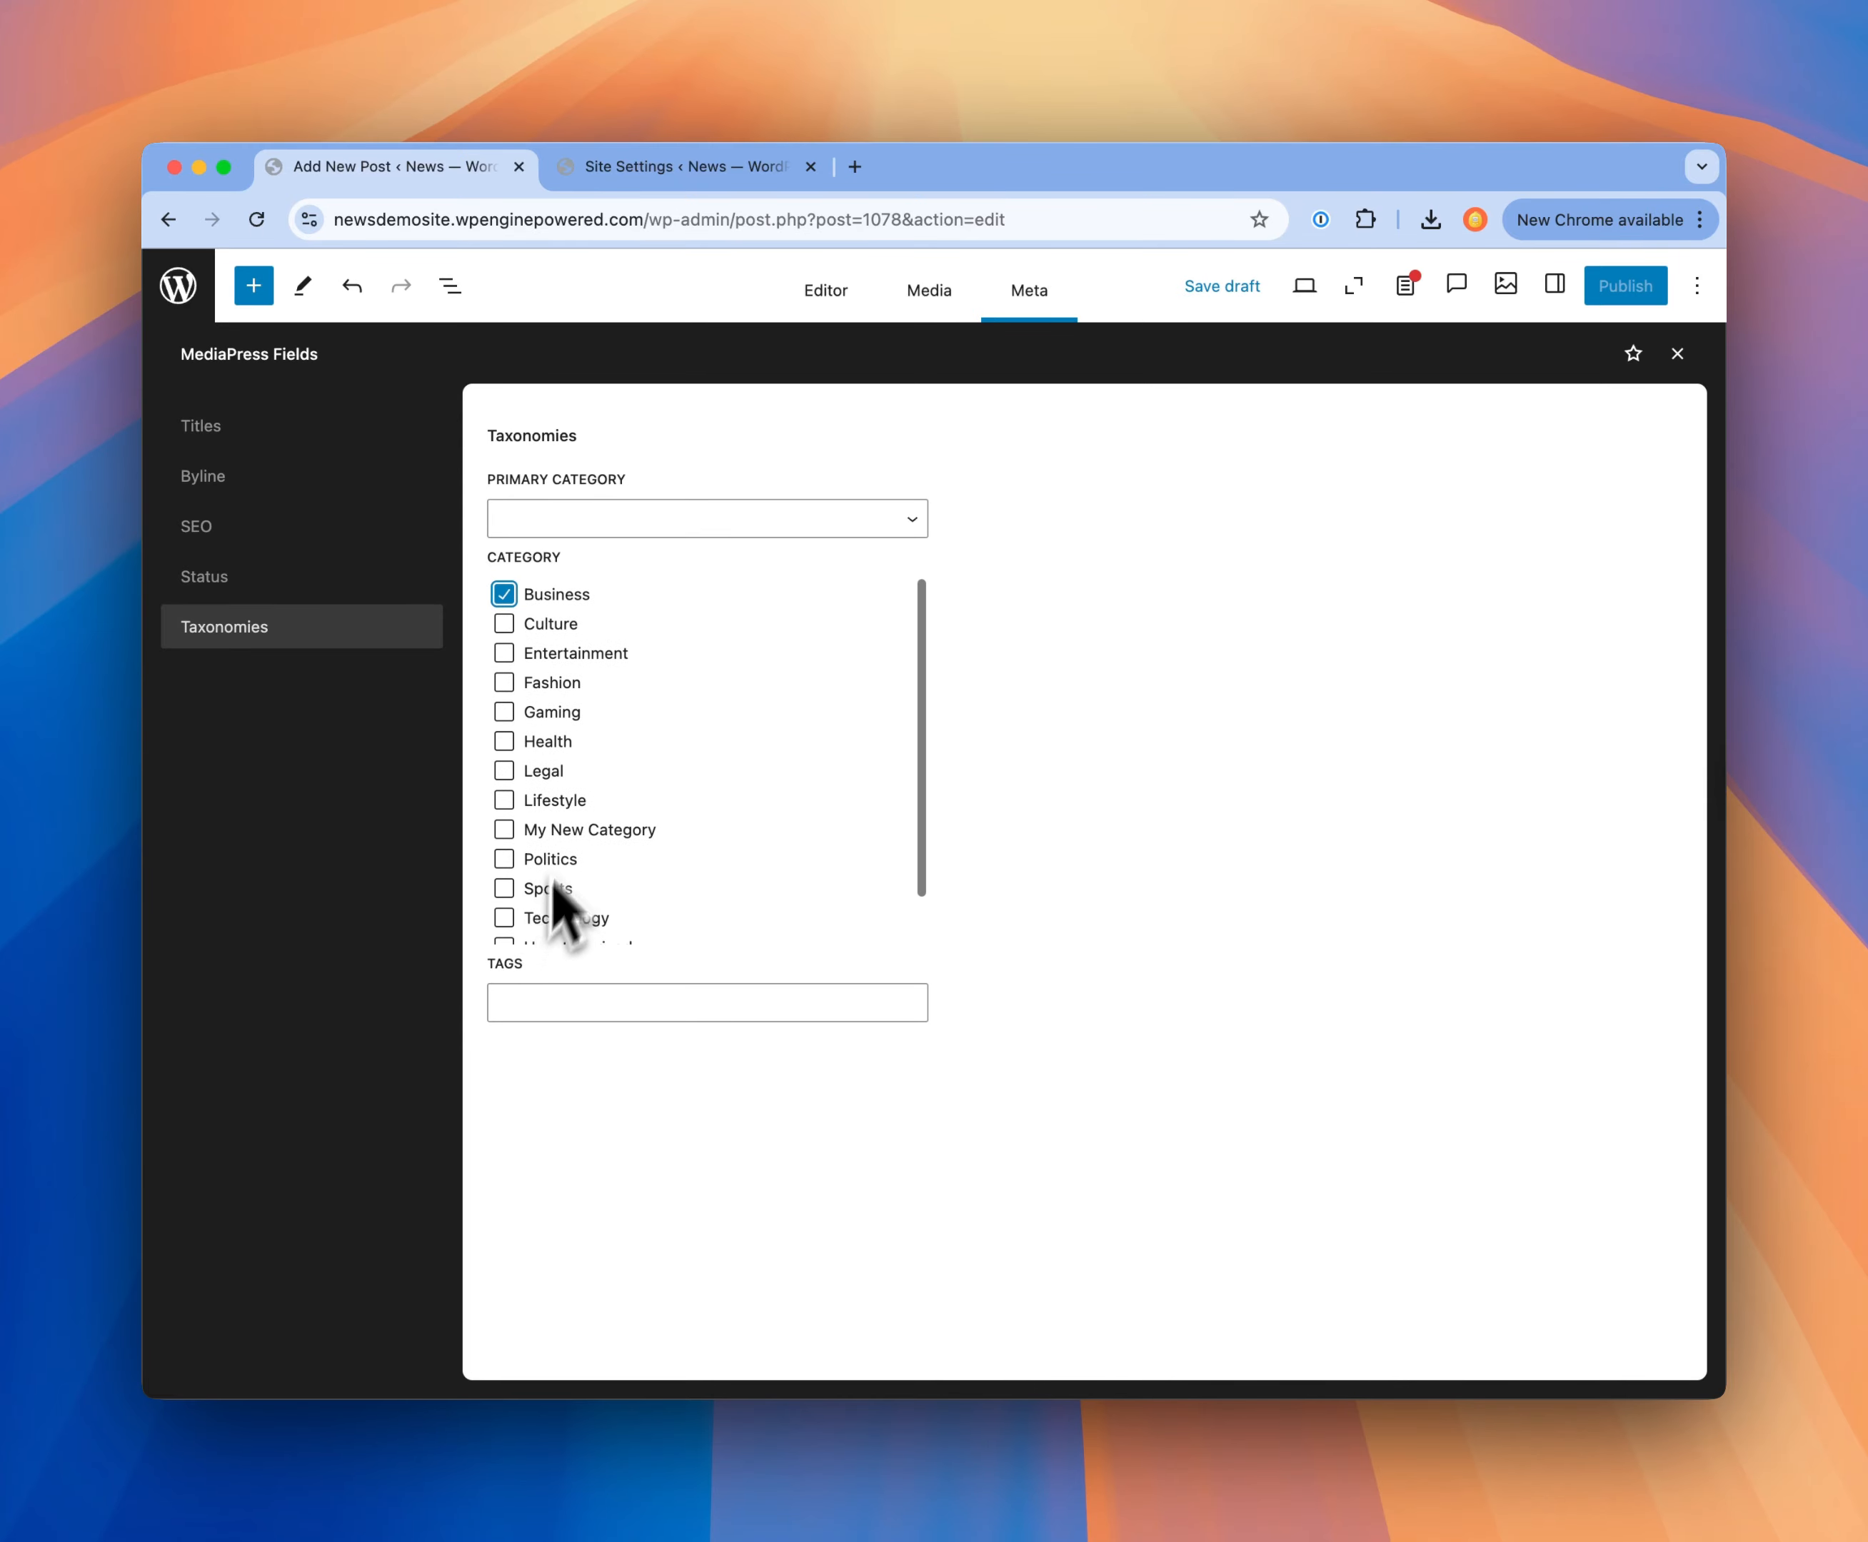
click(604, 525)
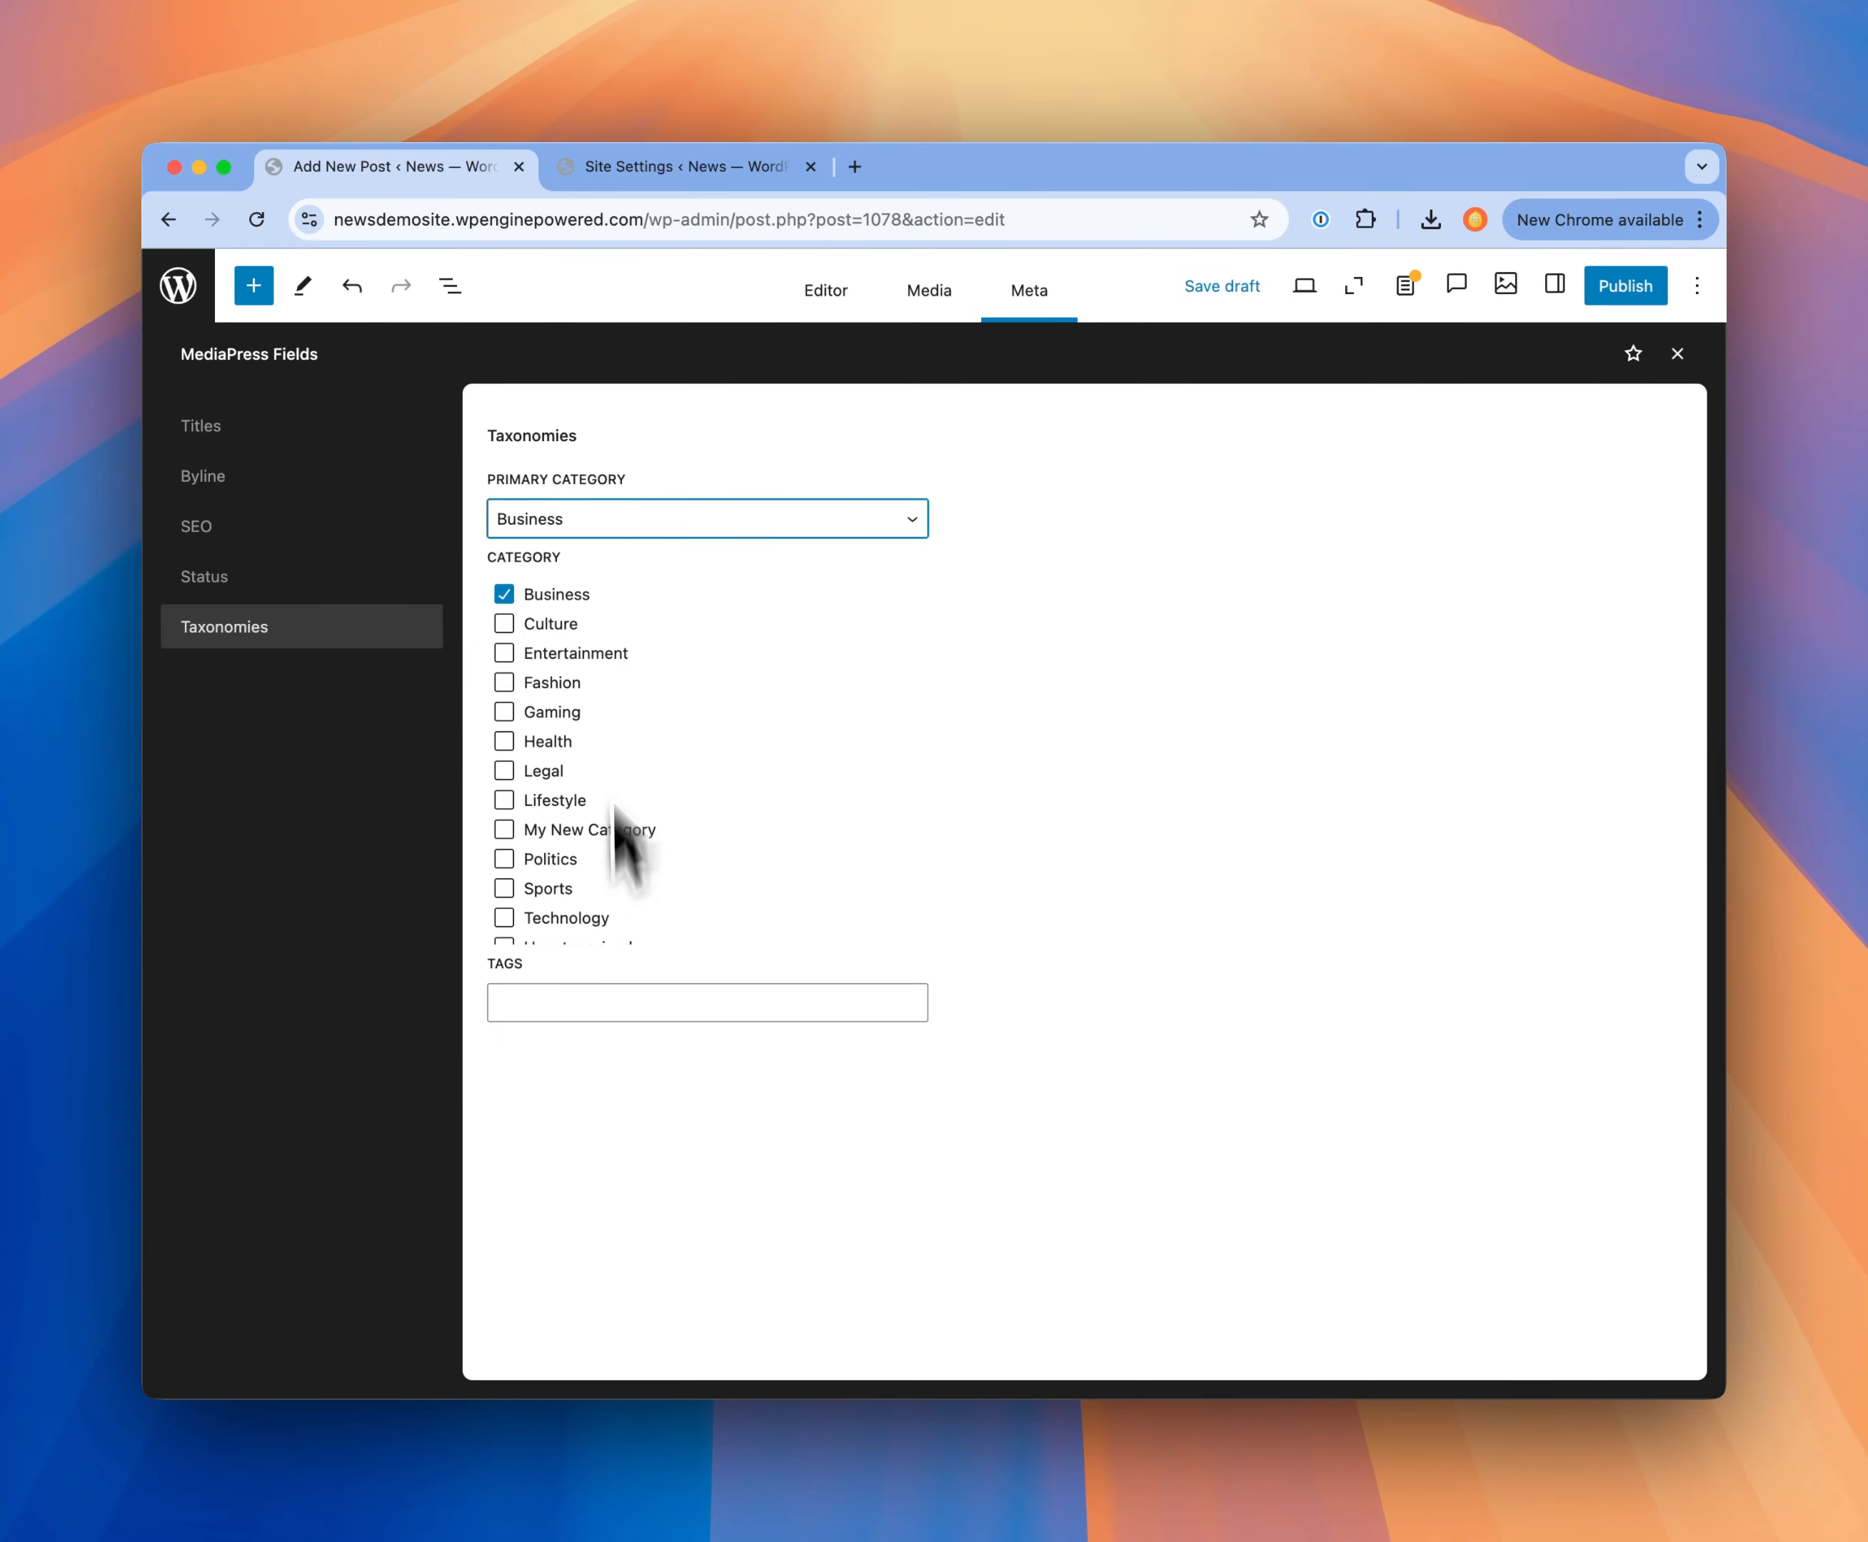
Step: Check the publication checklist again for metadata fields that still need filling in
click(222, 432)
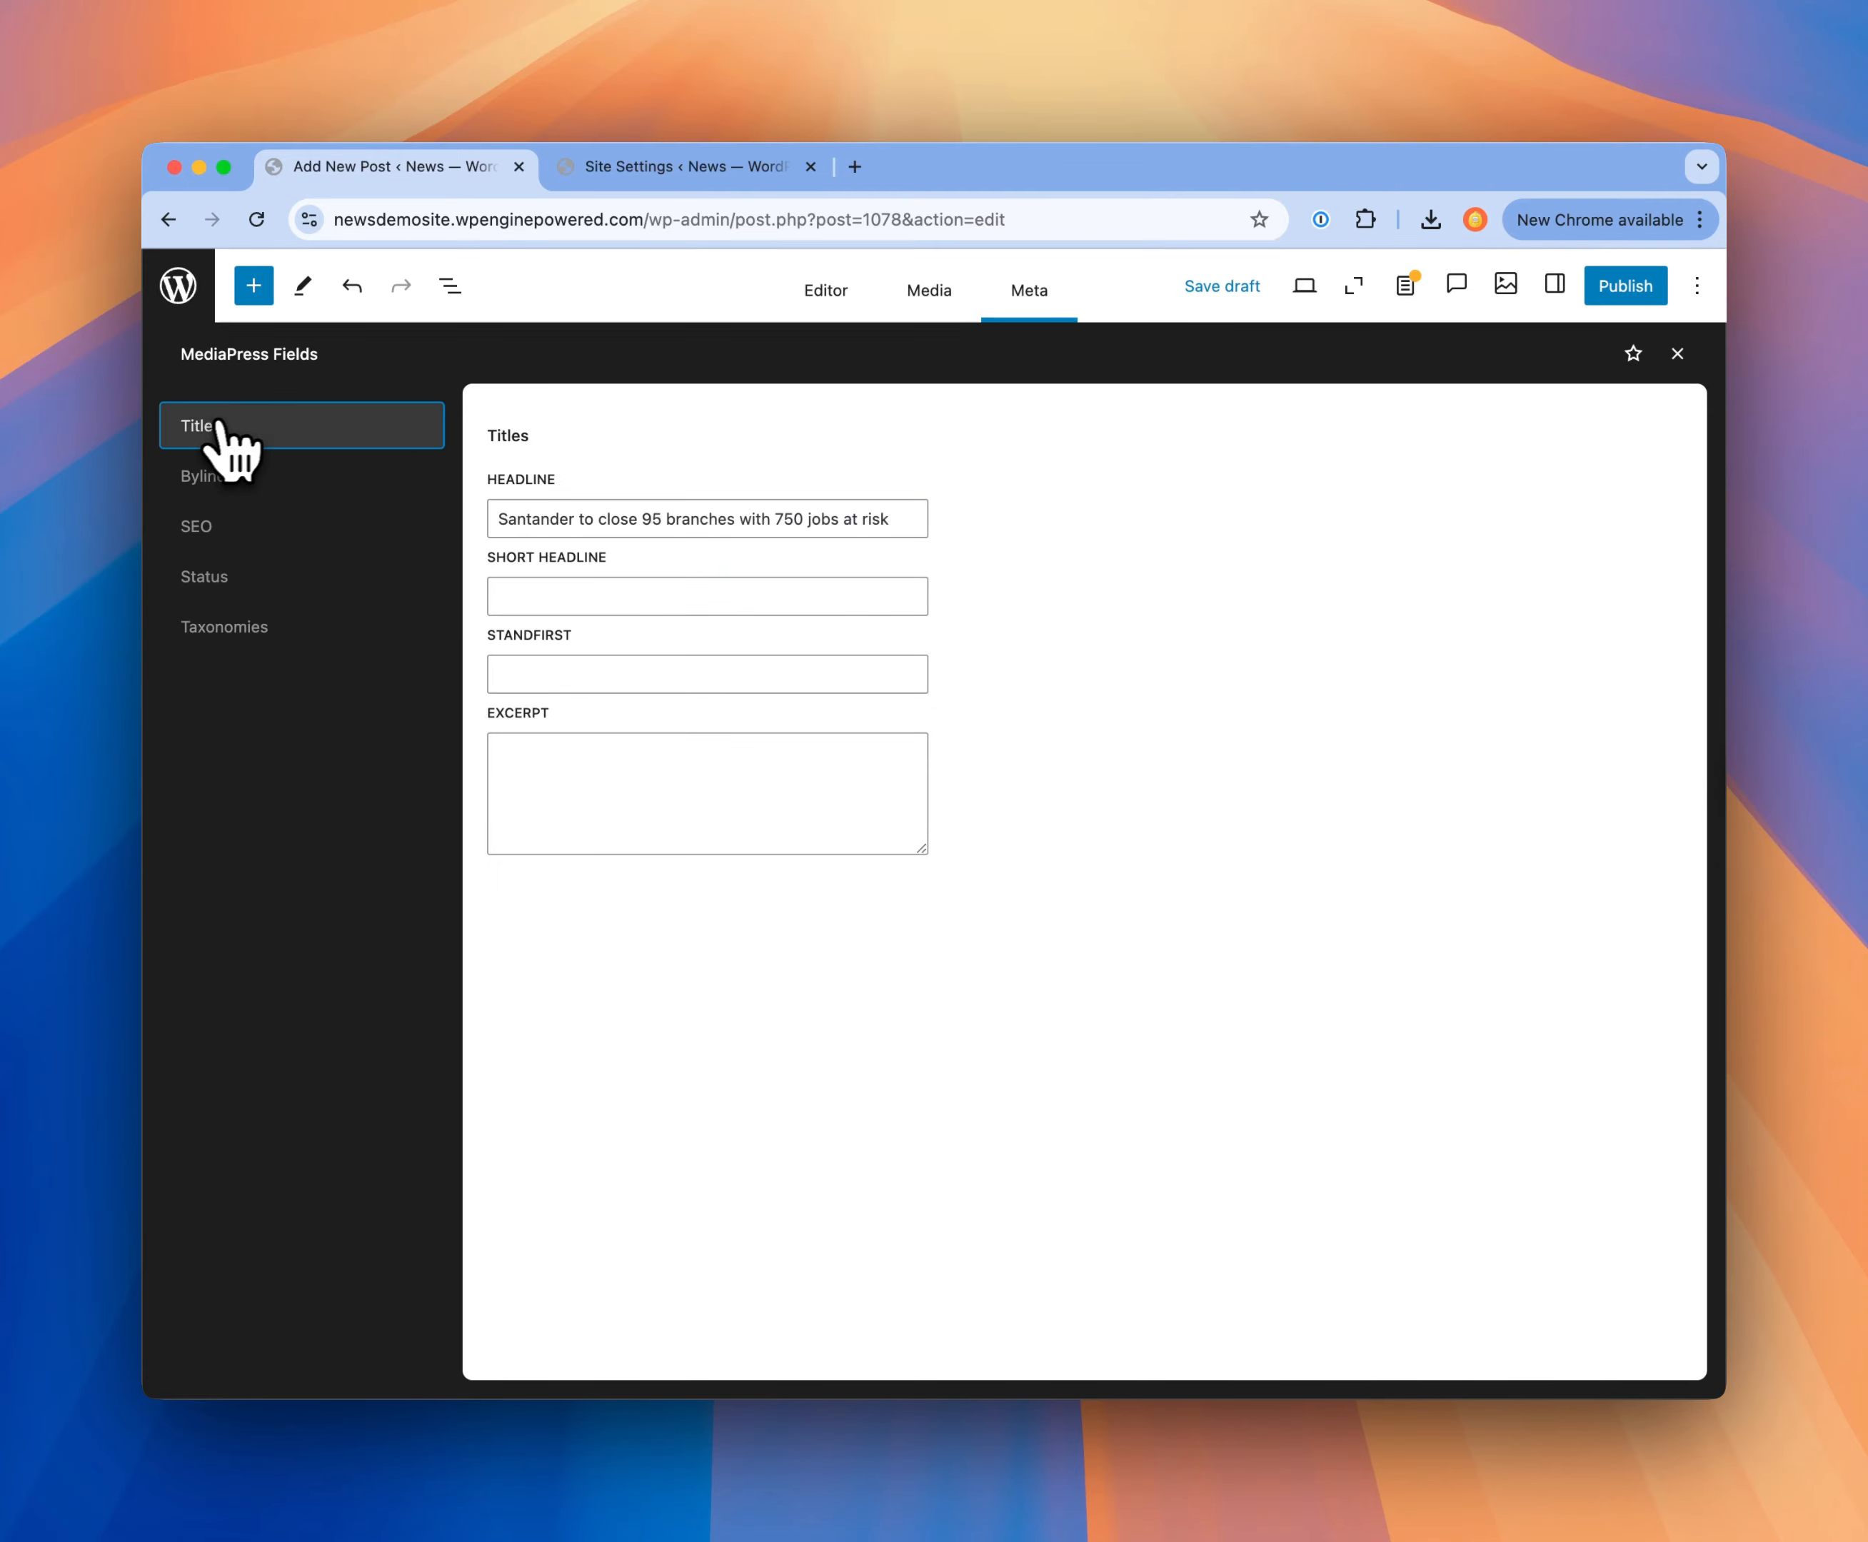
click(1406, 292)
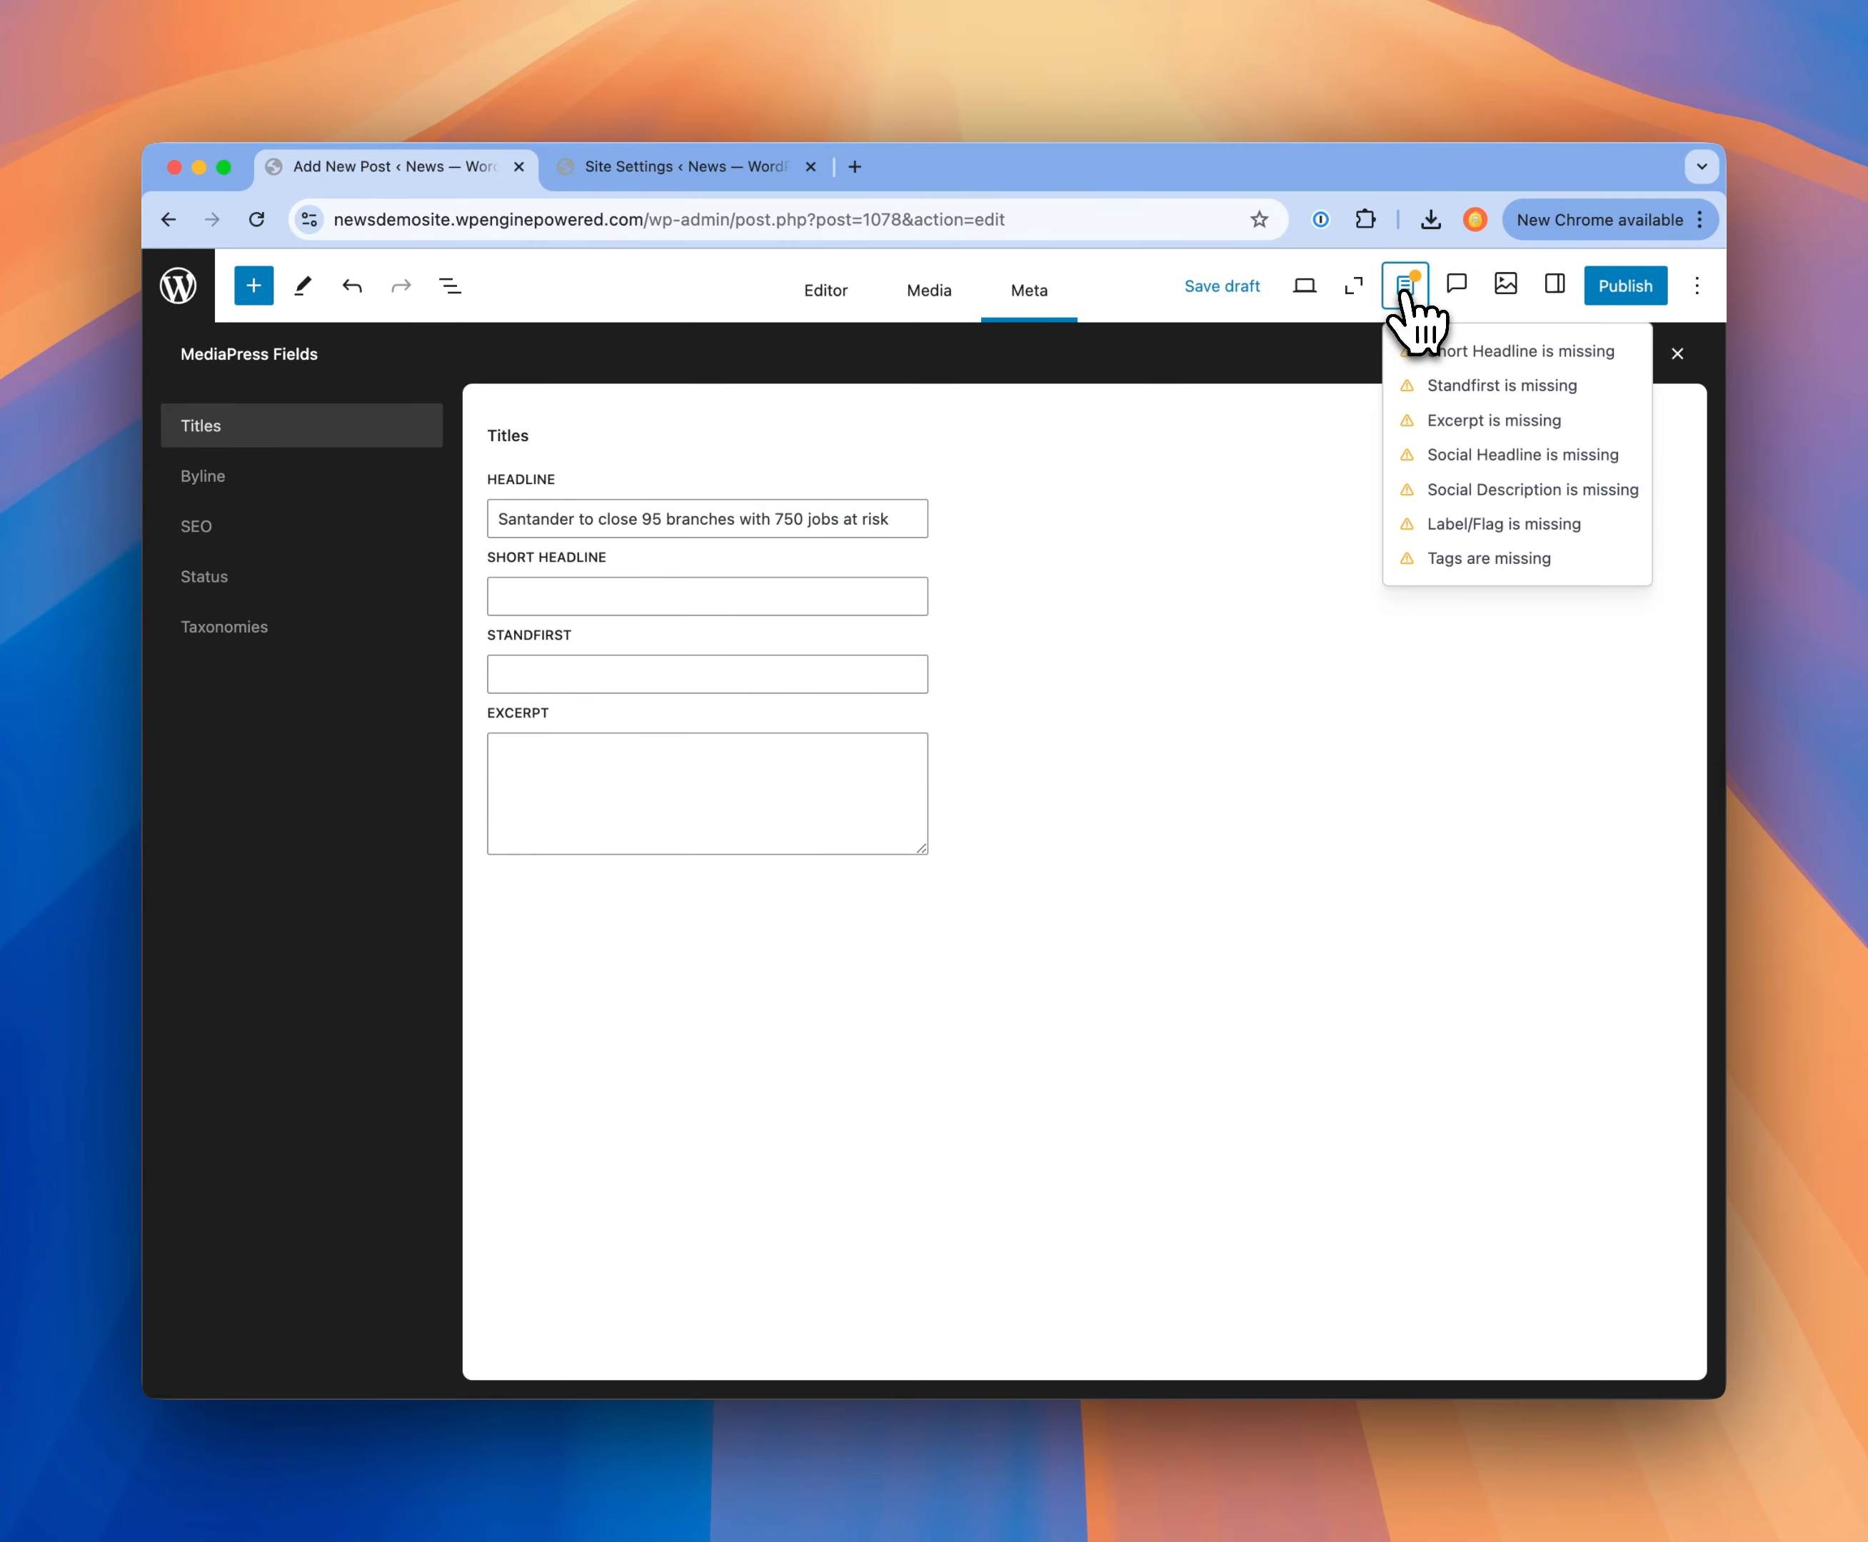
click(1404, 290)
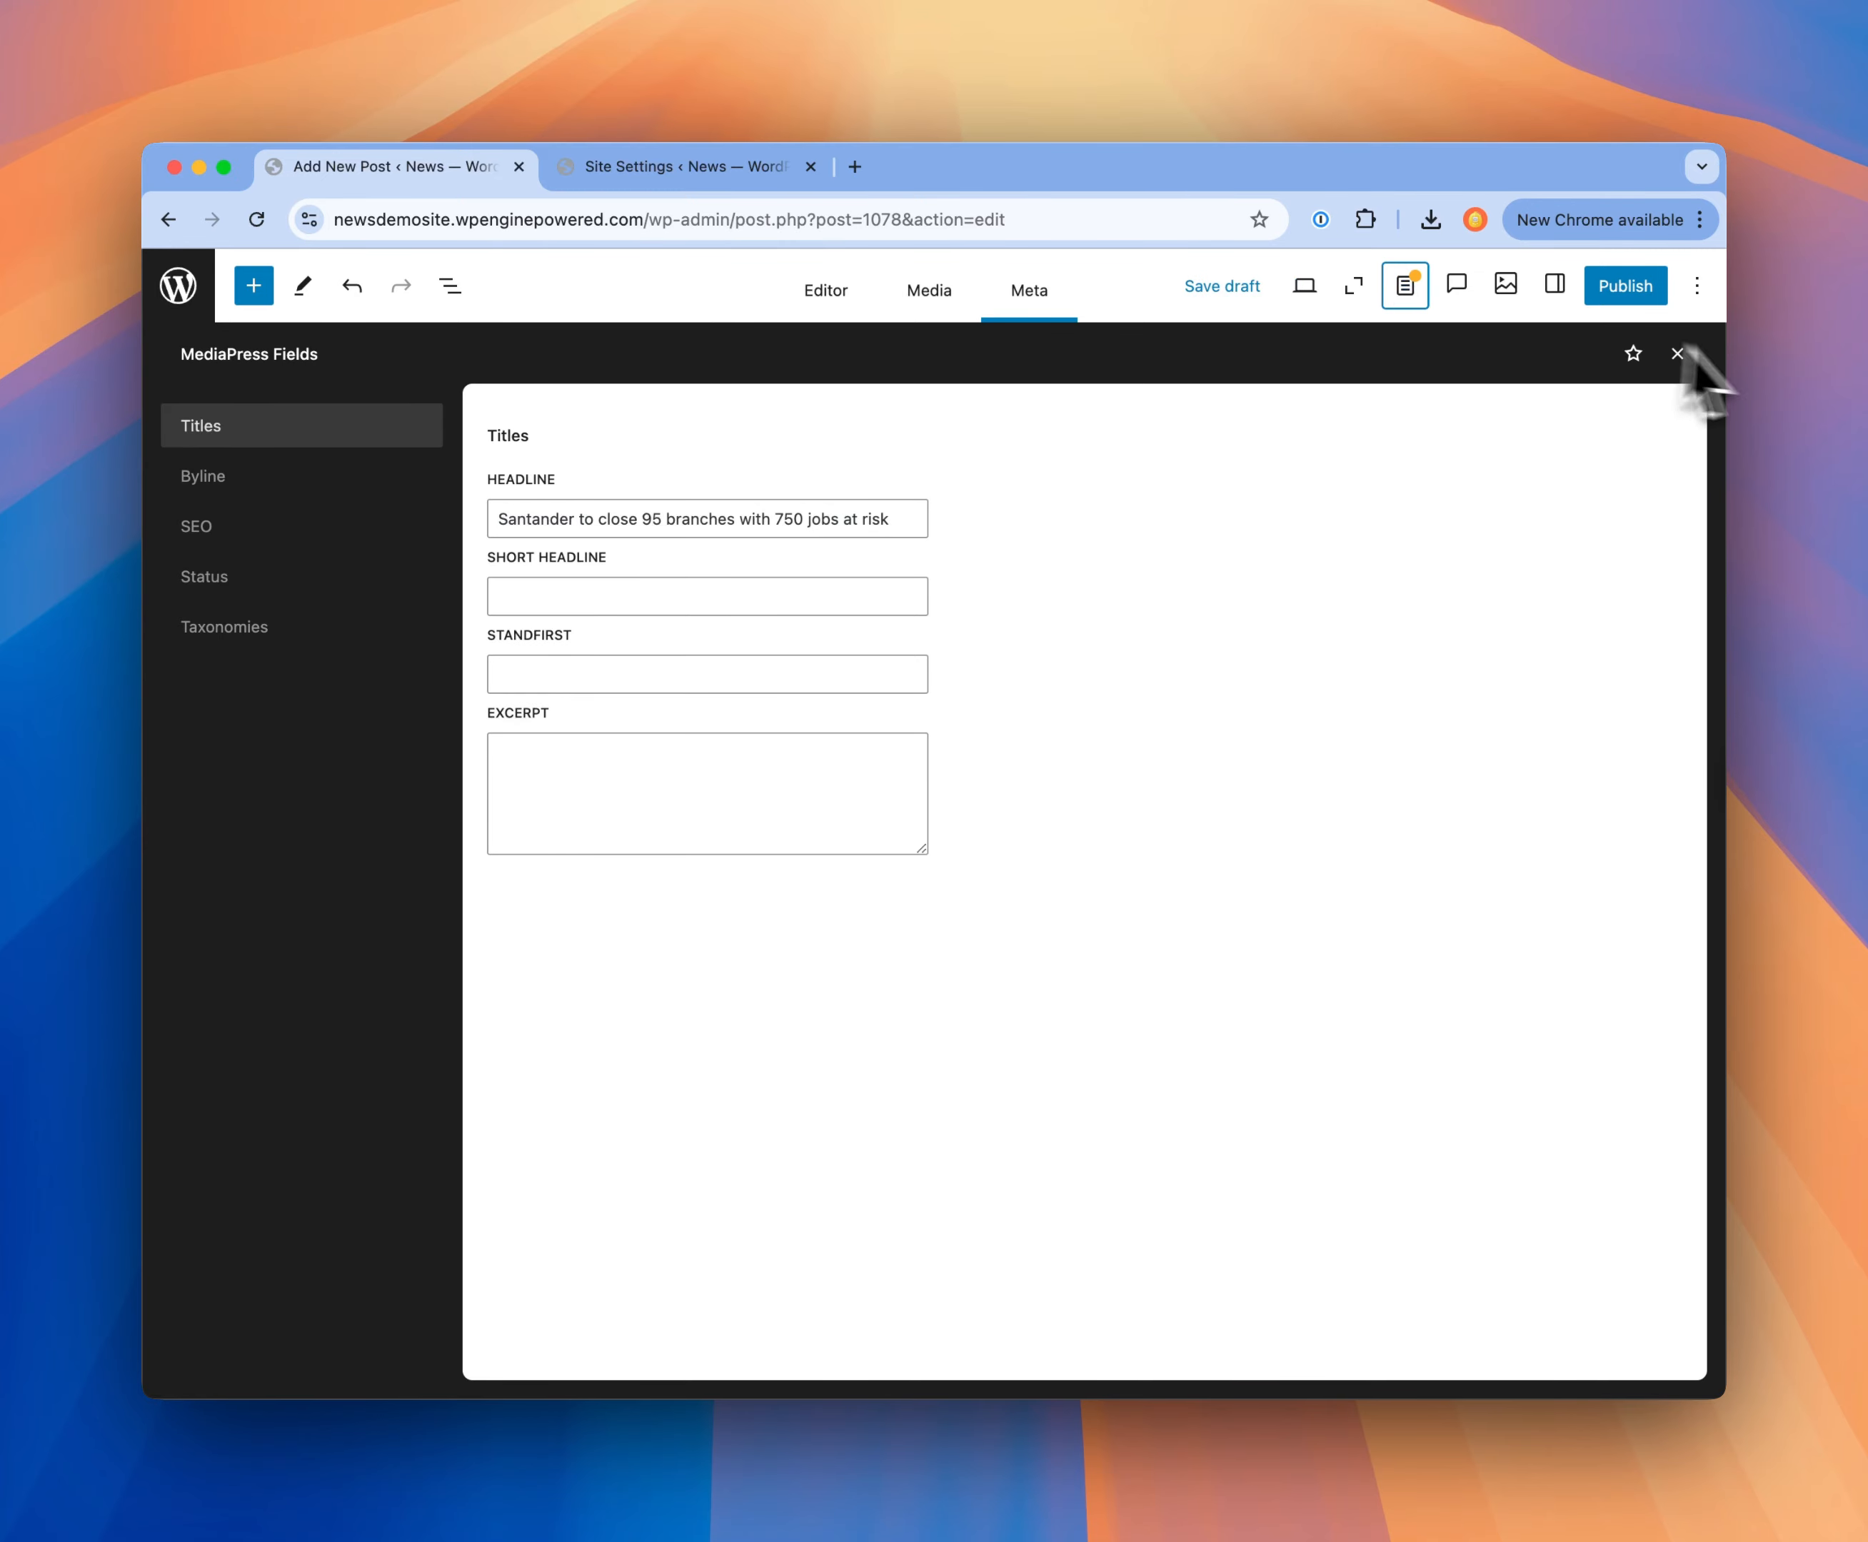
click(1822, 403)
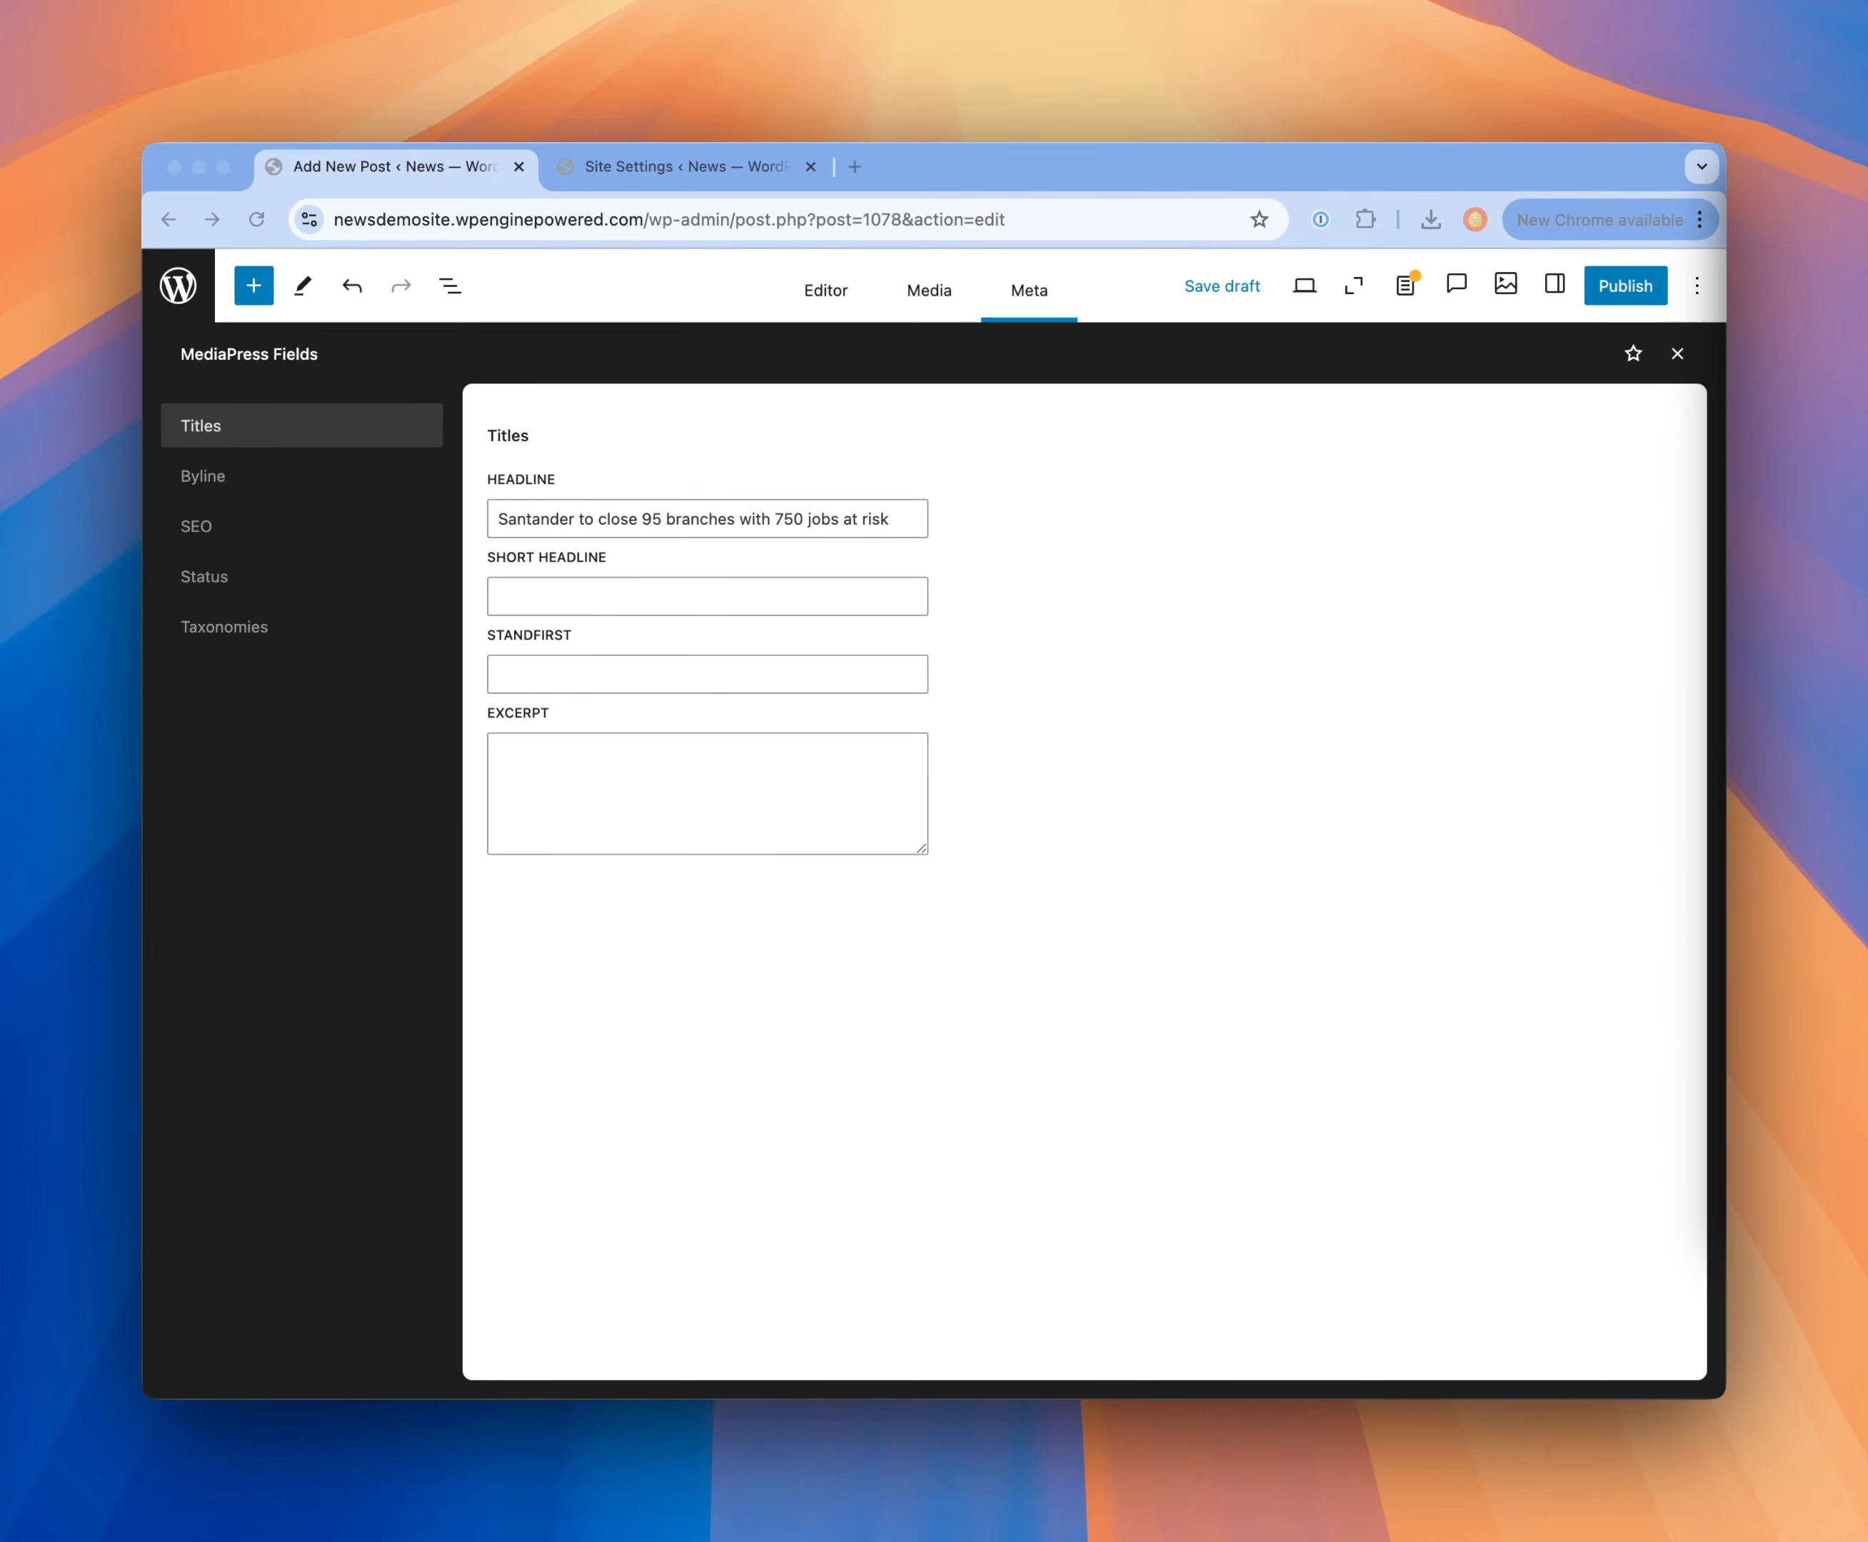
Step: Examine the Analytics and Google Ads options in the Site Settings page and return to the post being edited
click(637, 175)
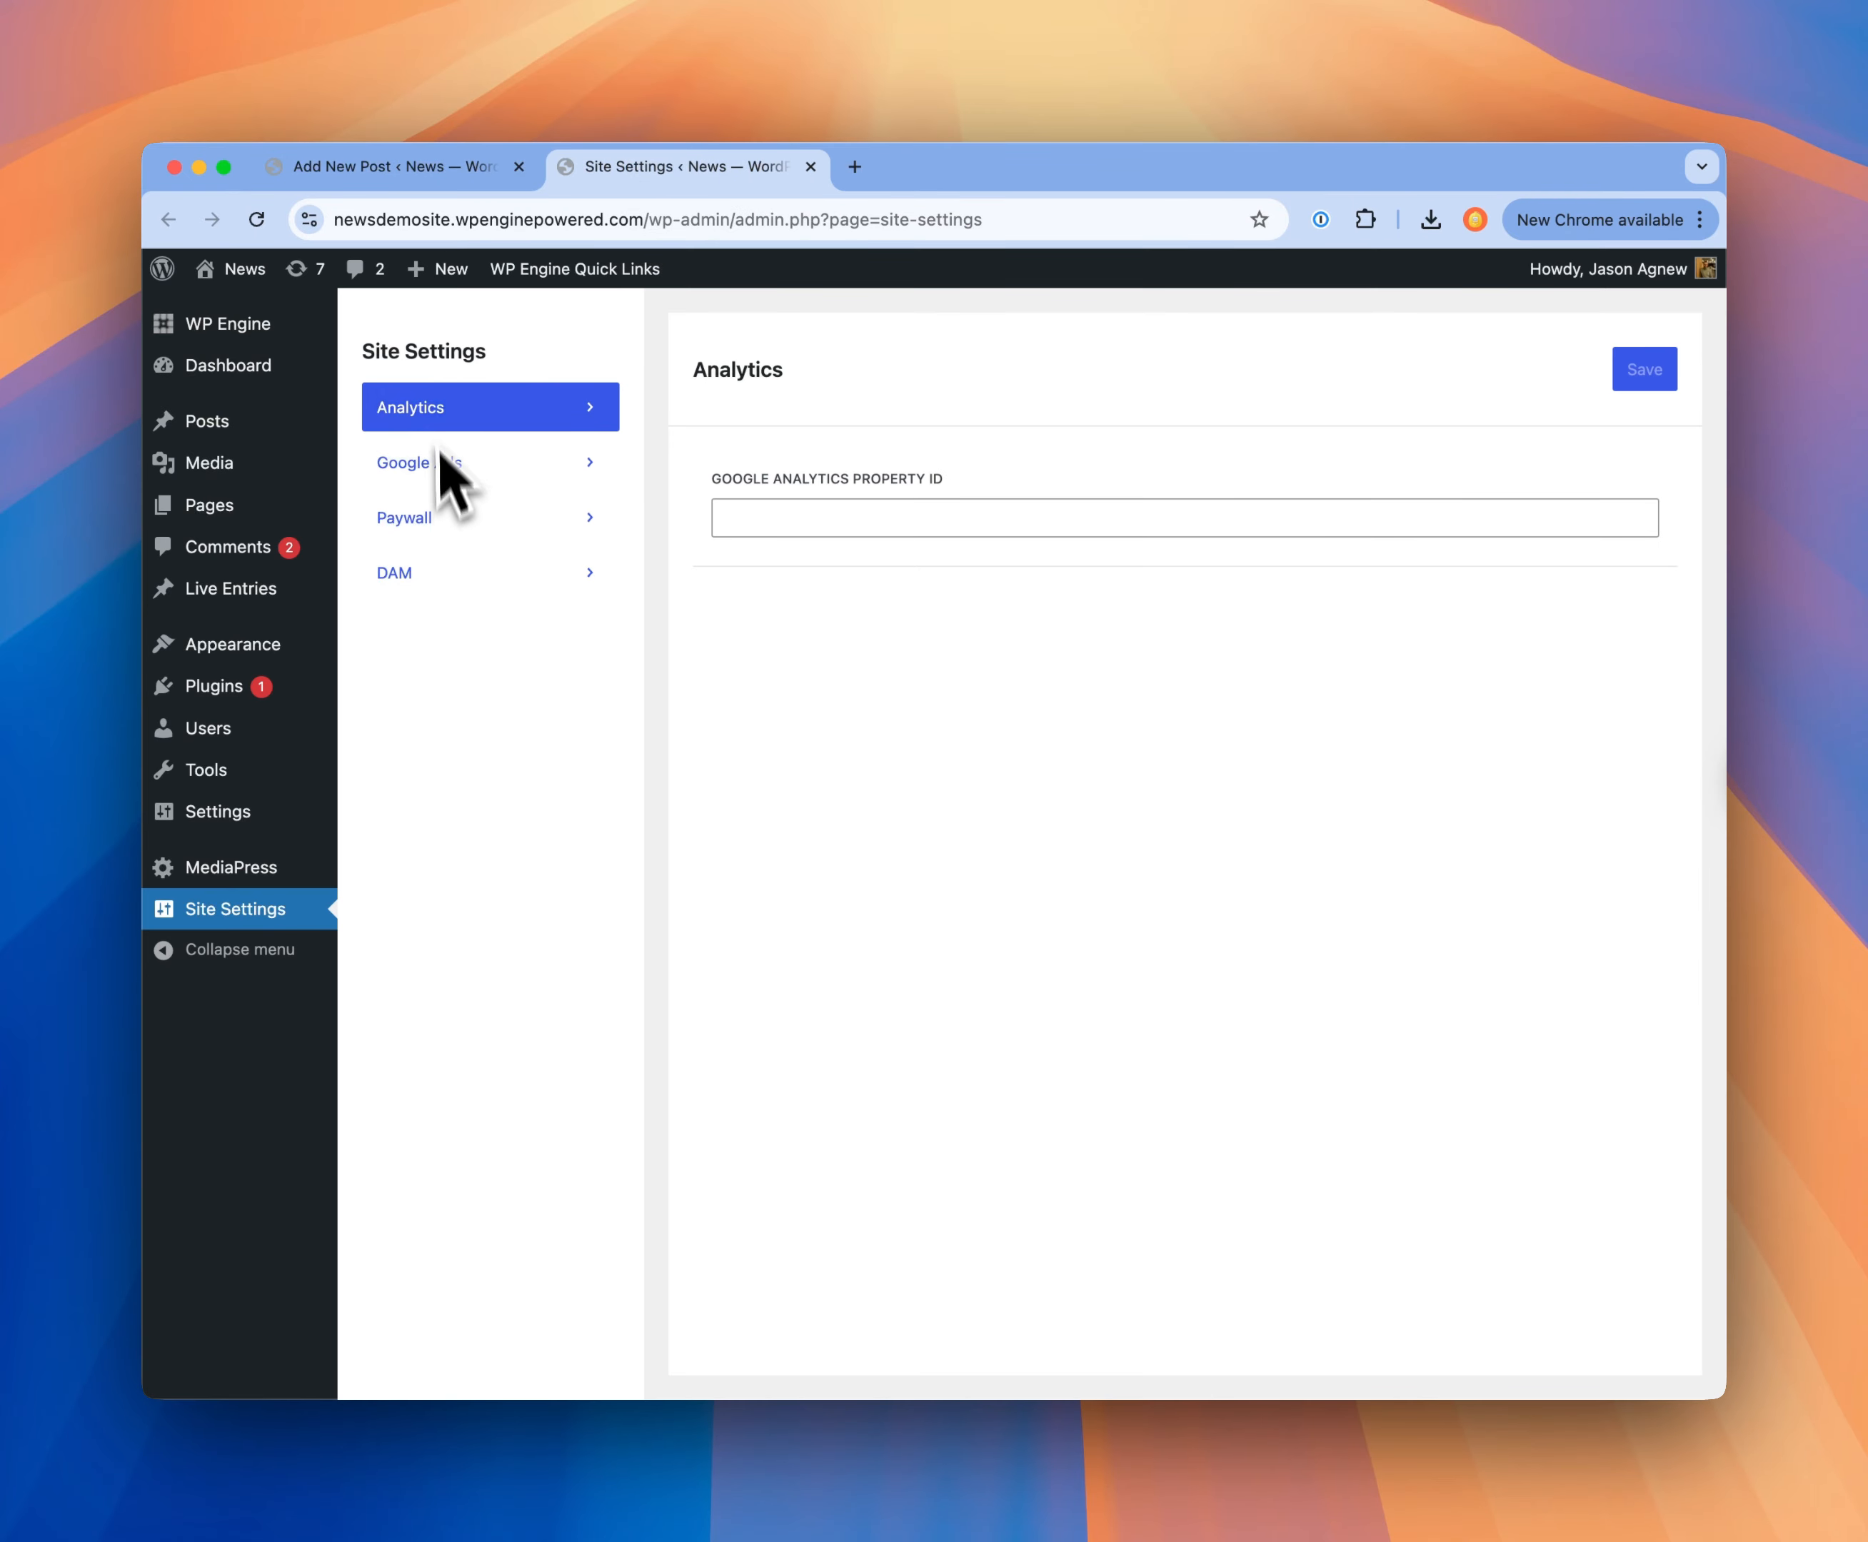
click(442, 182)
click(632, 178)
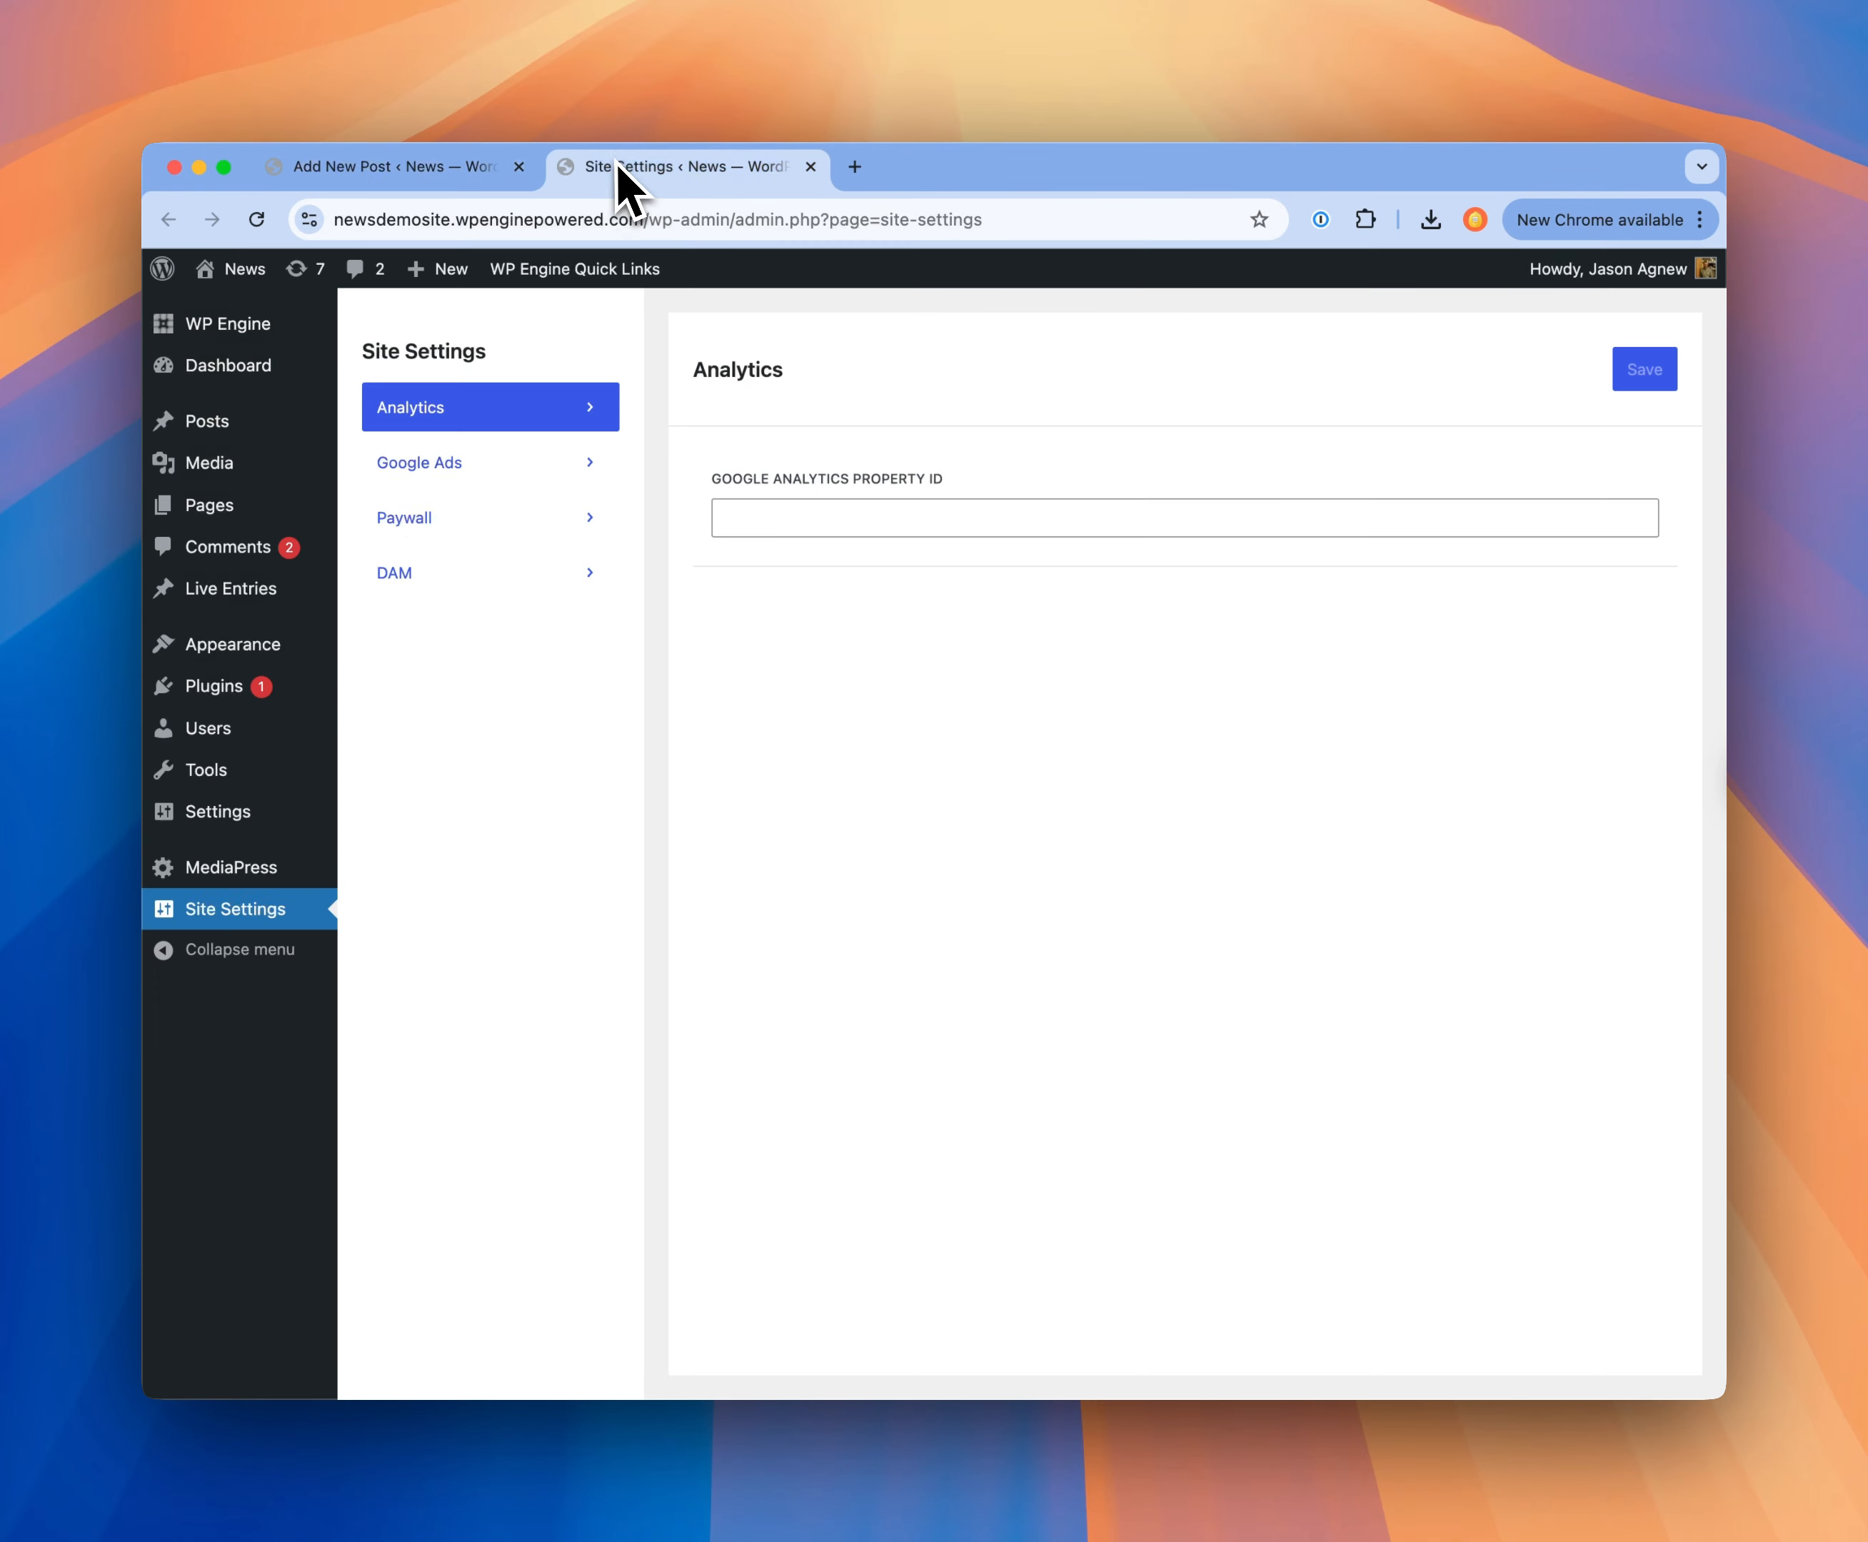
click(453, 482)
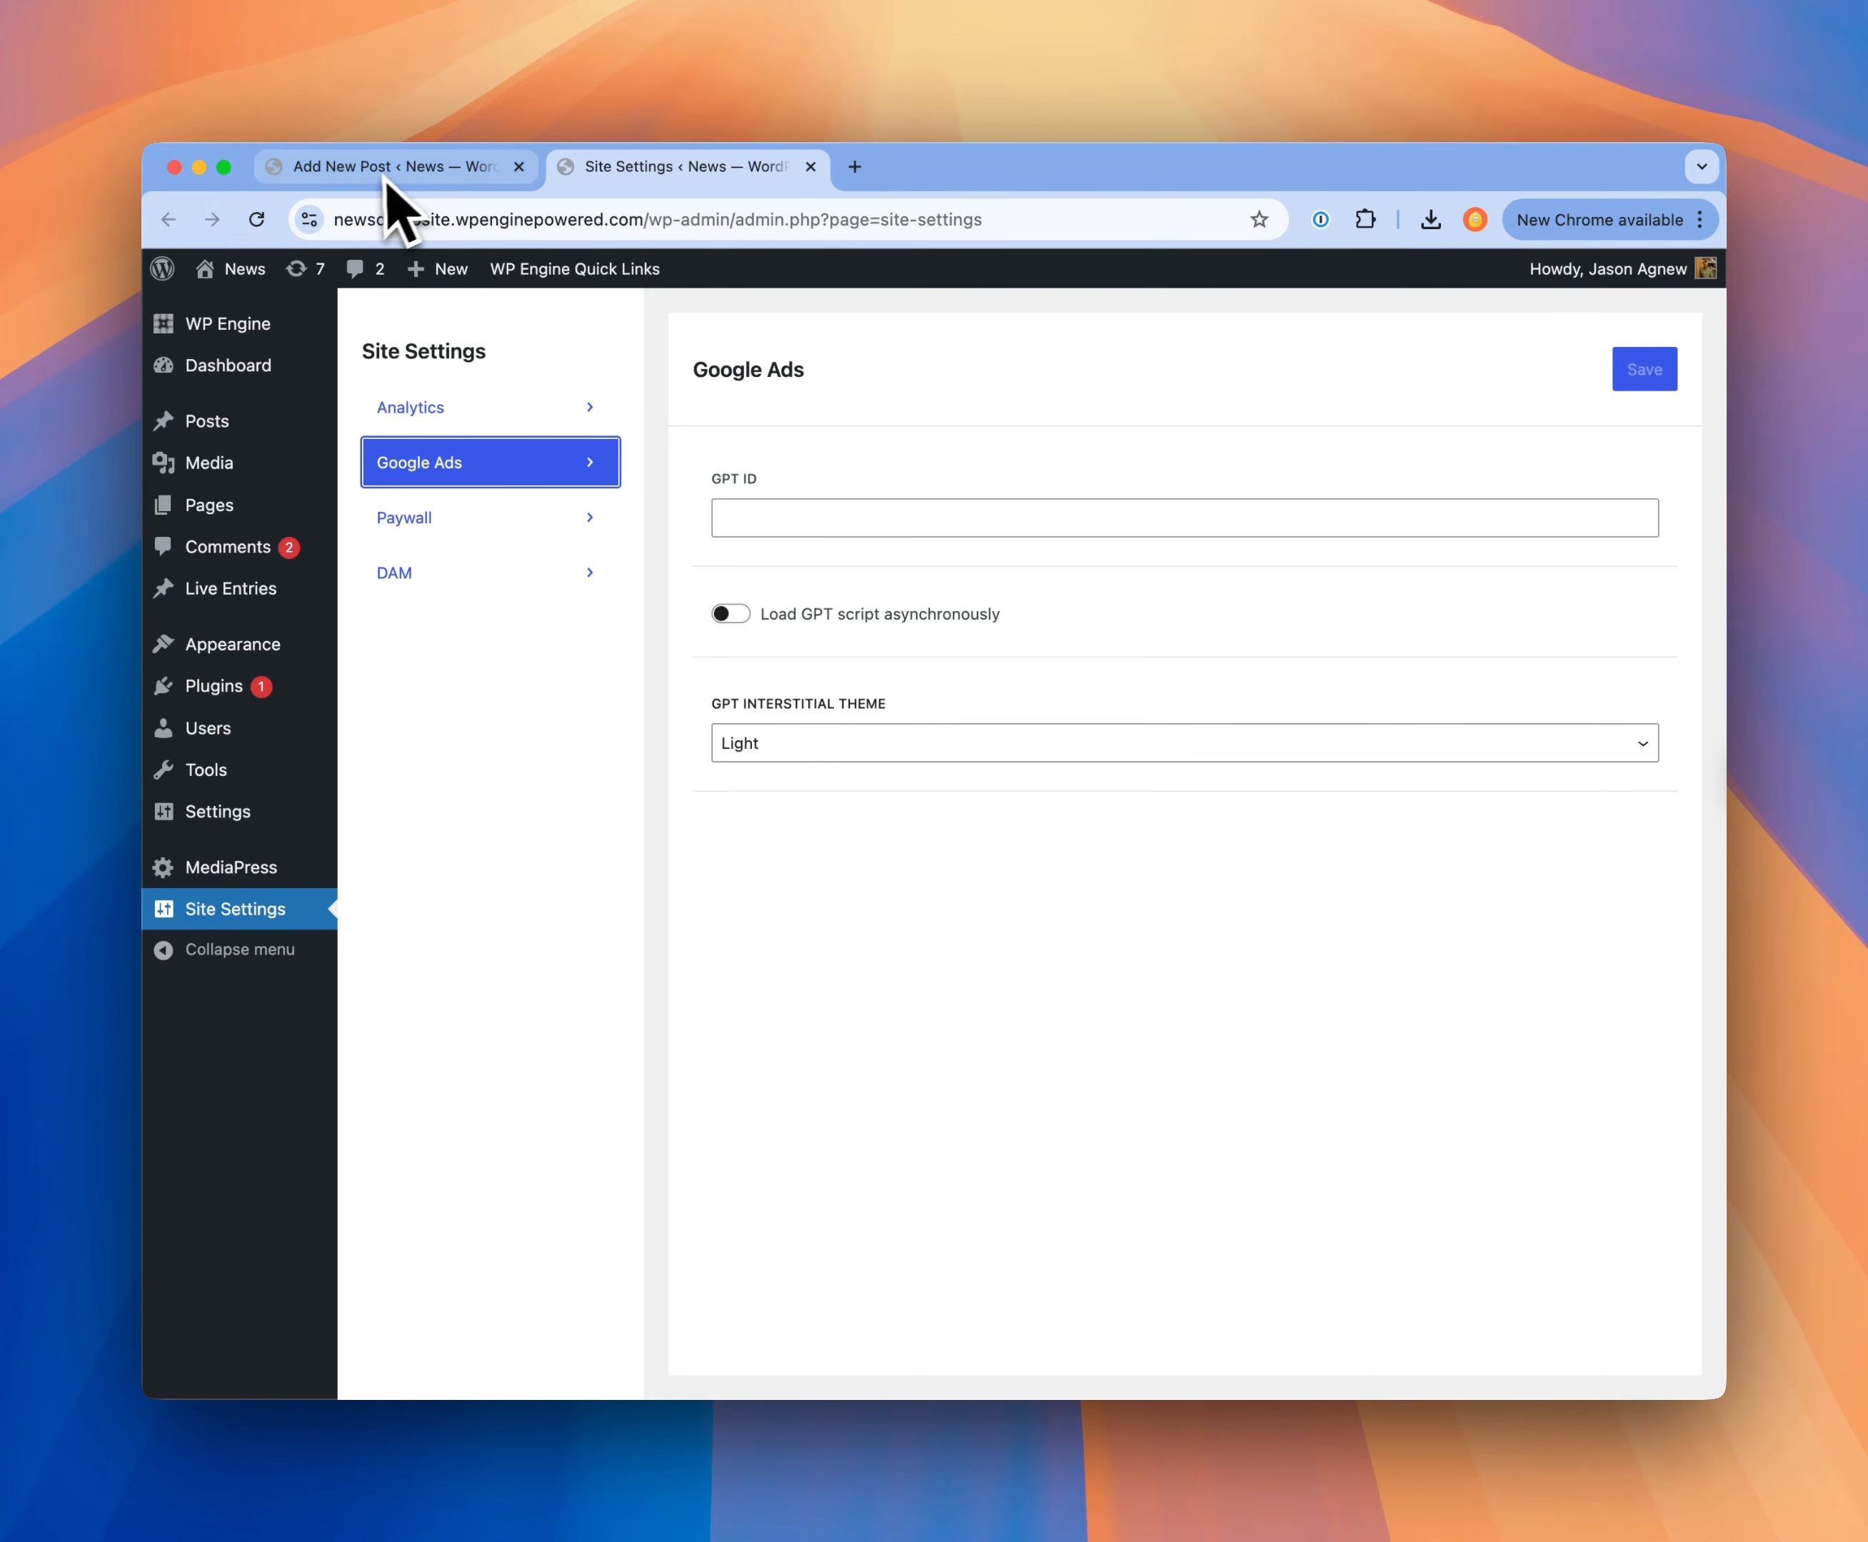
click(404, 169)
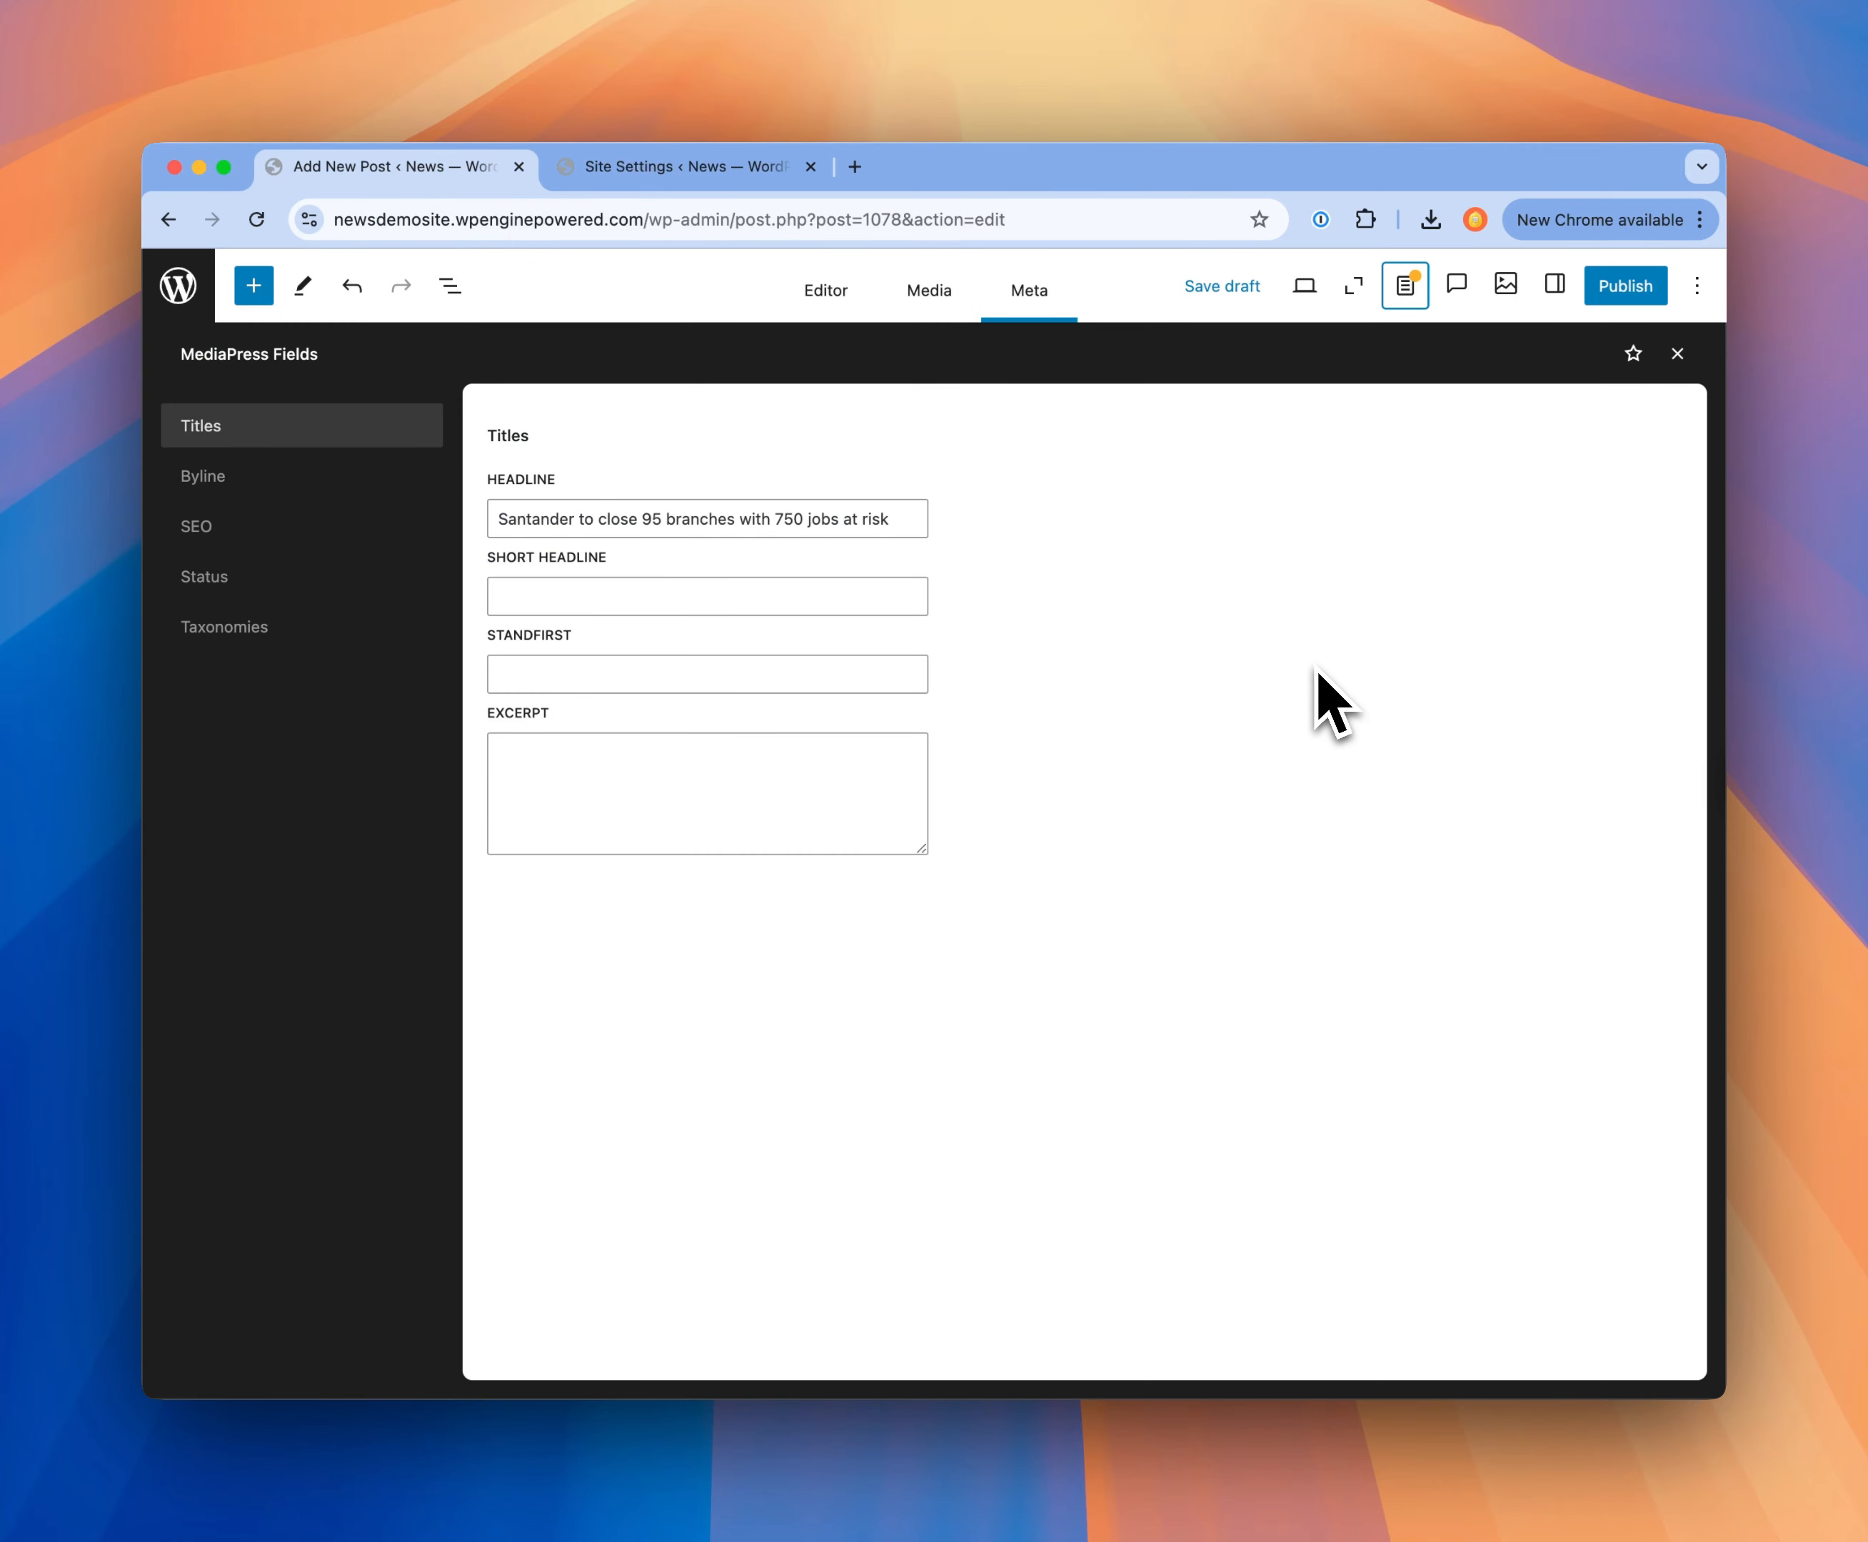
Step: Publish the Santander post through the pre-publish checks and close the confirmation
click(1744, 547)
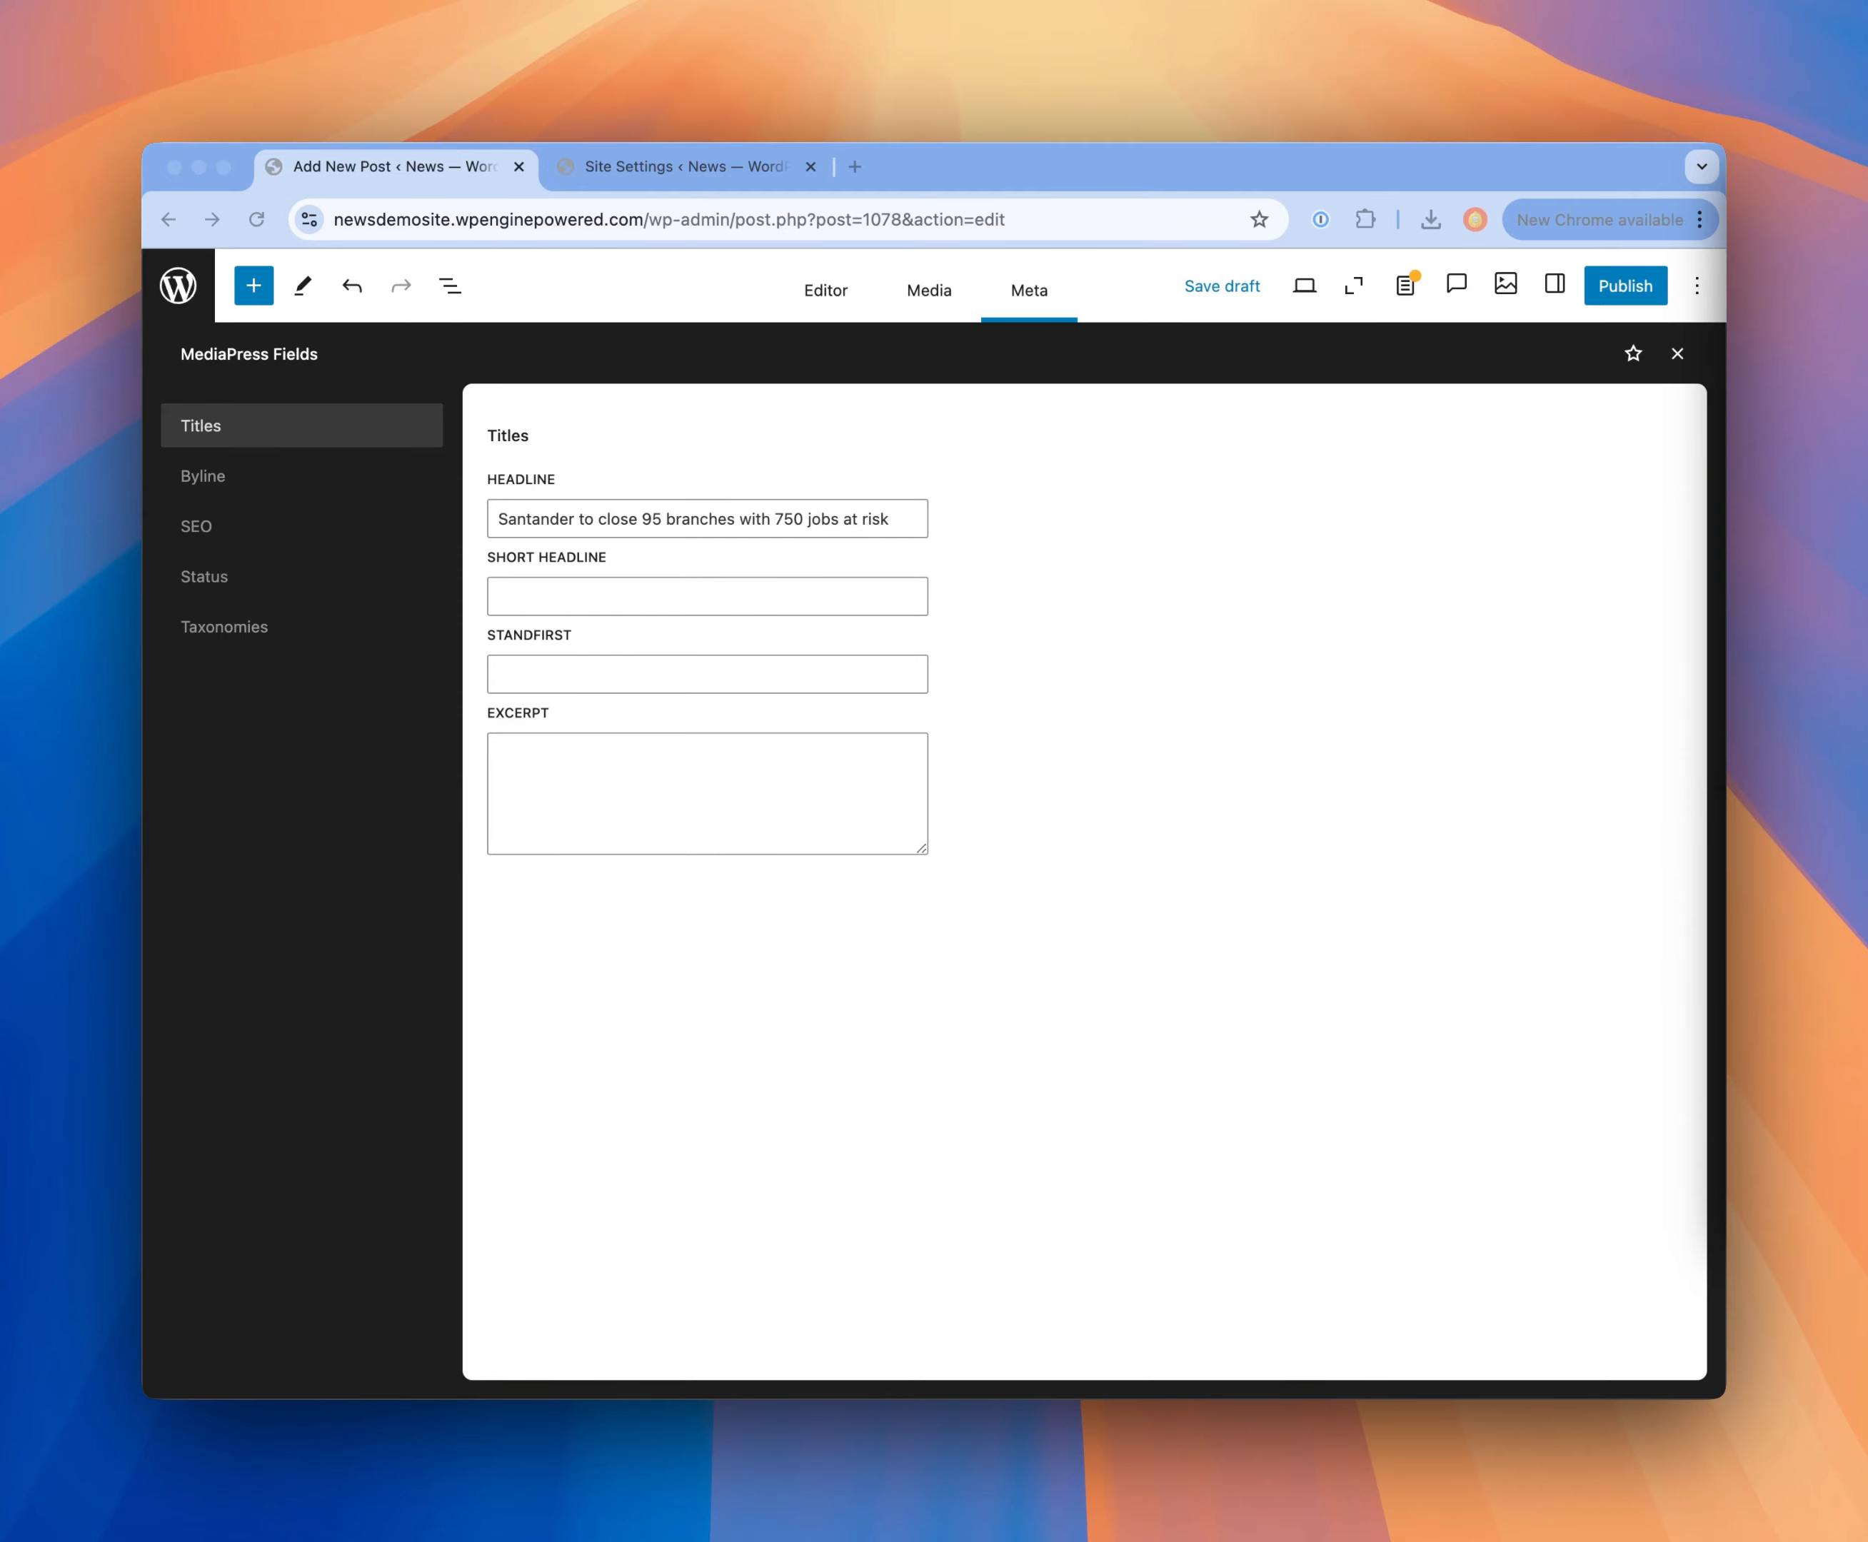
click(1624, 289)
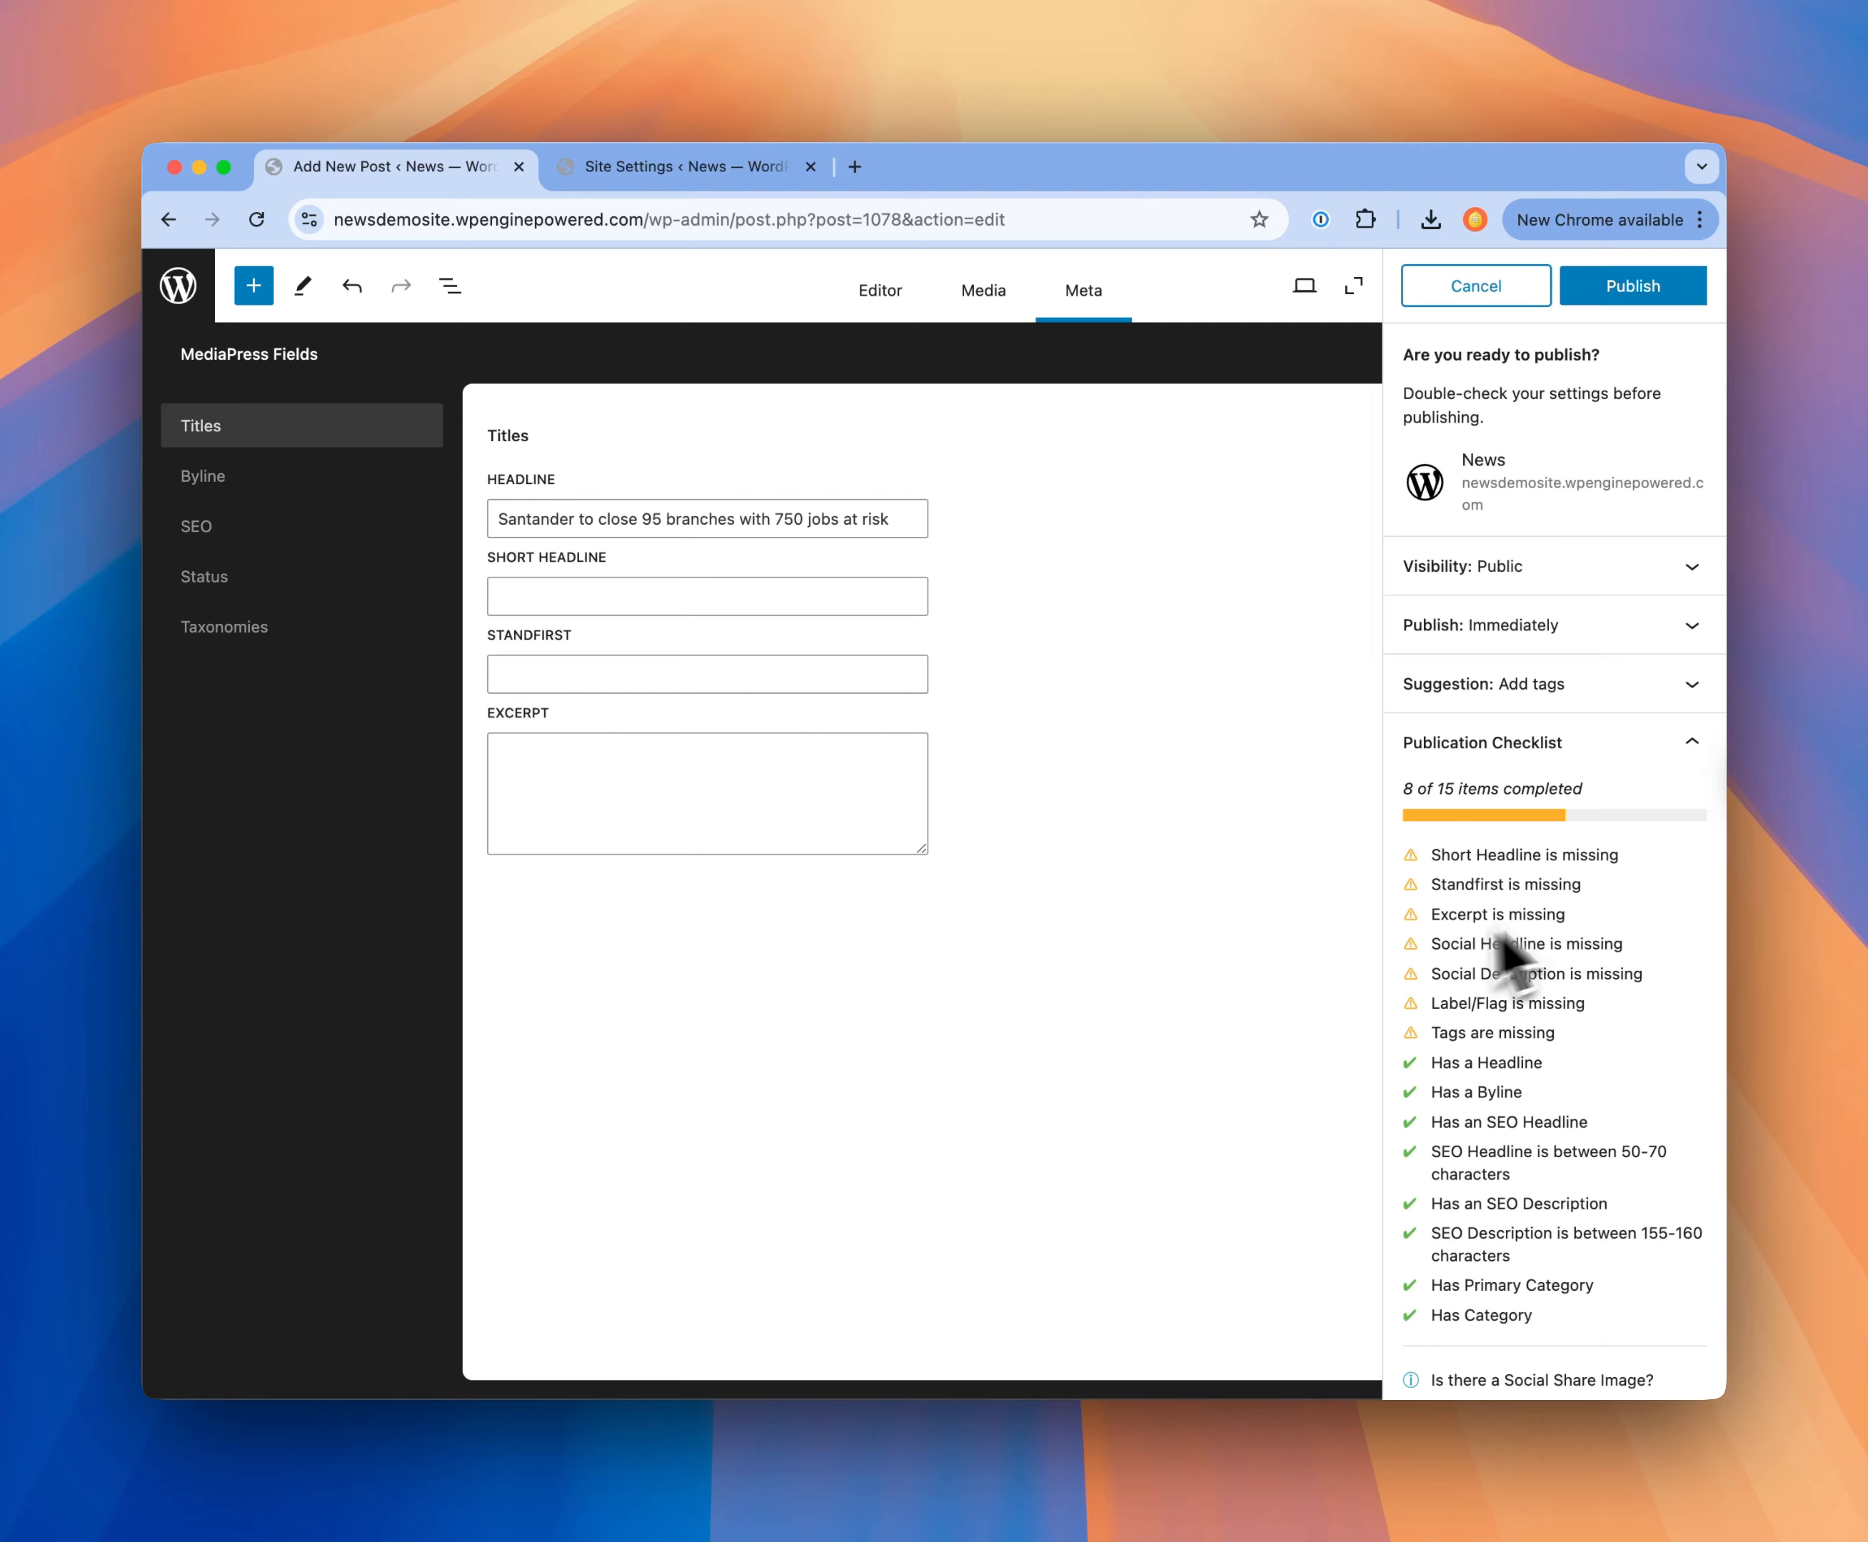
click(1652, 299)
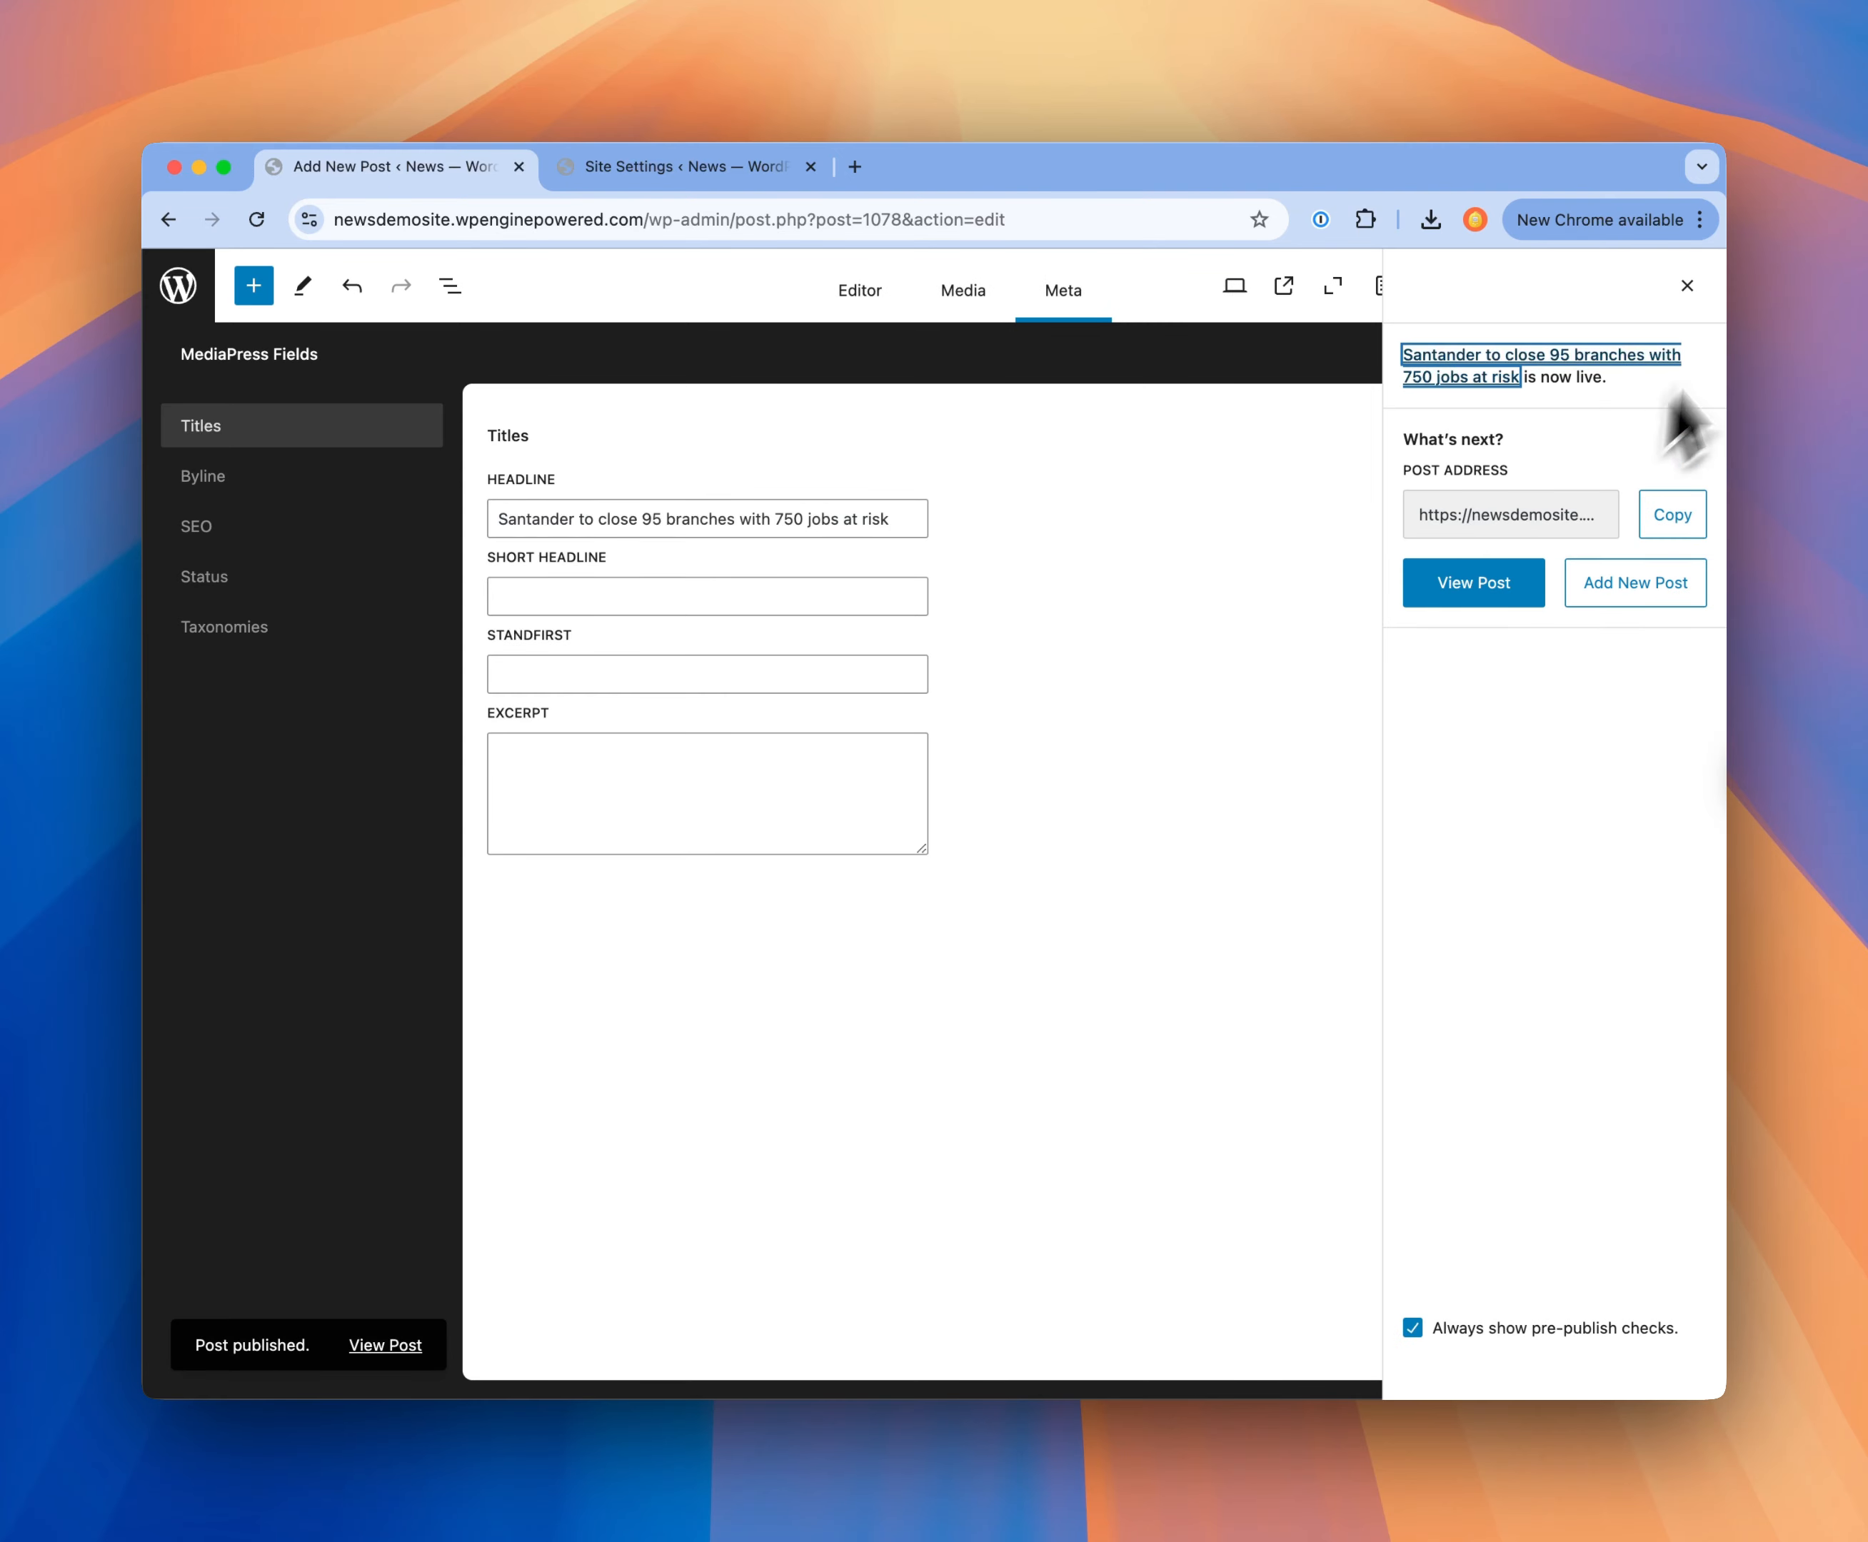
click(1687, 286)
Step: Change the number of closing branches to 94 in the published post's headline and in its bold opening paragraph
click(867, 302)
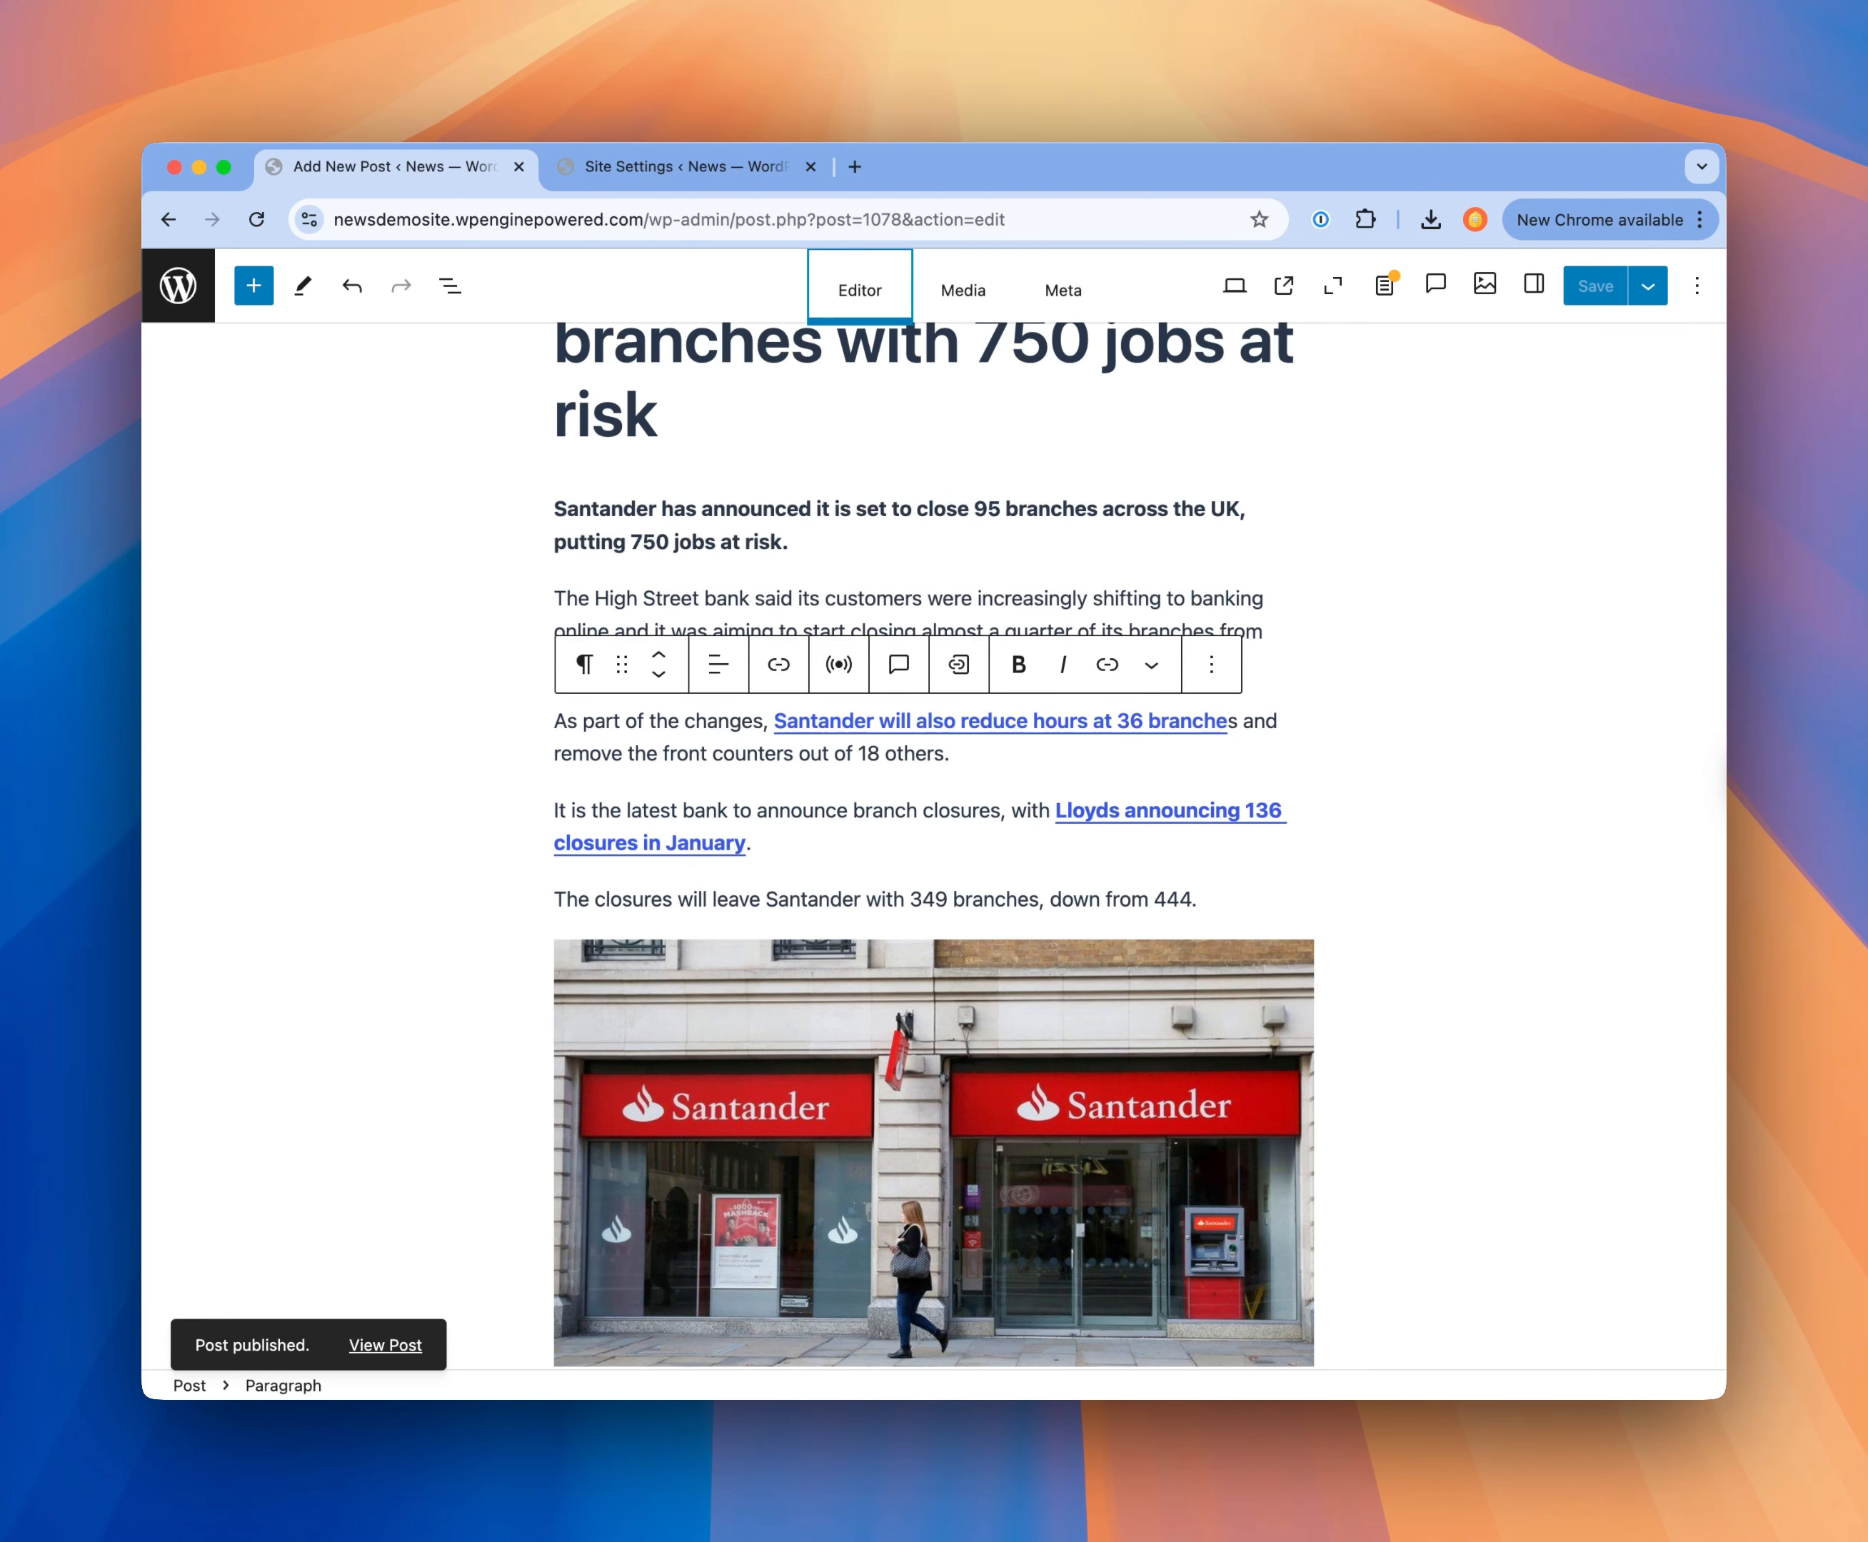
click(833, 536)
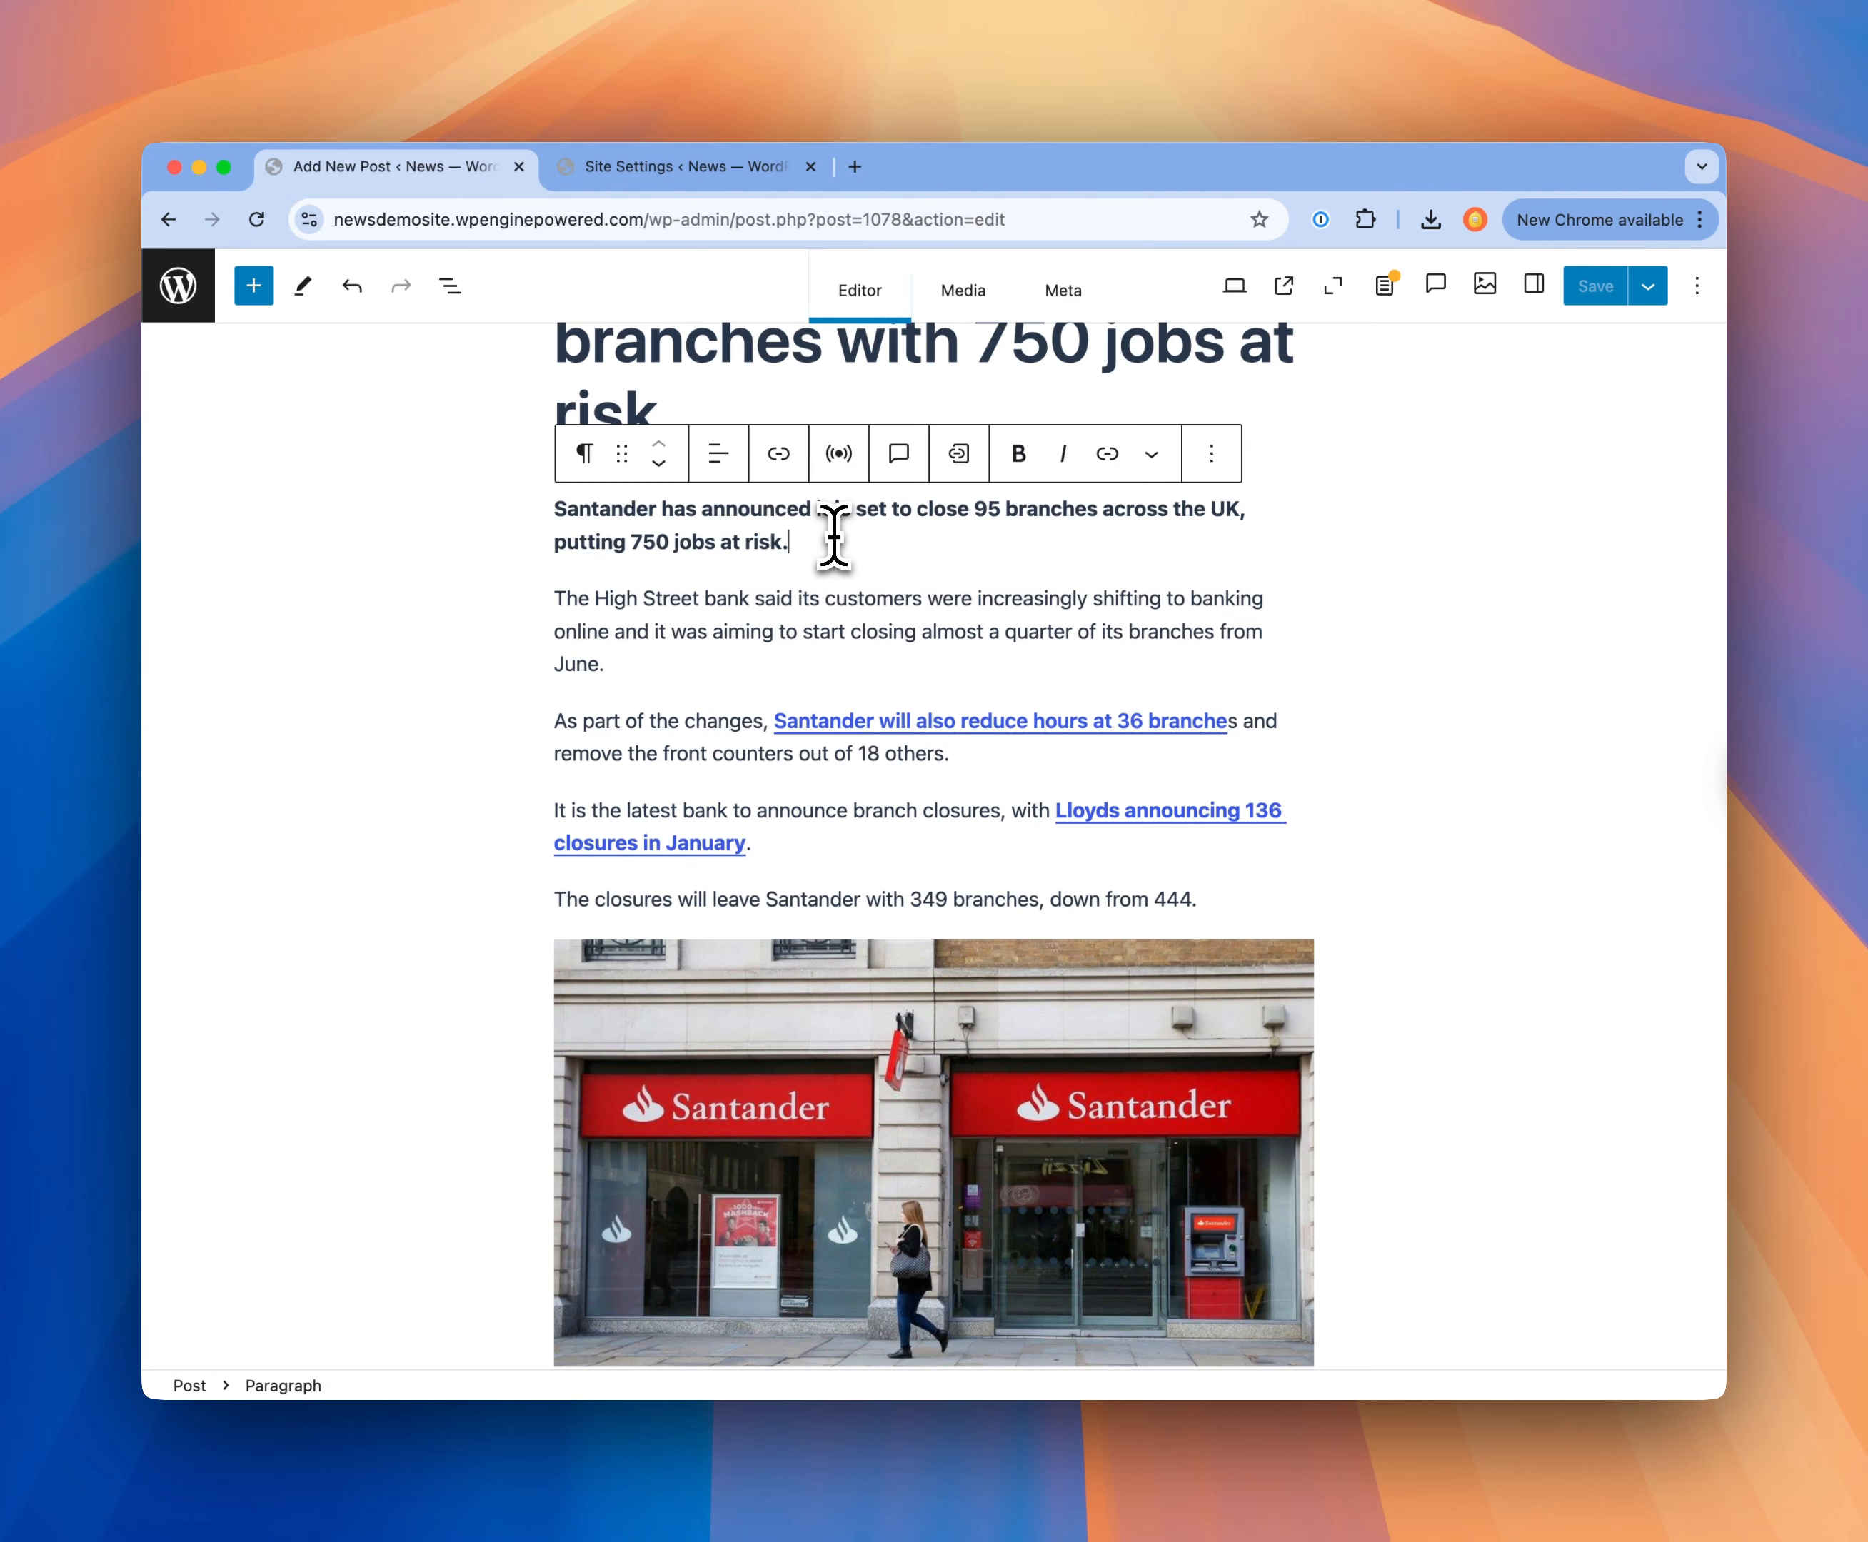
scroll(834, 536, down, 10)
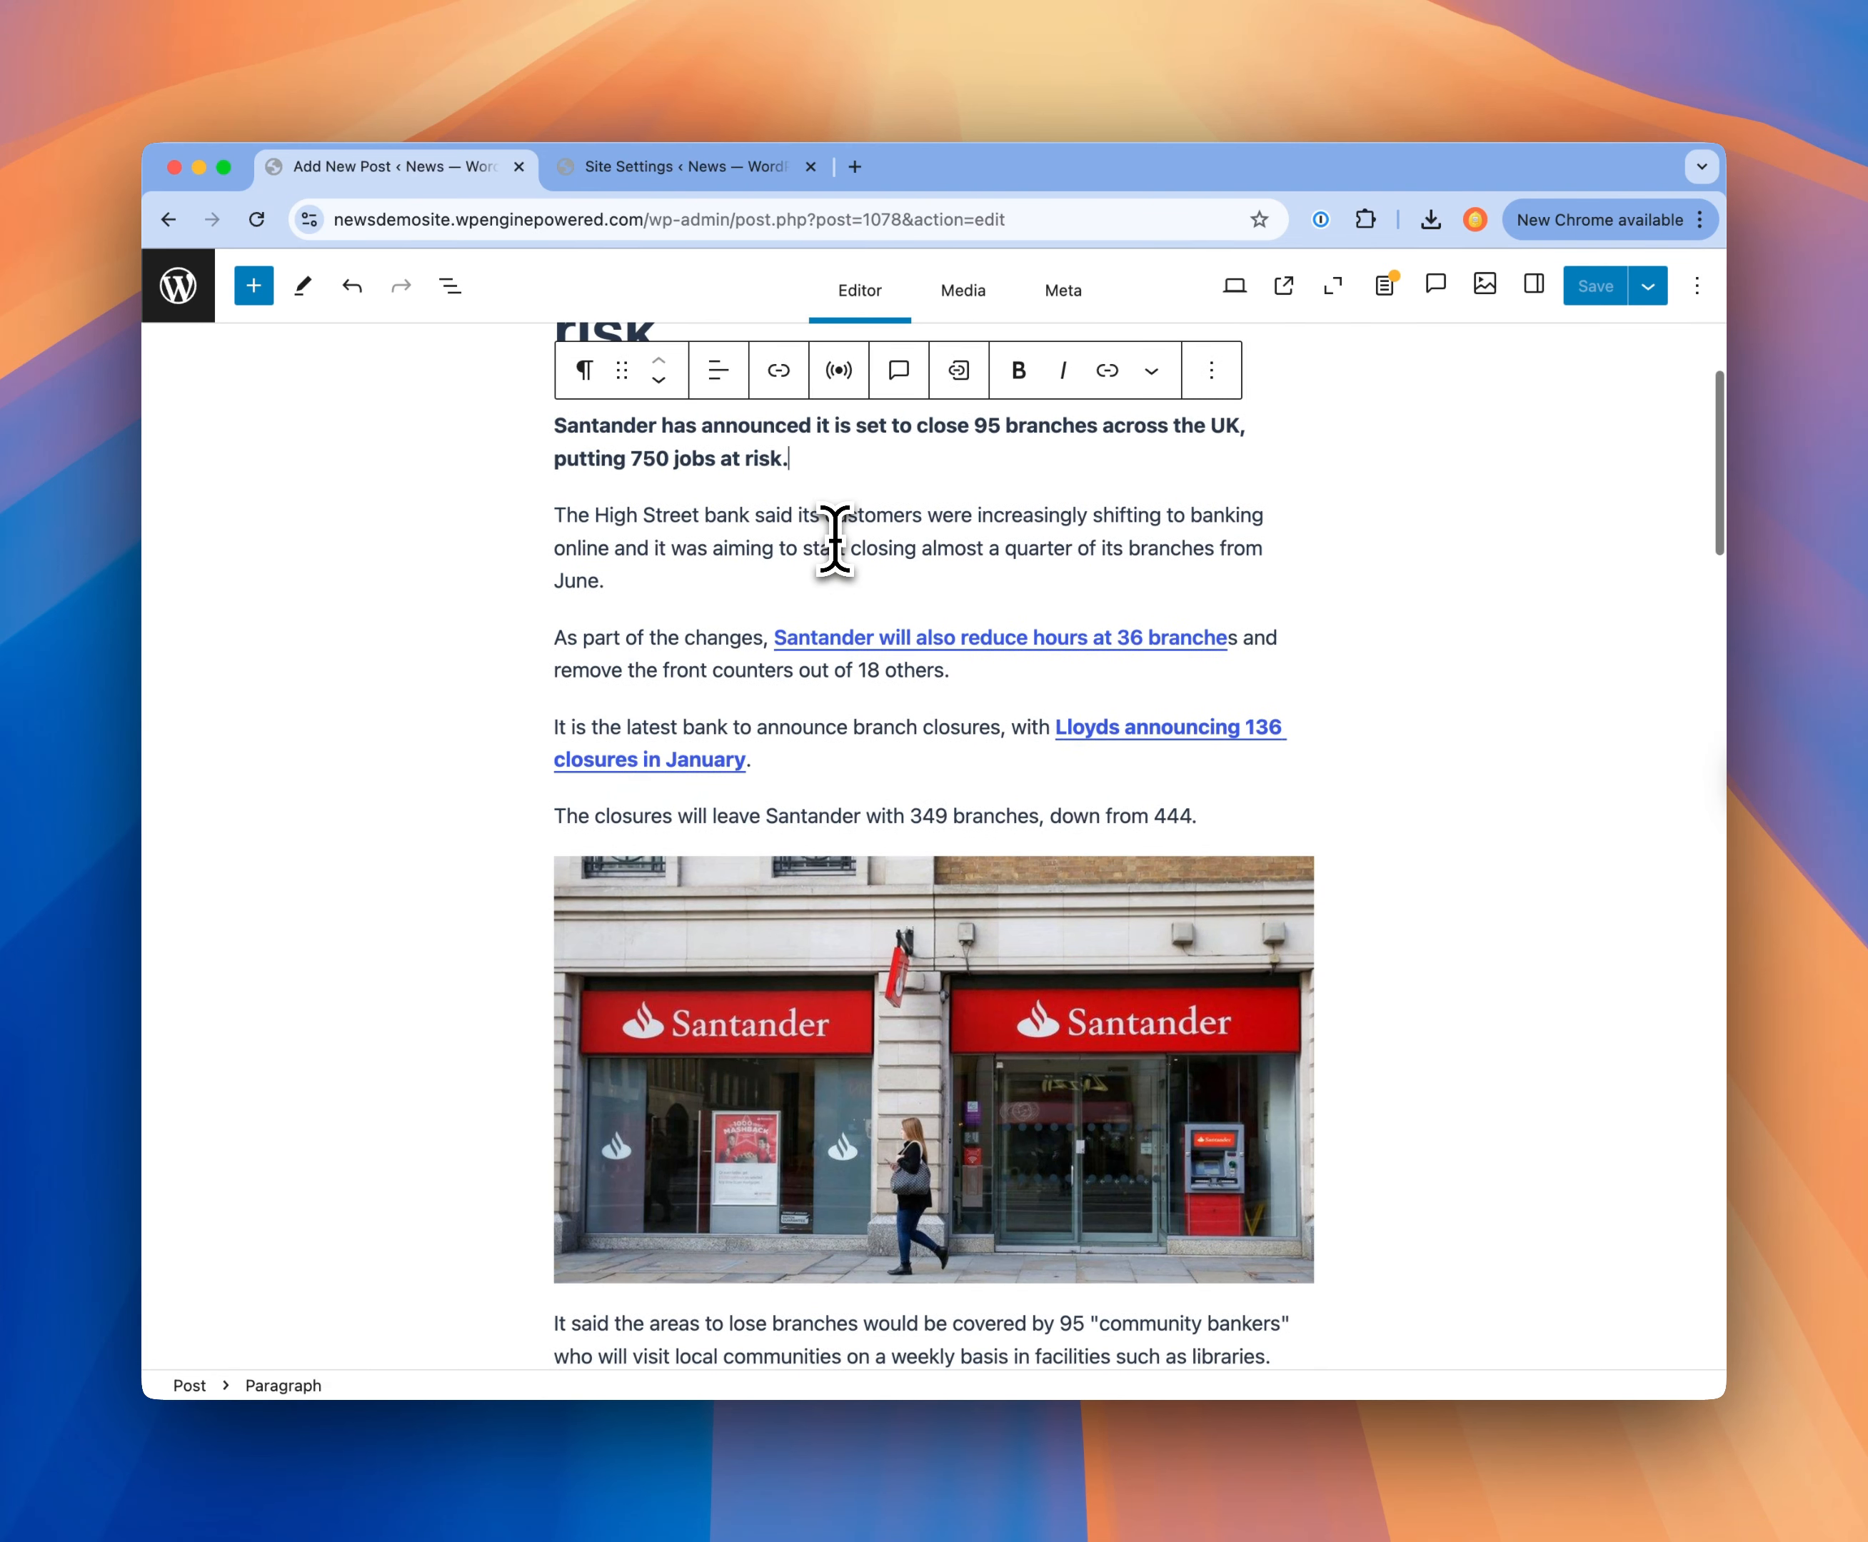
scroll(837, 539, down, 4)
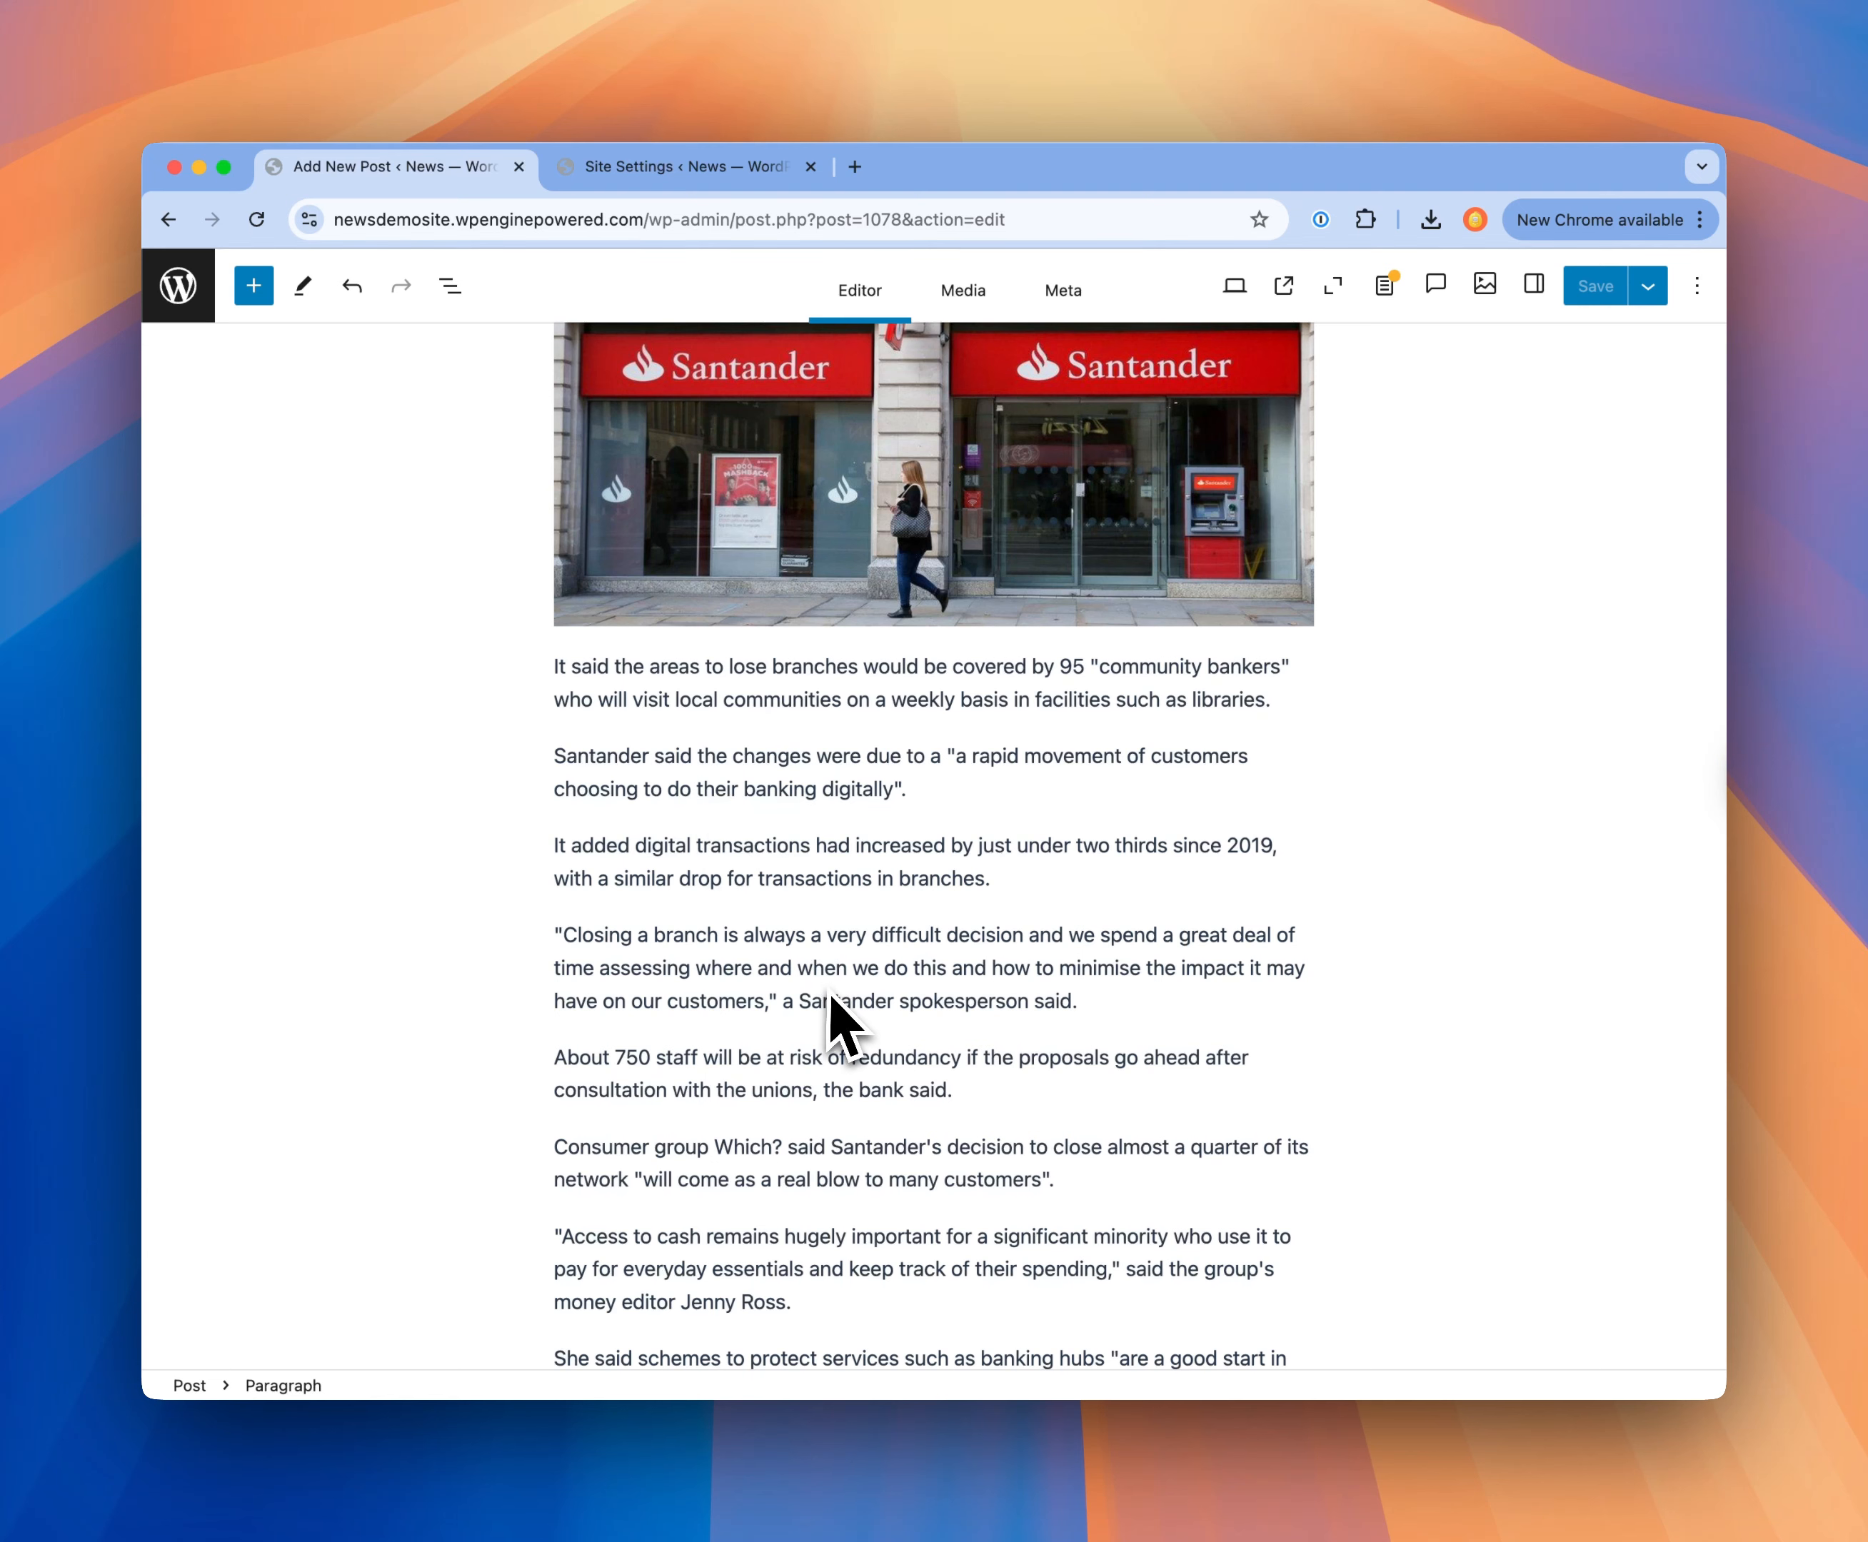
scroll(829, 993, up, 10)
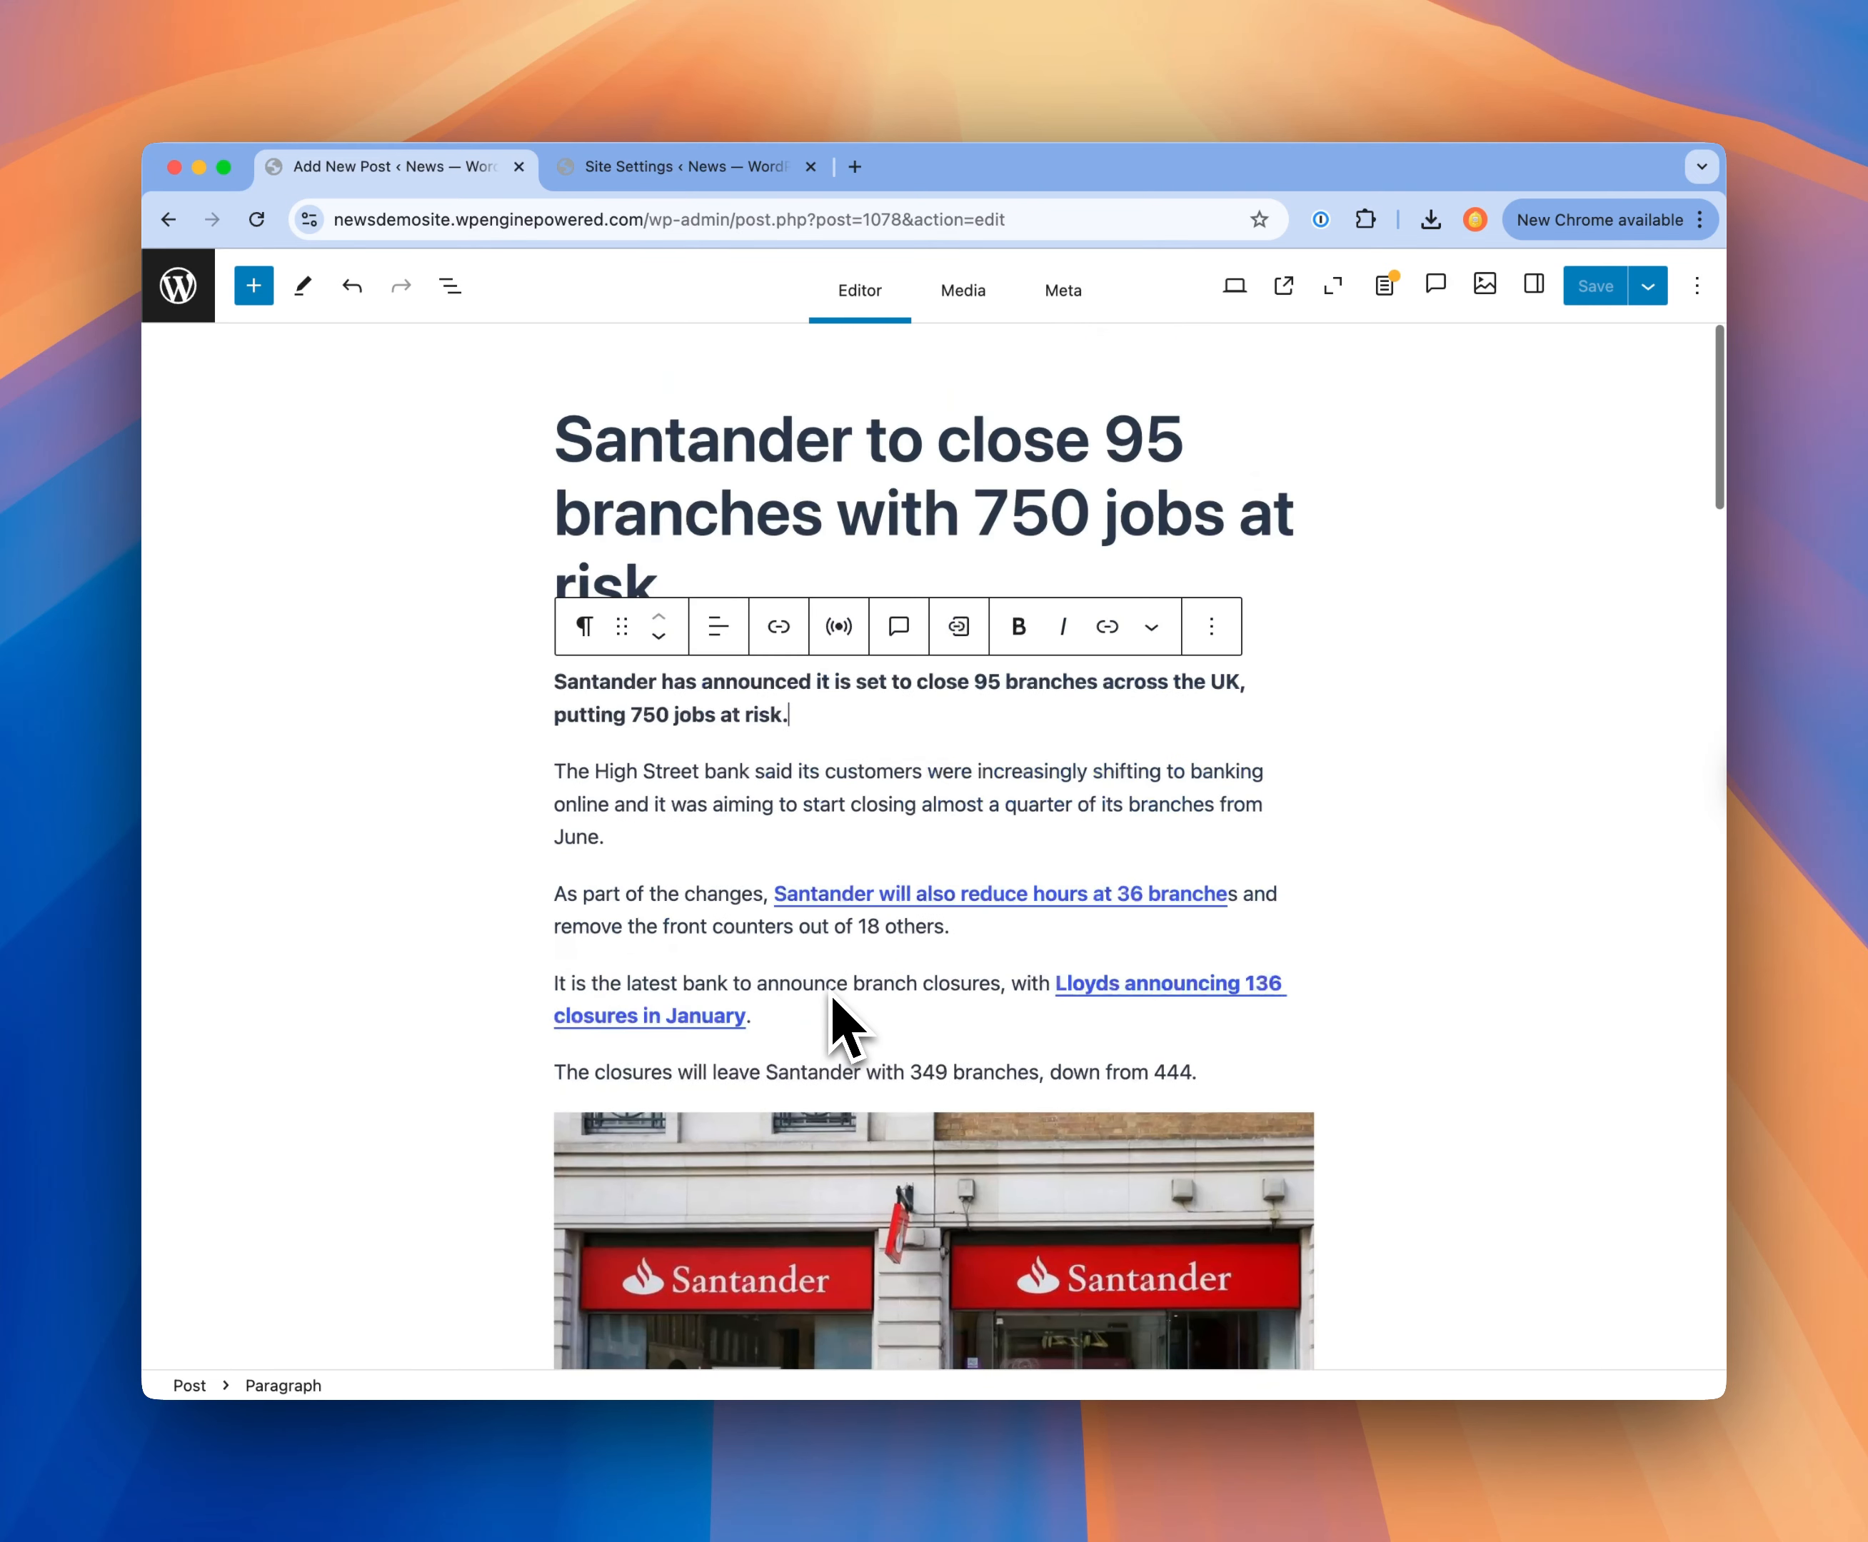
click(1170, 433)
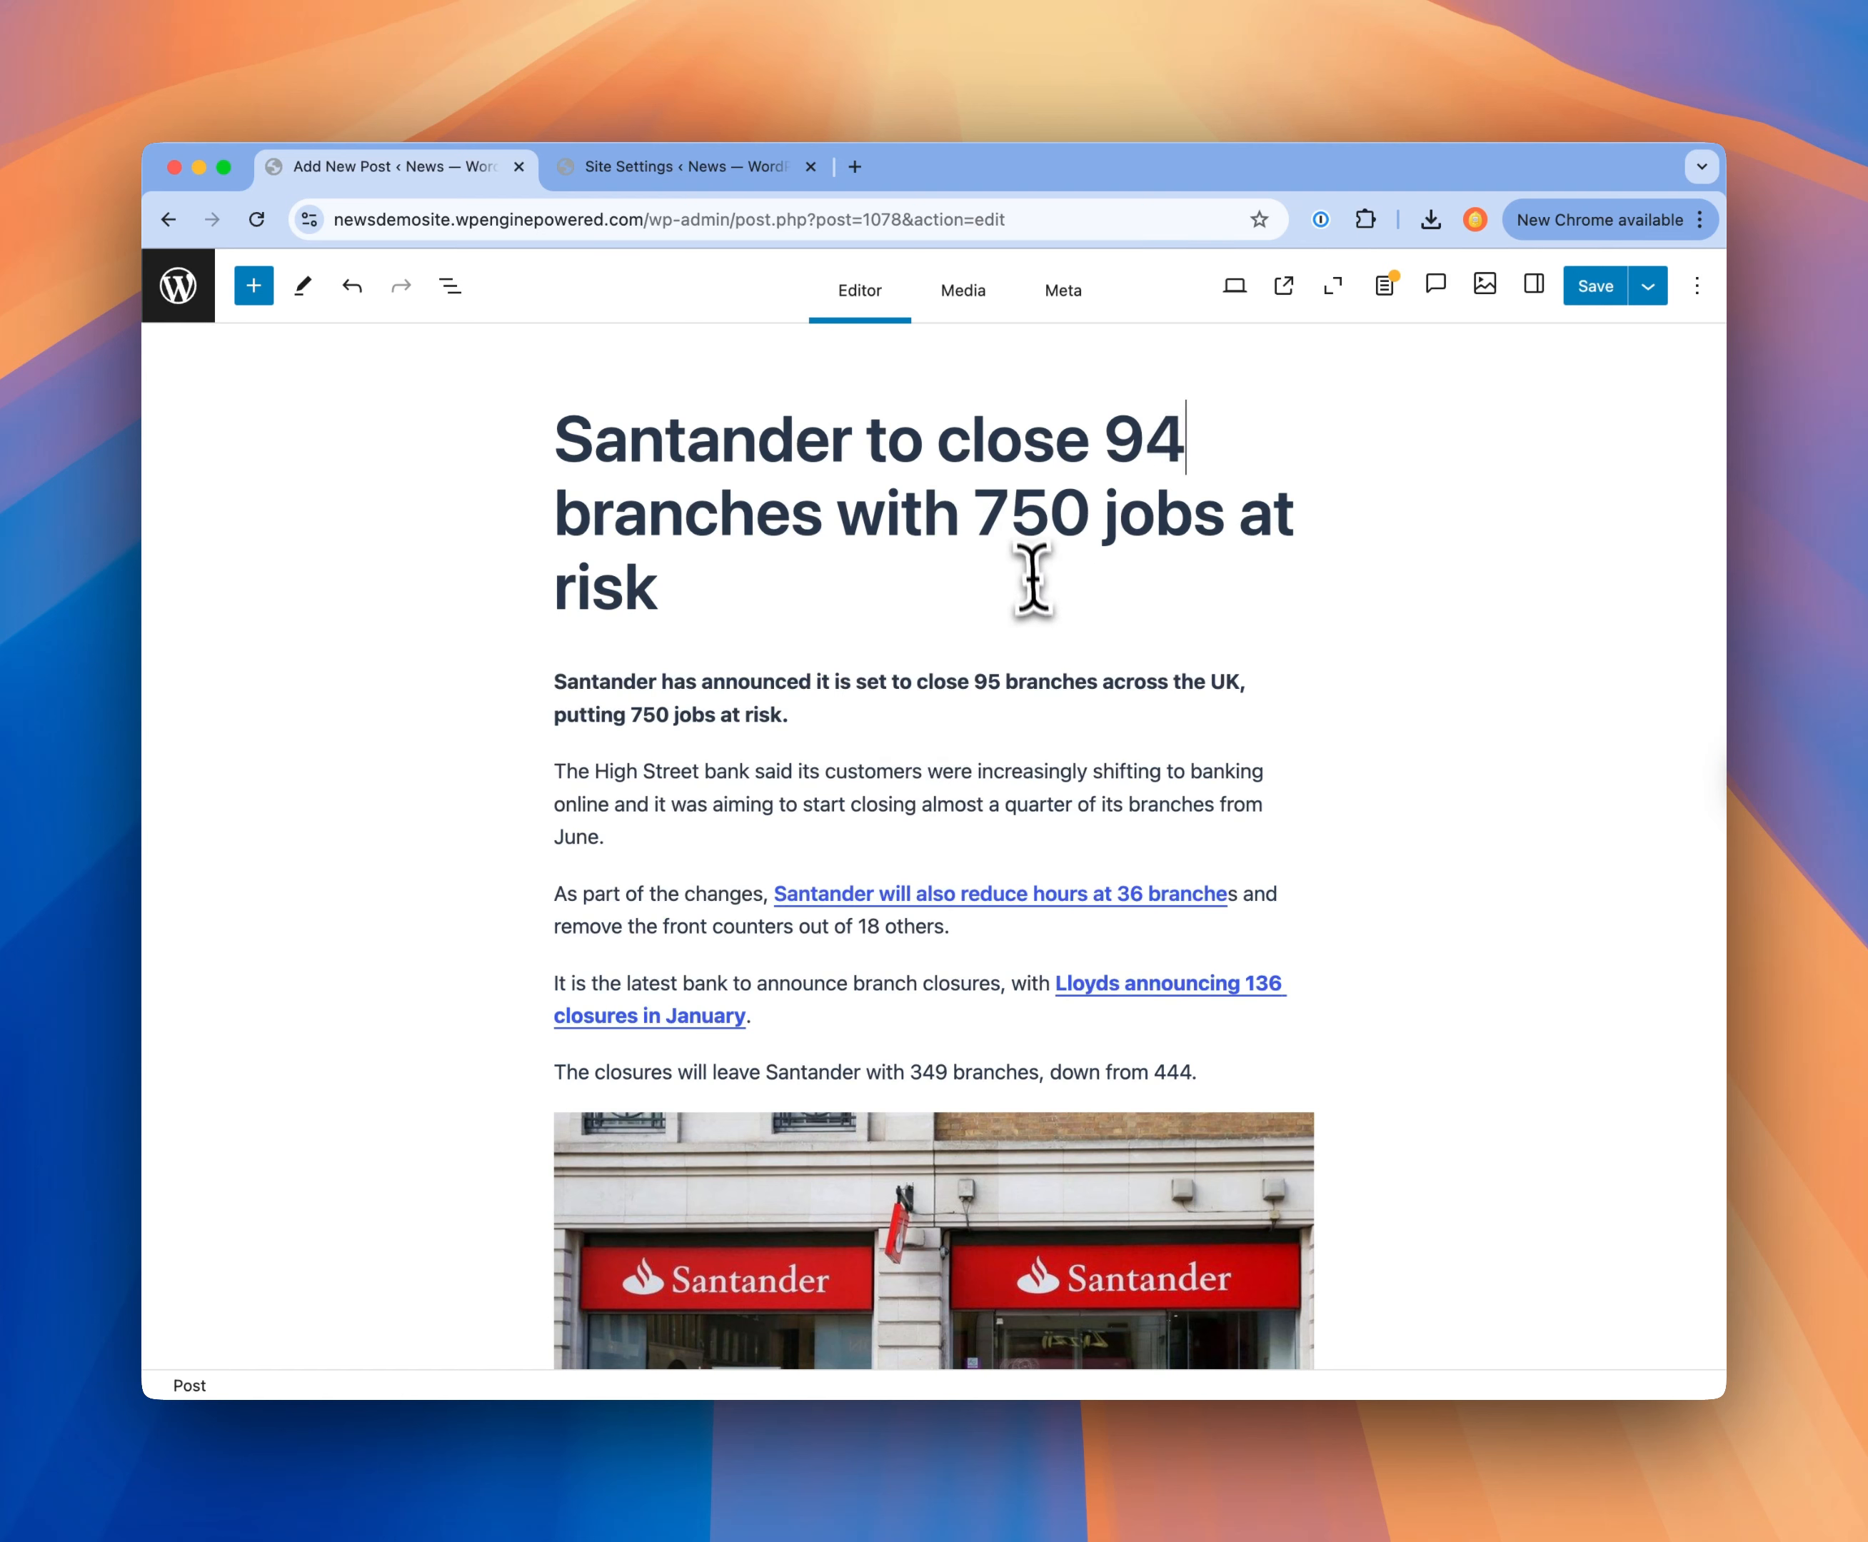
triple_click(1000, 685)
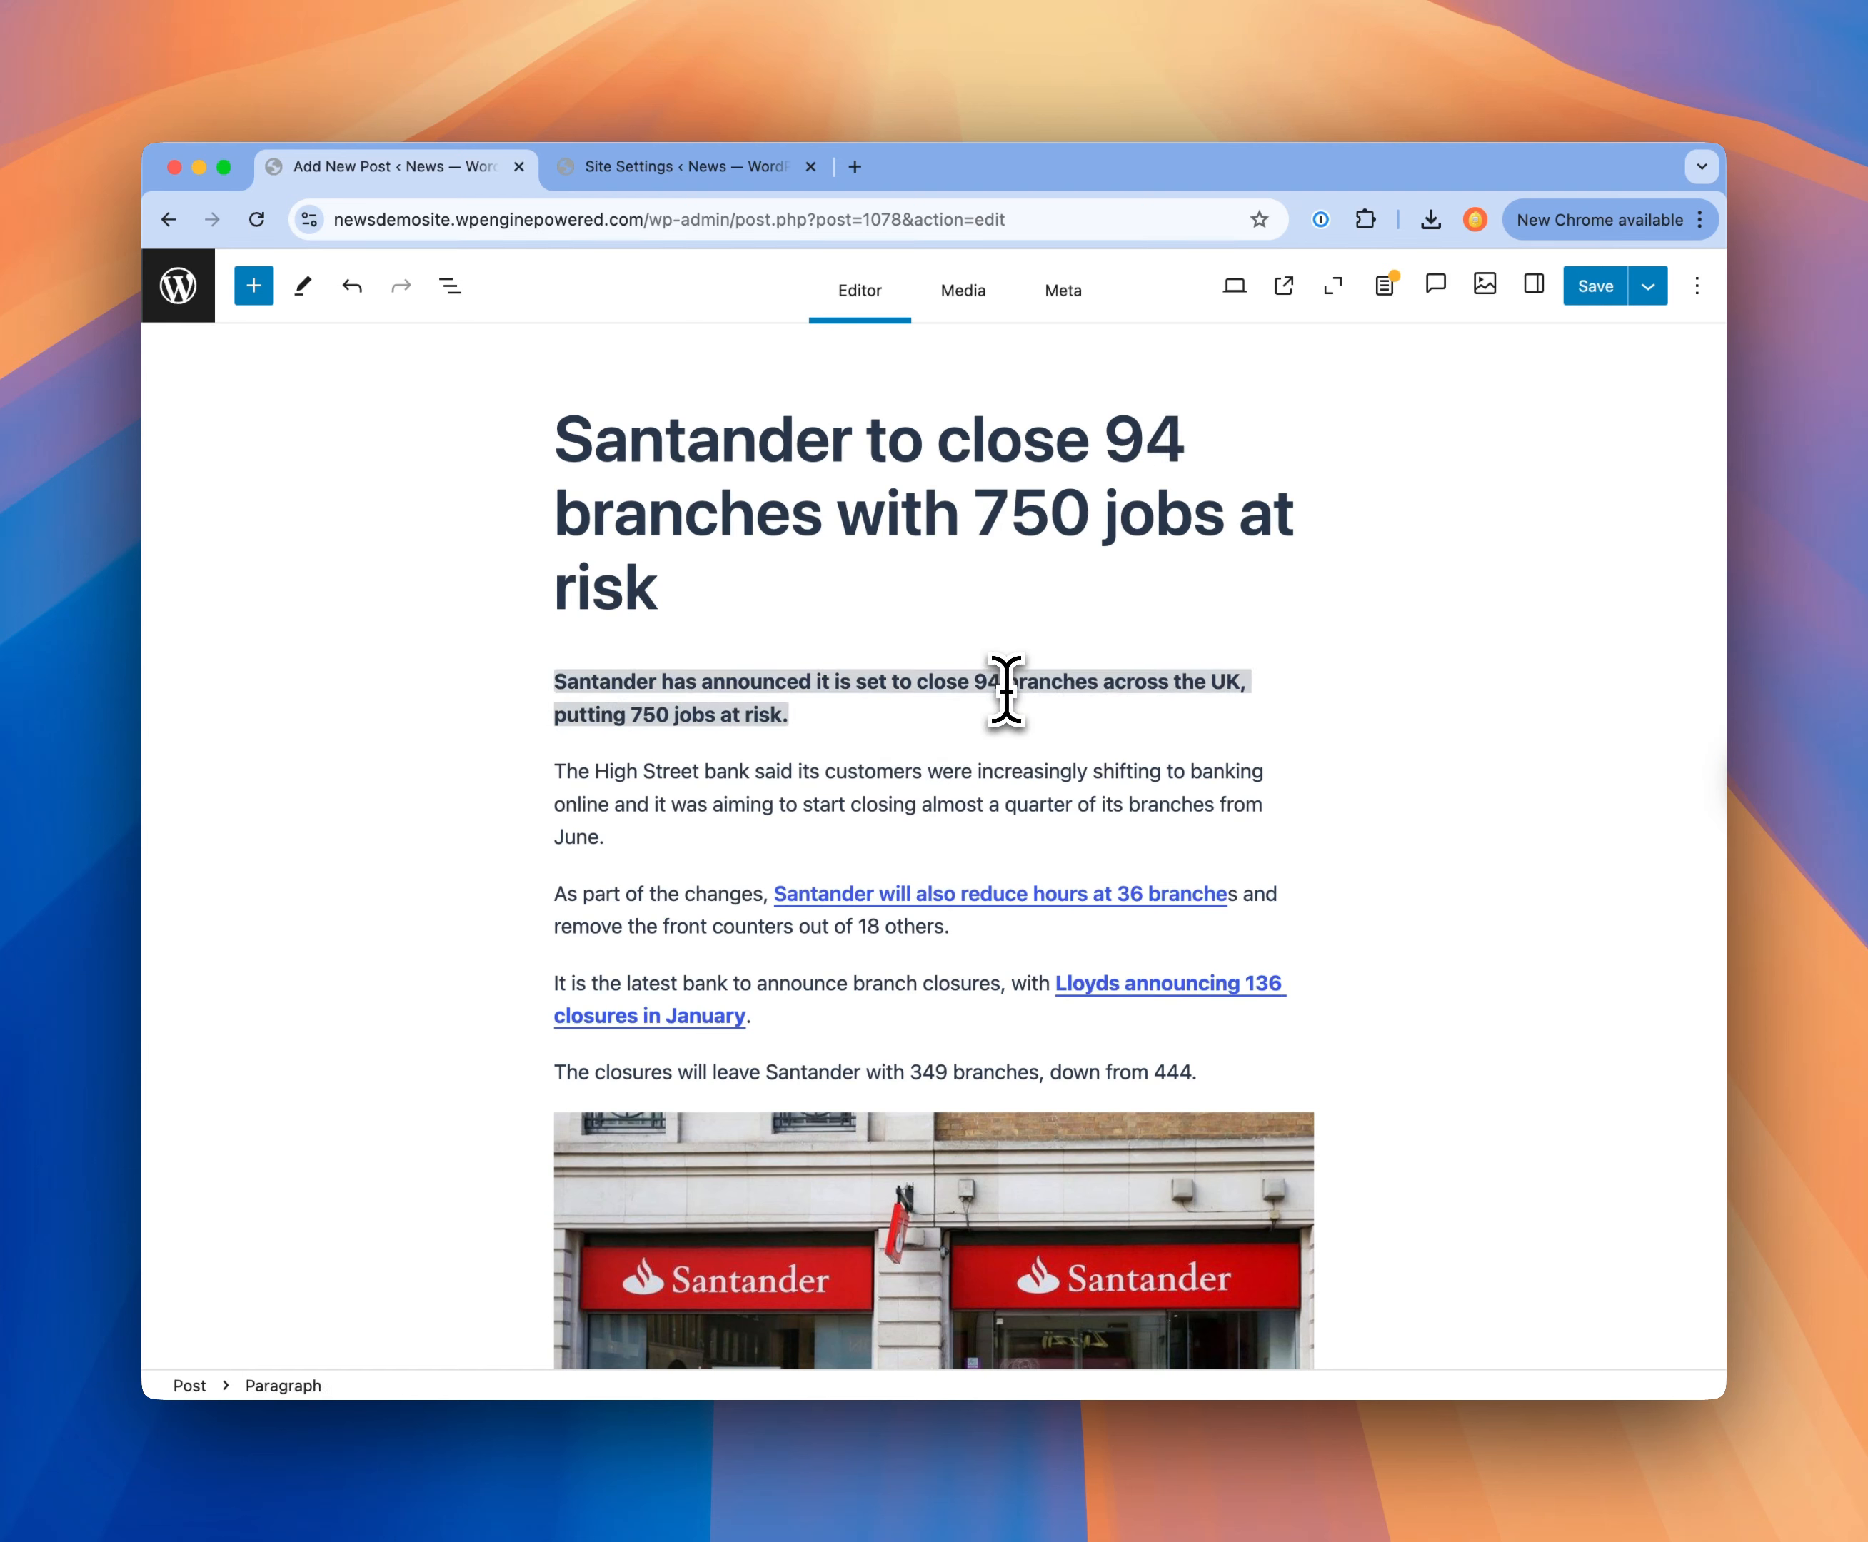
click(928, 771)
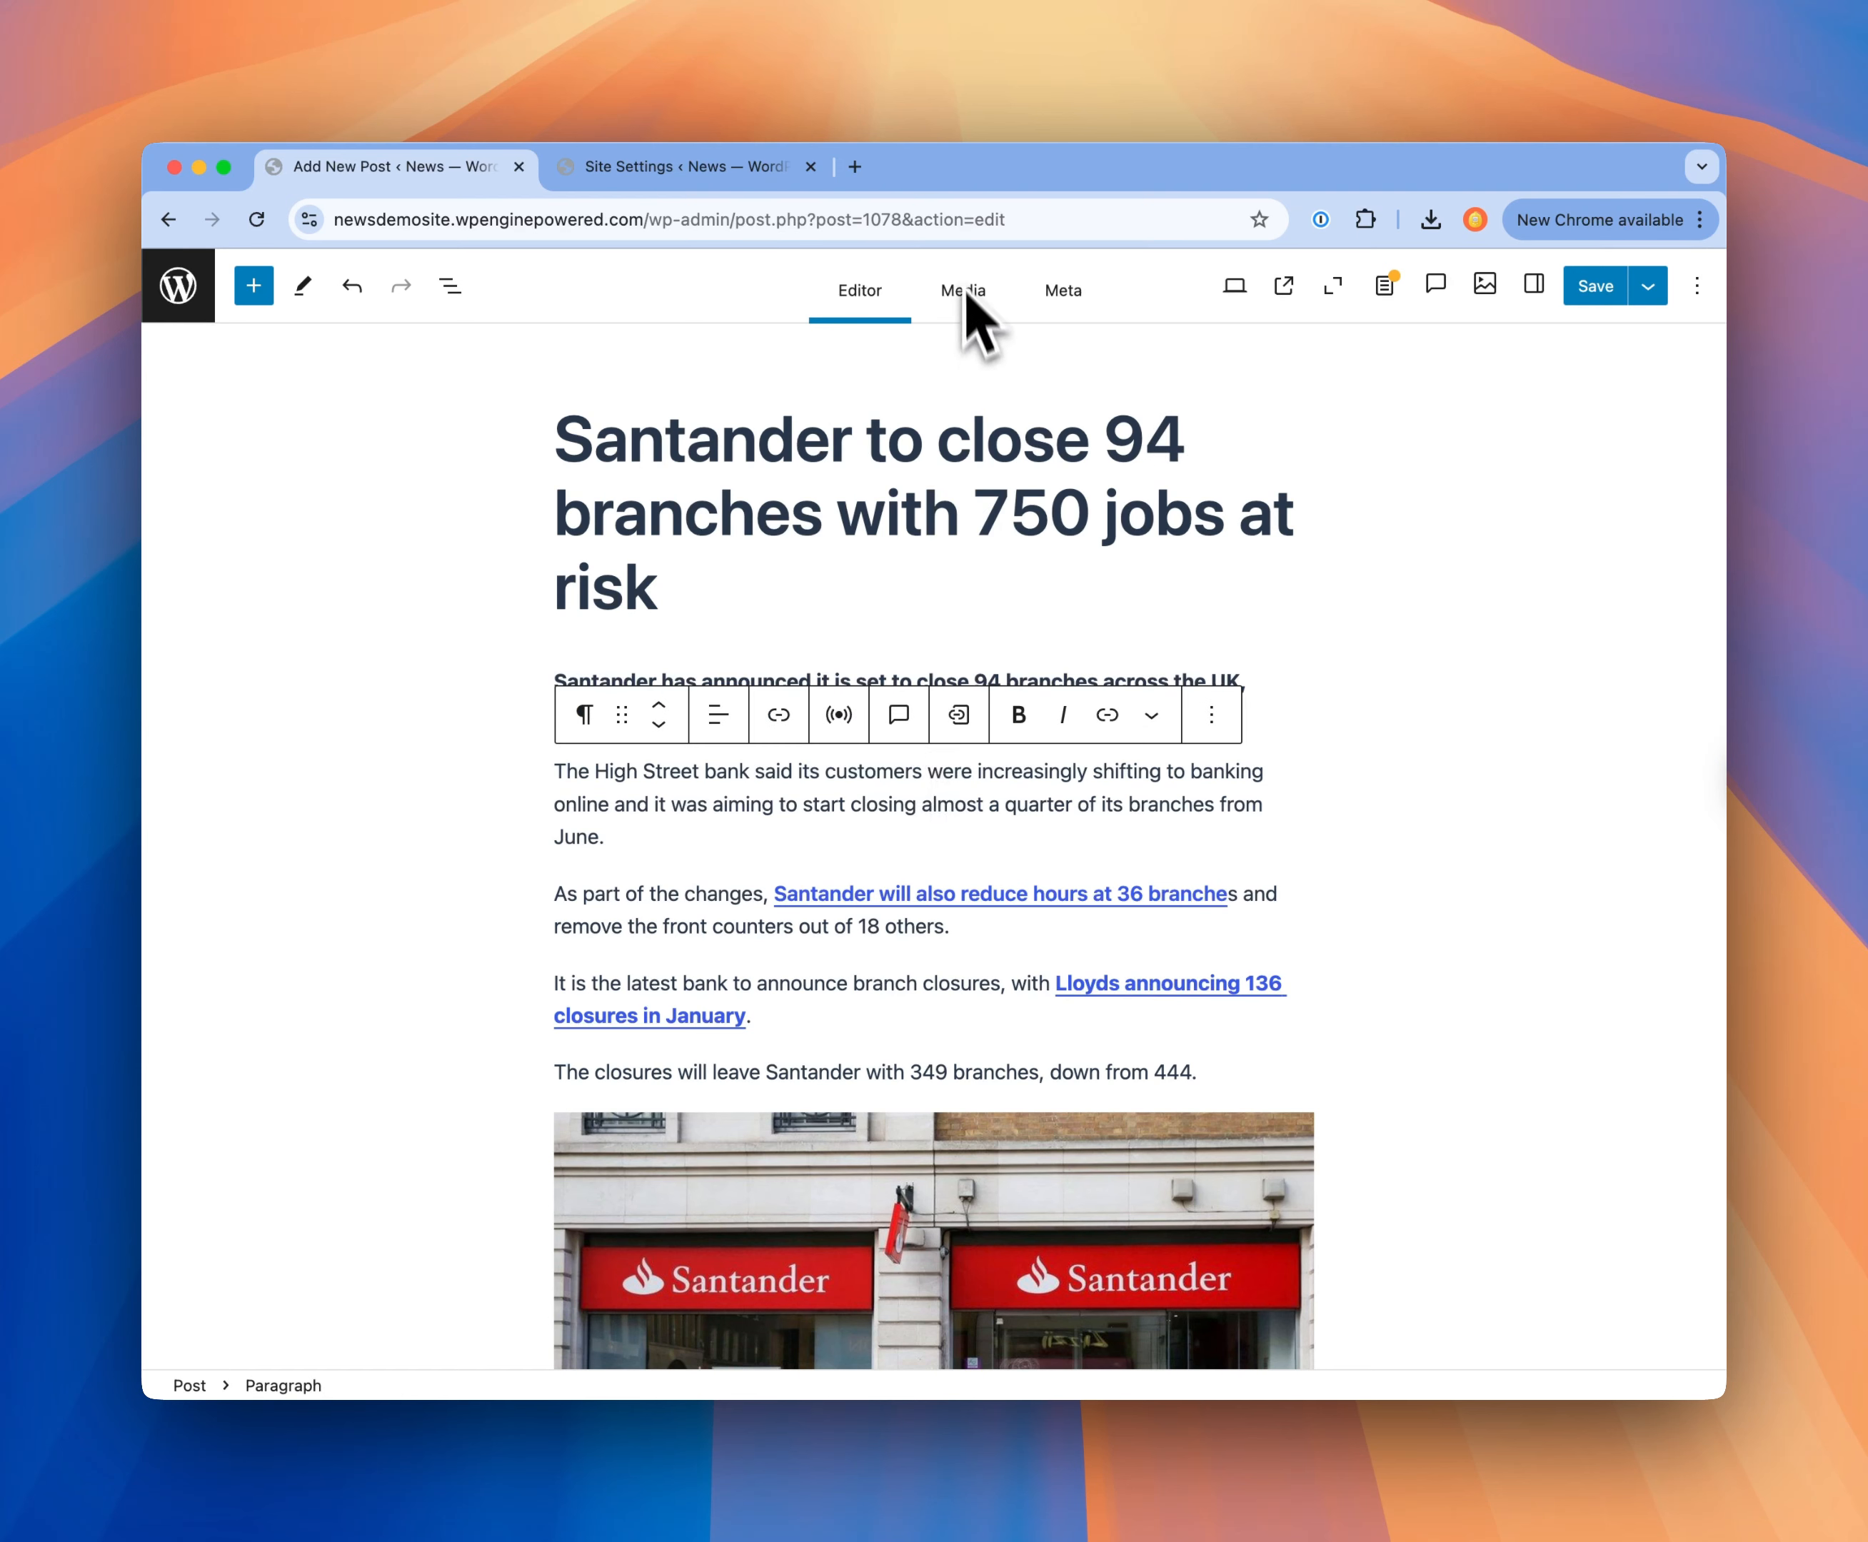
Step: Set the branch count in the post headline to 95, and change it to 94 through the Headline metadata field
click(1179, 442)
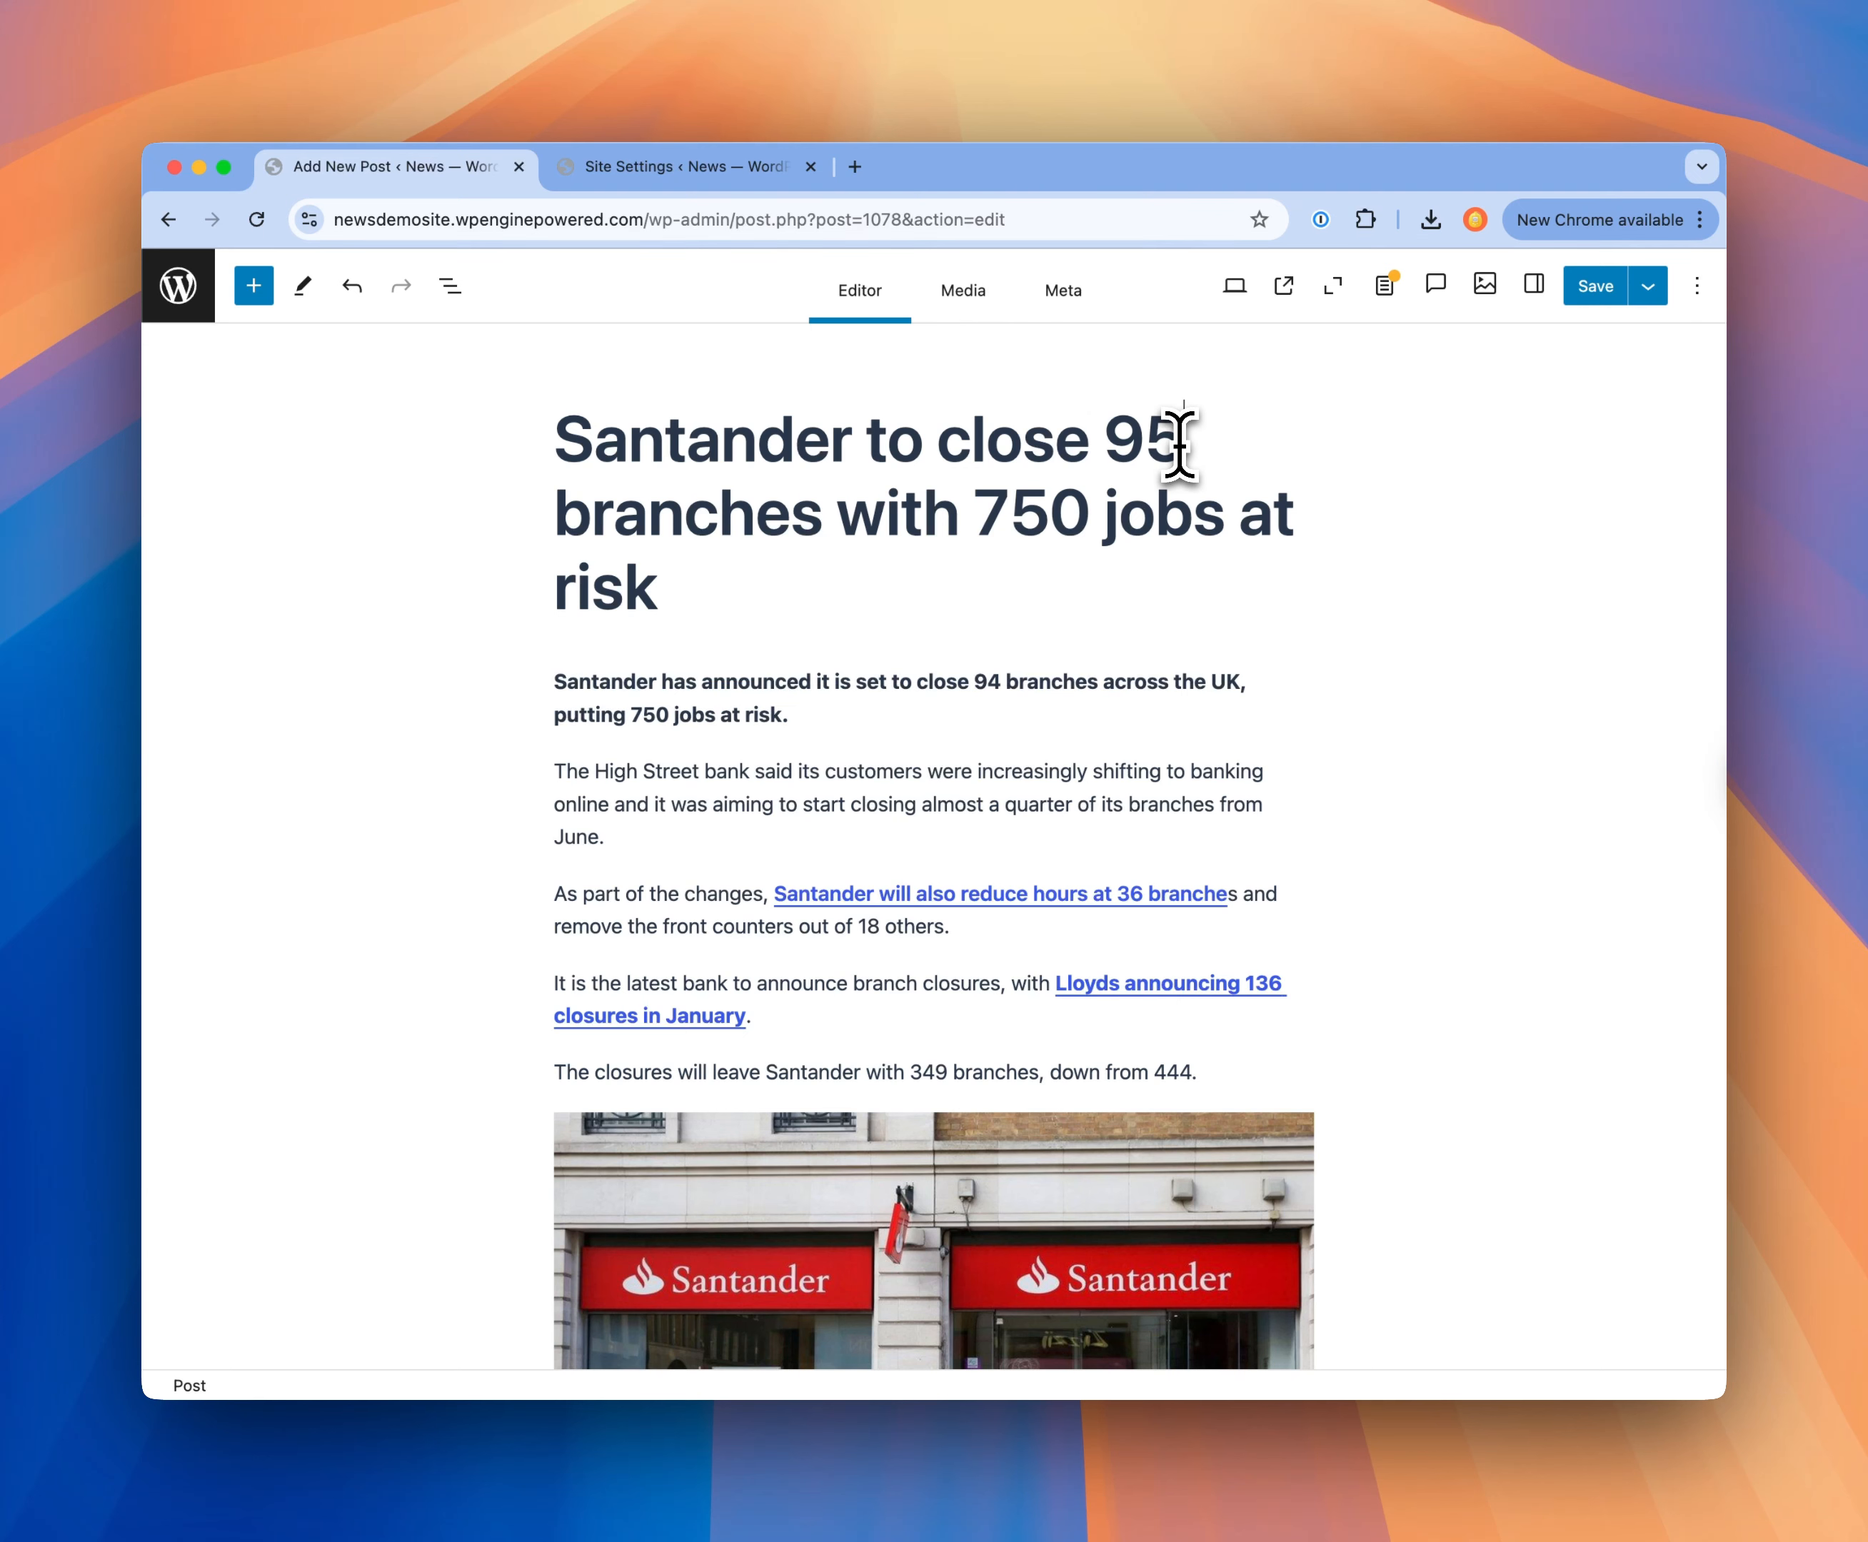
click(1065, 295)
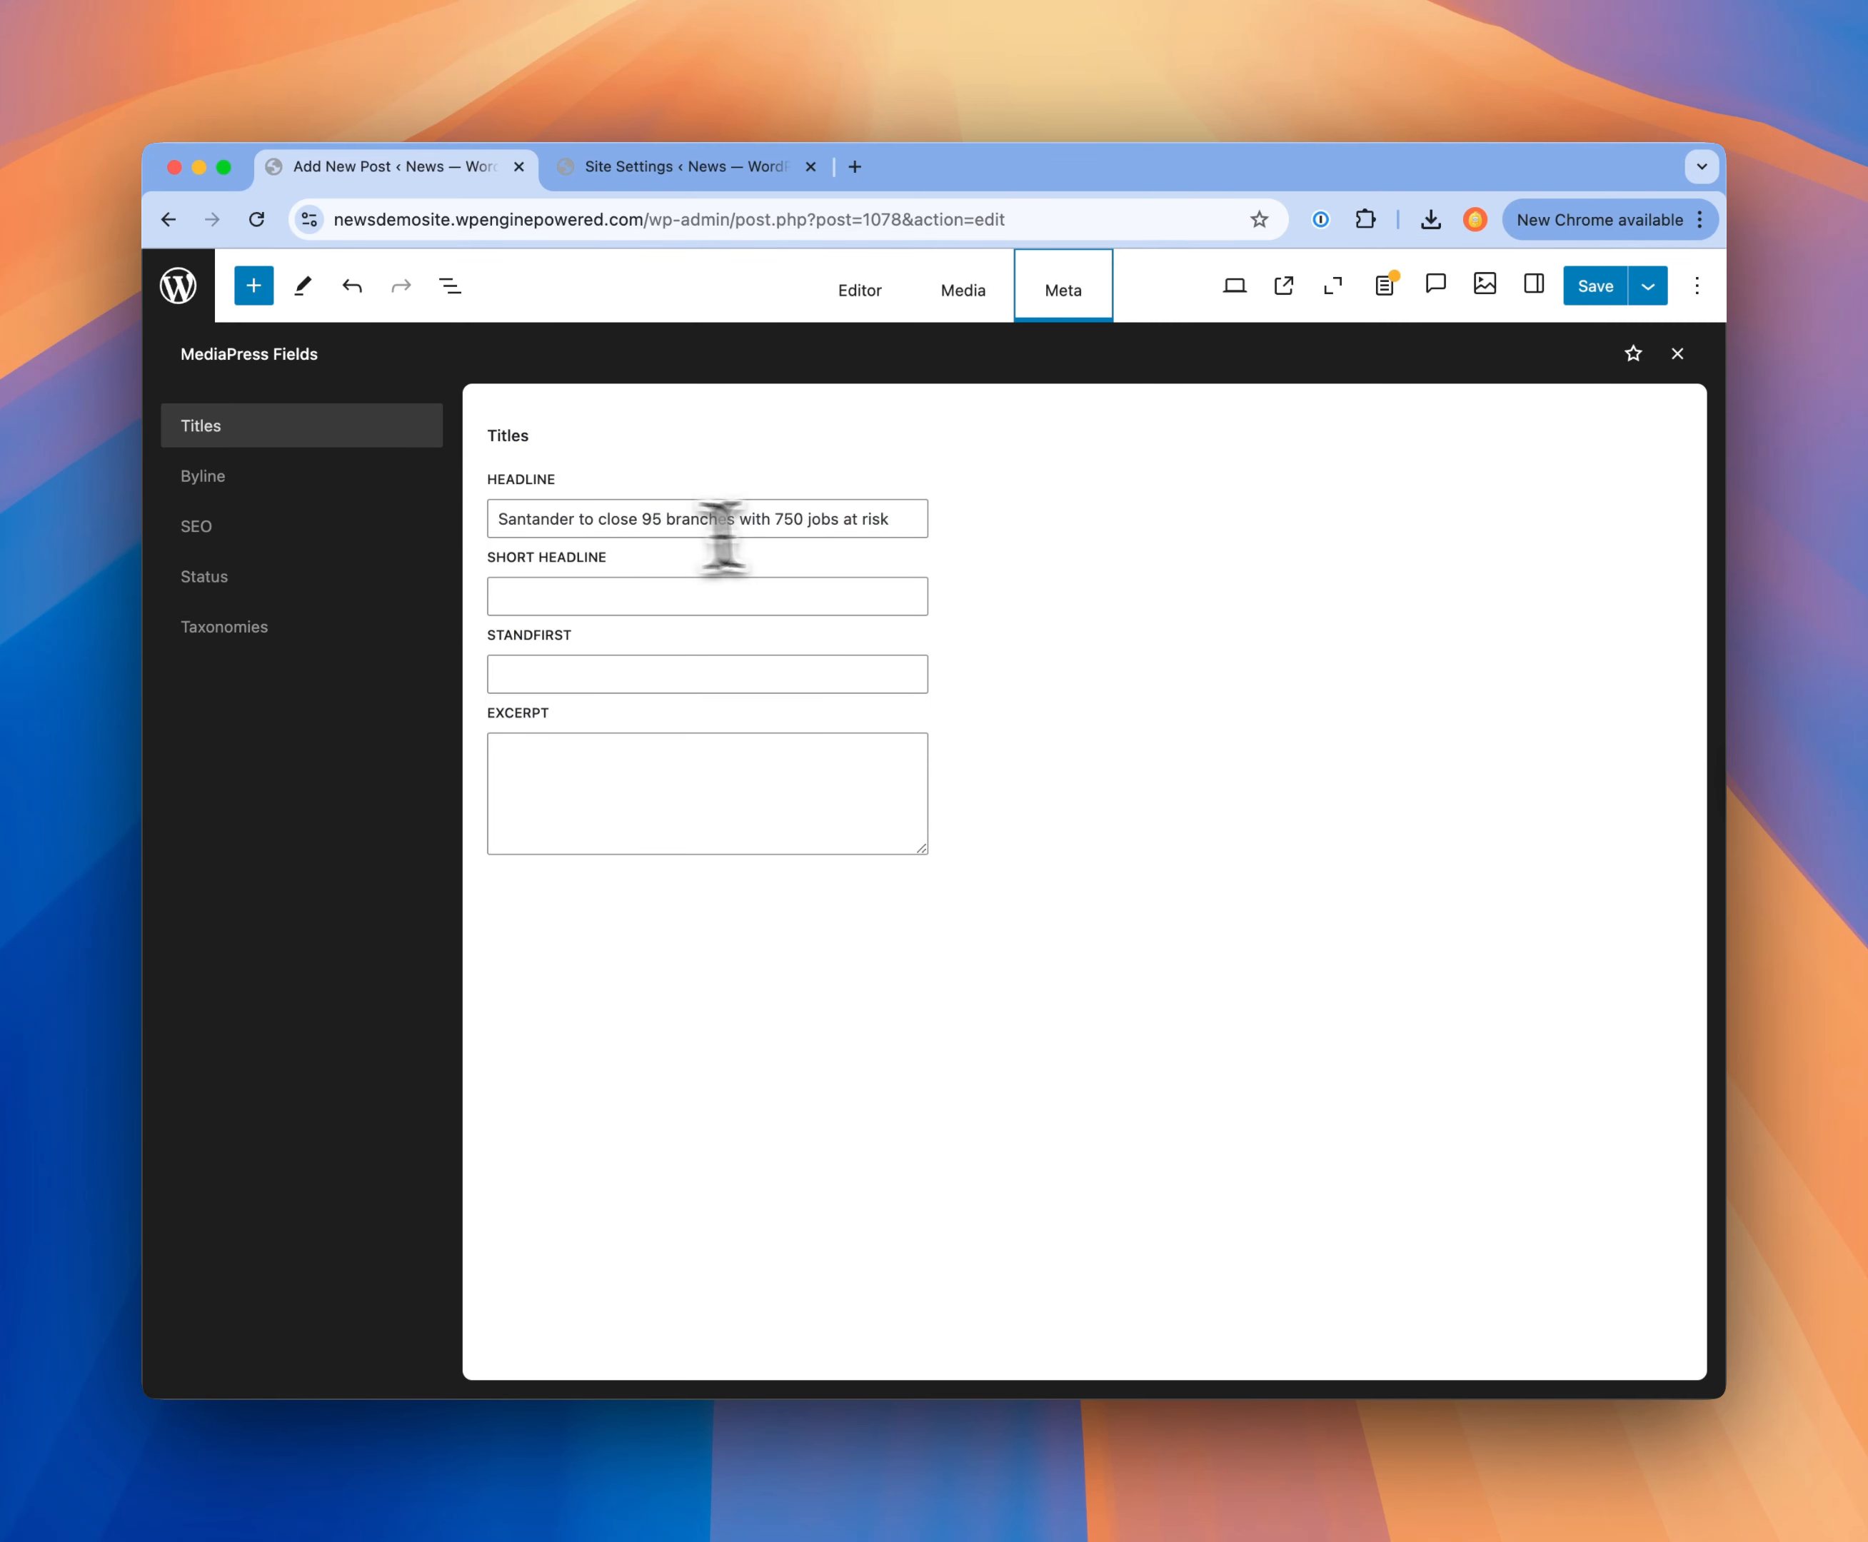
click(659, 518)
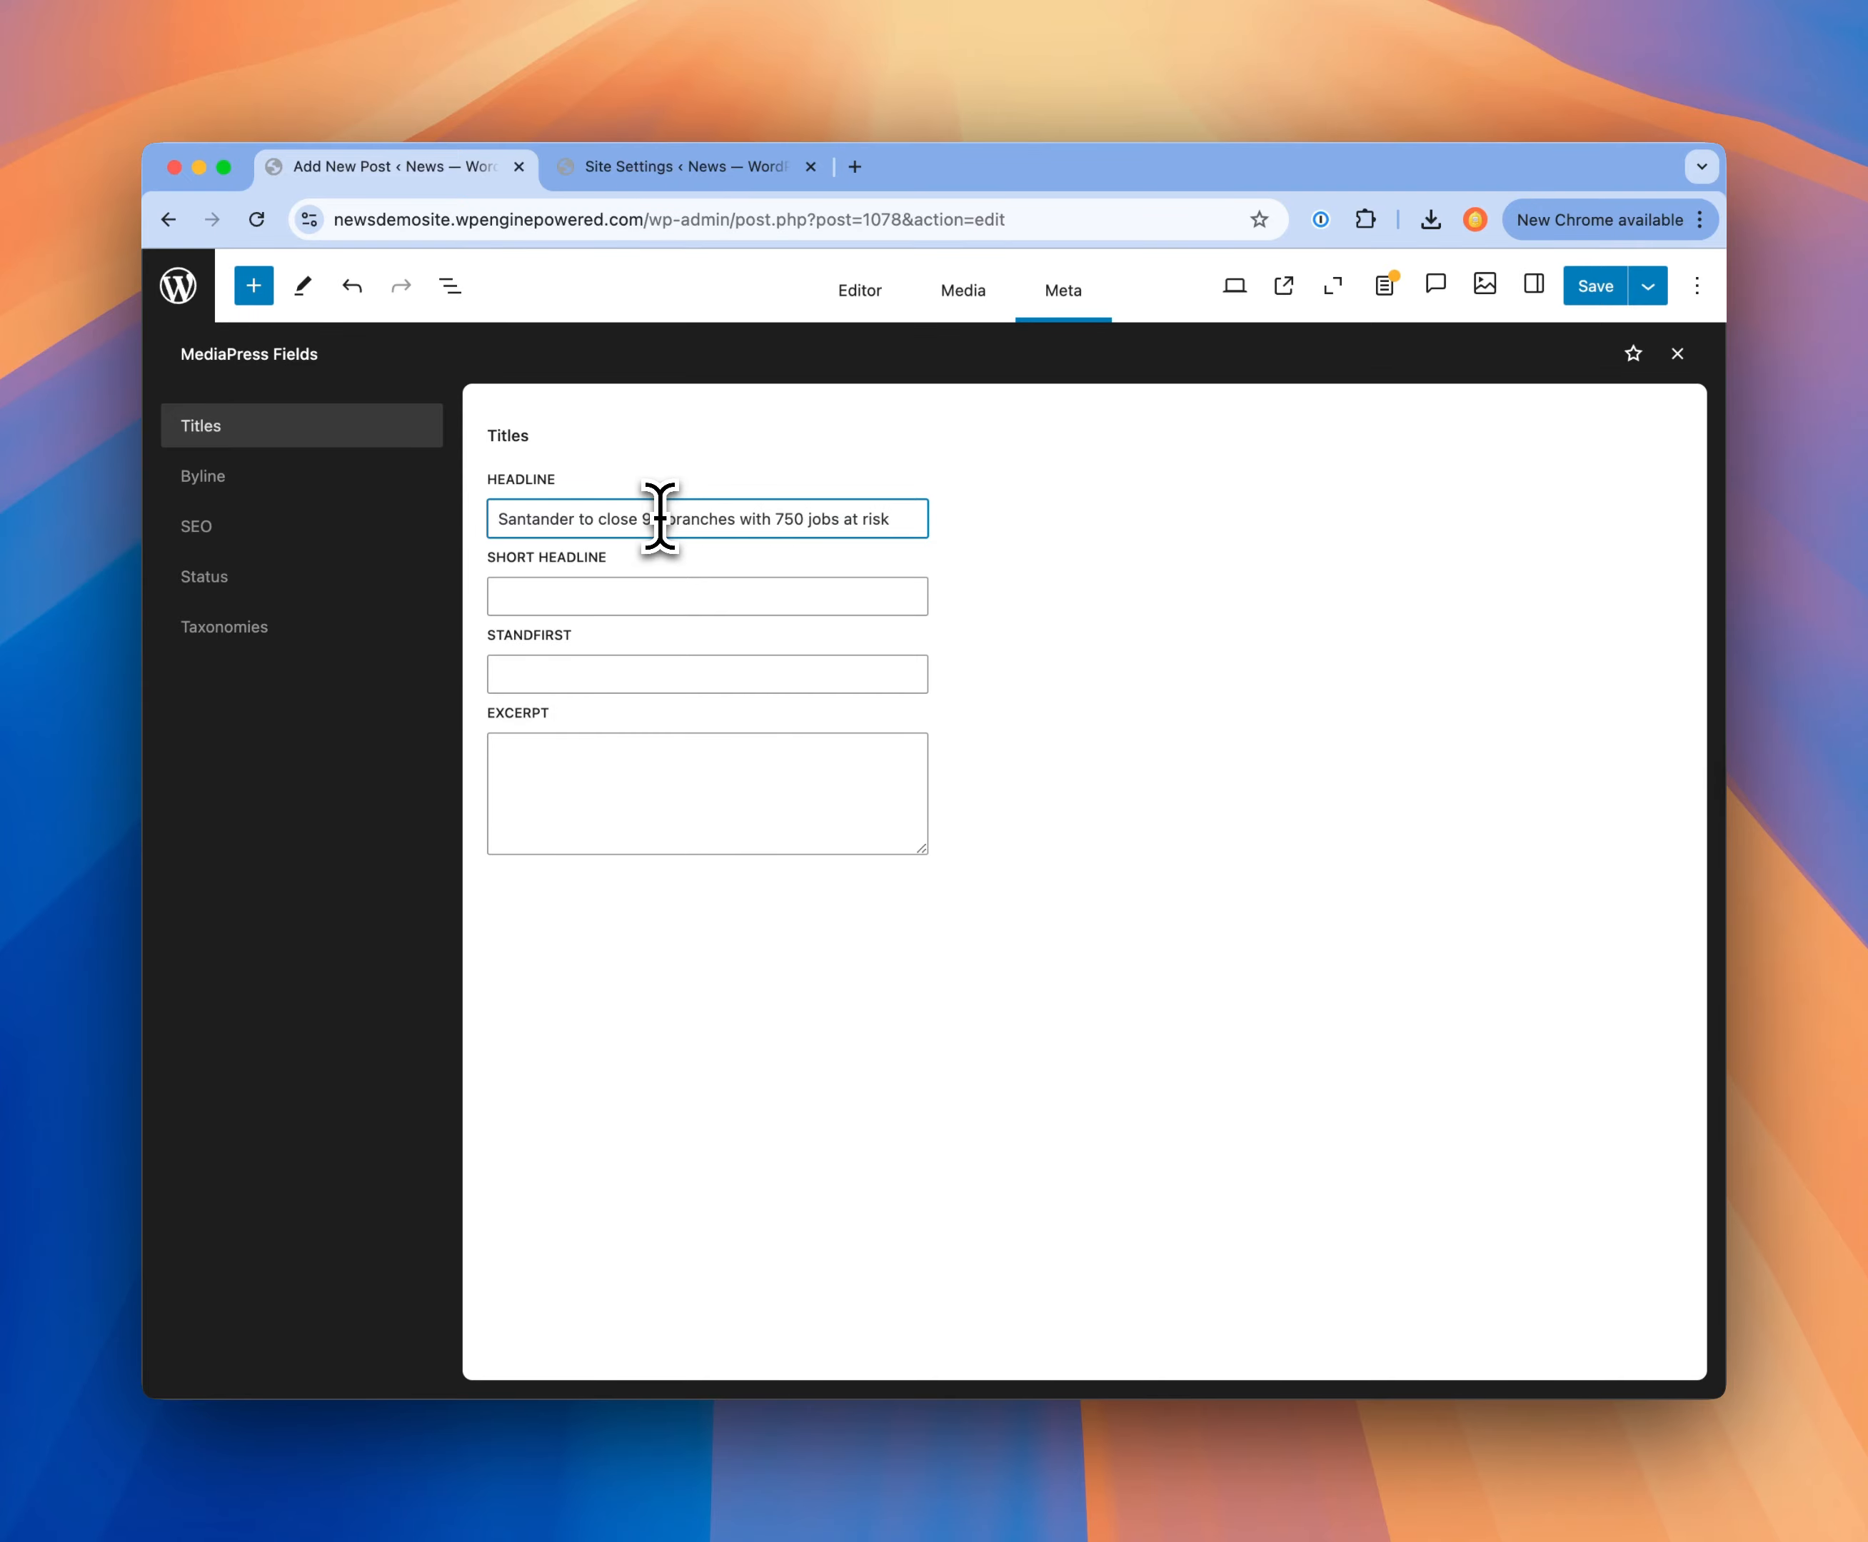
click(859, 292)
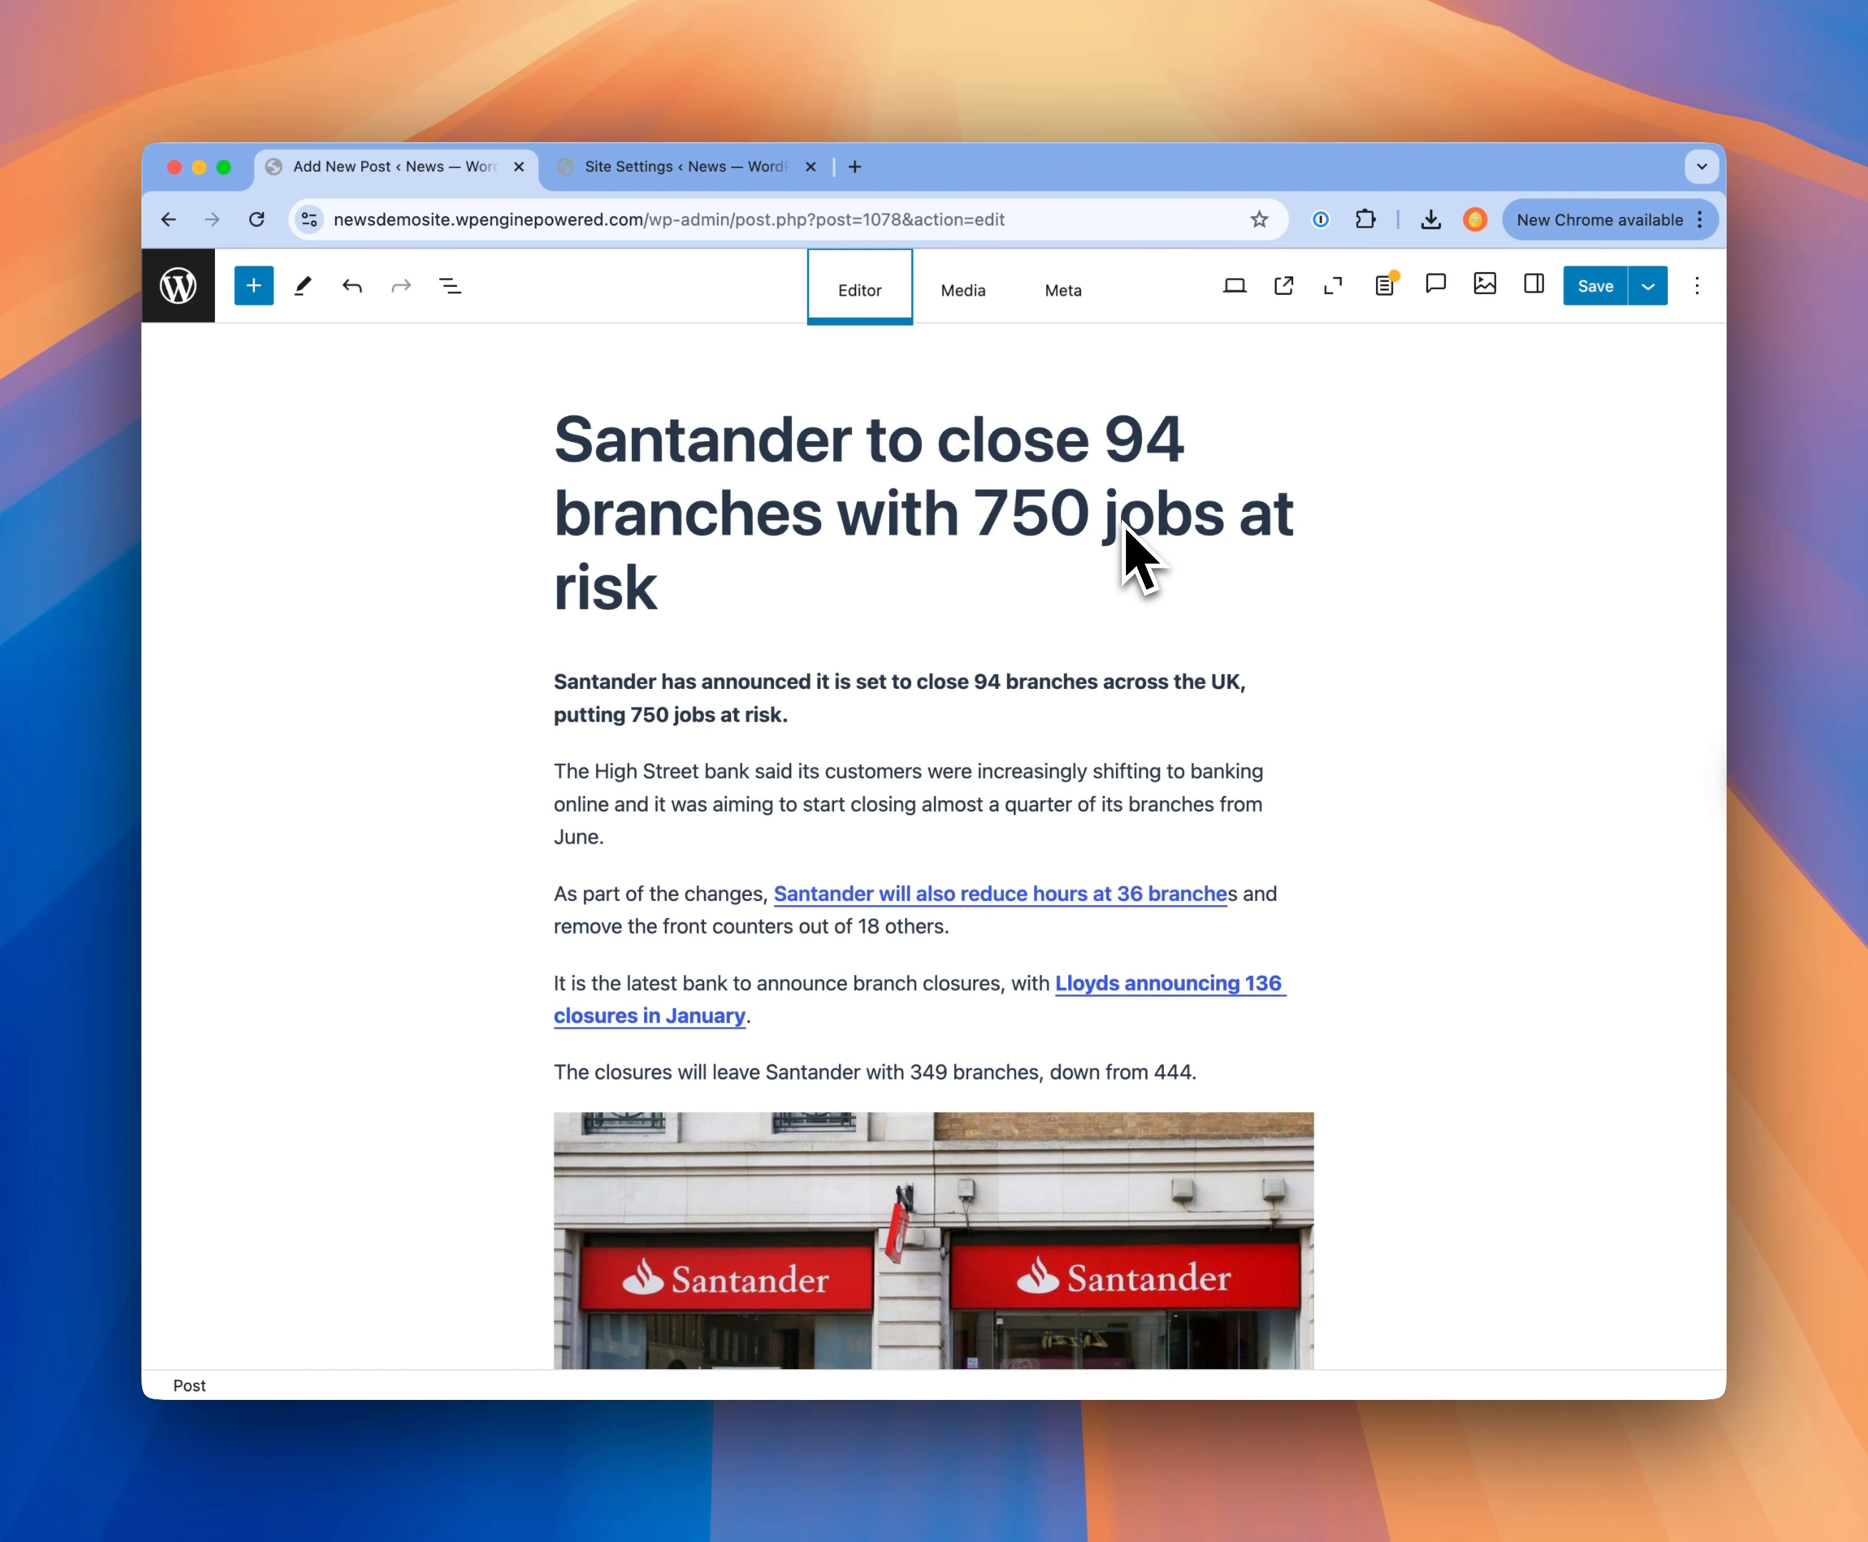
Step: Change the number of closing branches to 94 in the SEO headline and SEO description, and save the published post
scroll(1128, 556, down, 3)
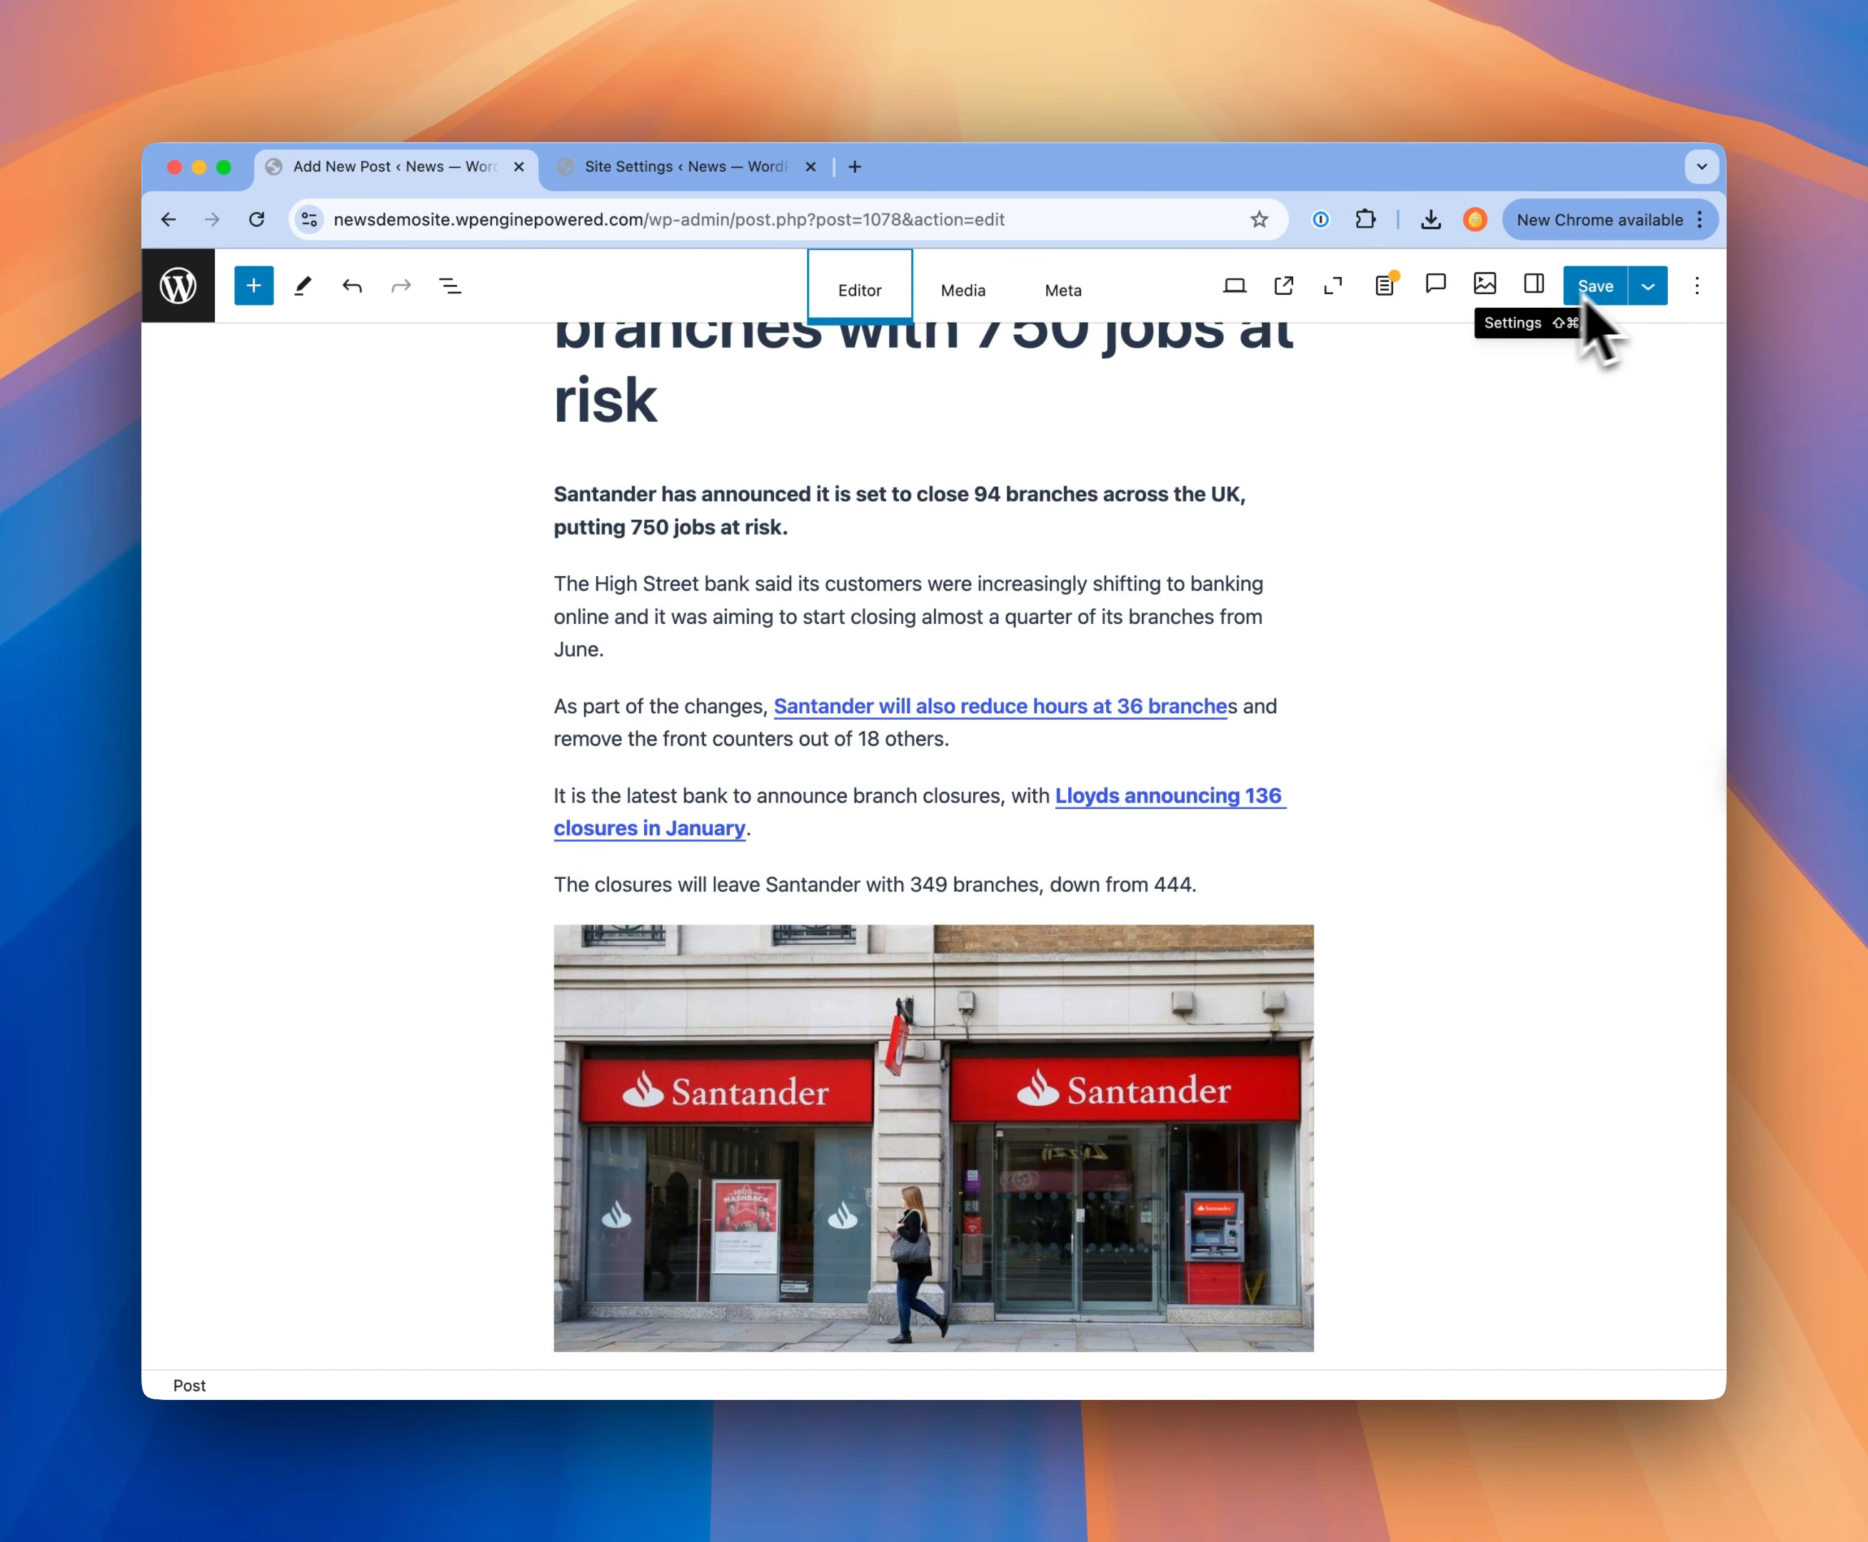
click(1064, 293)
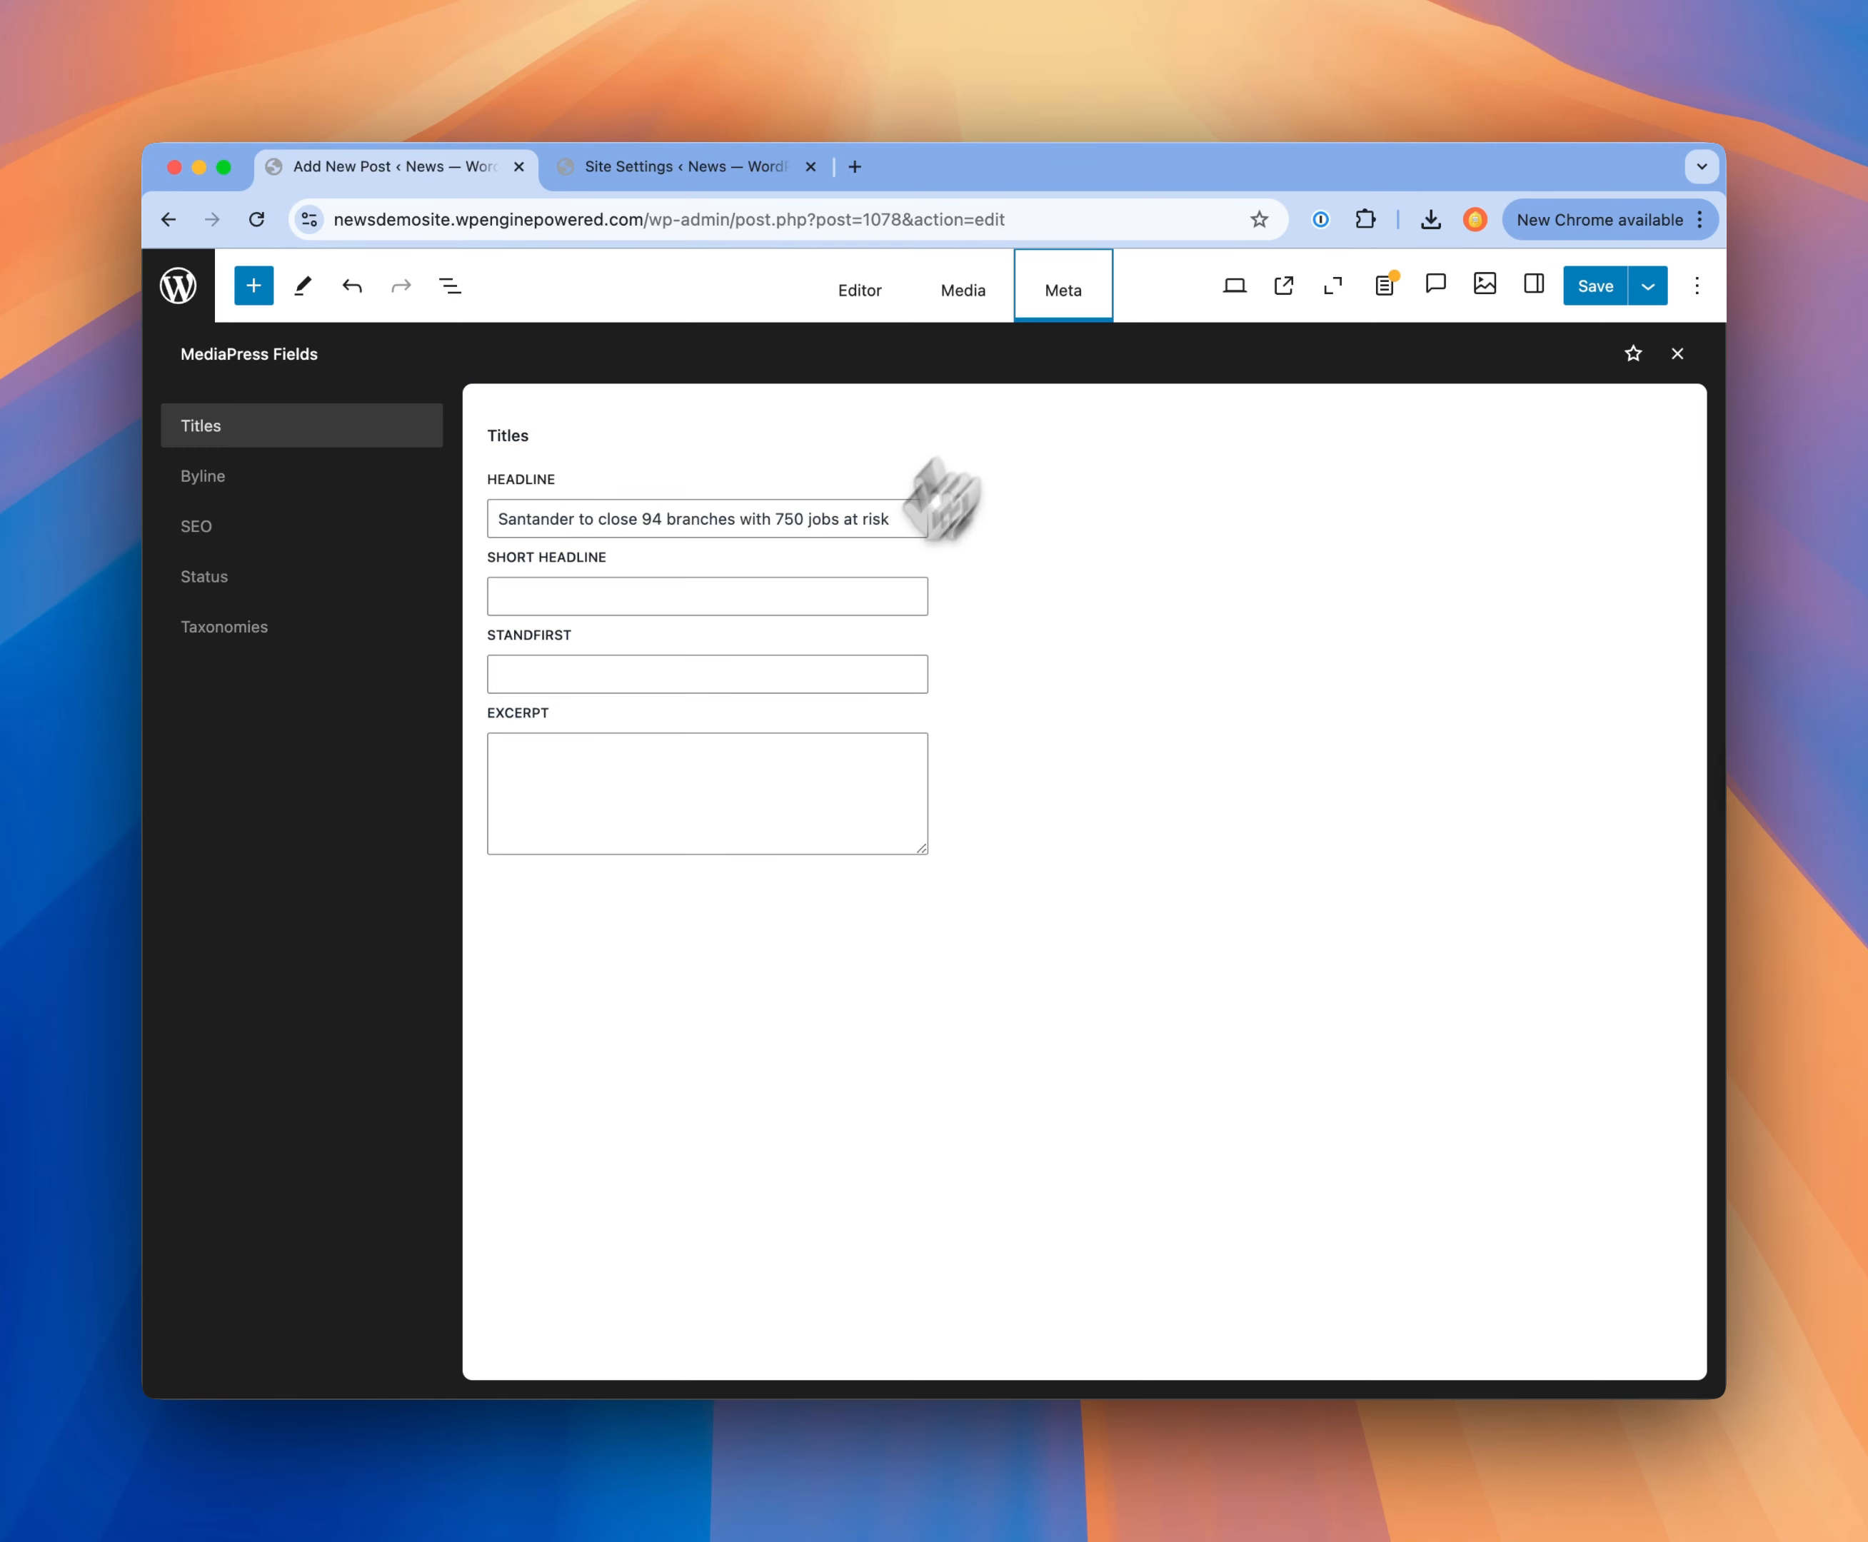
click(222, 529)
click(659, 520)
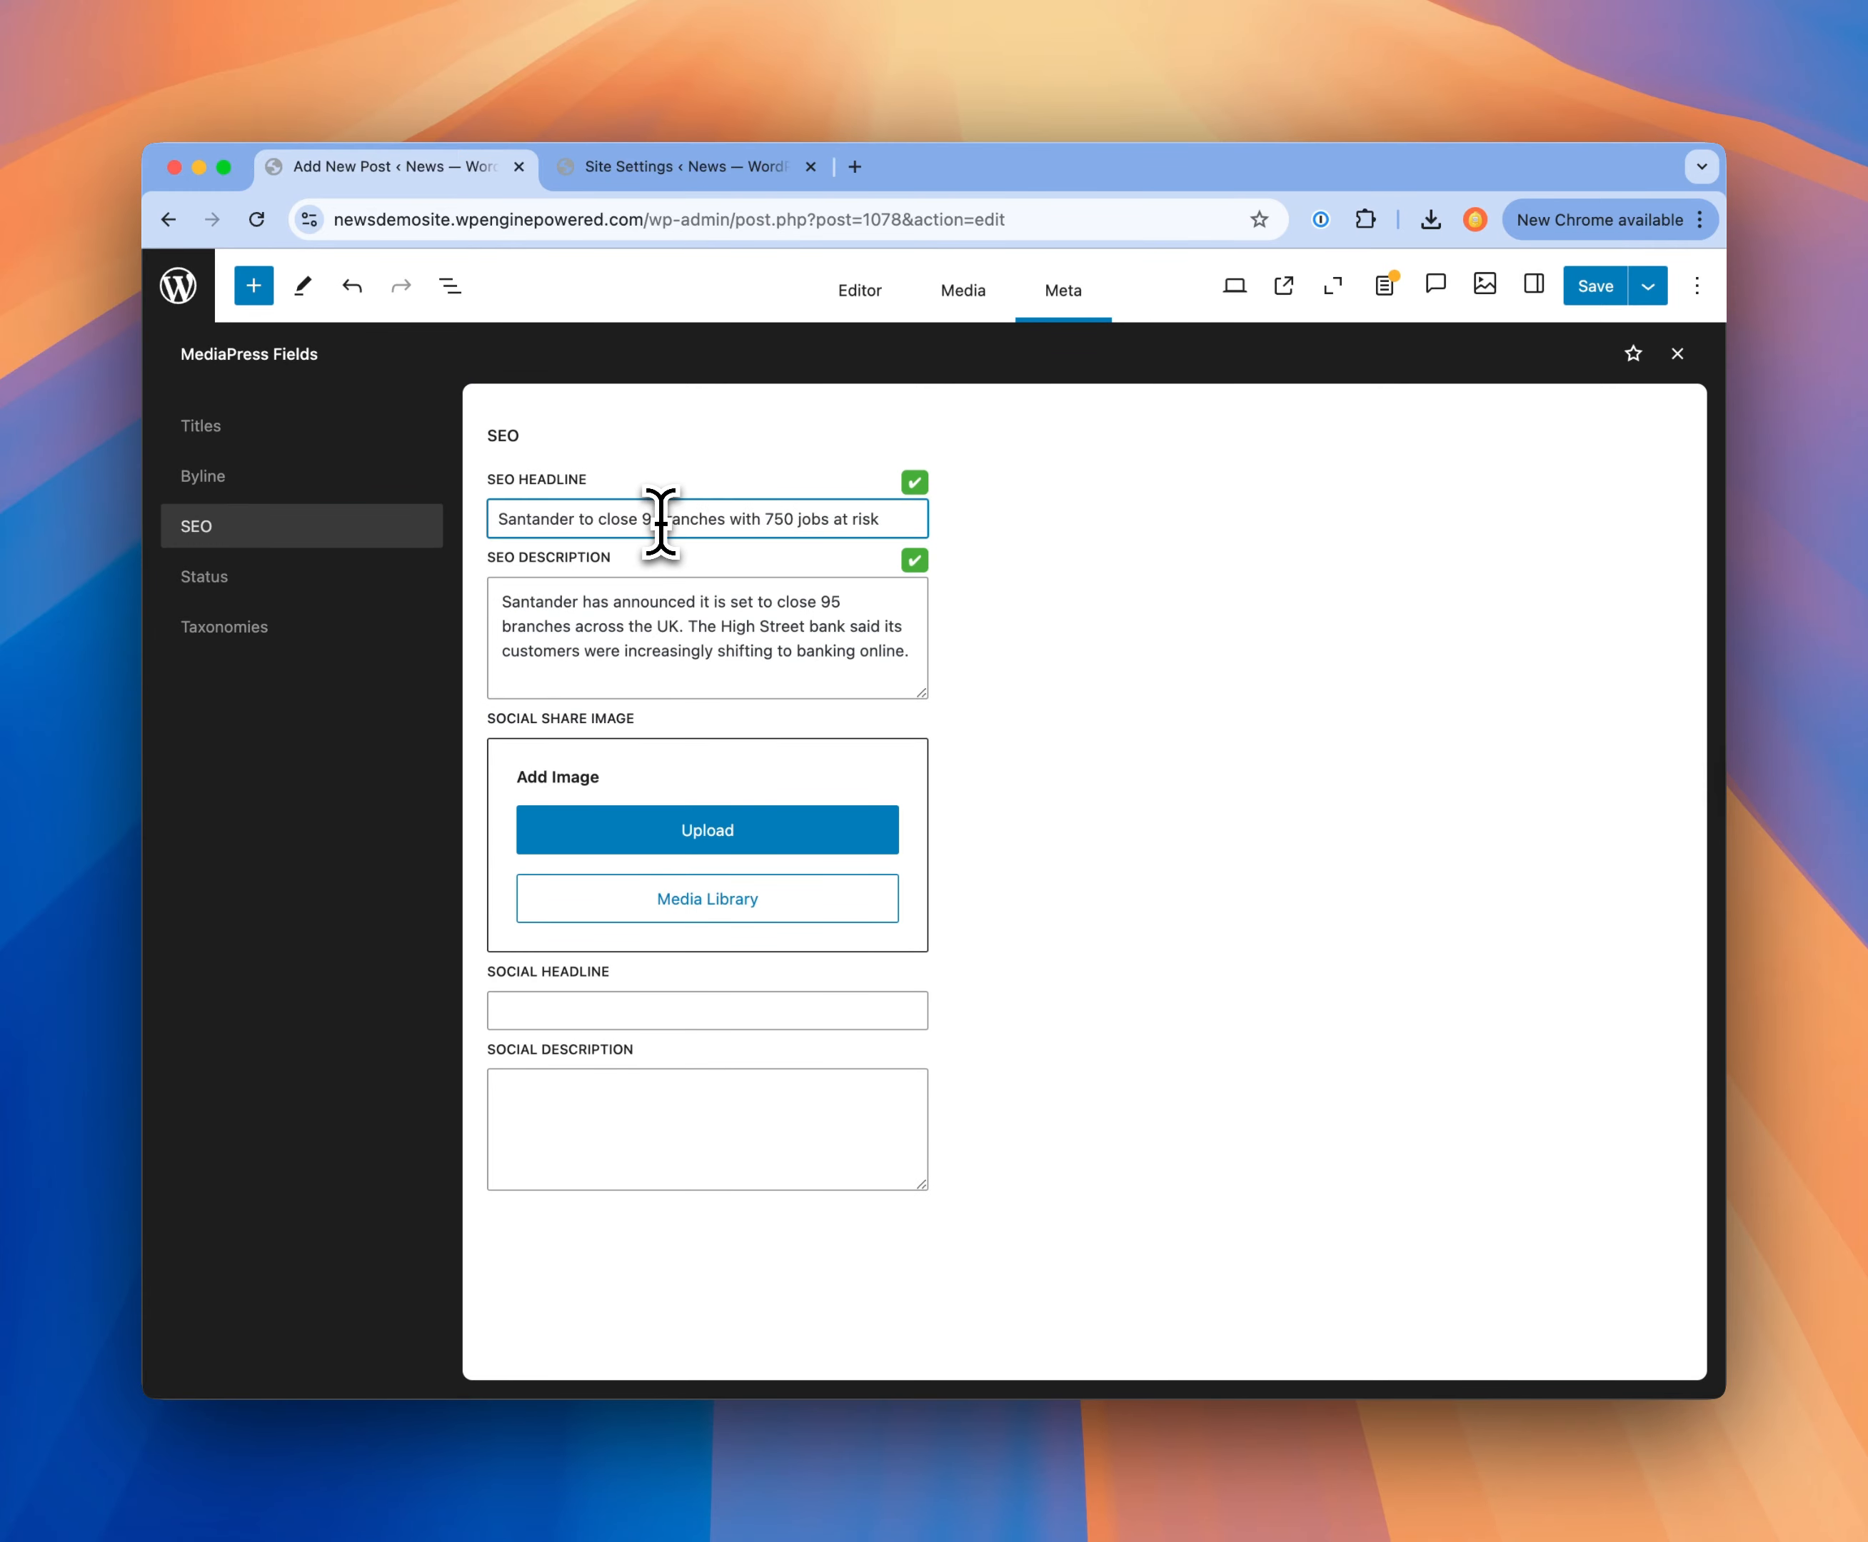
click(836, 607)
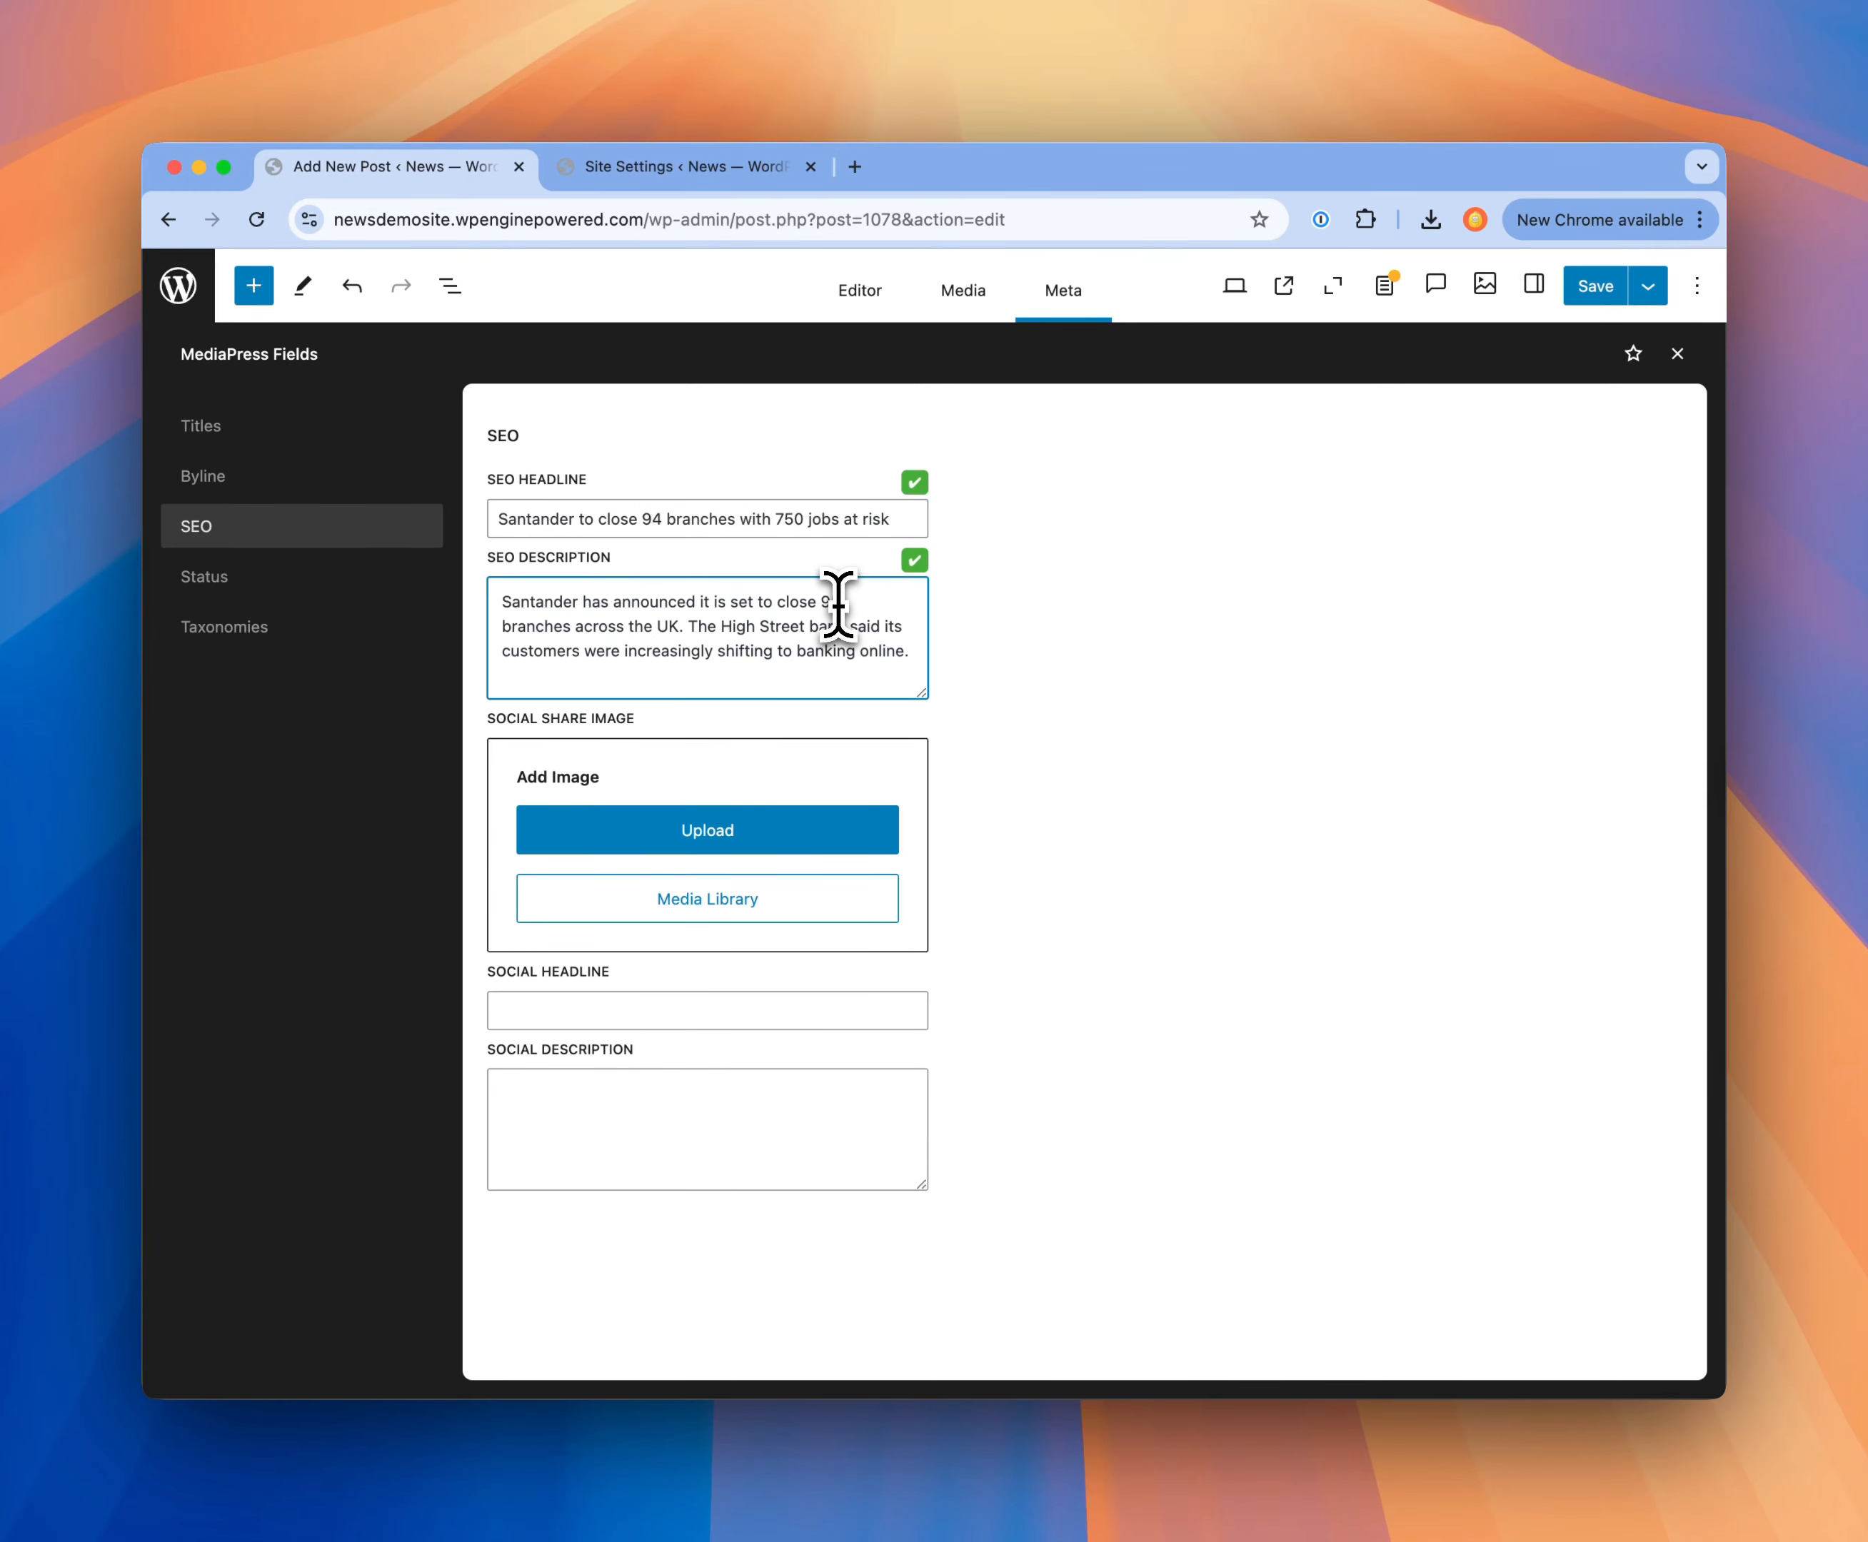
click(859, 293)
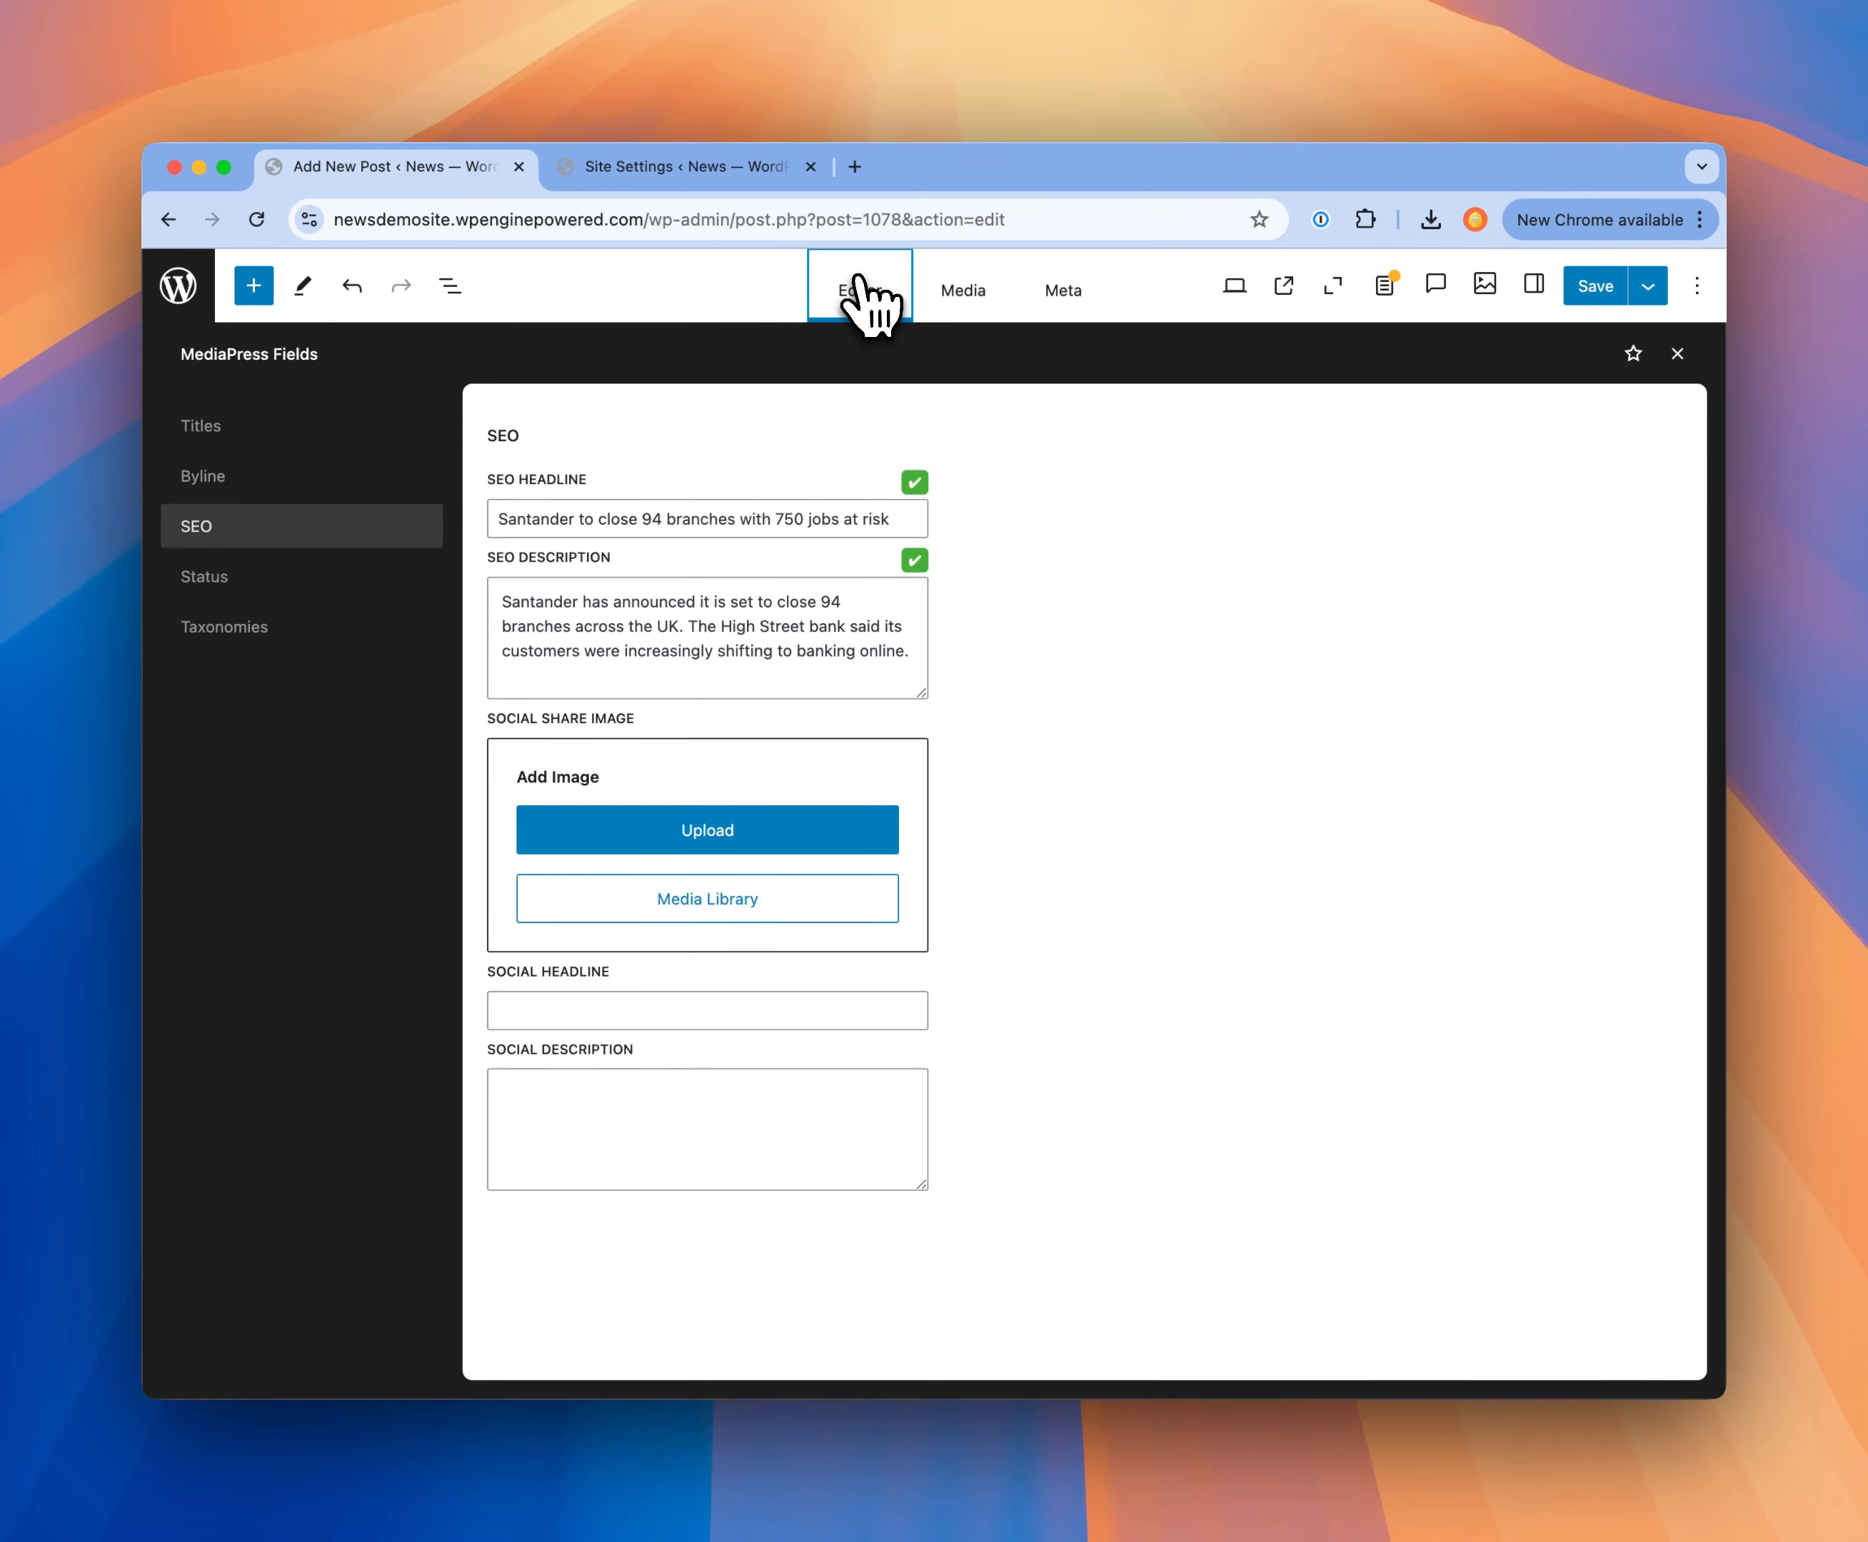
click(1612, 293)
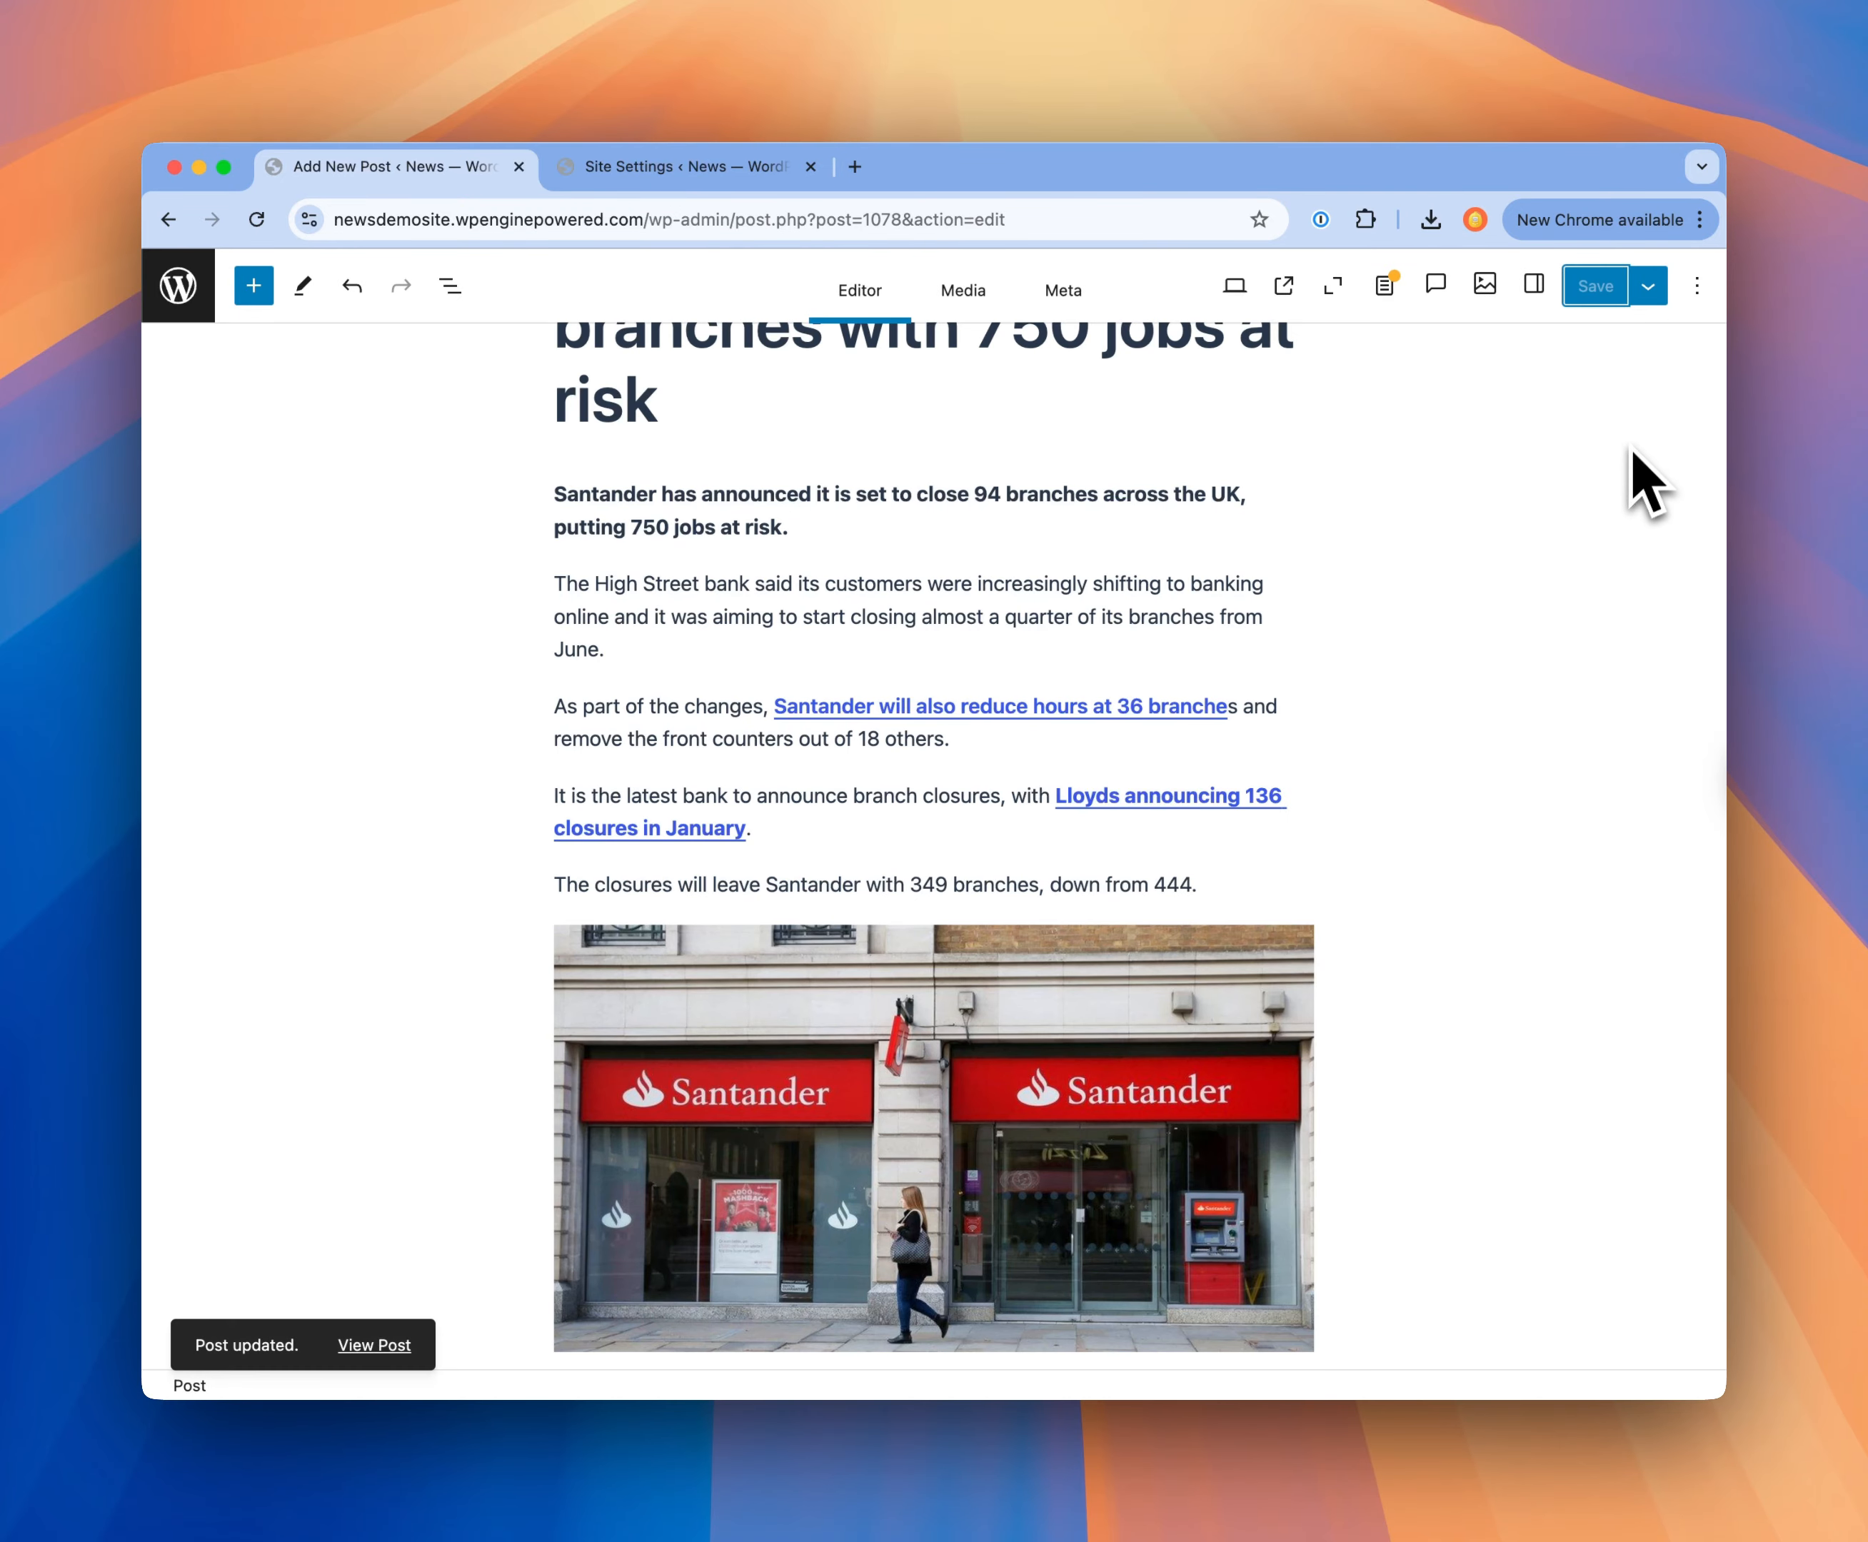
Step: Compare the post's two published revisions by blocks and by metadata, and return to the post
click(1535, 289)
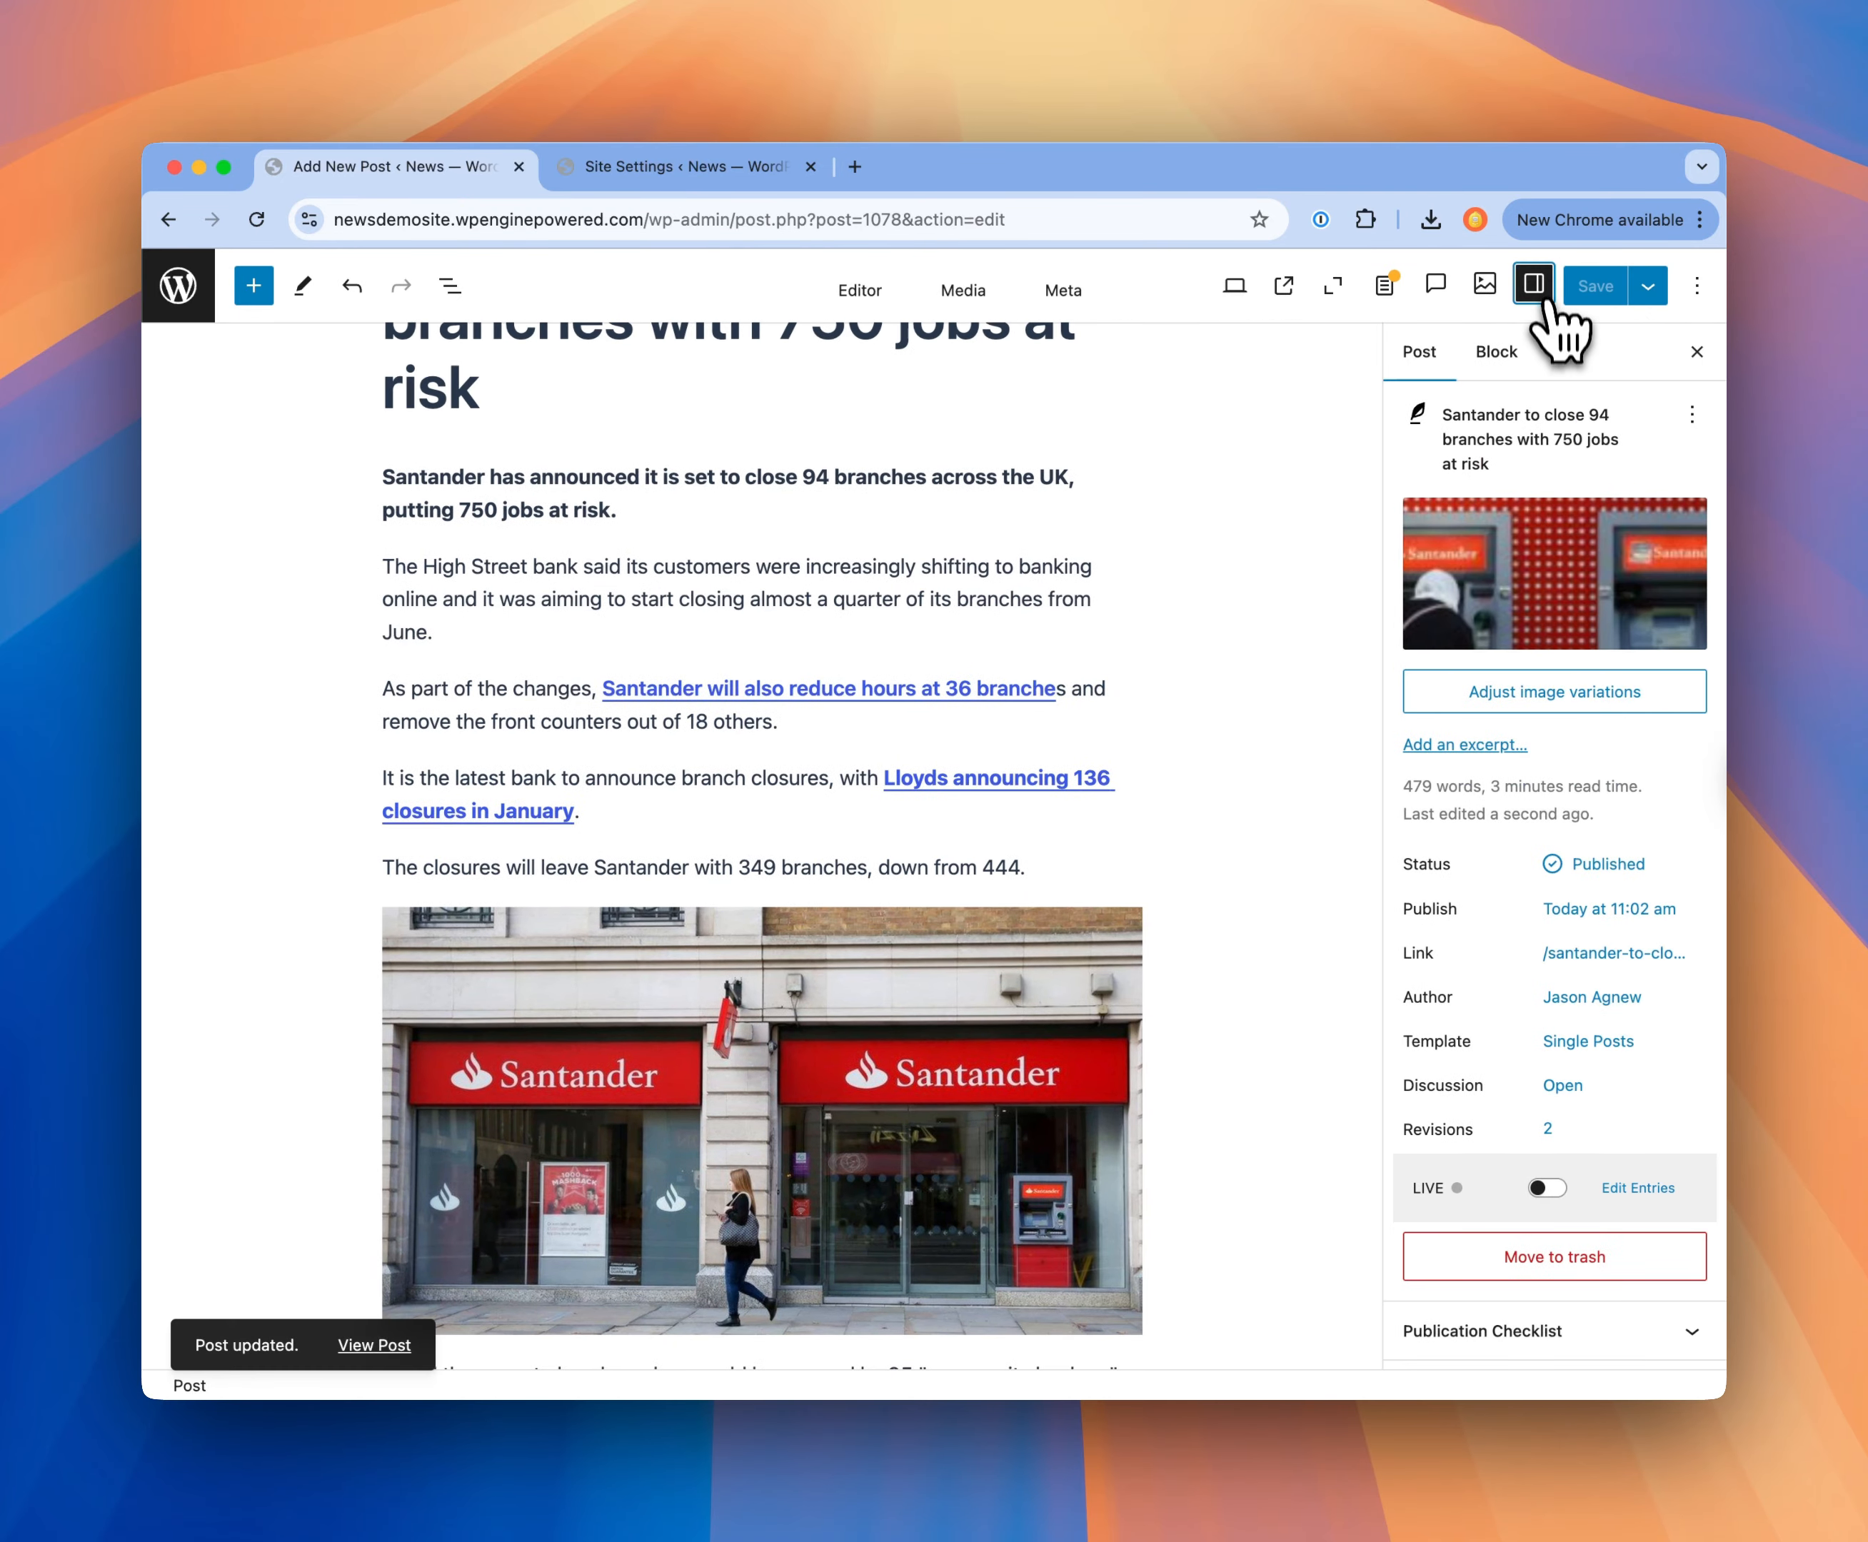
click(1546, 1131)
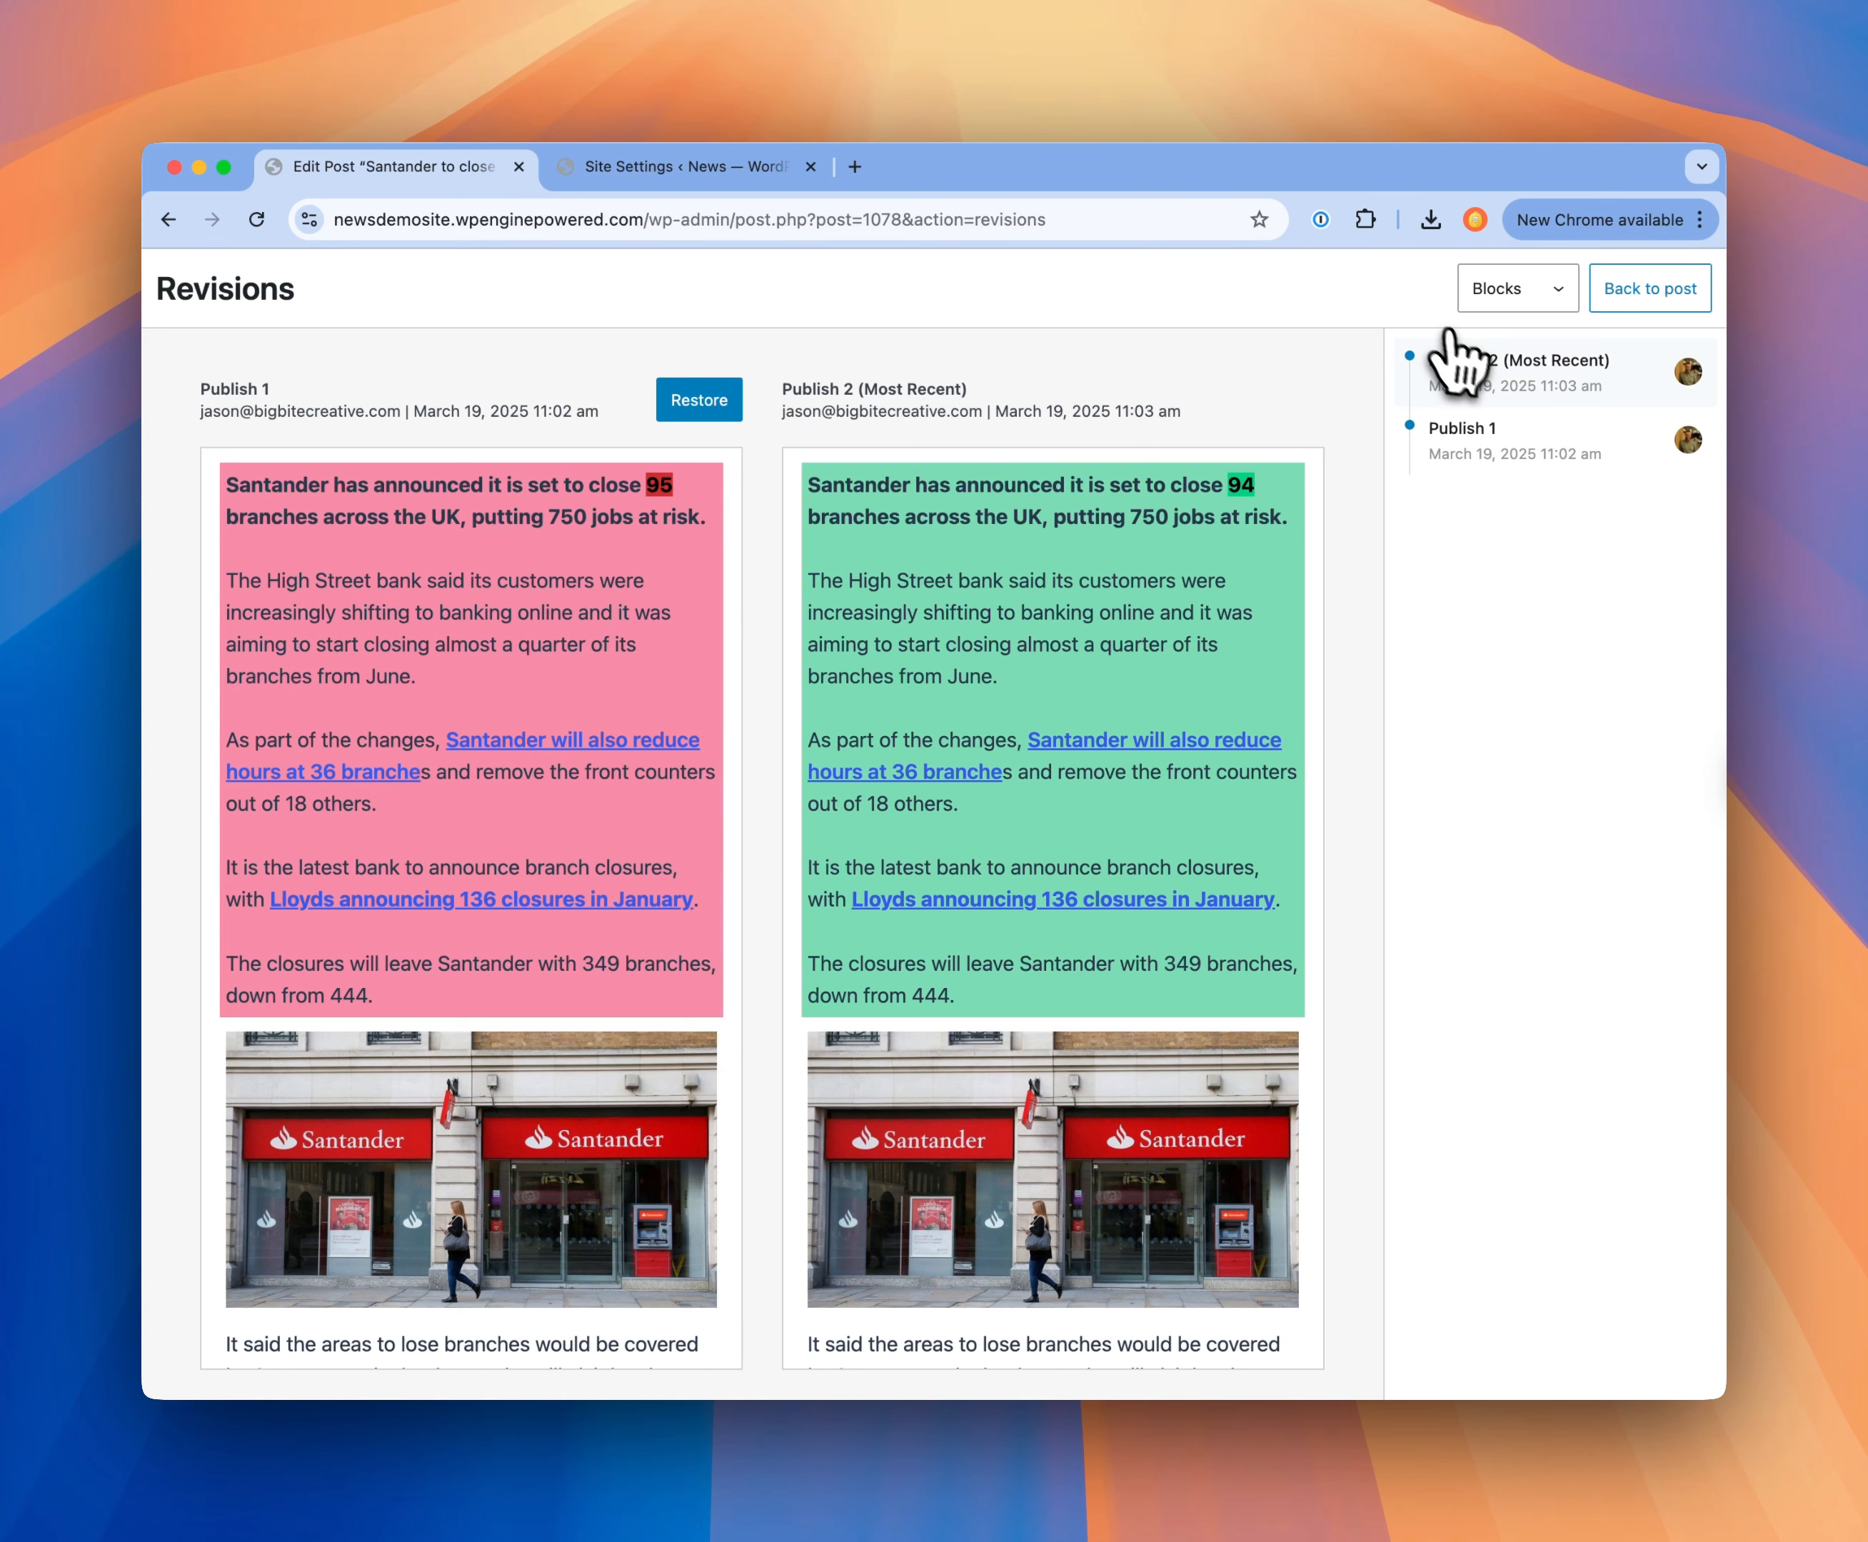
click(1542, 304)
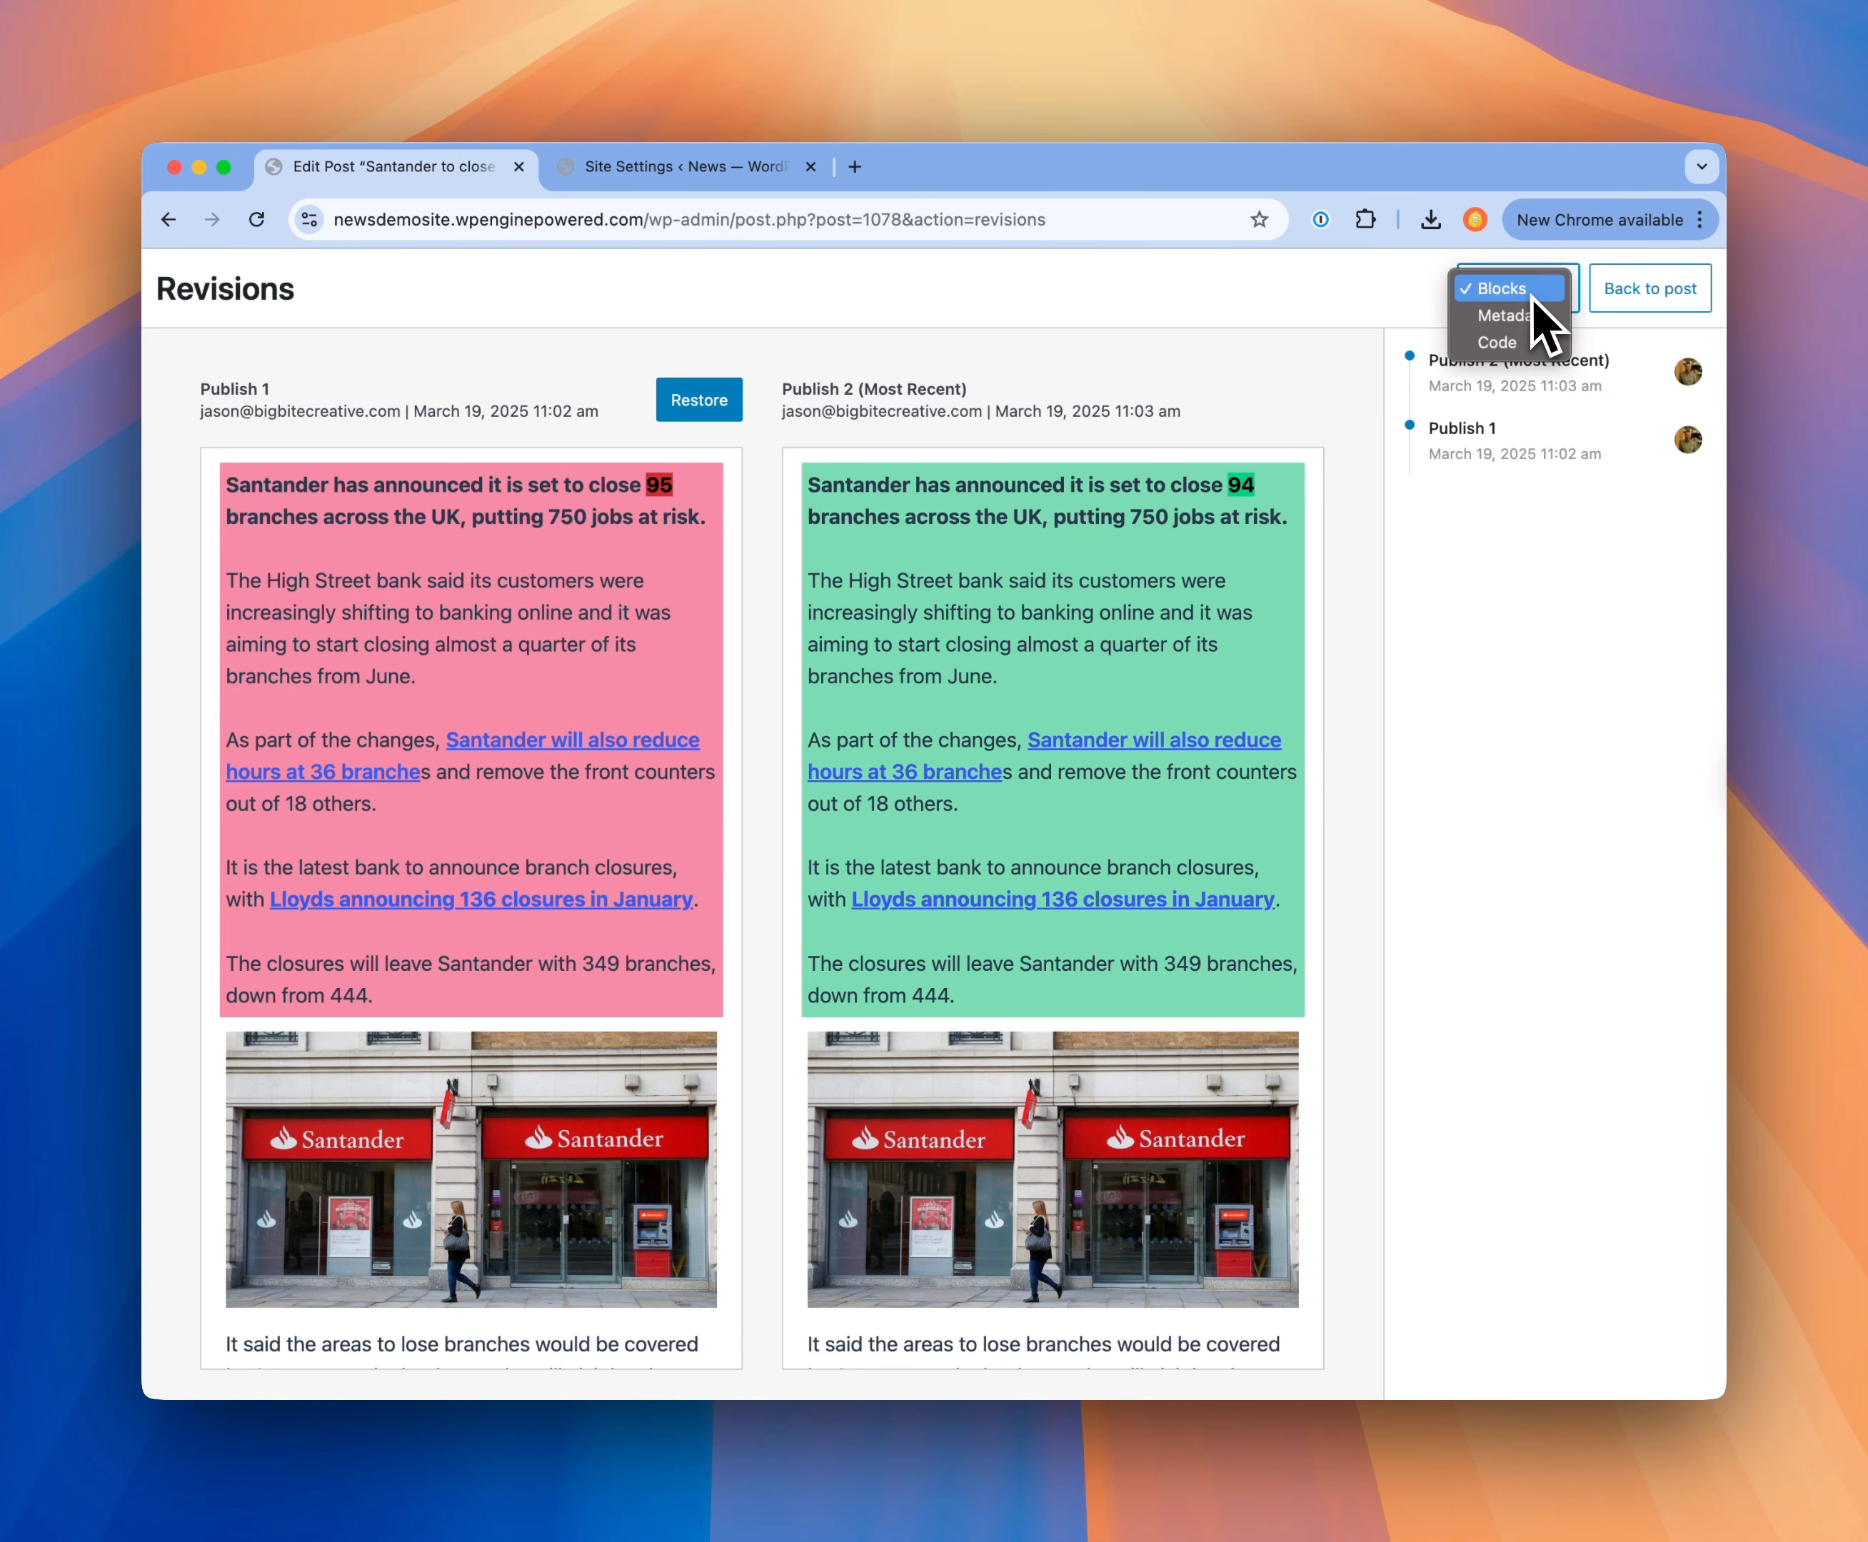
click(1530, 317)
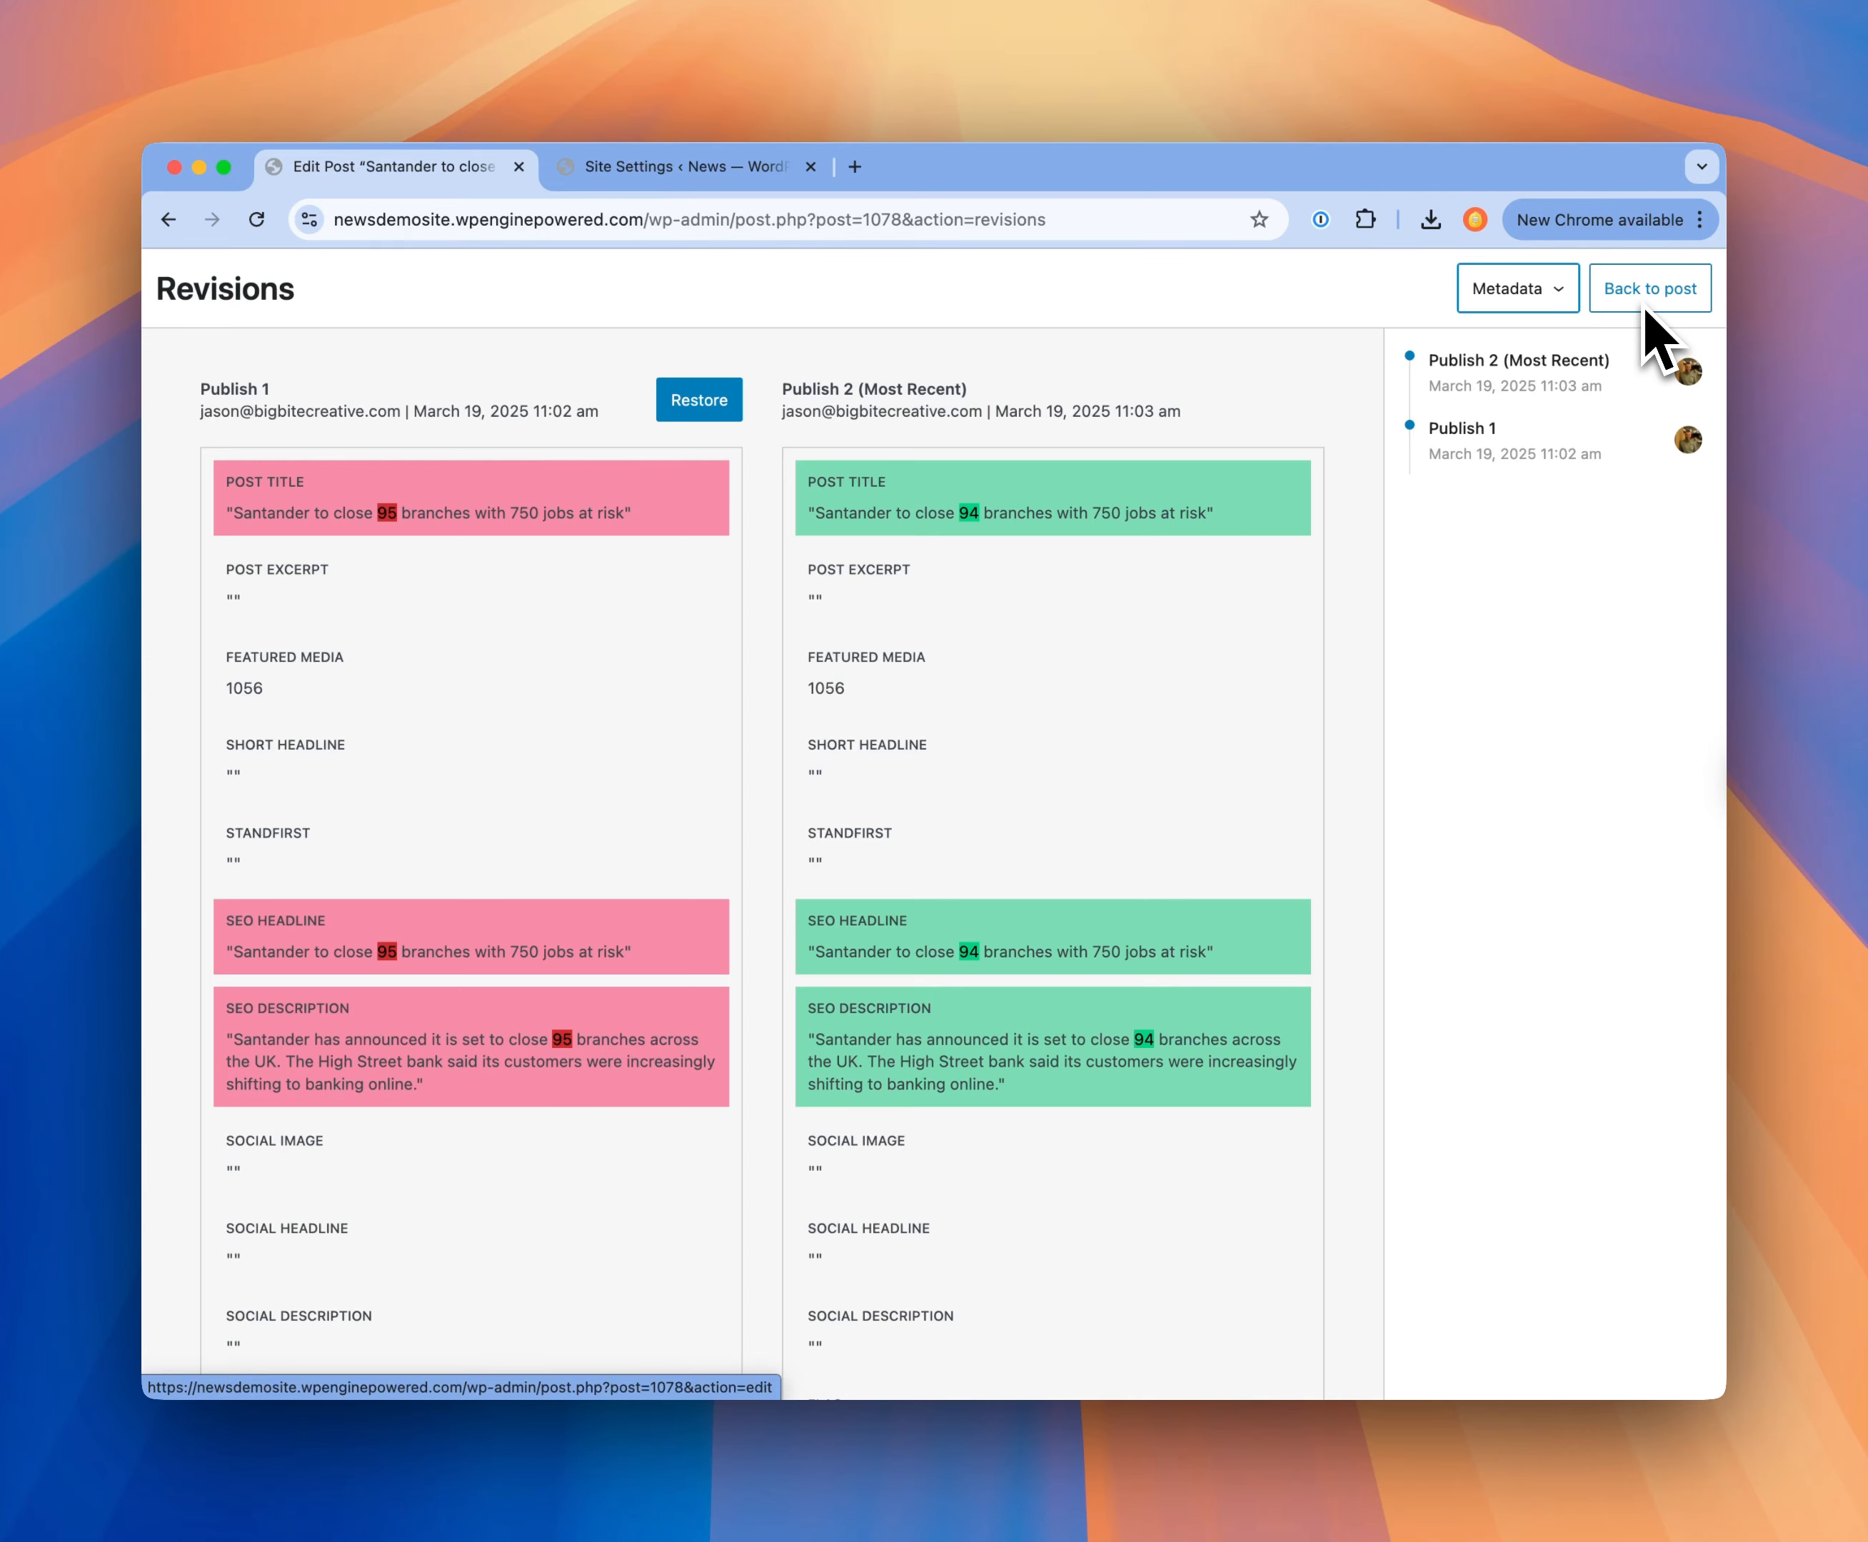
click(1618, 300)
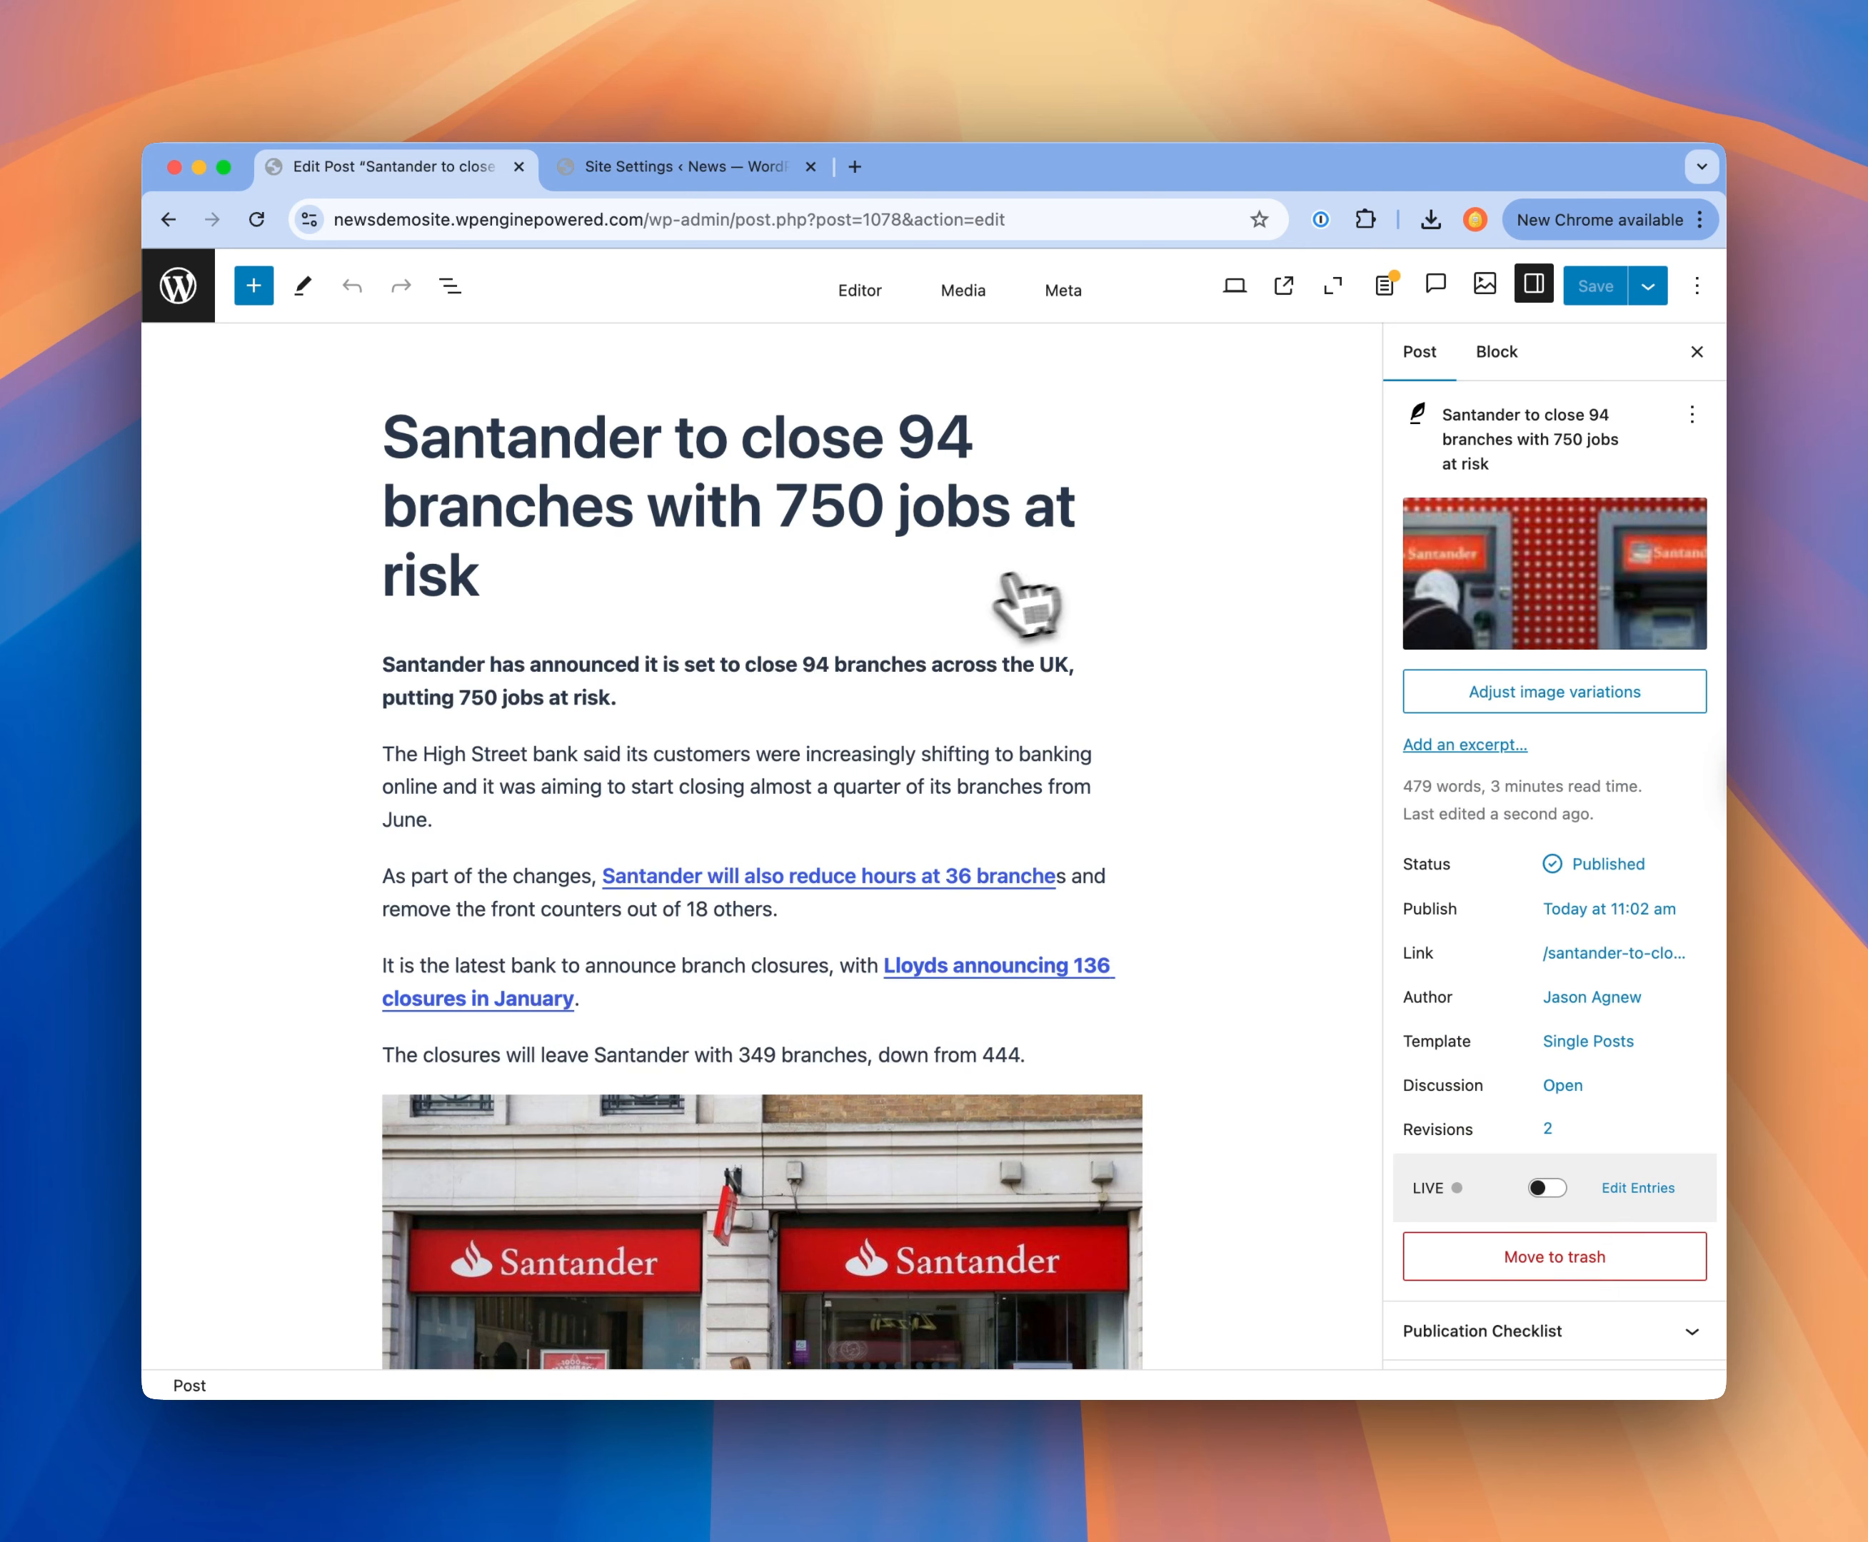
Step: Change the number of staff at risk of redundancy to 700 in the paragraph about consultation with the unions
scroll(970, 587, down, 3)
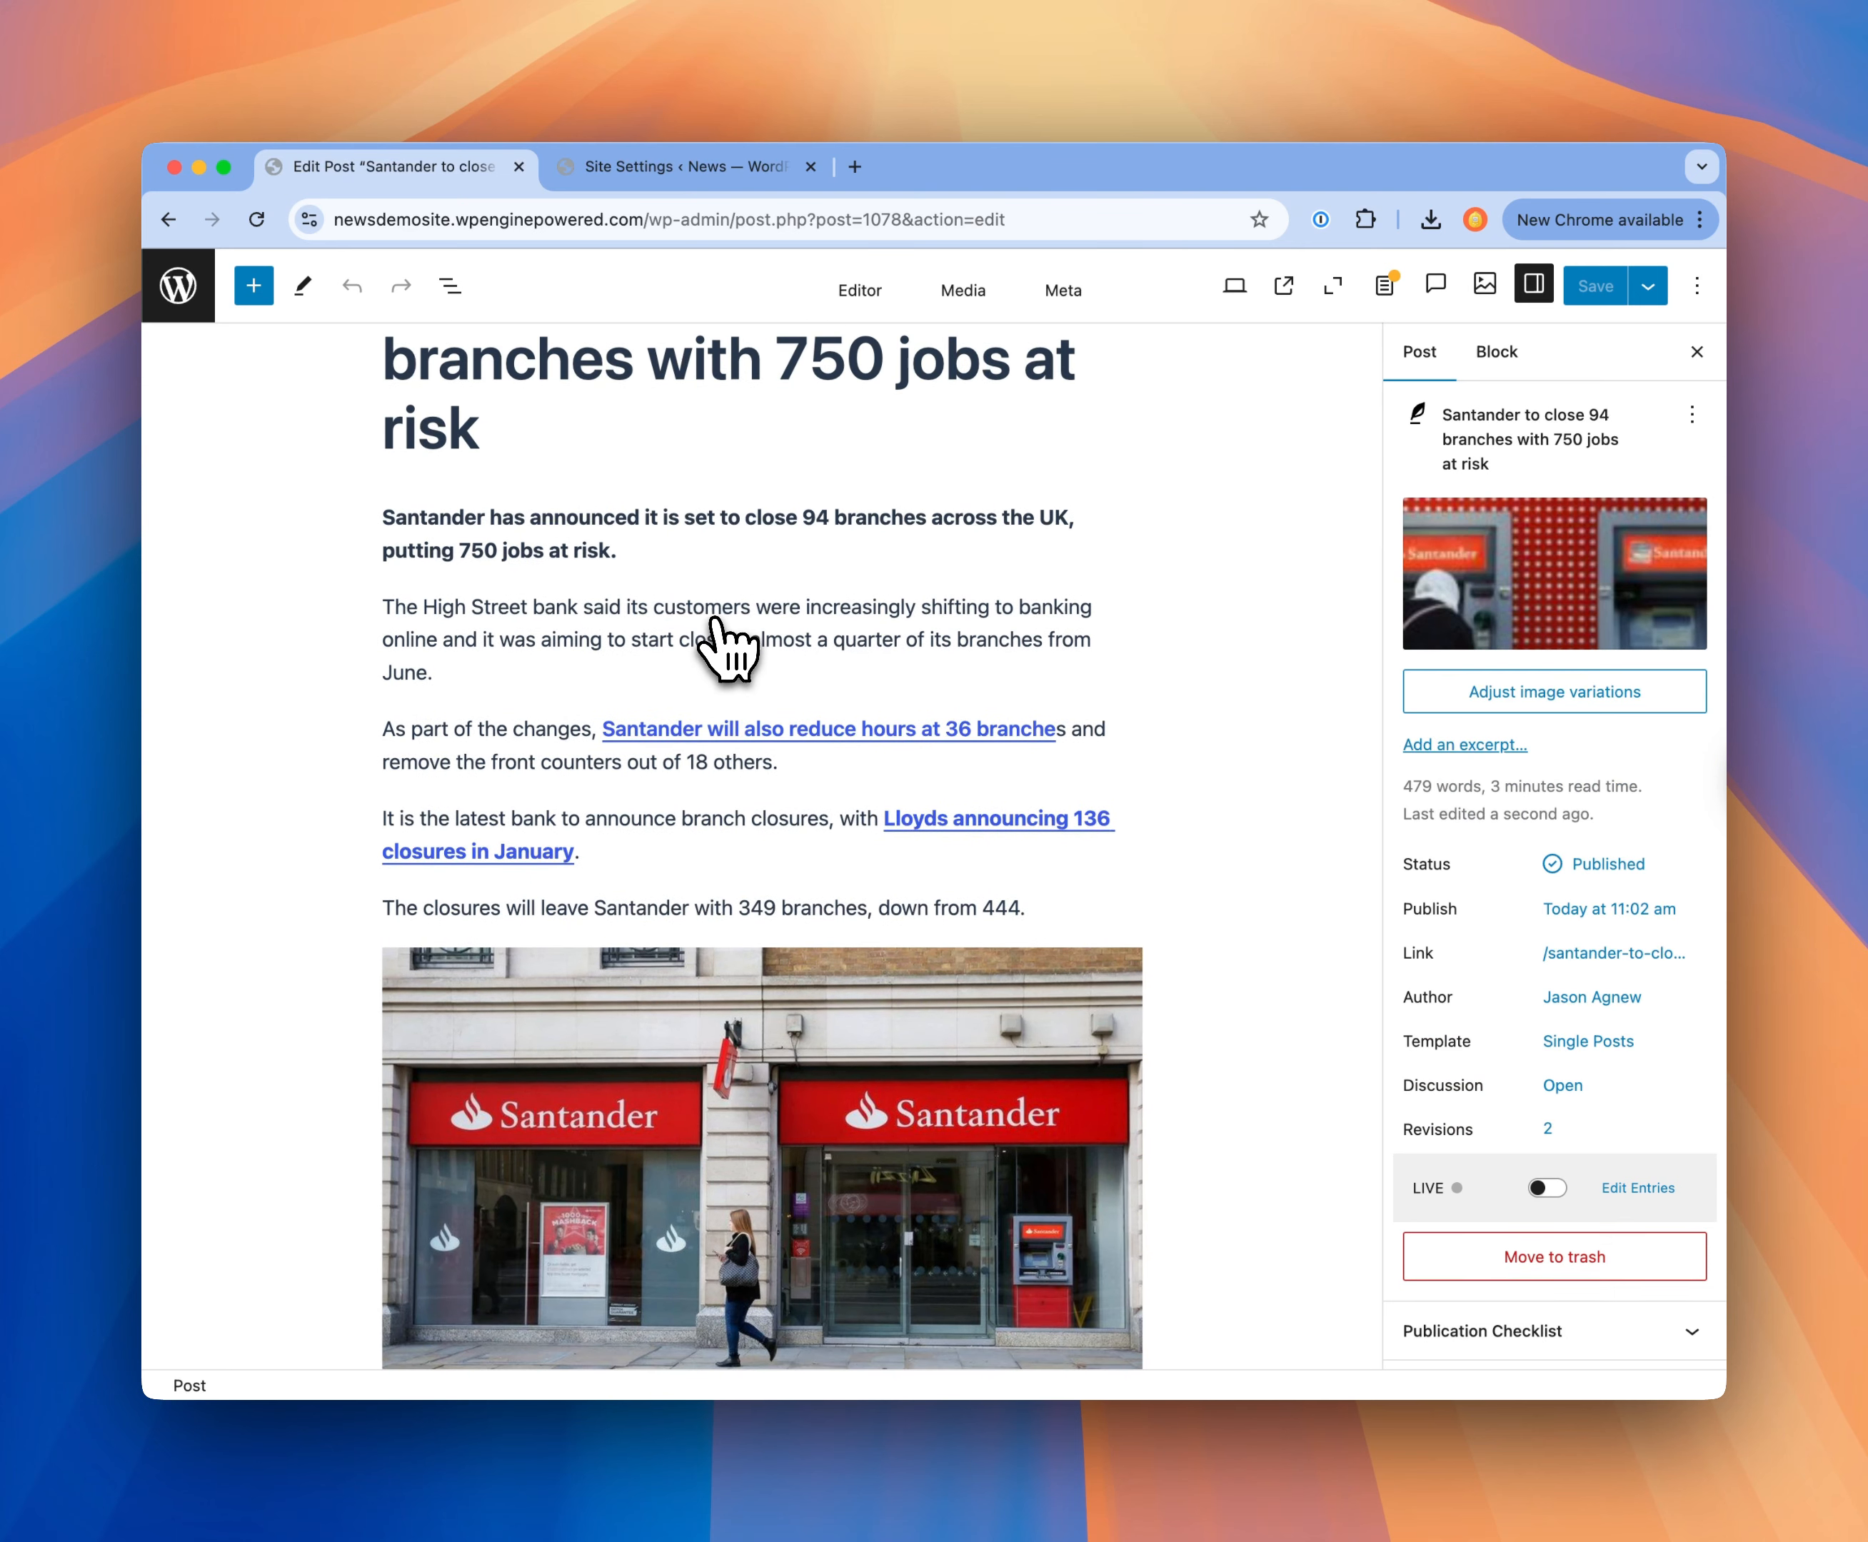
scroll(725, 649, down, 10)
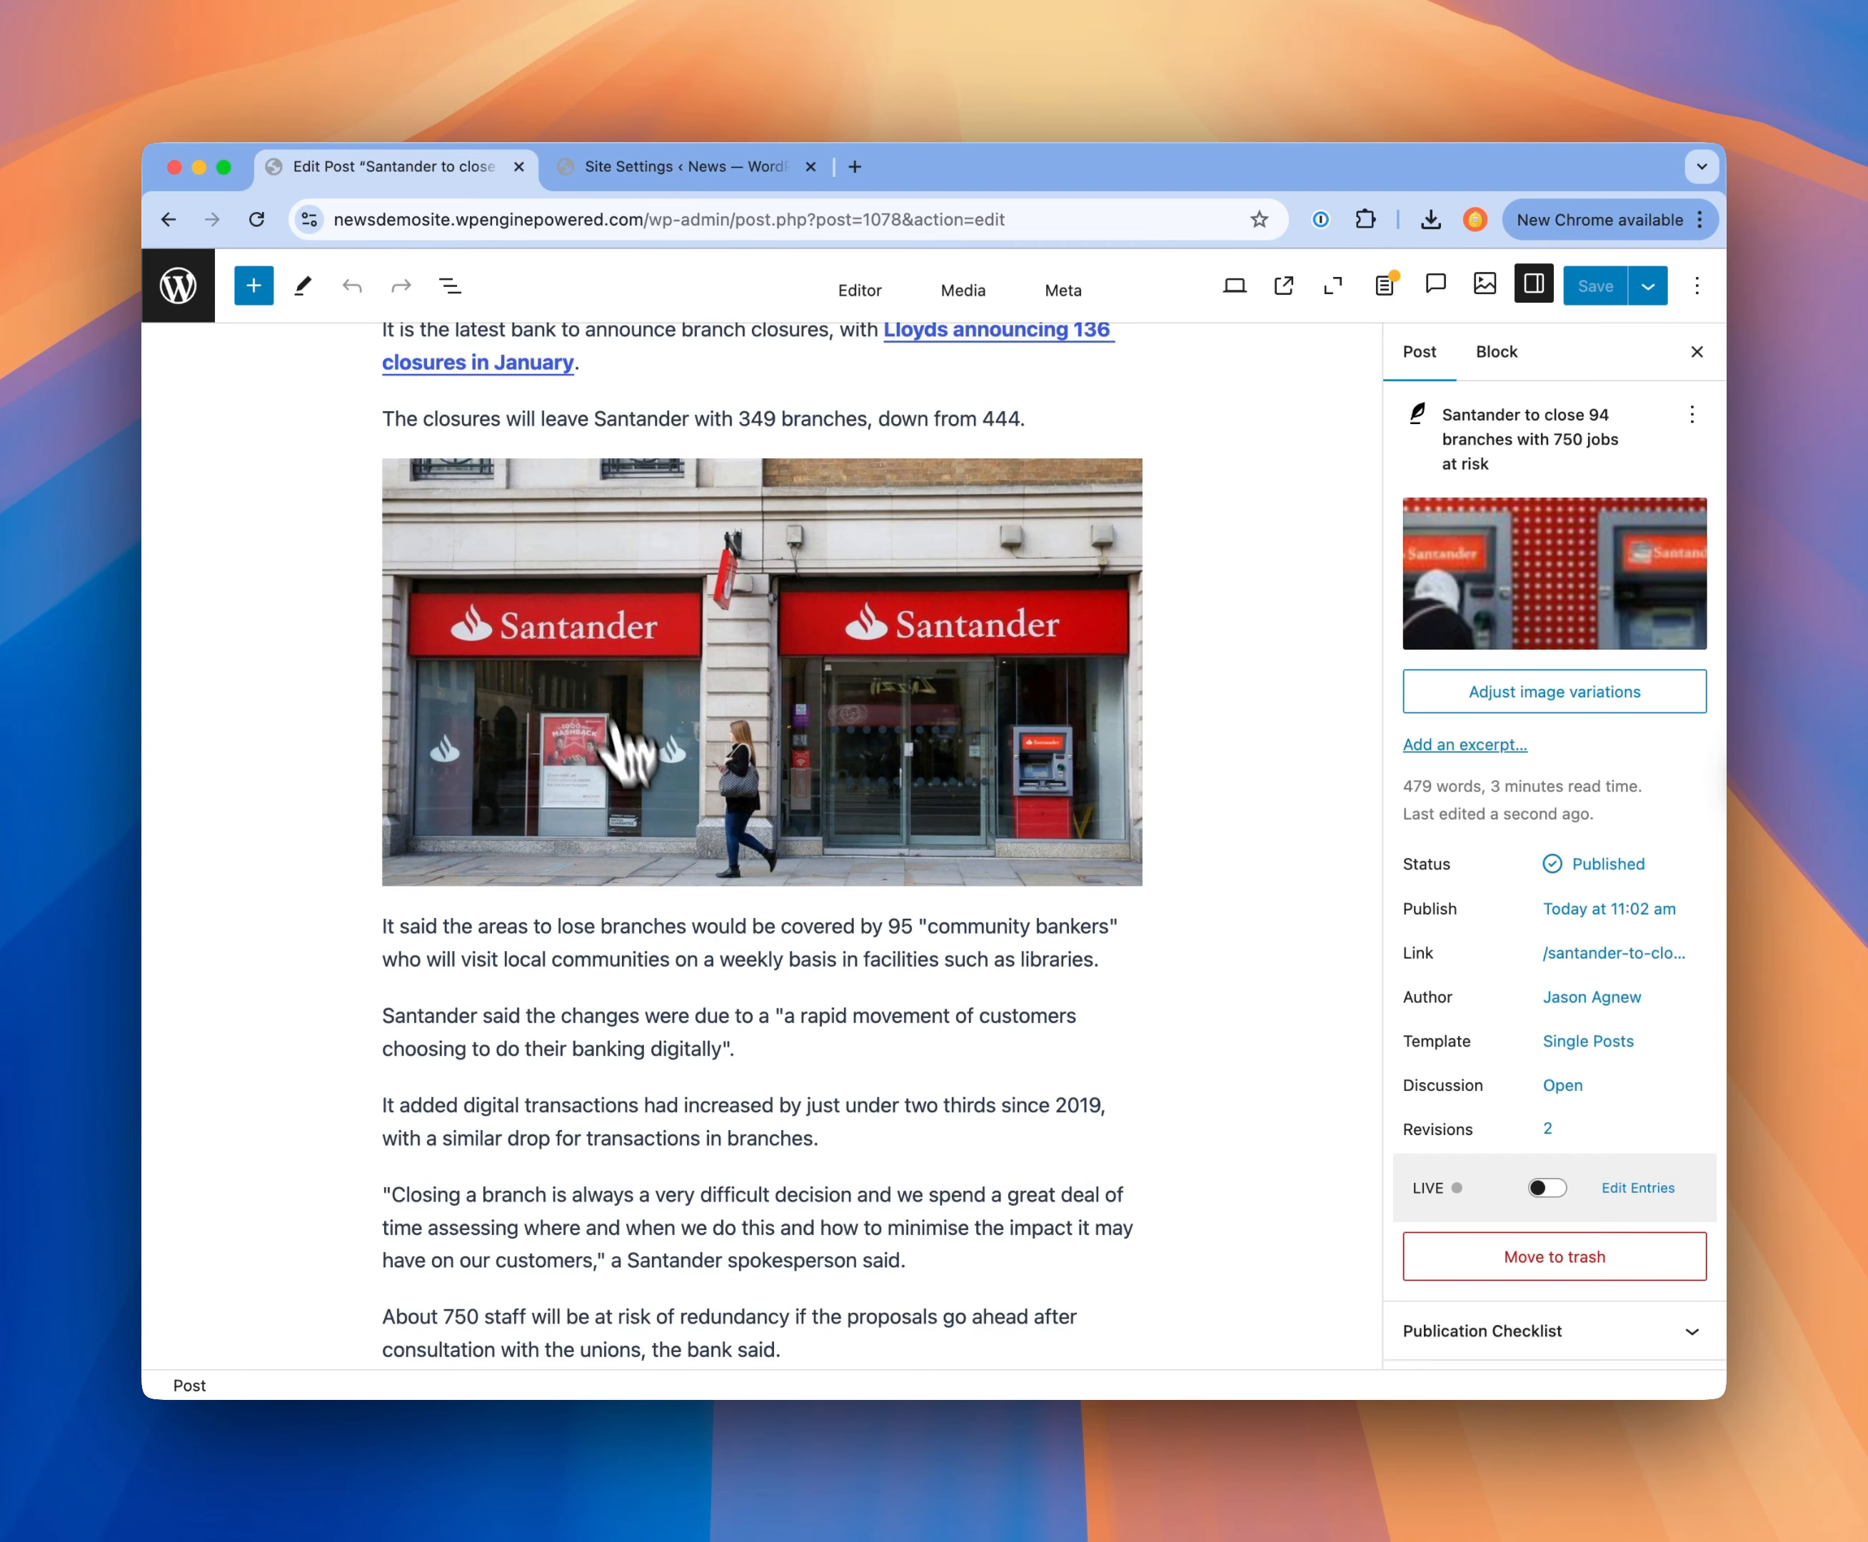
scroll(709, 862, down, 10)
scroll(709, 862, down, 3)
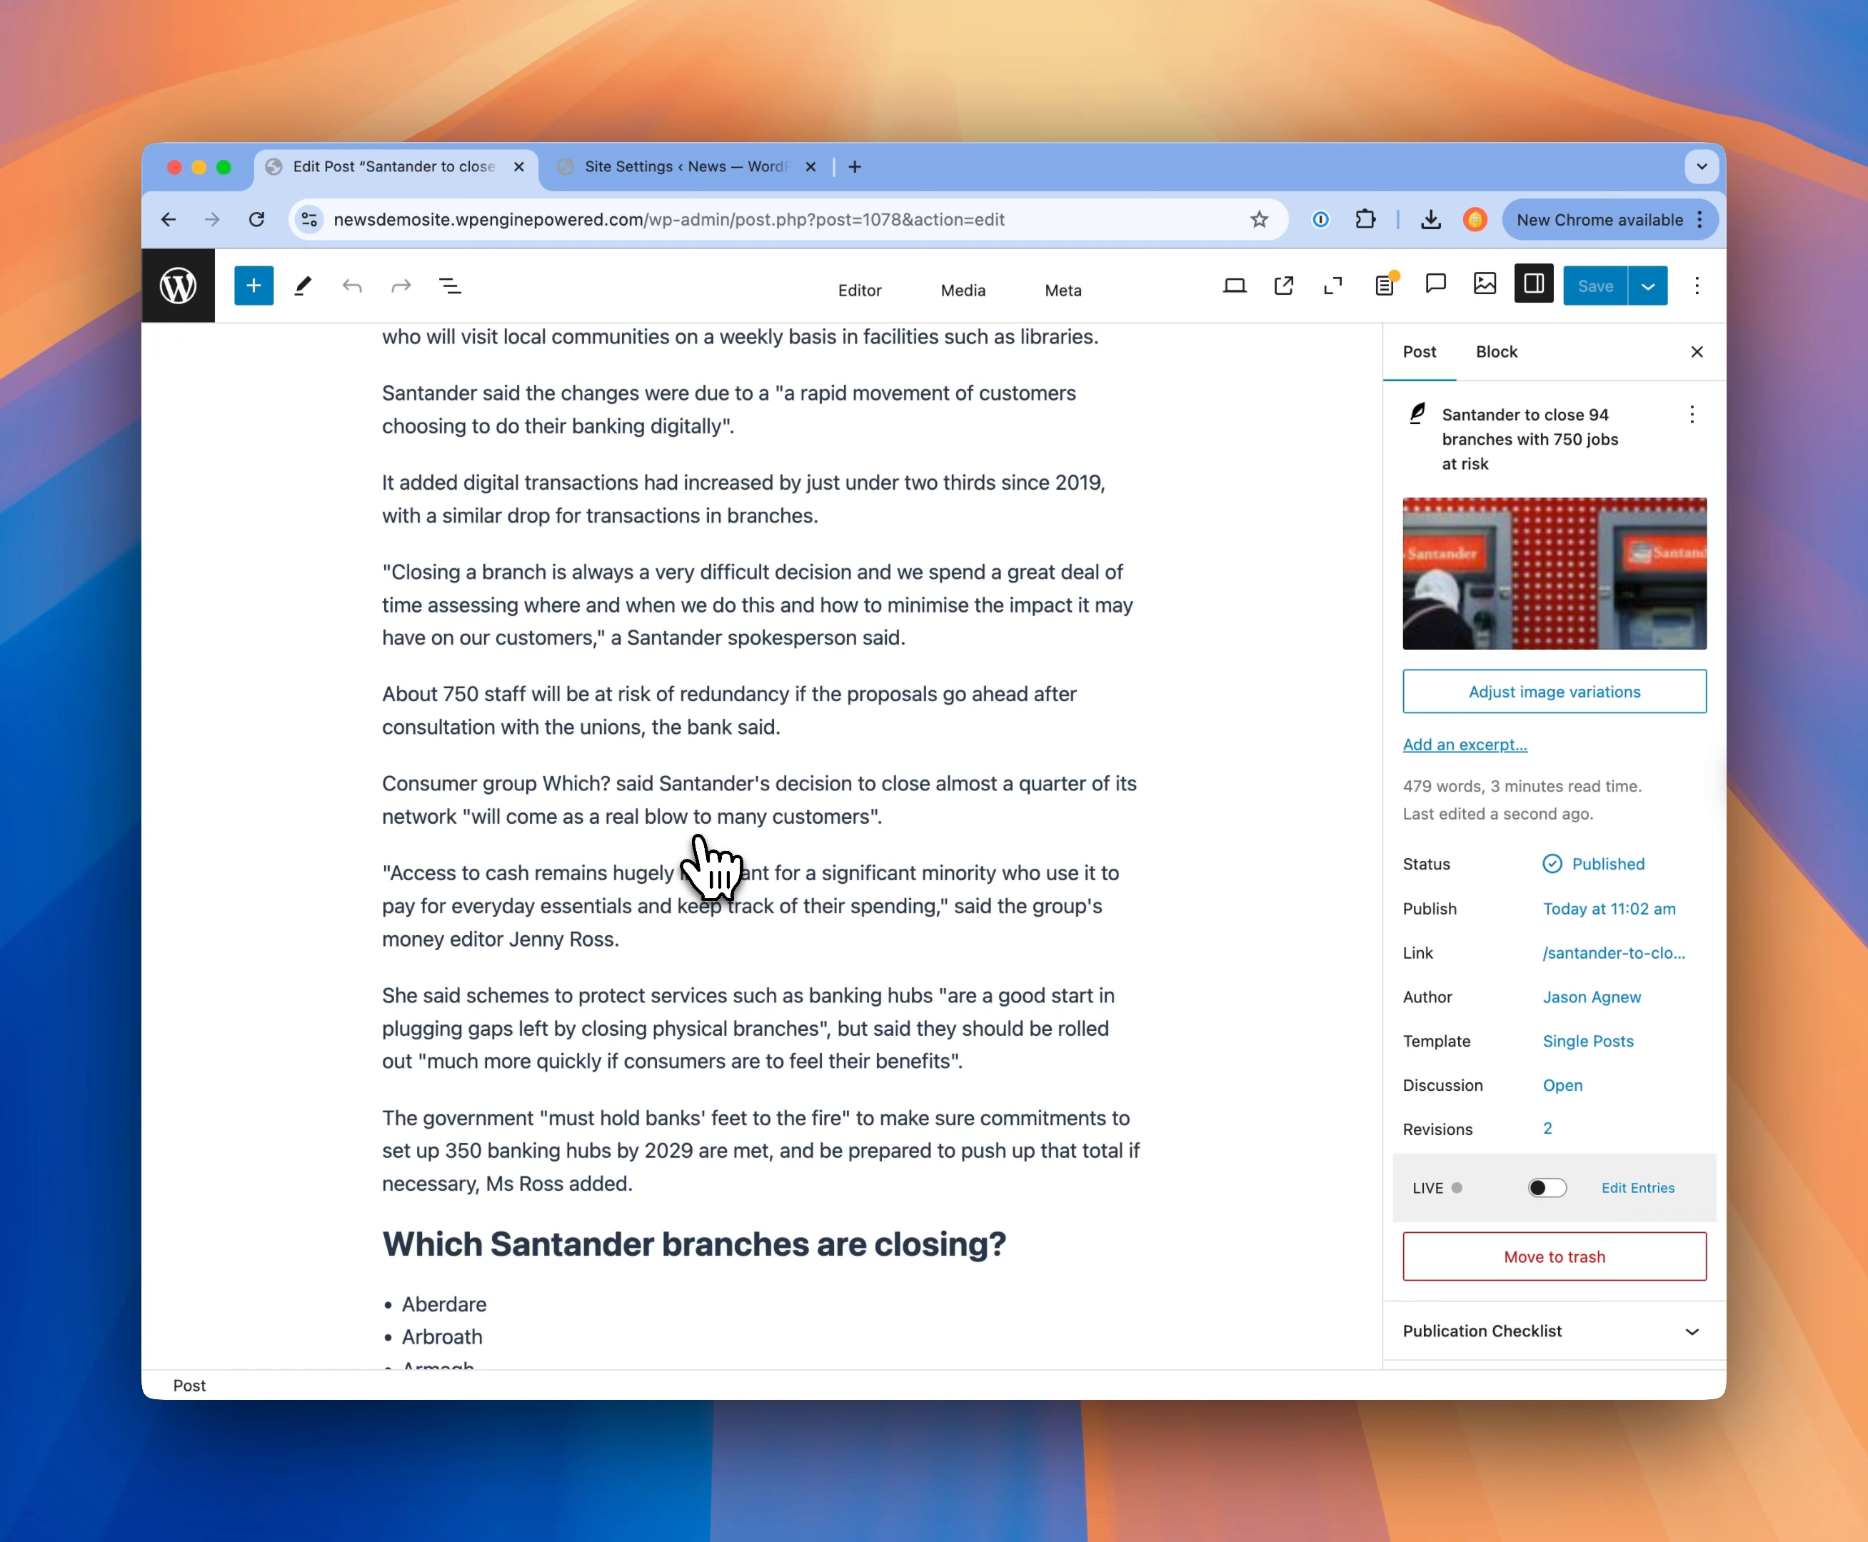
mouse_move(698, 837)
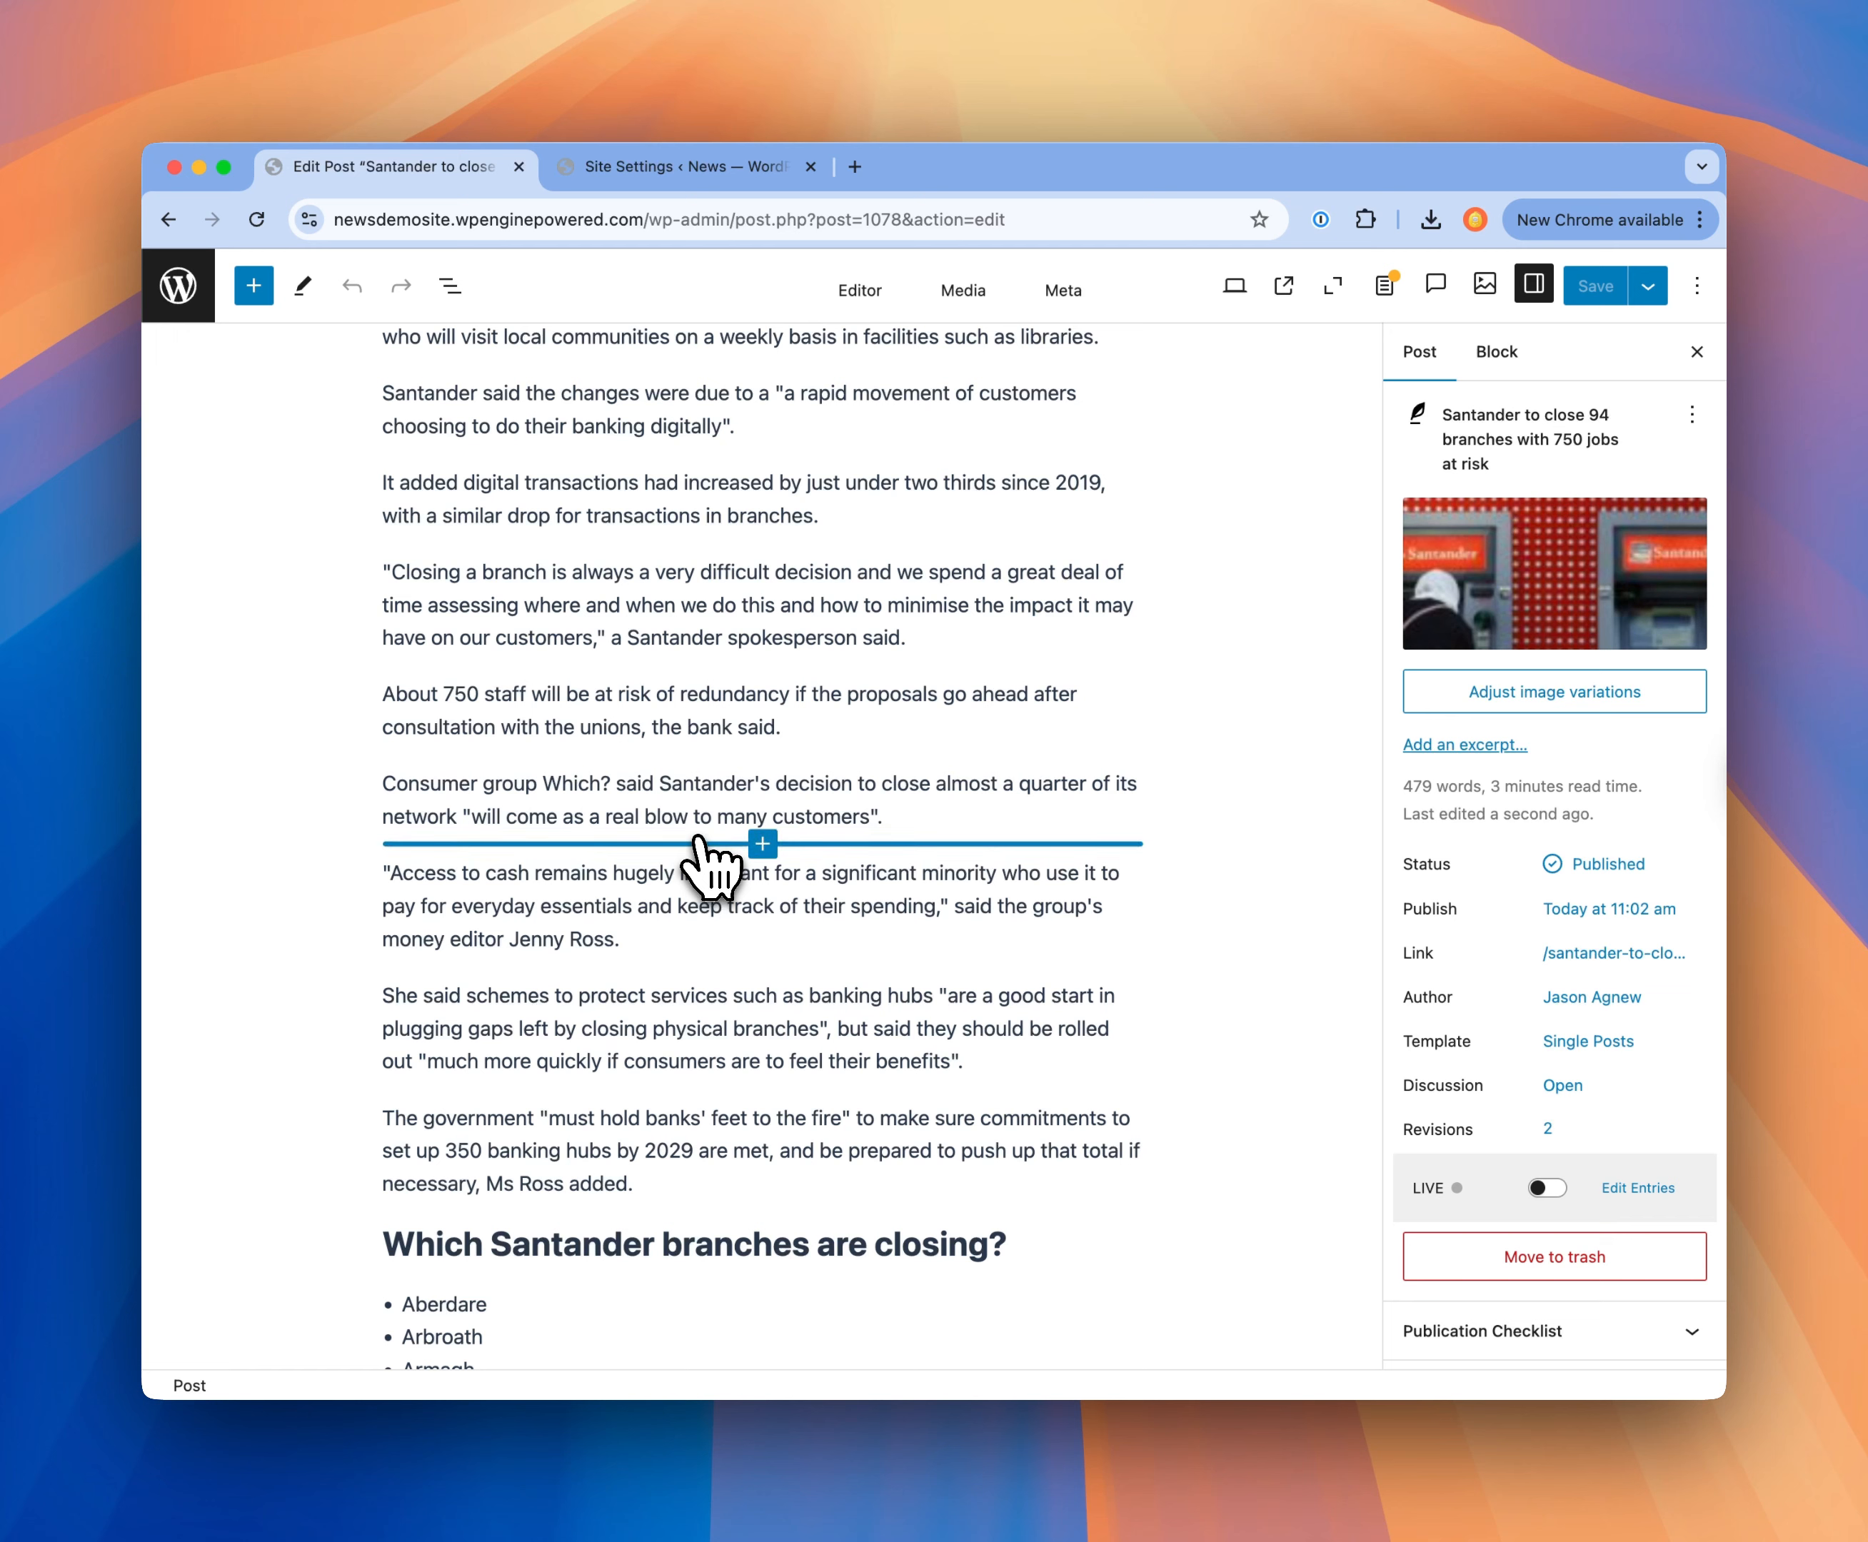
click(464, 696)
key(BackSpace)
text(0)
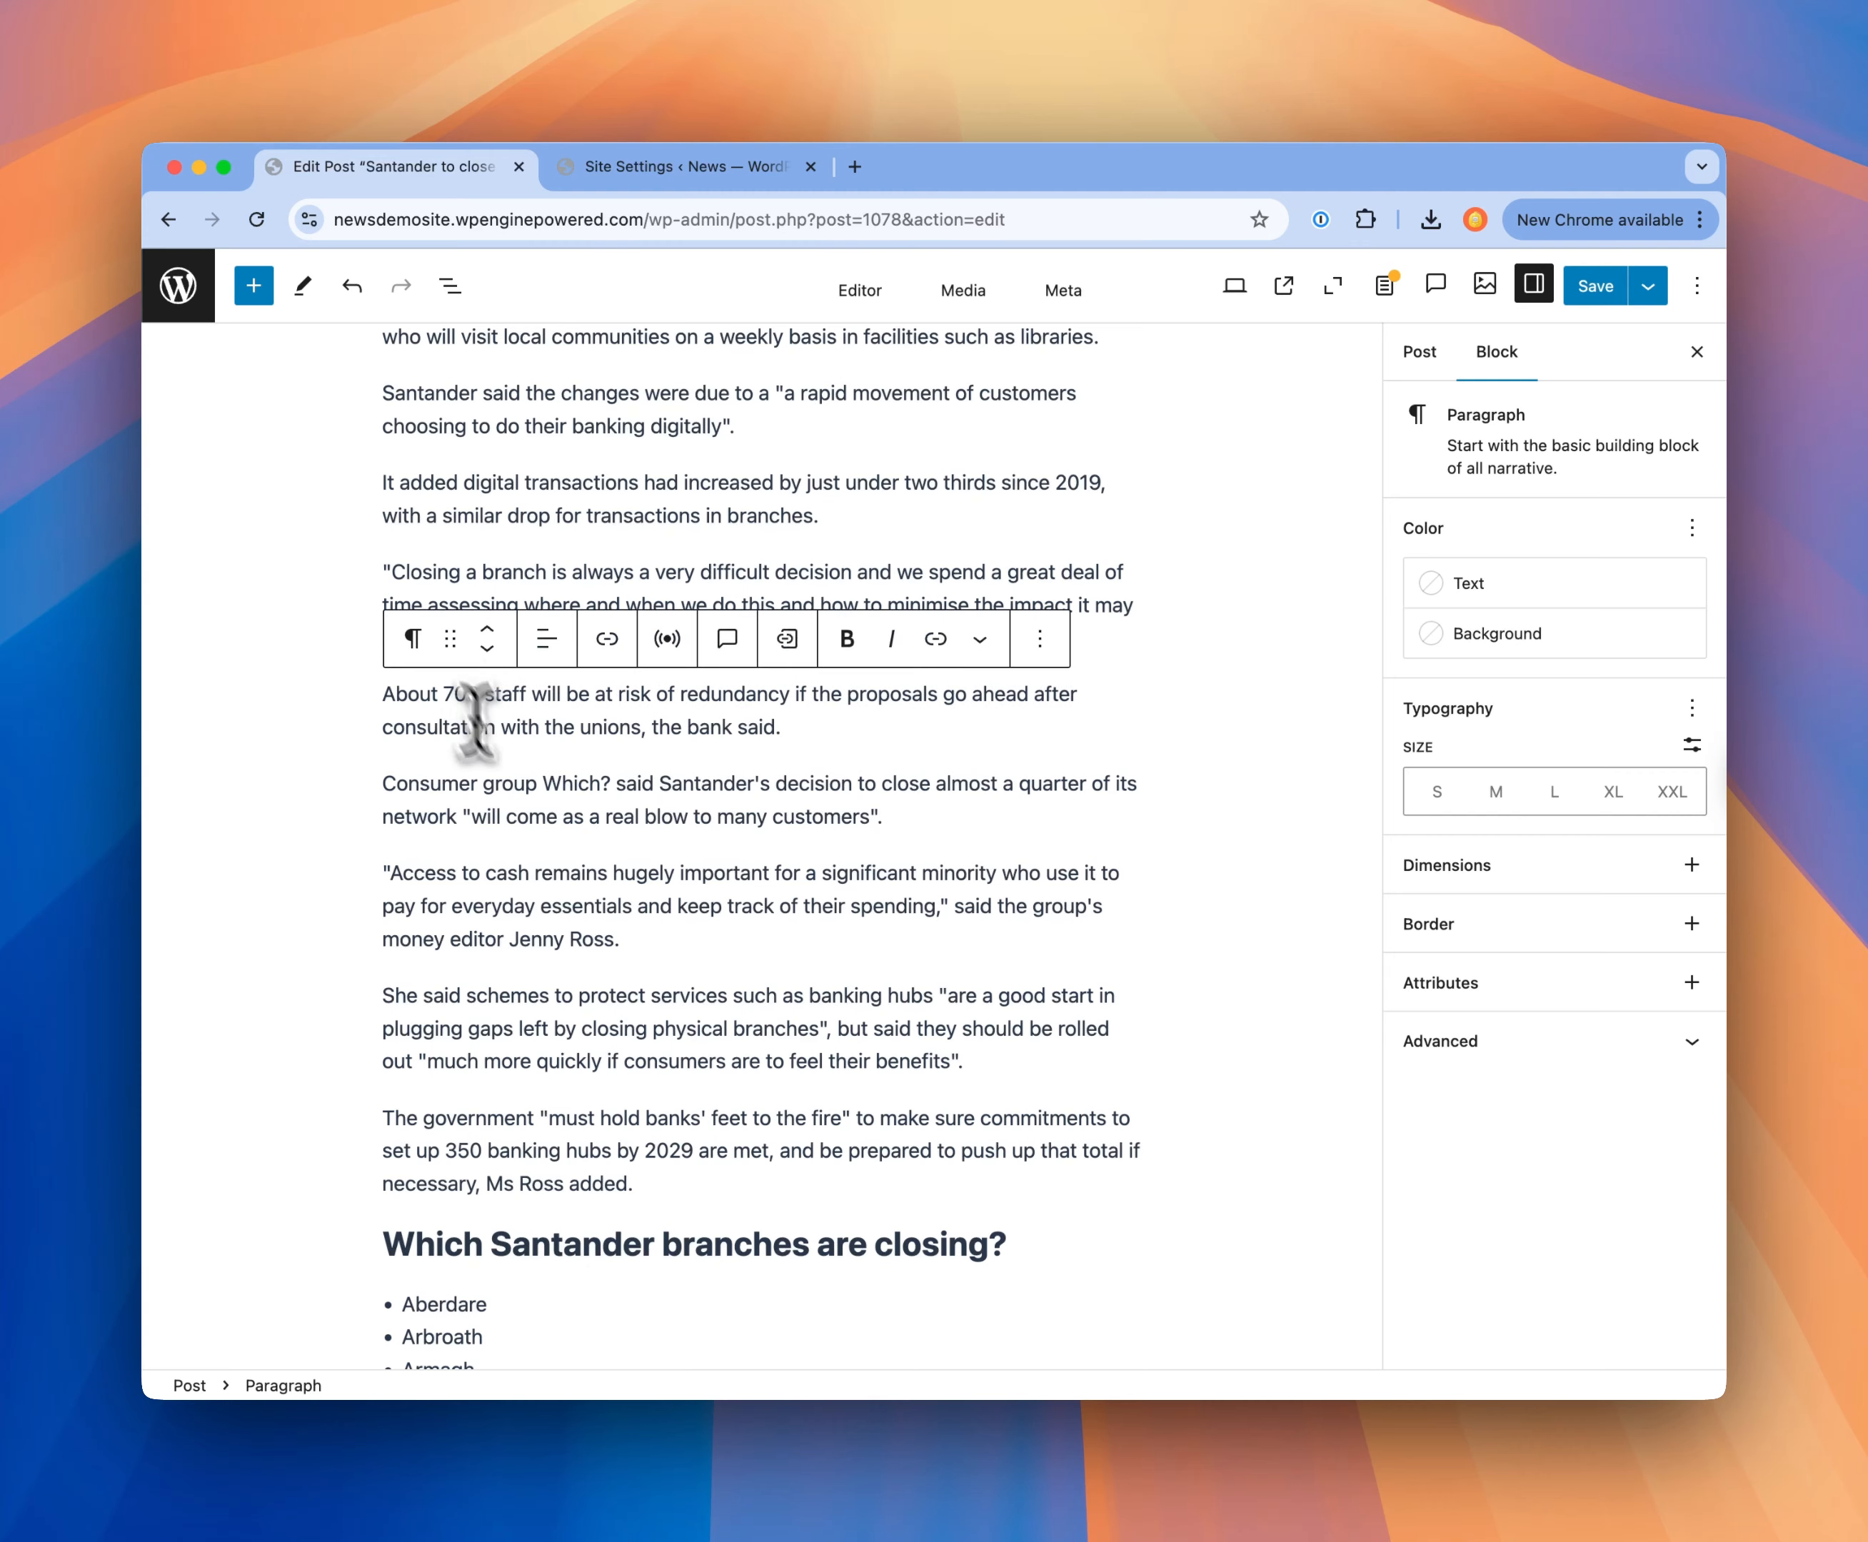
Step: Save the change without publishing, as a new unpublished edit named "Job Loses"
scroll(641, 908, up, 2)
click(729, 634)
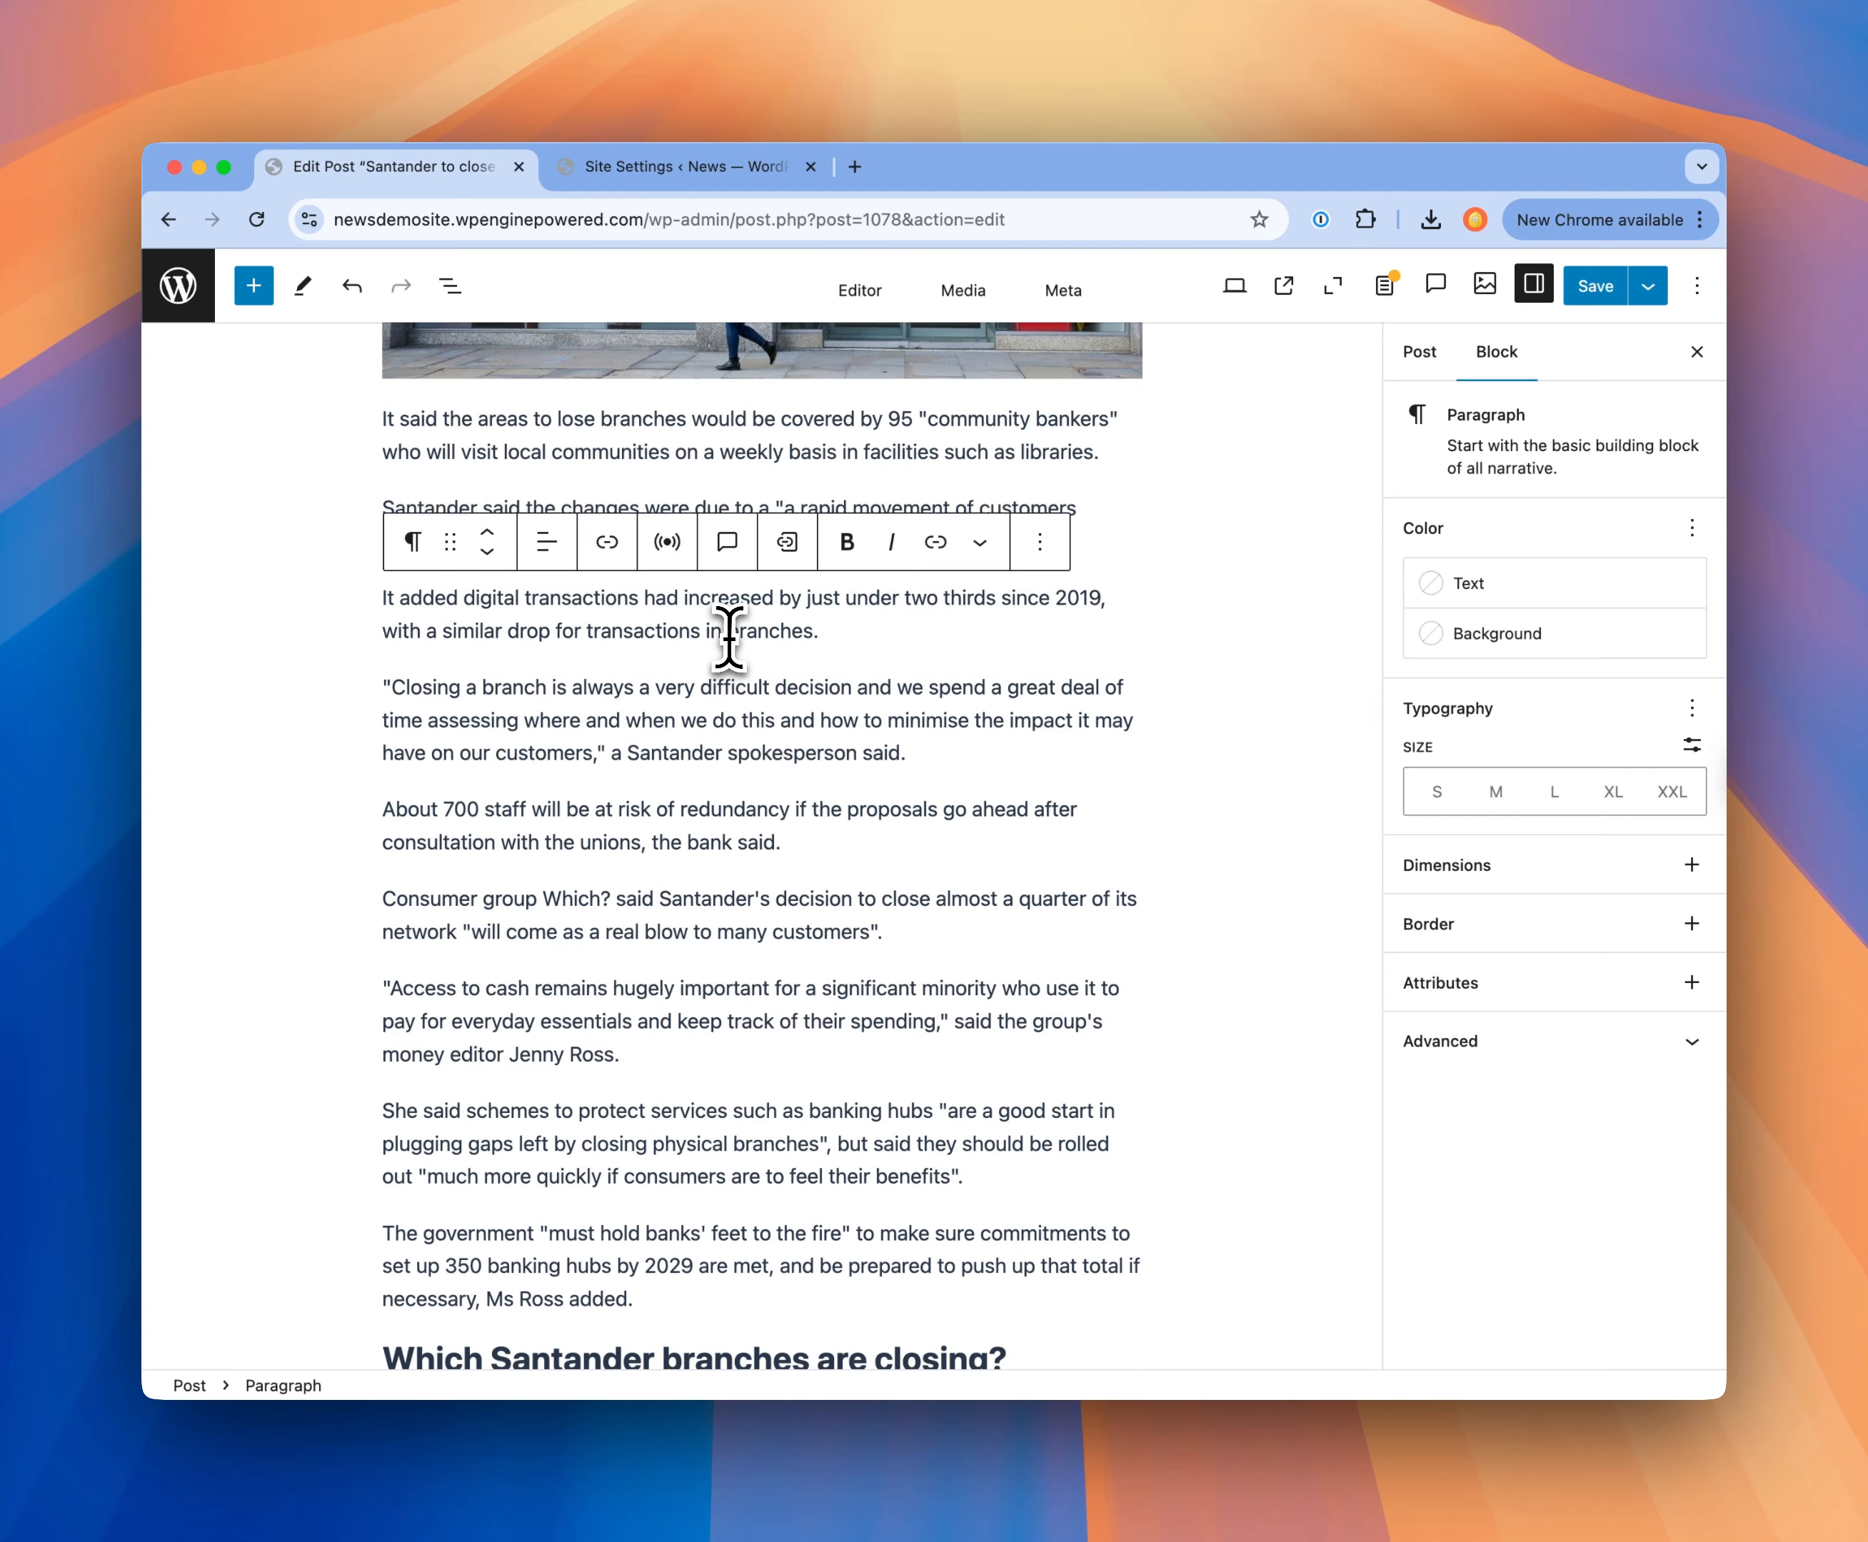
scroll(654, 694, up, 10)
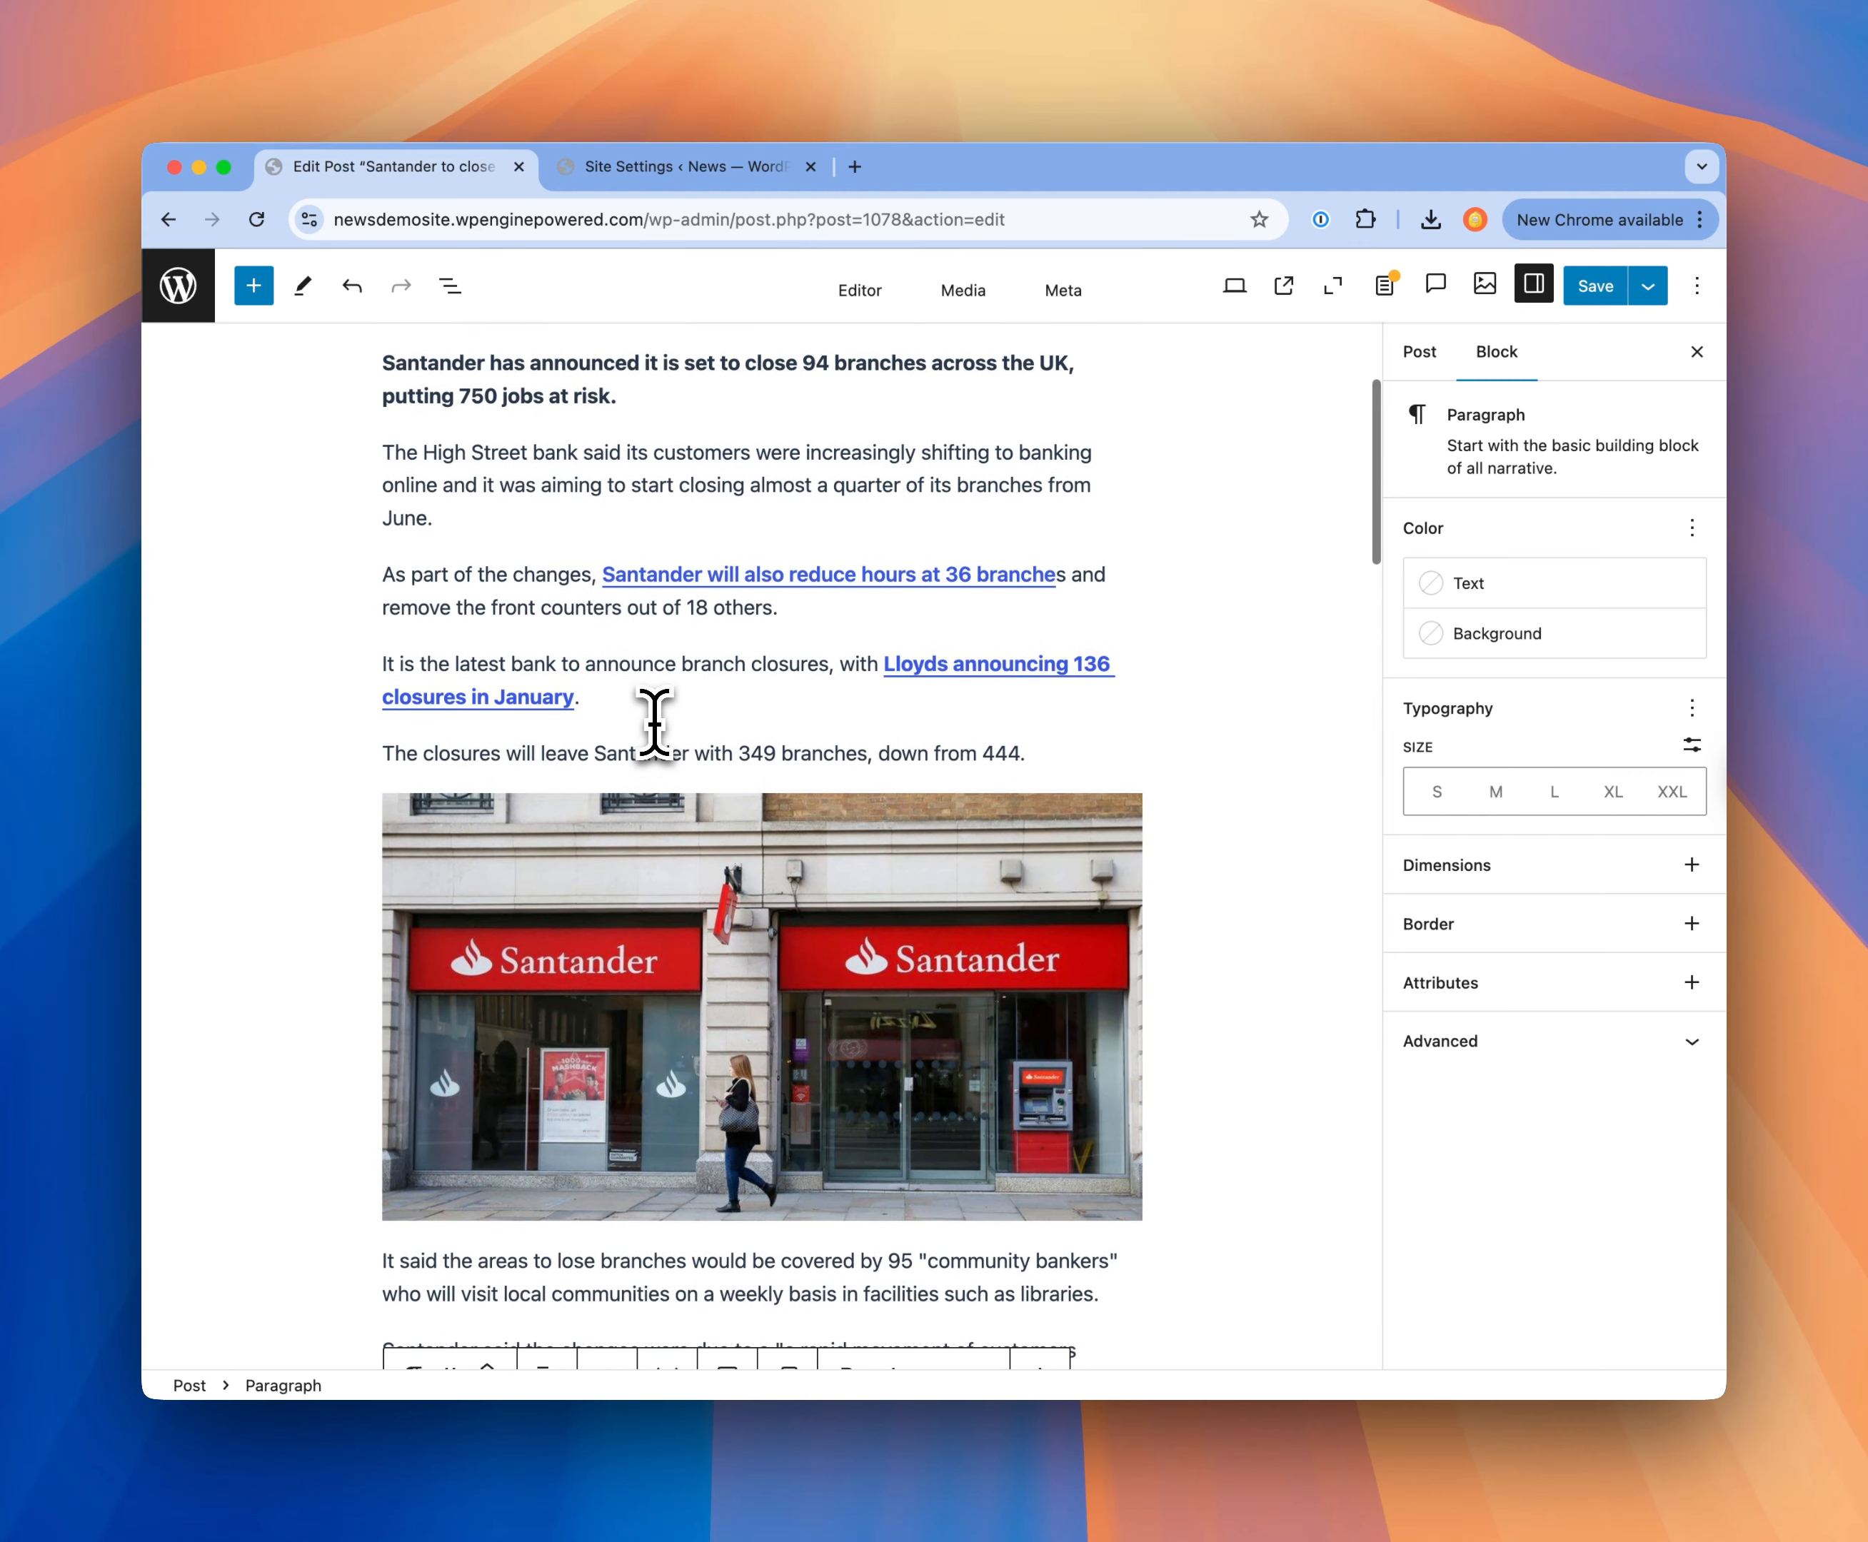
scroll(654, 720, up, 3)
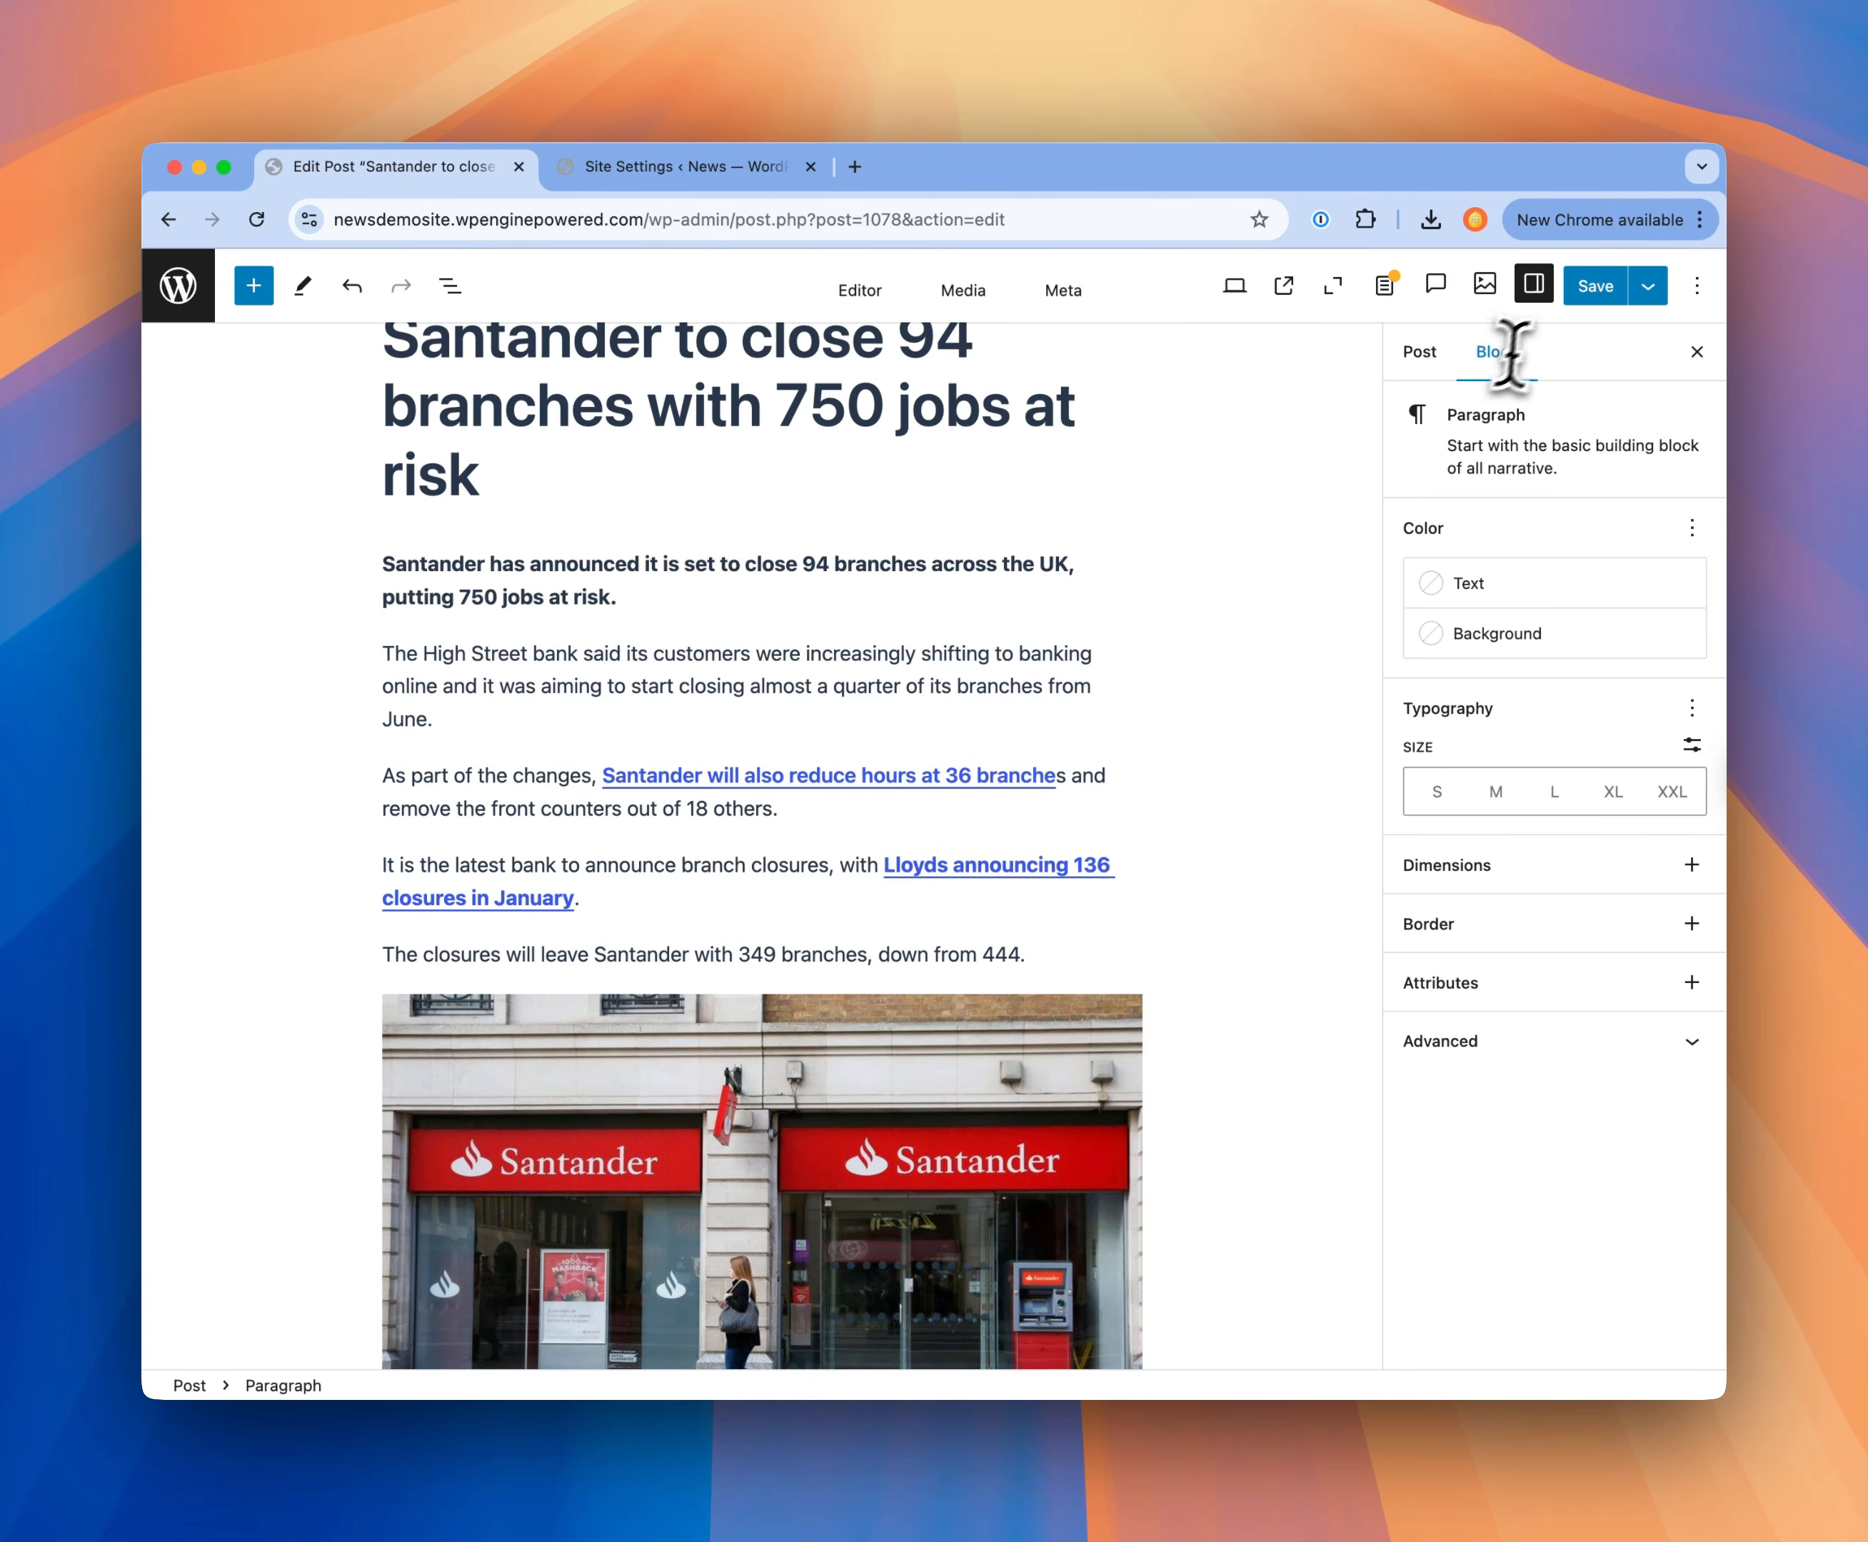
click(1648, 288)
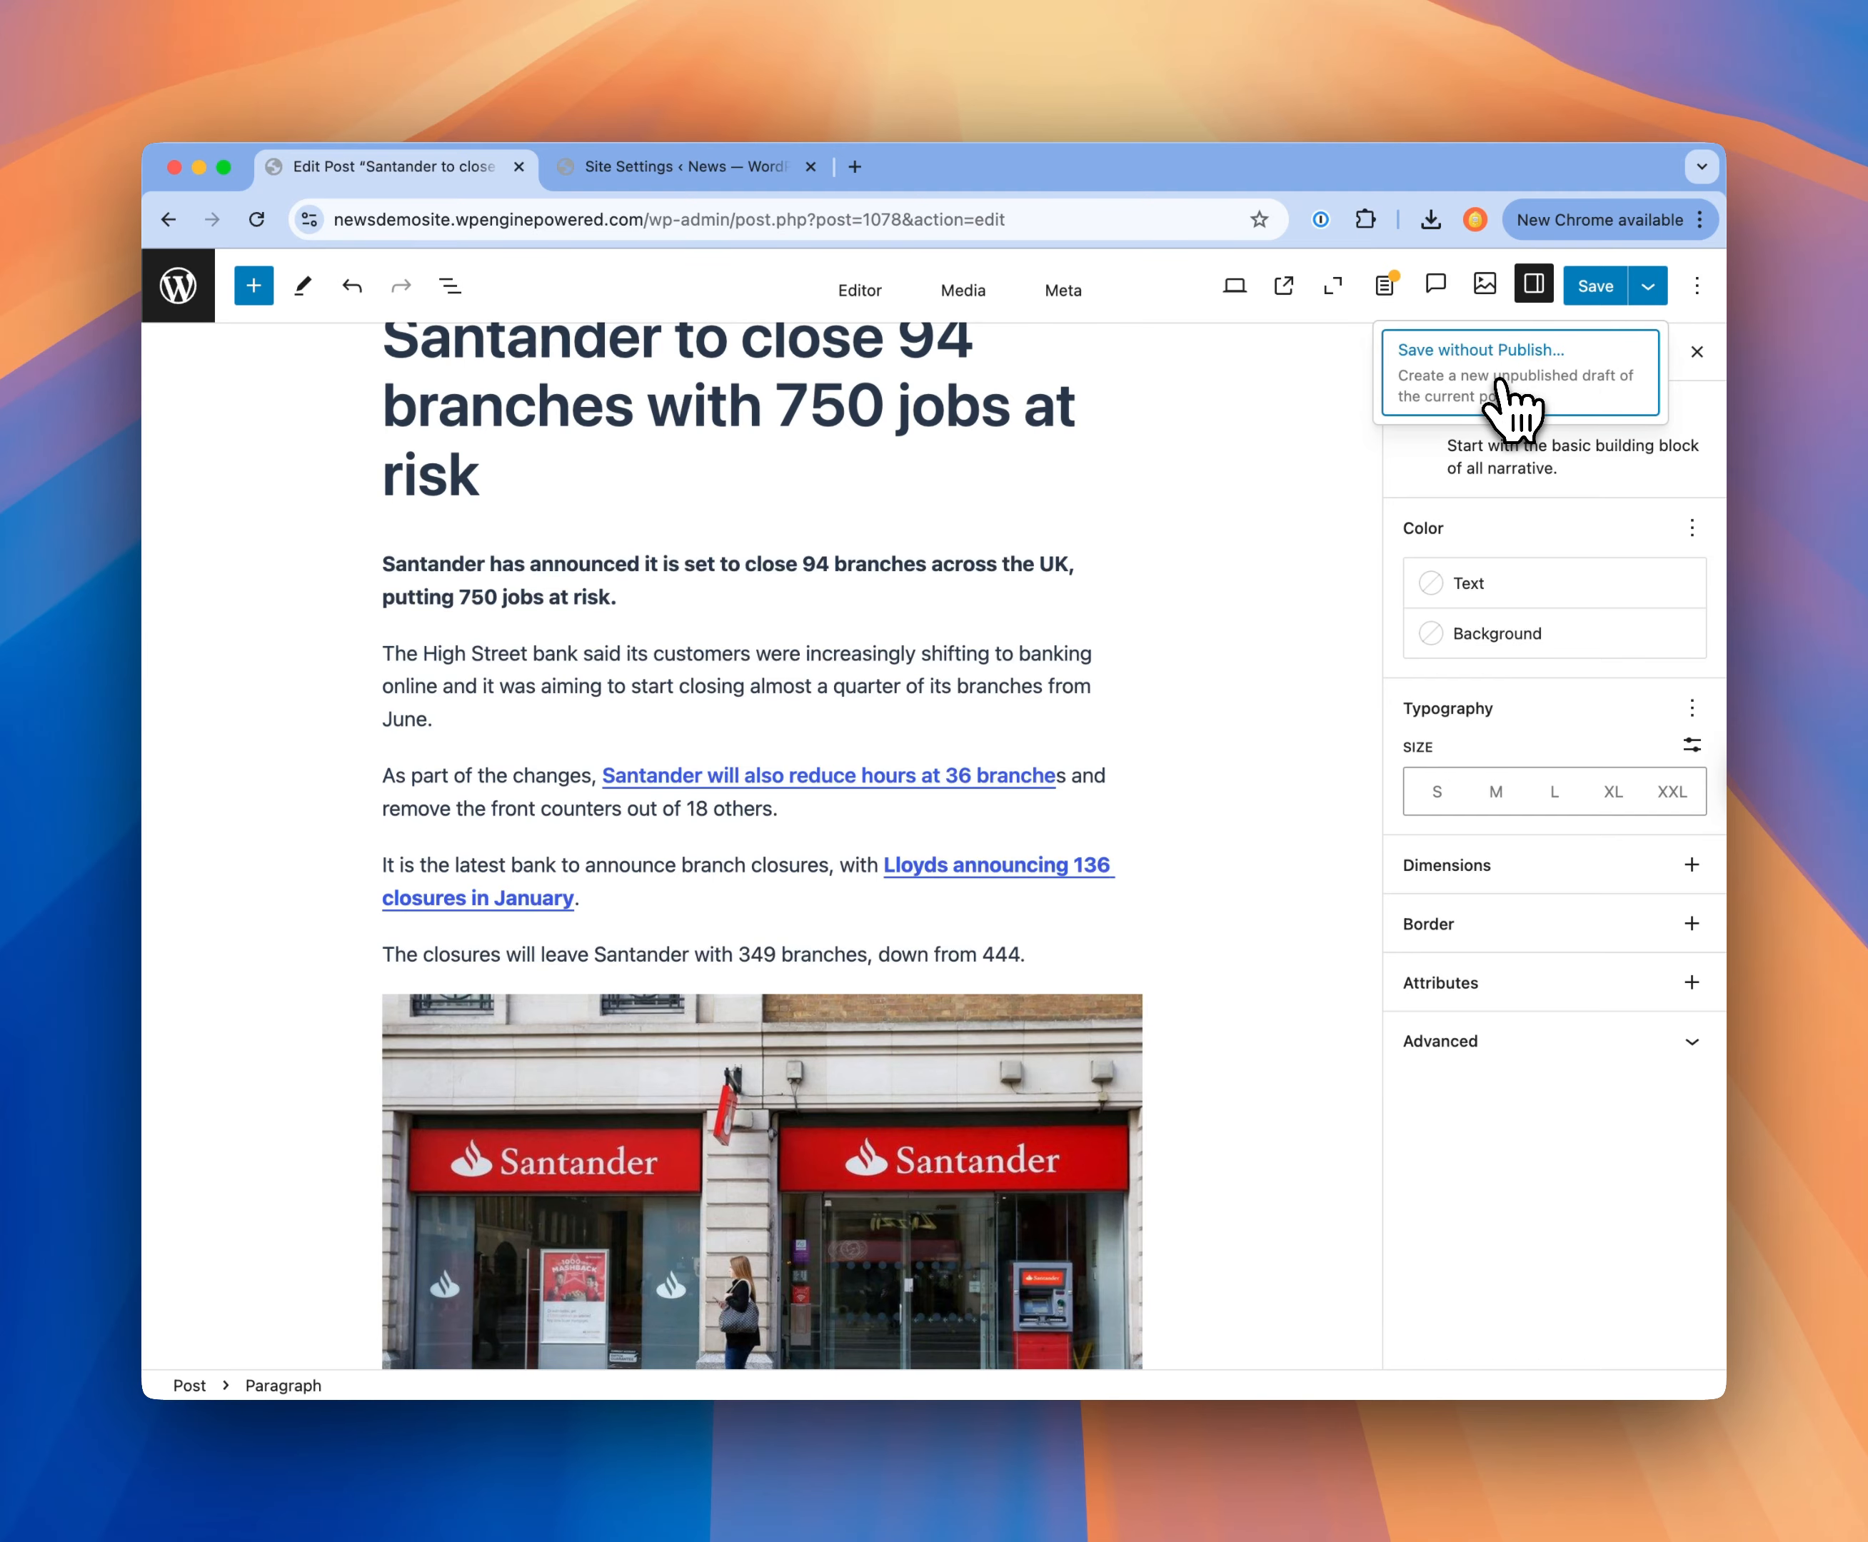
click(1514, 405)
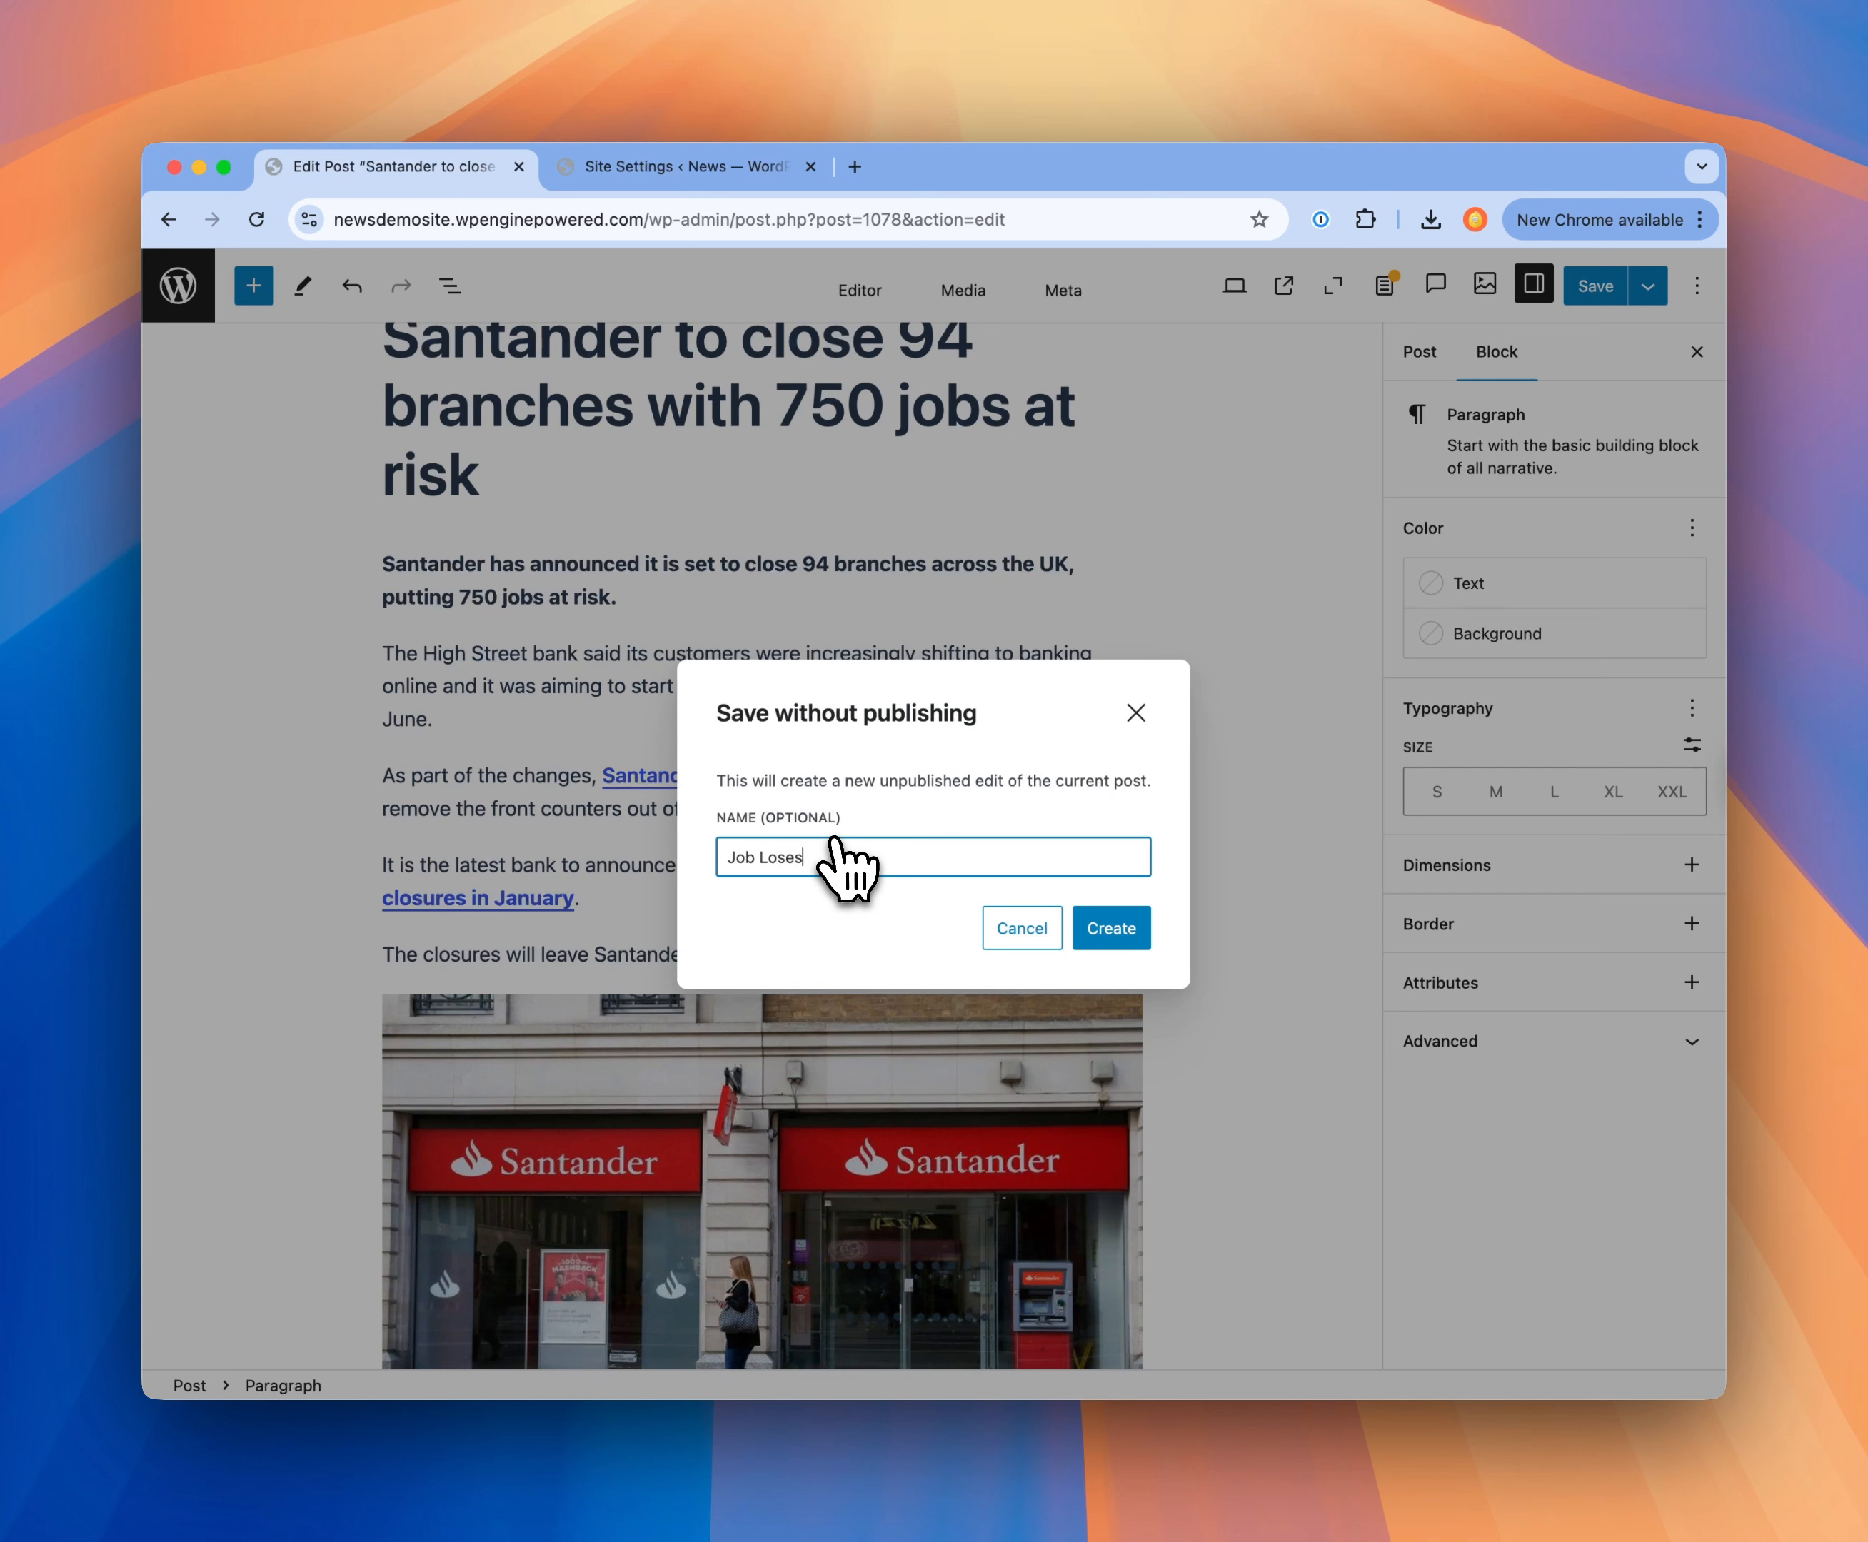
click(1111, 928)
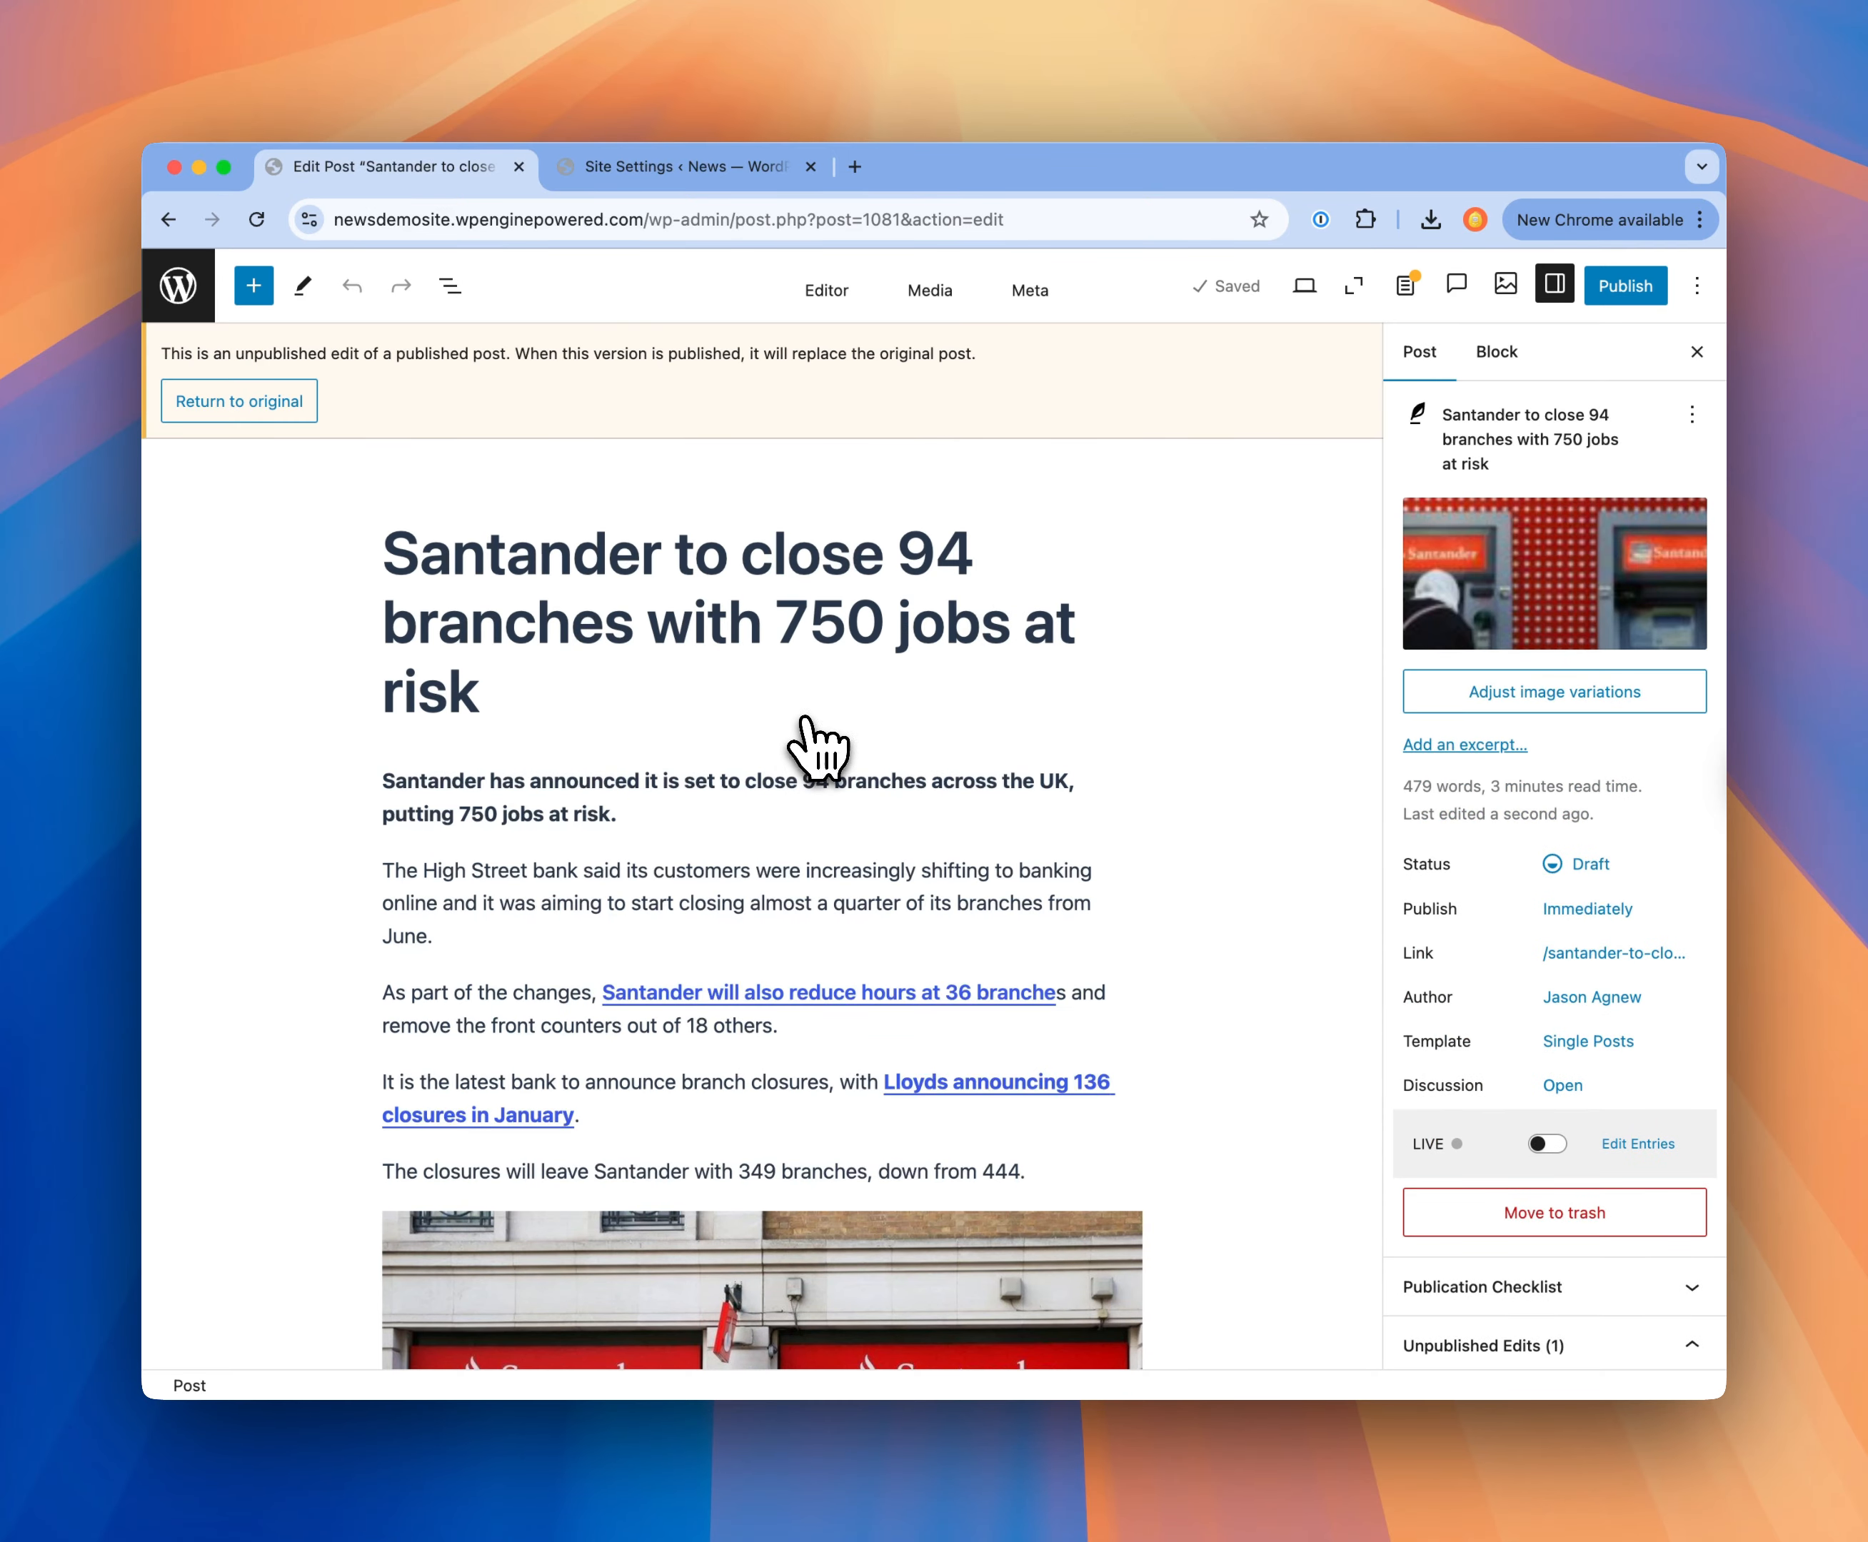
Step: Examine the draft's post settings and its list of unpublished edits
scroll(754, 738, down, 3)
scroll(1459, 983, down, 4)
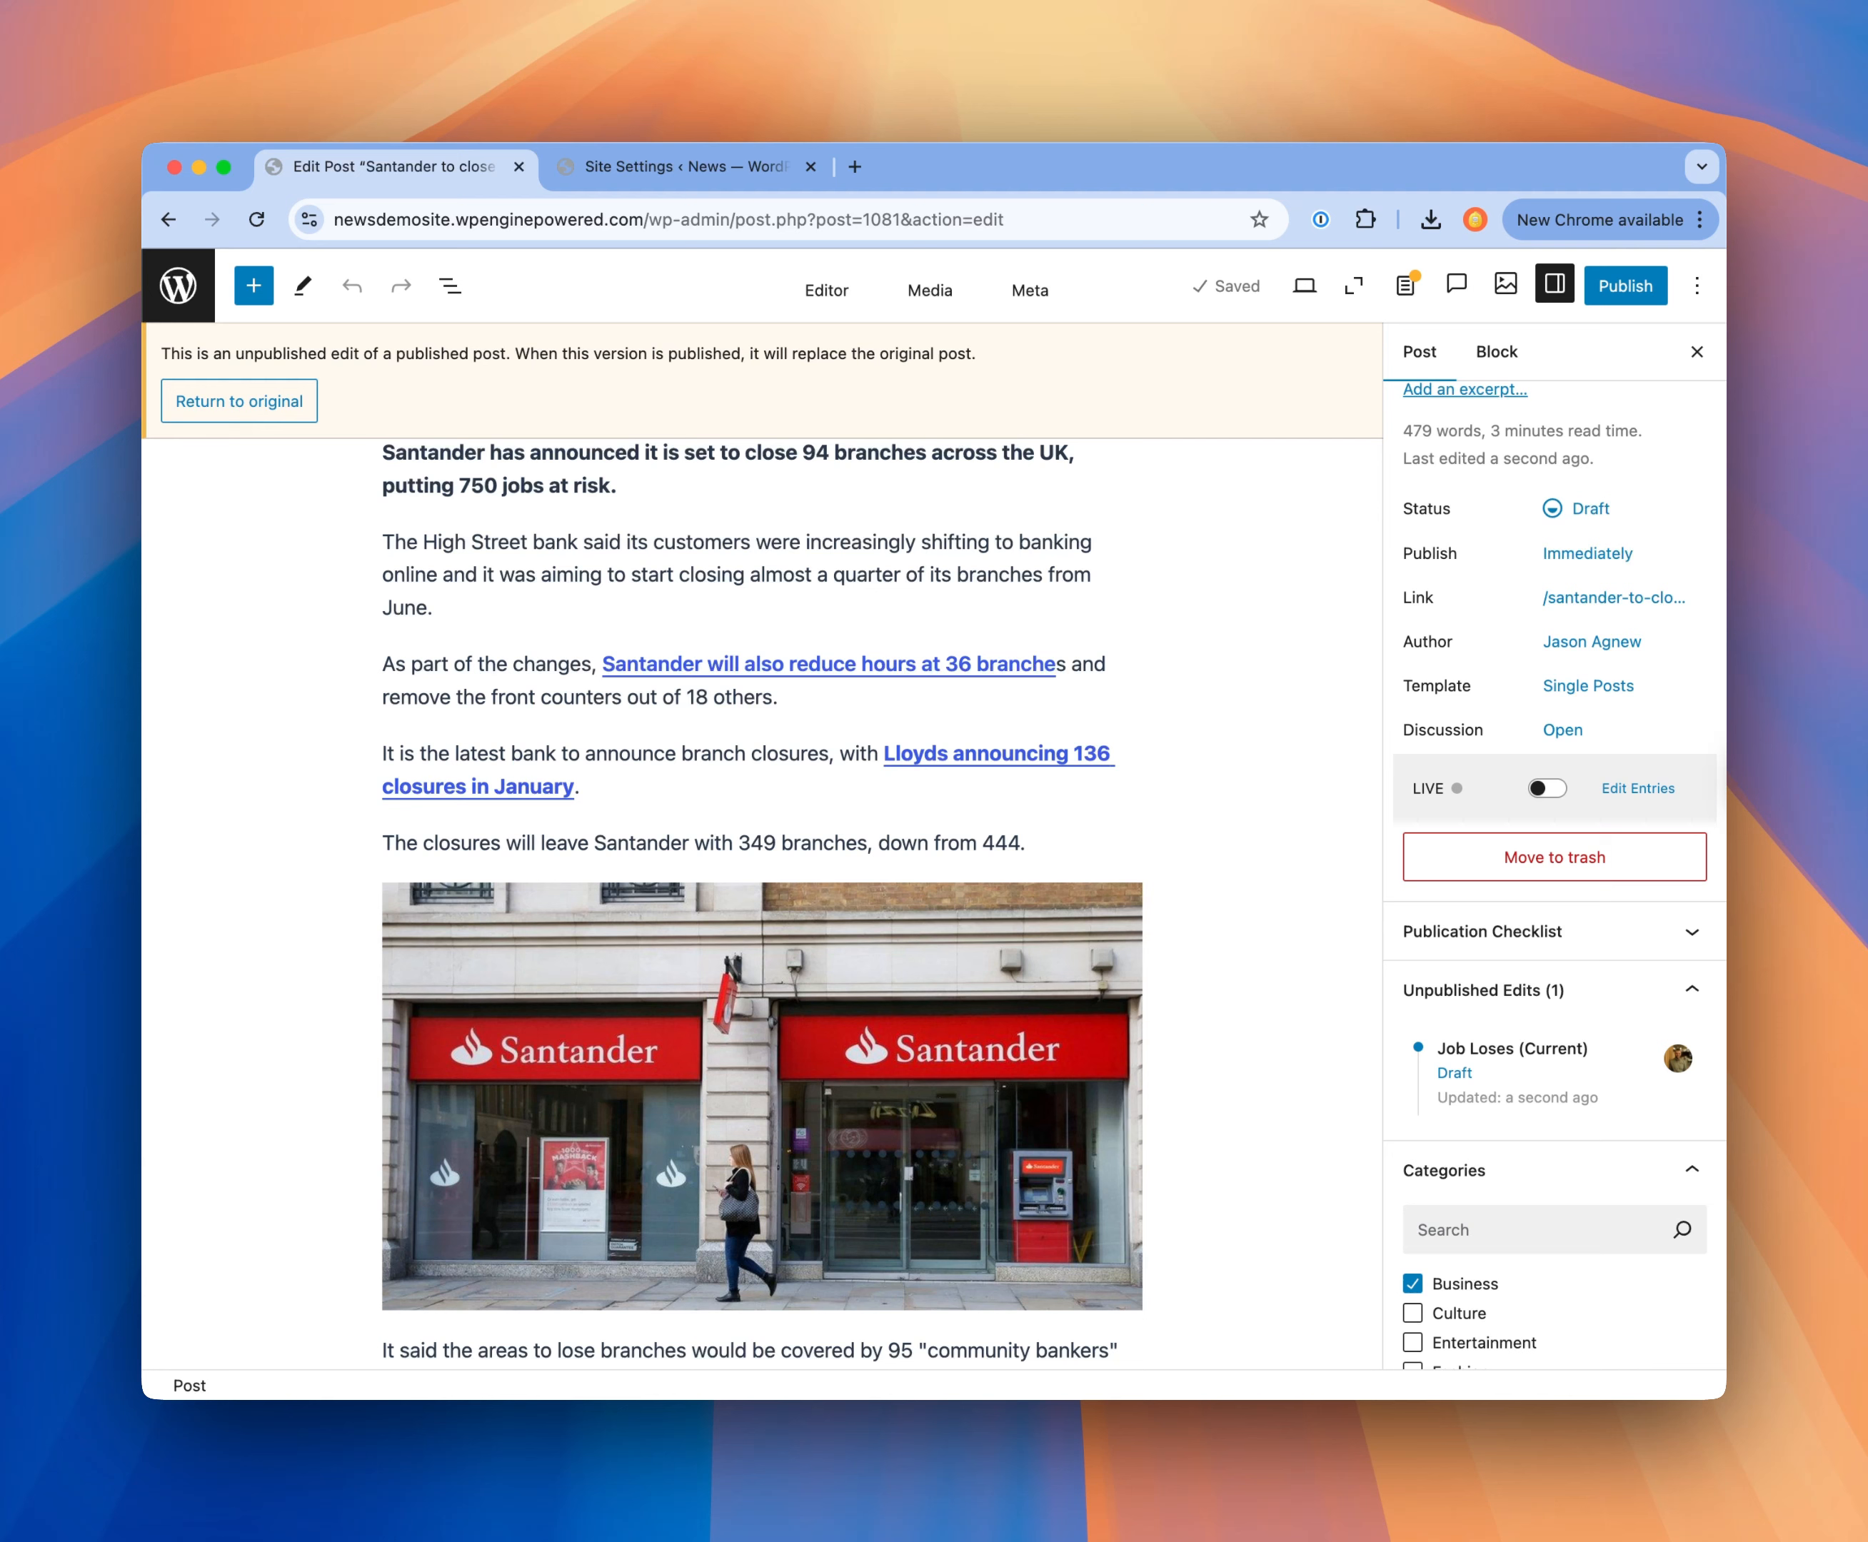
click(1731, 767)
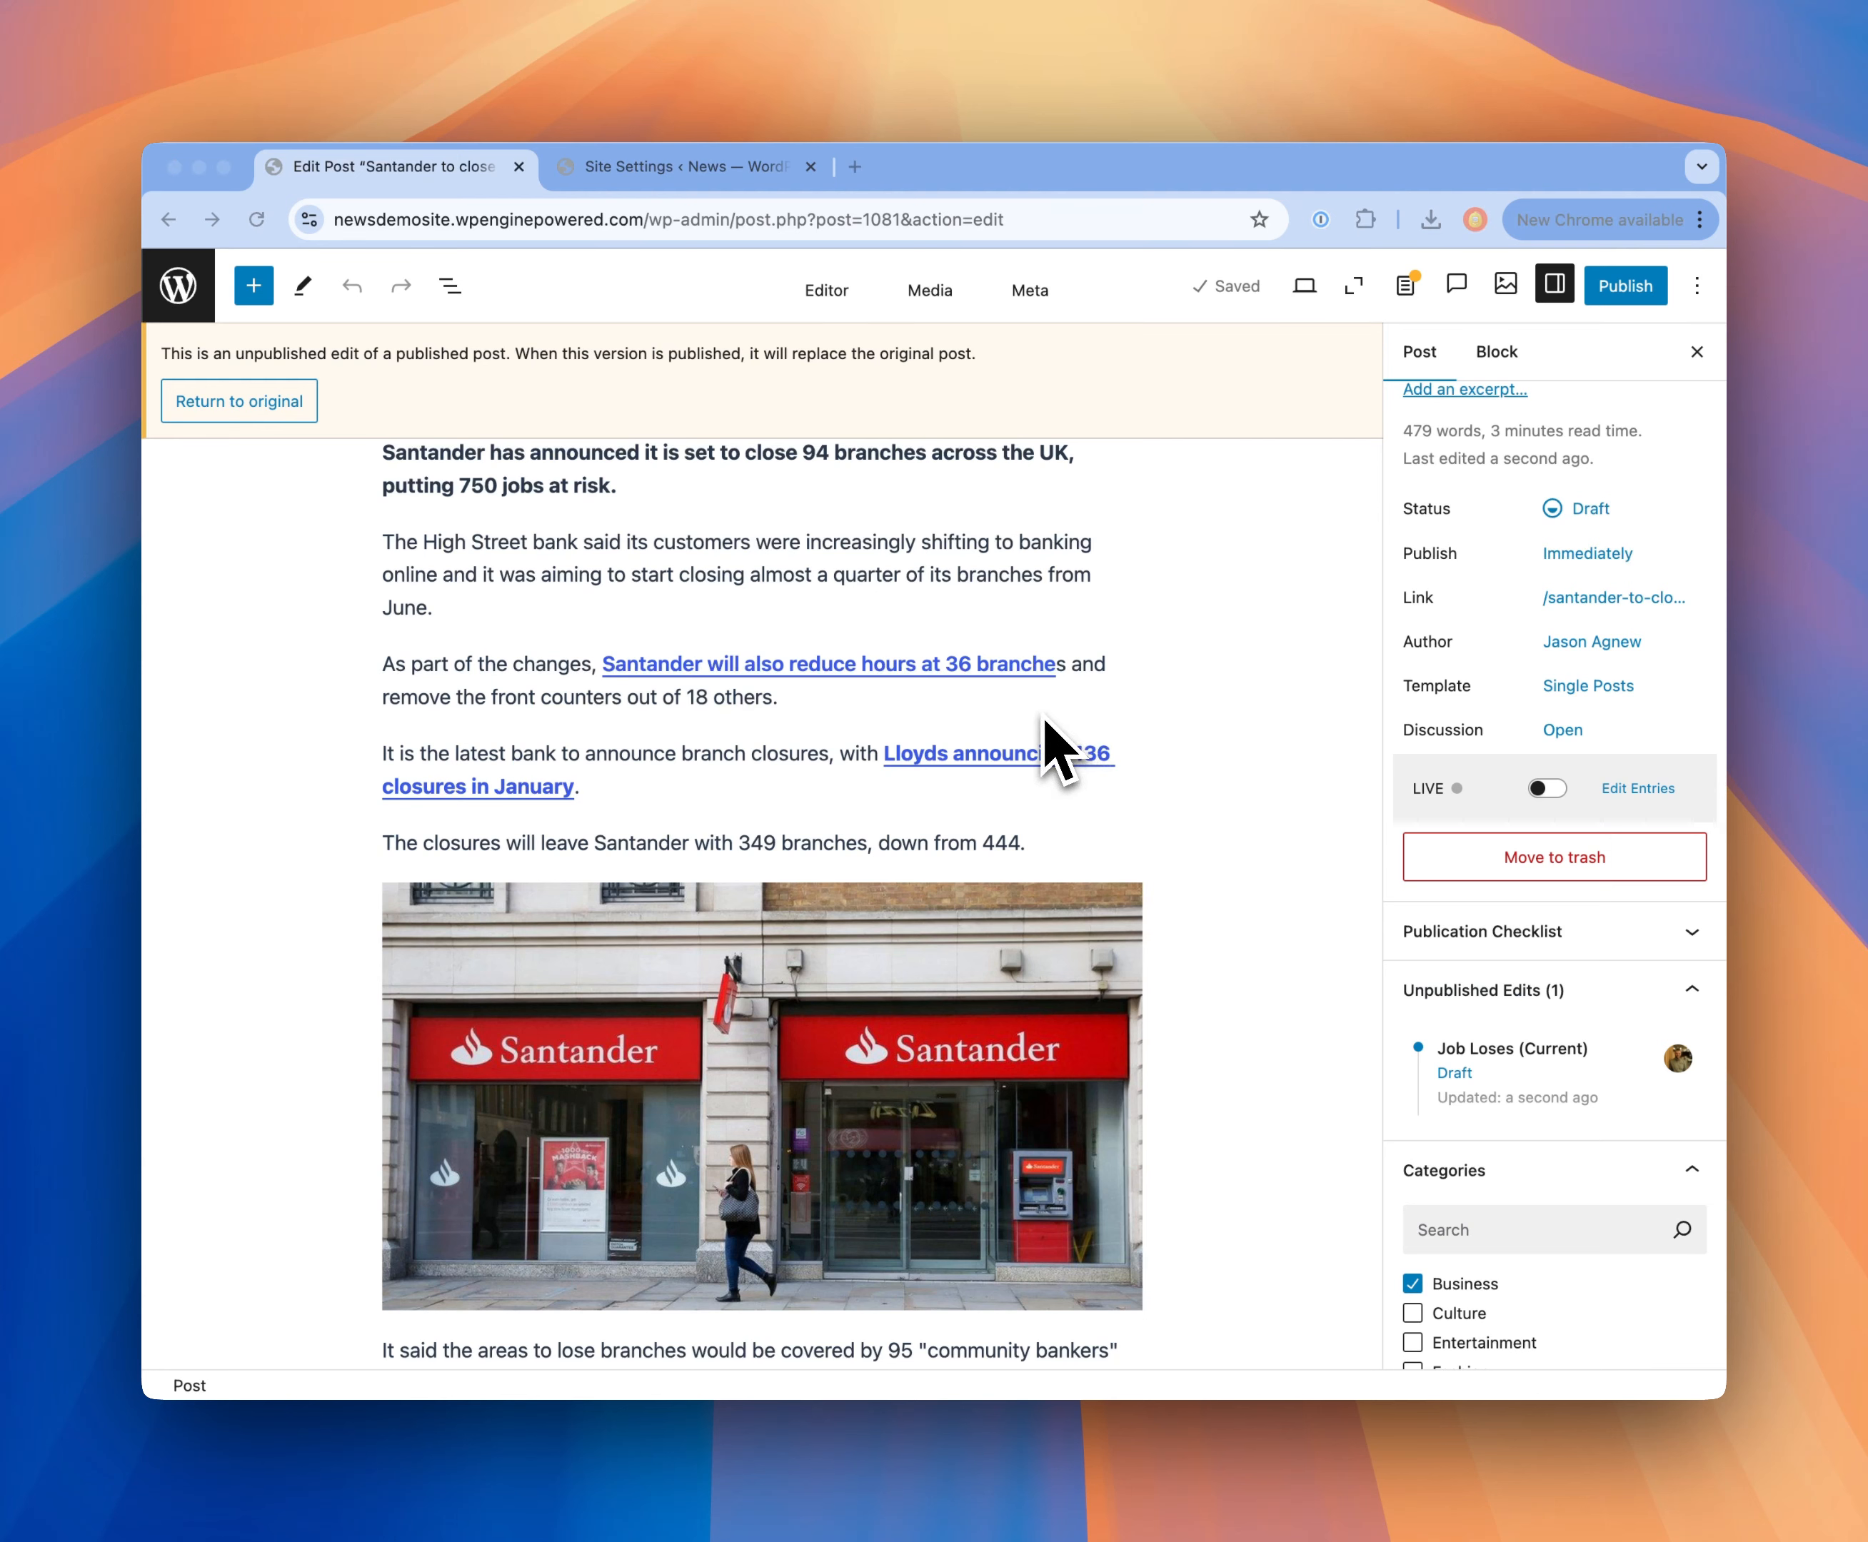
click(1139, 716)
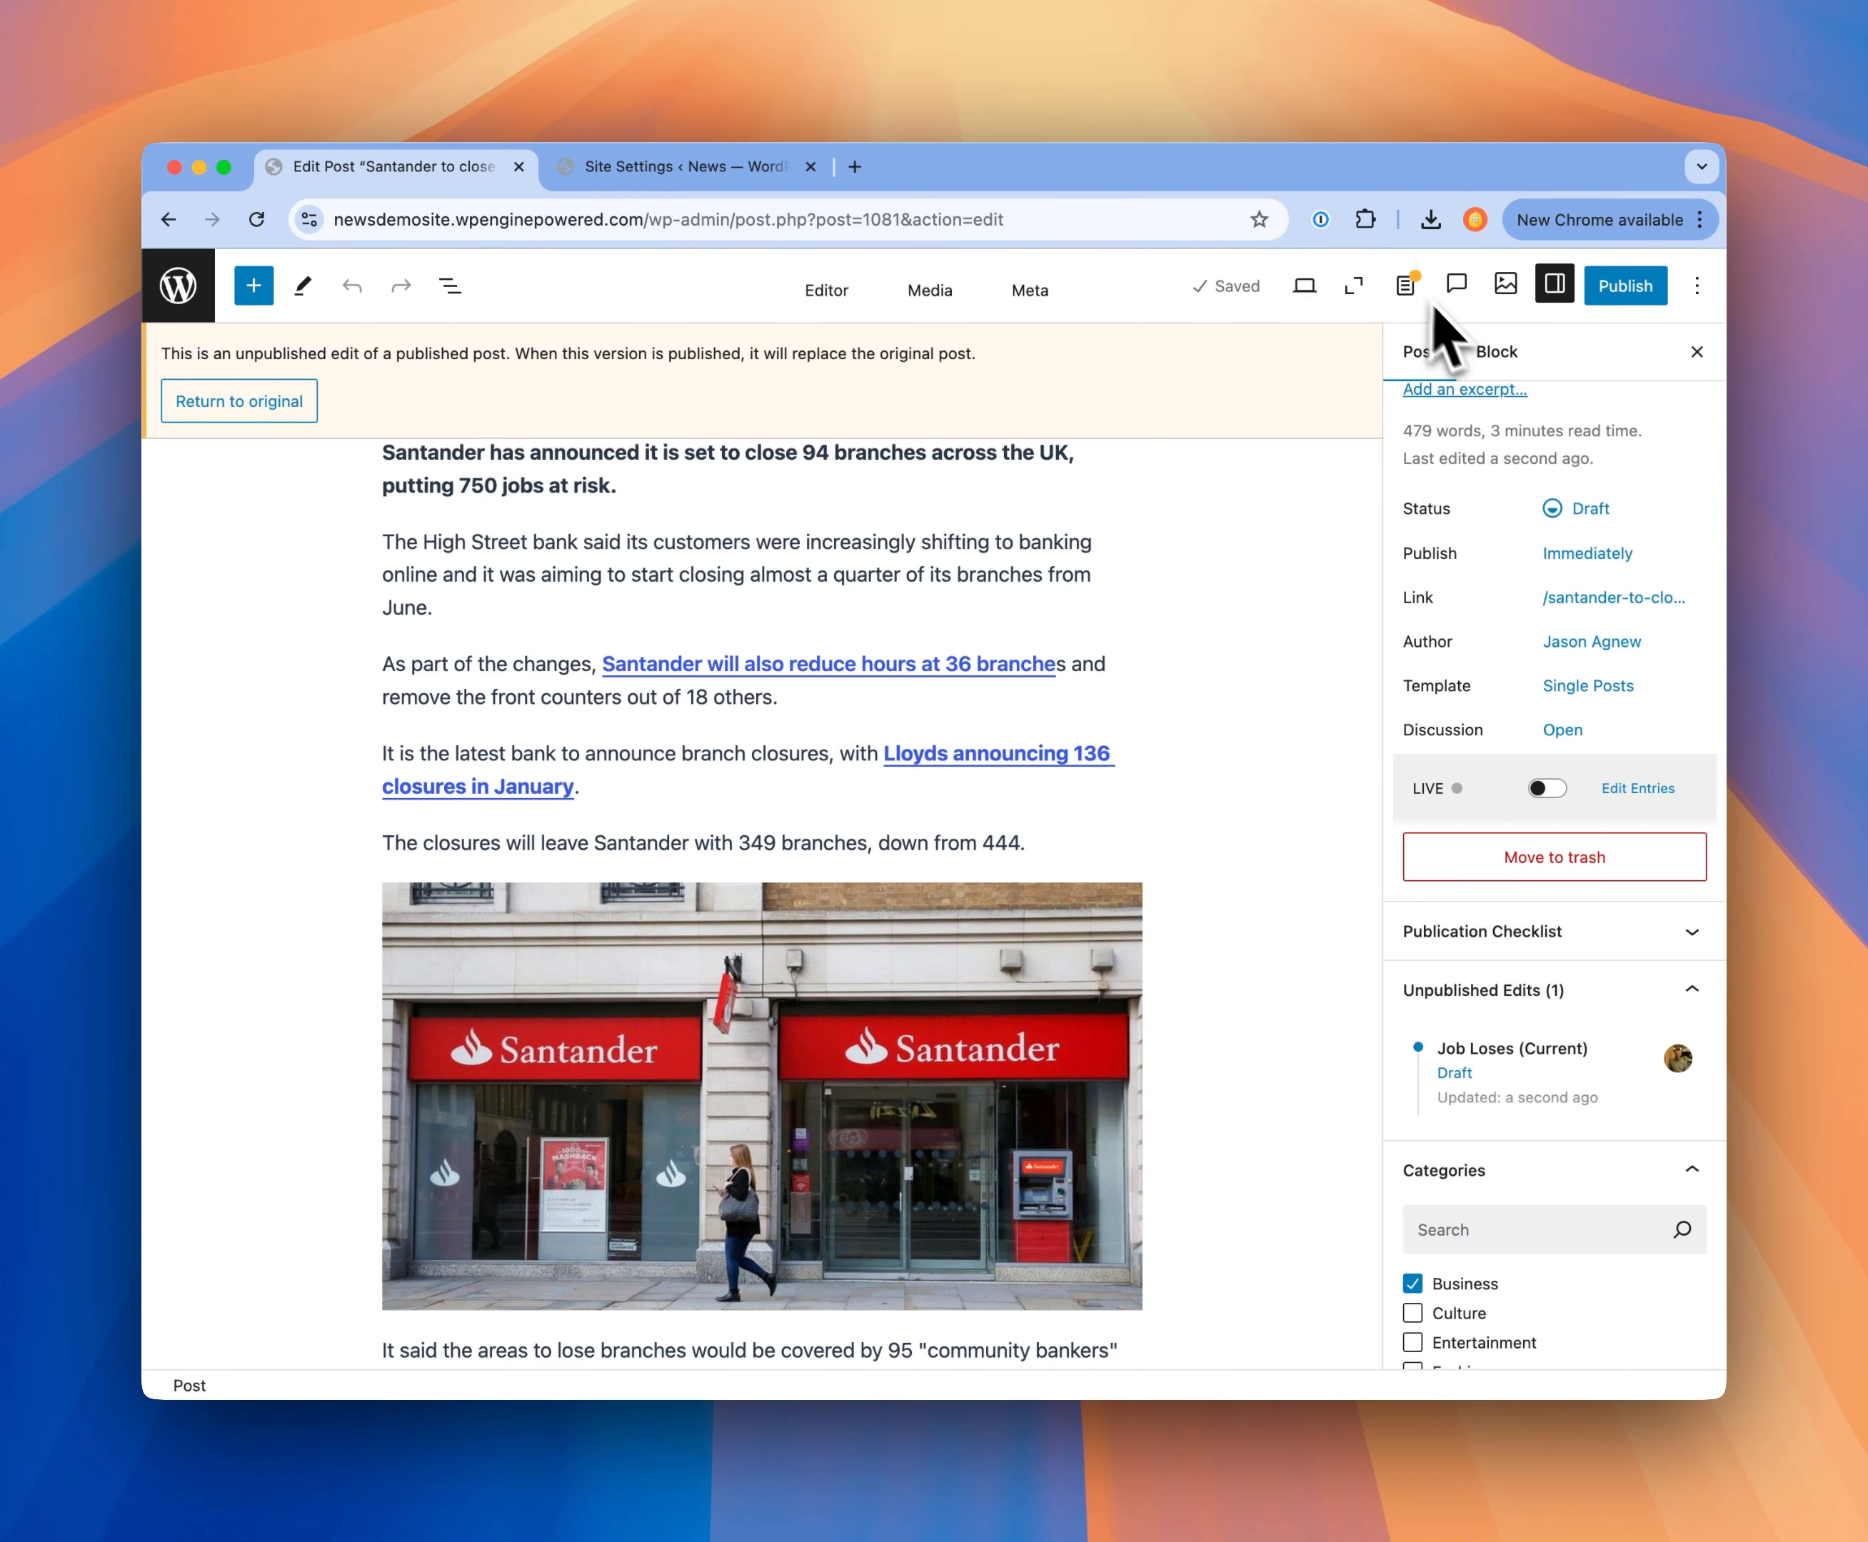
Step: Add the editorial note "Need to check job loses information" to the unpublished edit
scroll(1054, 717, up, 3)
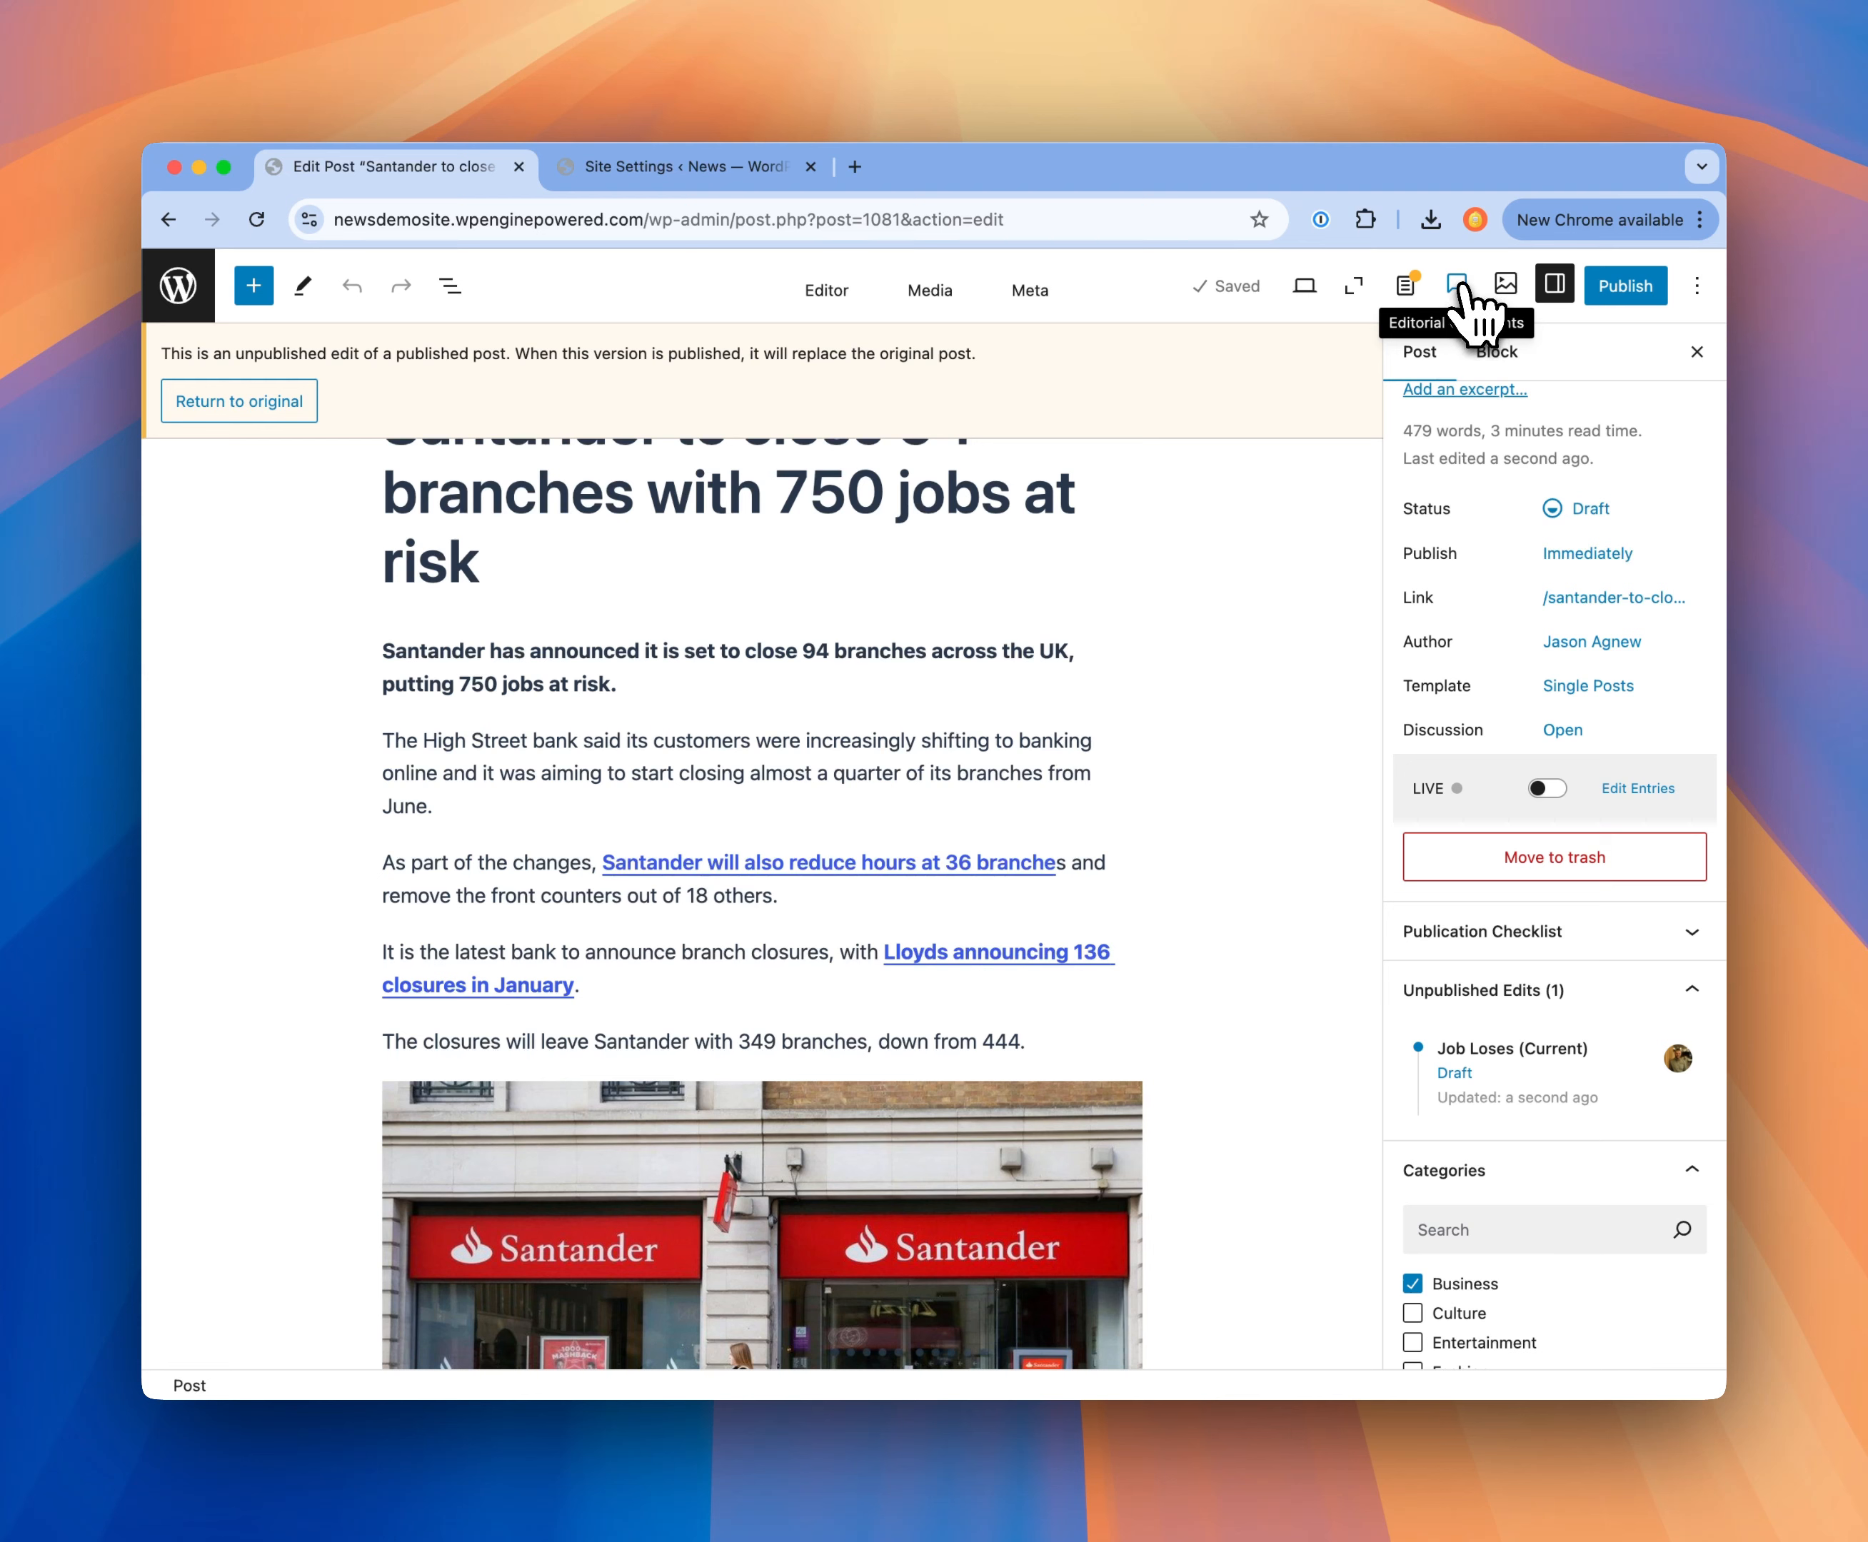
click(1457, 285)
click(1464, 698)
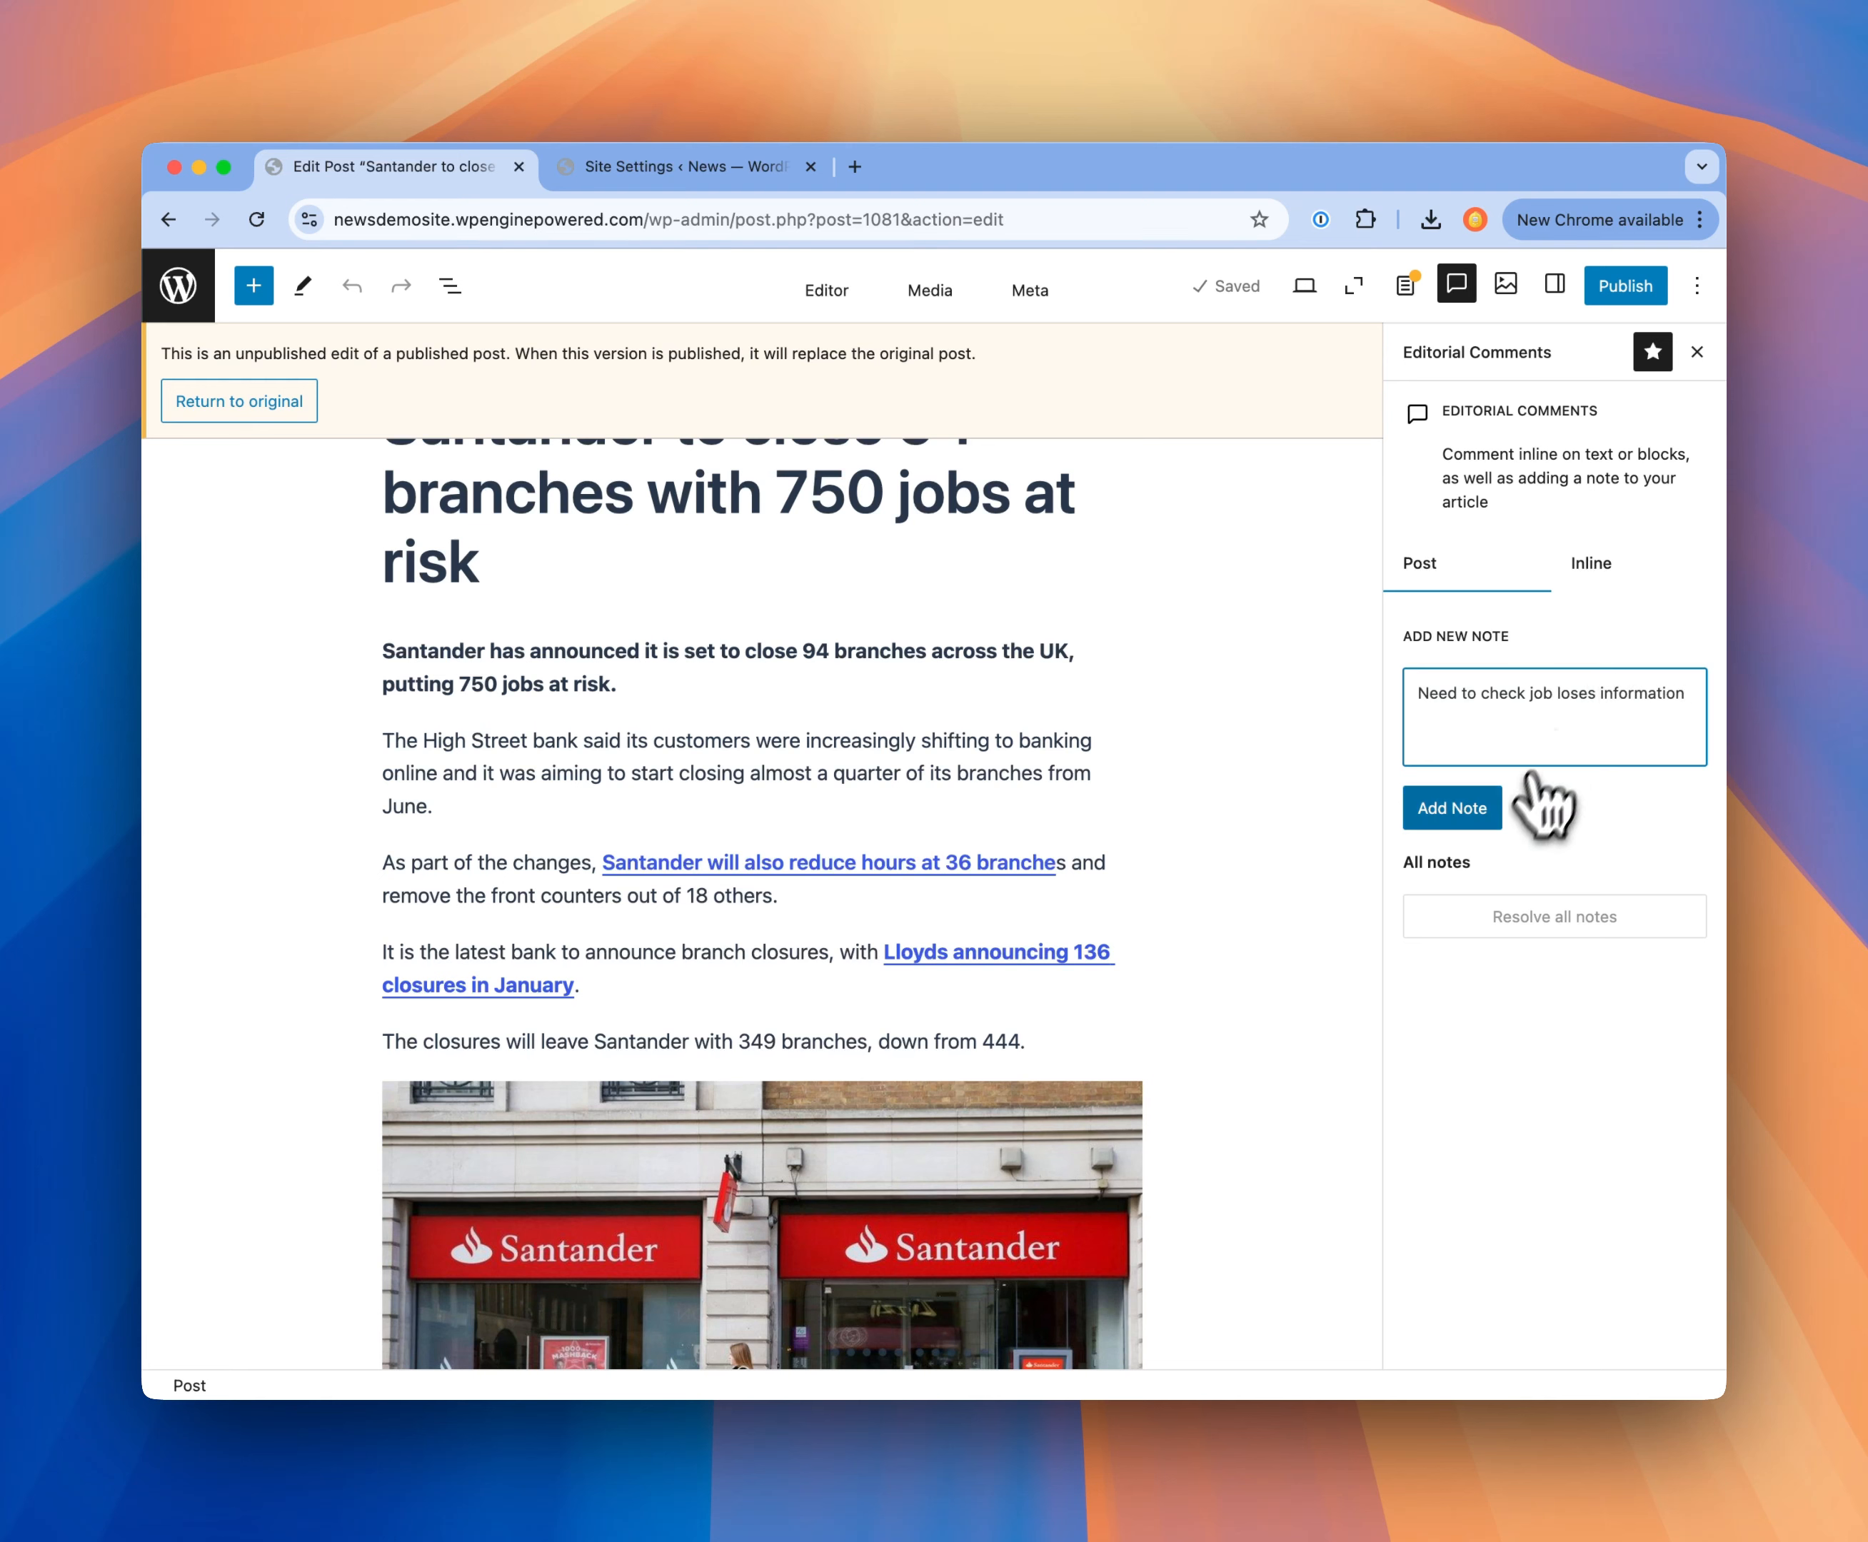
click(1472, 805)
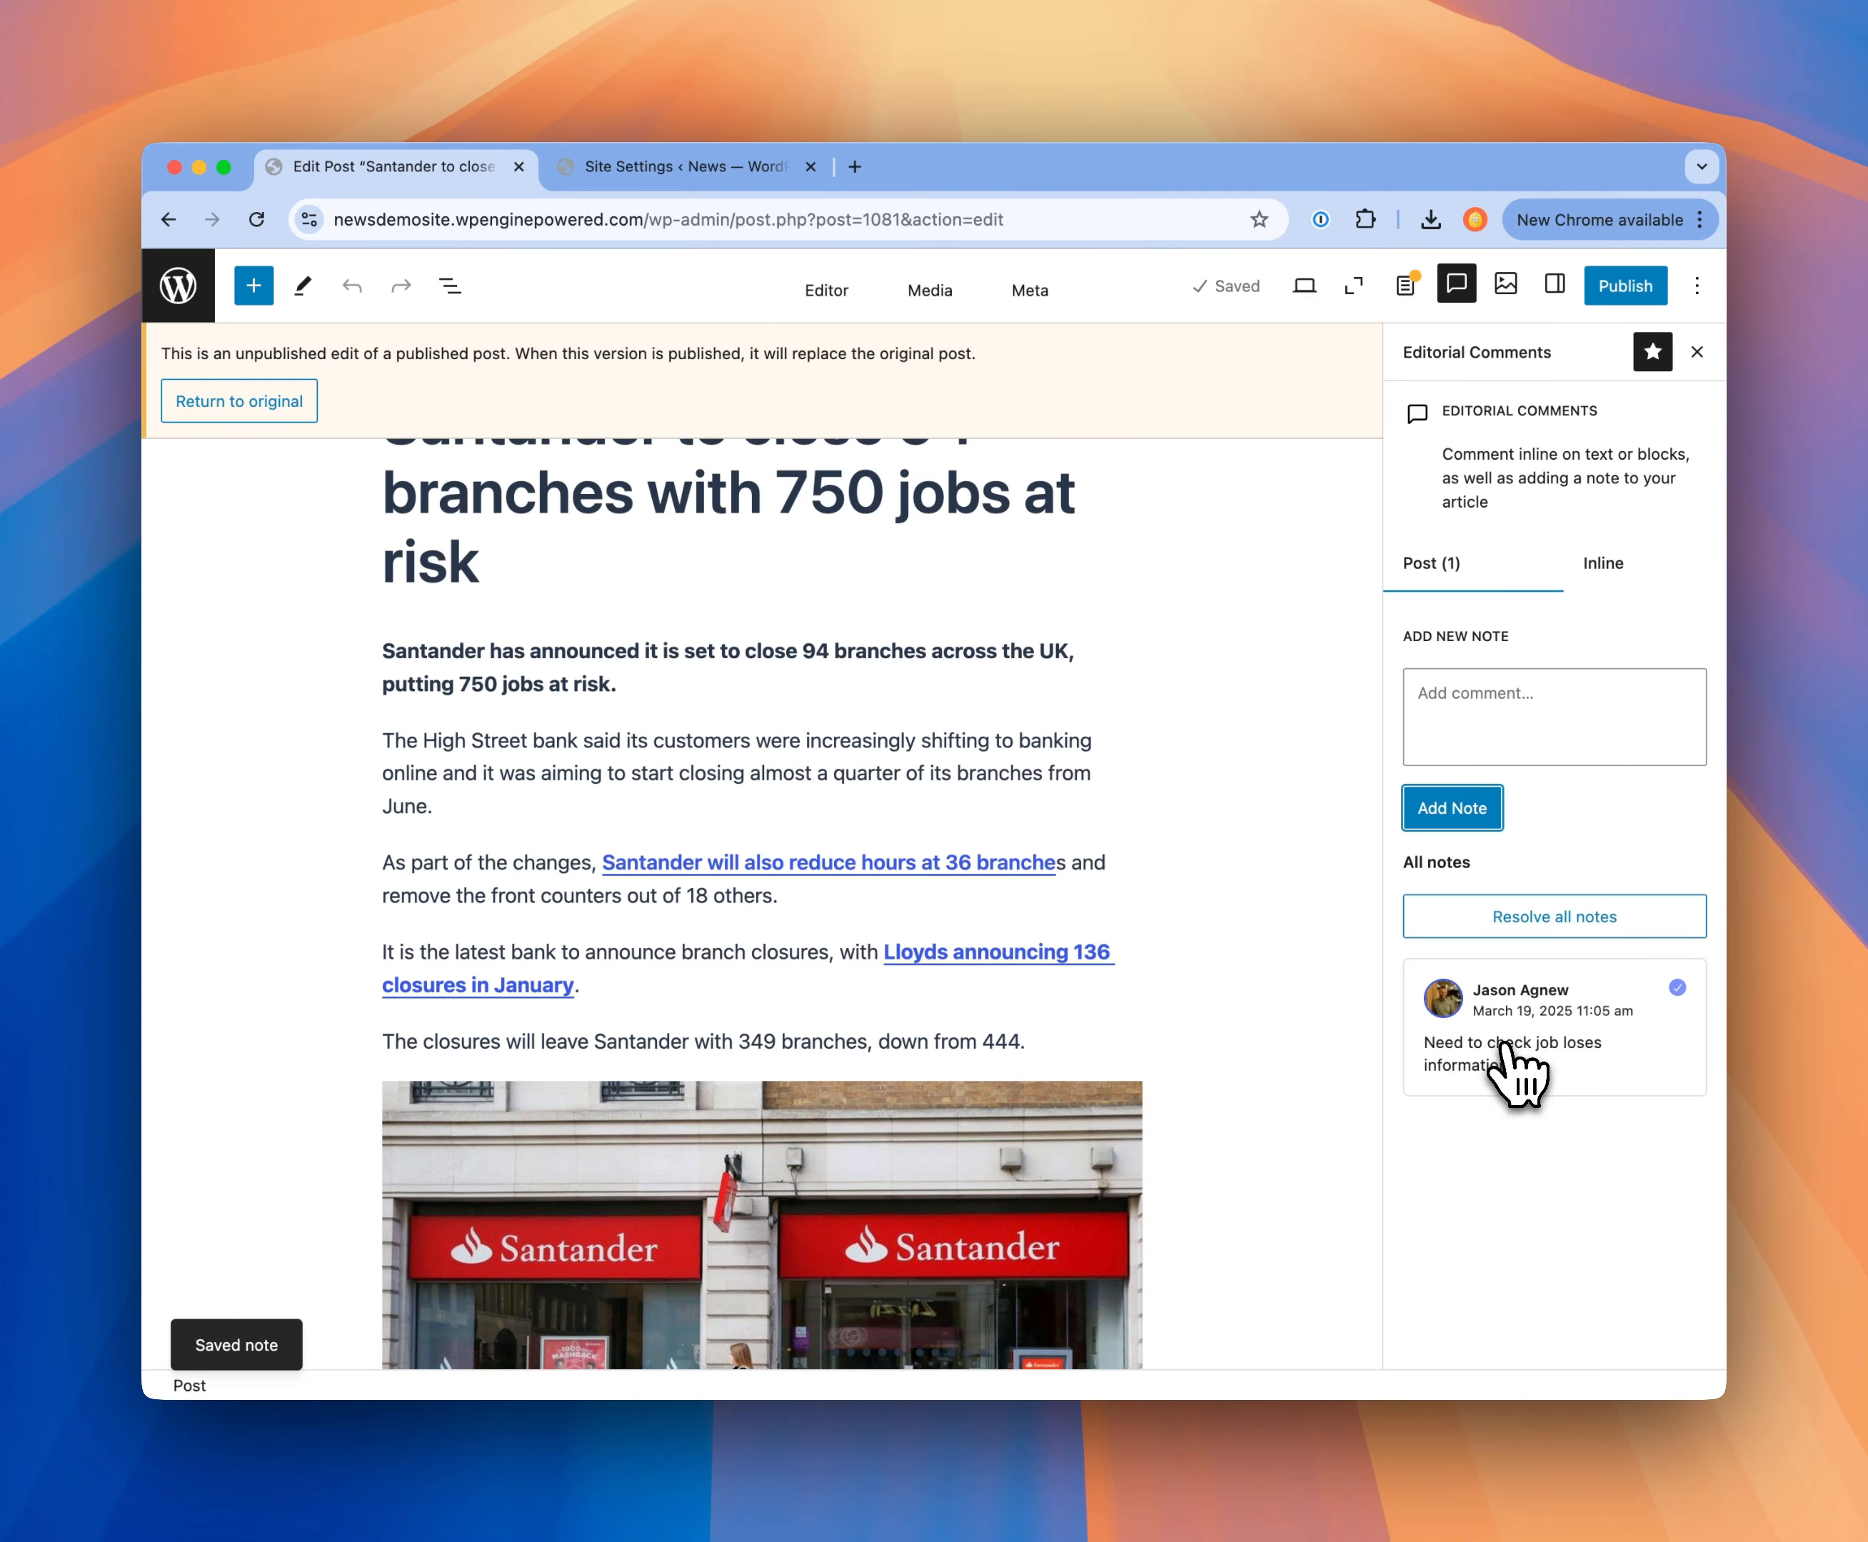
Step: Add the inline comment "Check spelling" to Arbroath in the list of closing Santander branches
scroll(1196, 897, down, 3)
scroll(1196, 897, down, 10)
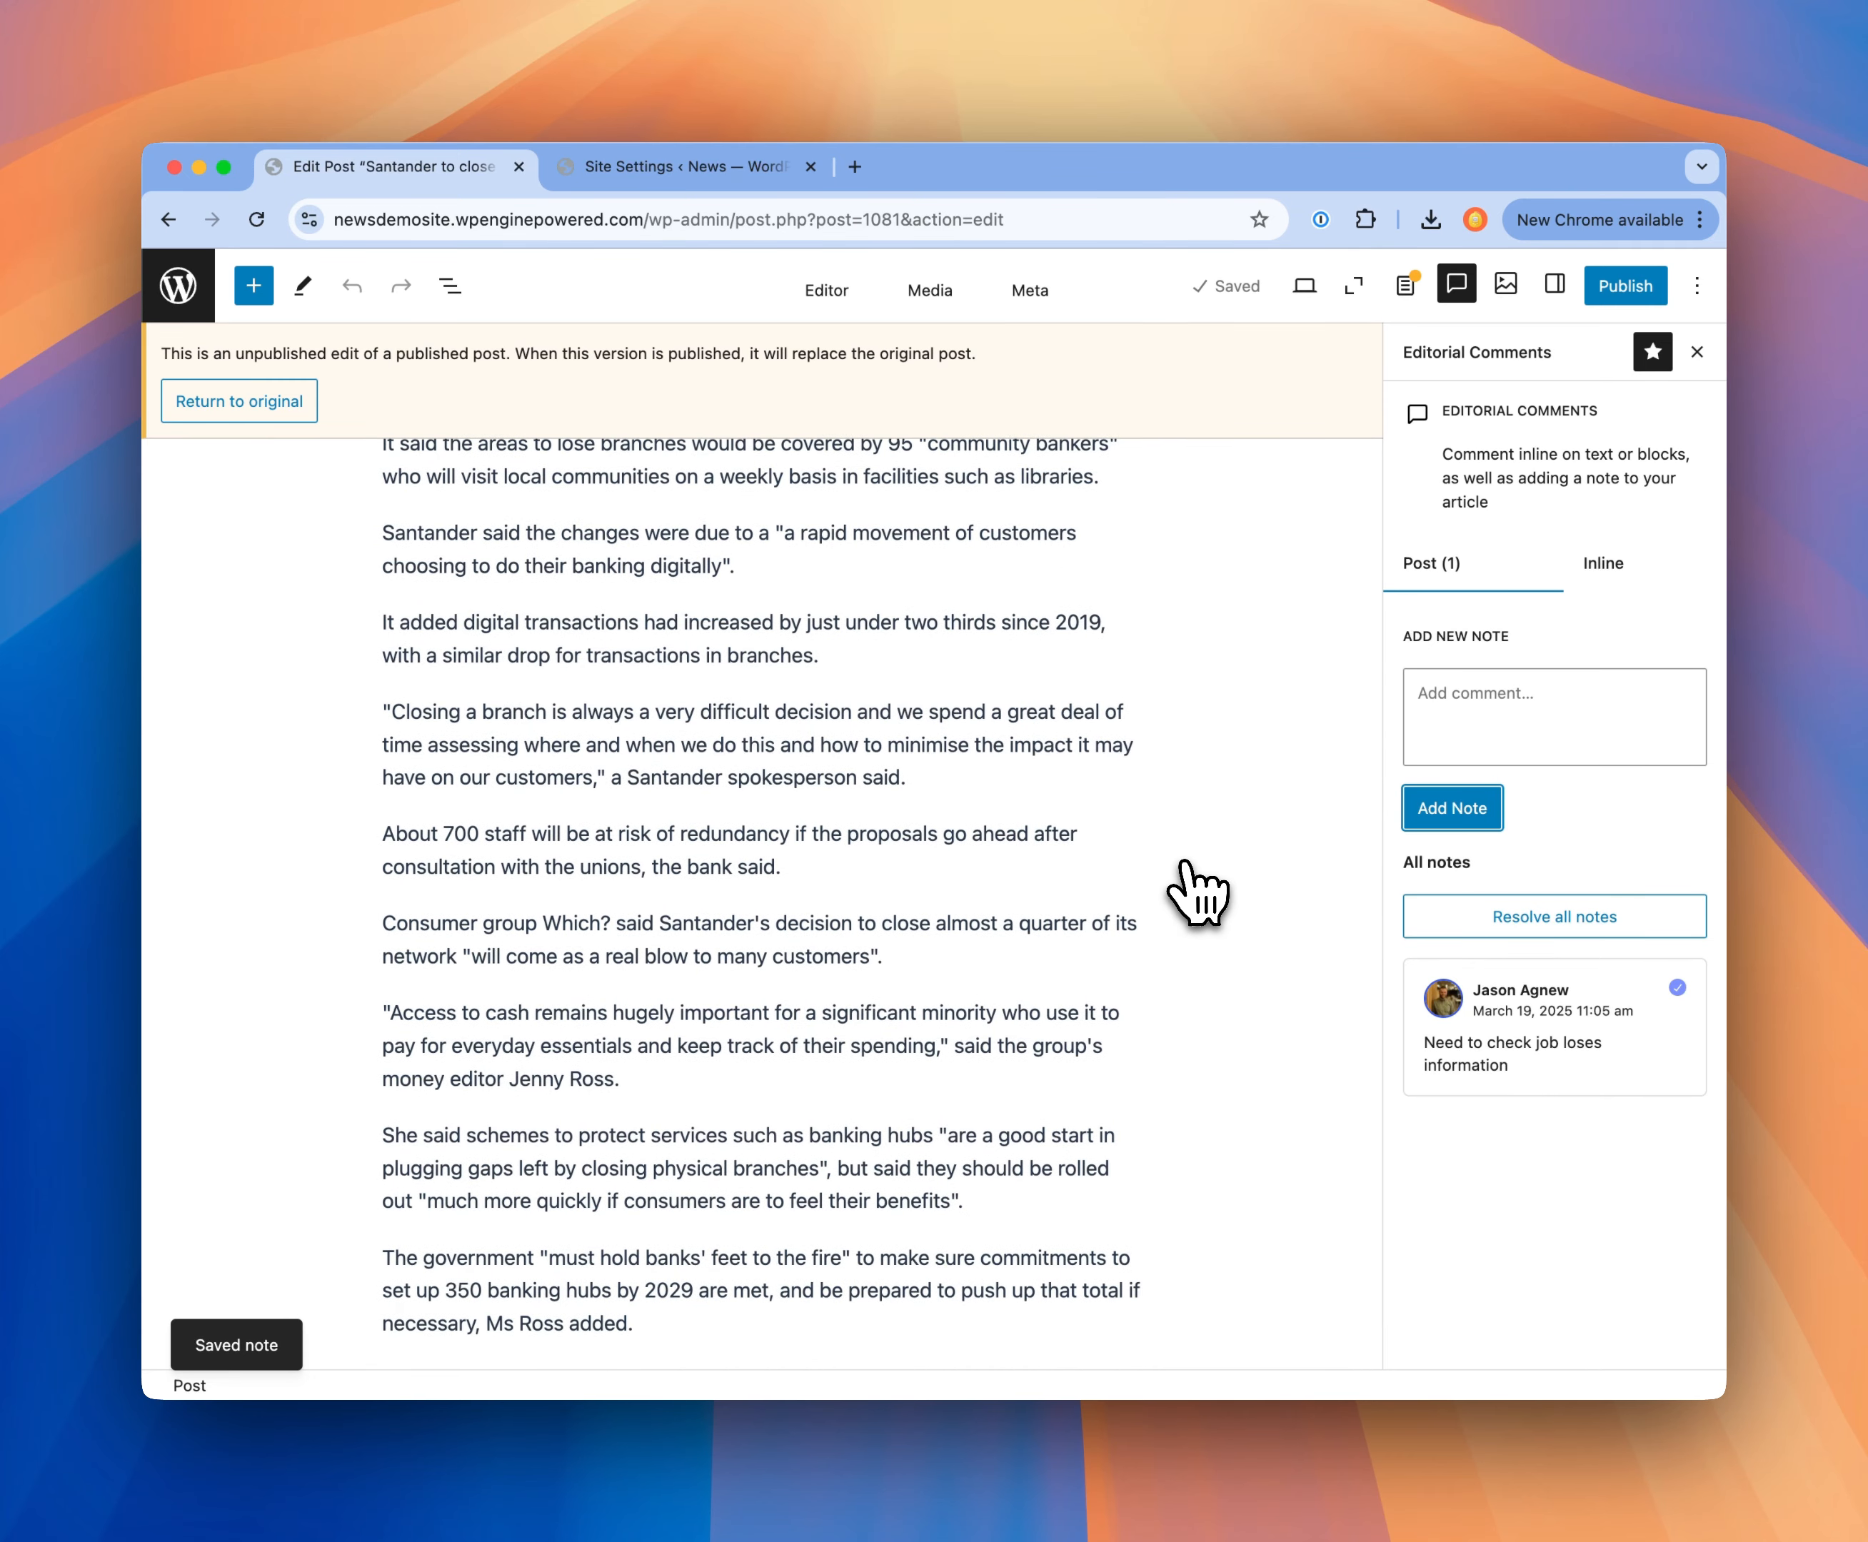
scroll(1196, 897, down, 3)
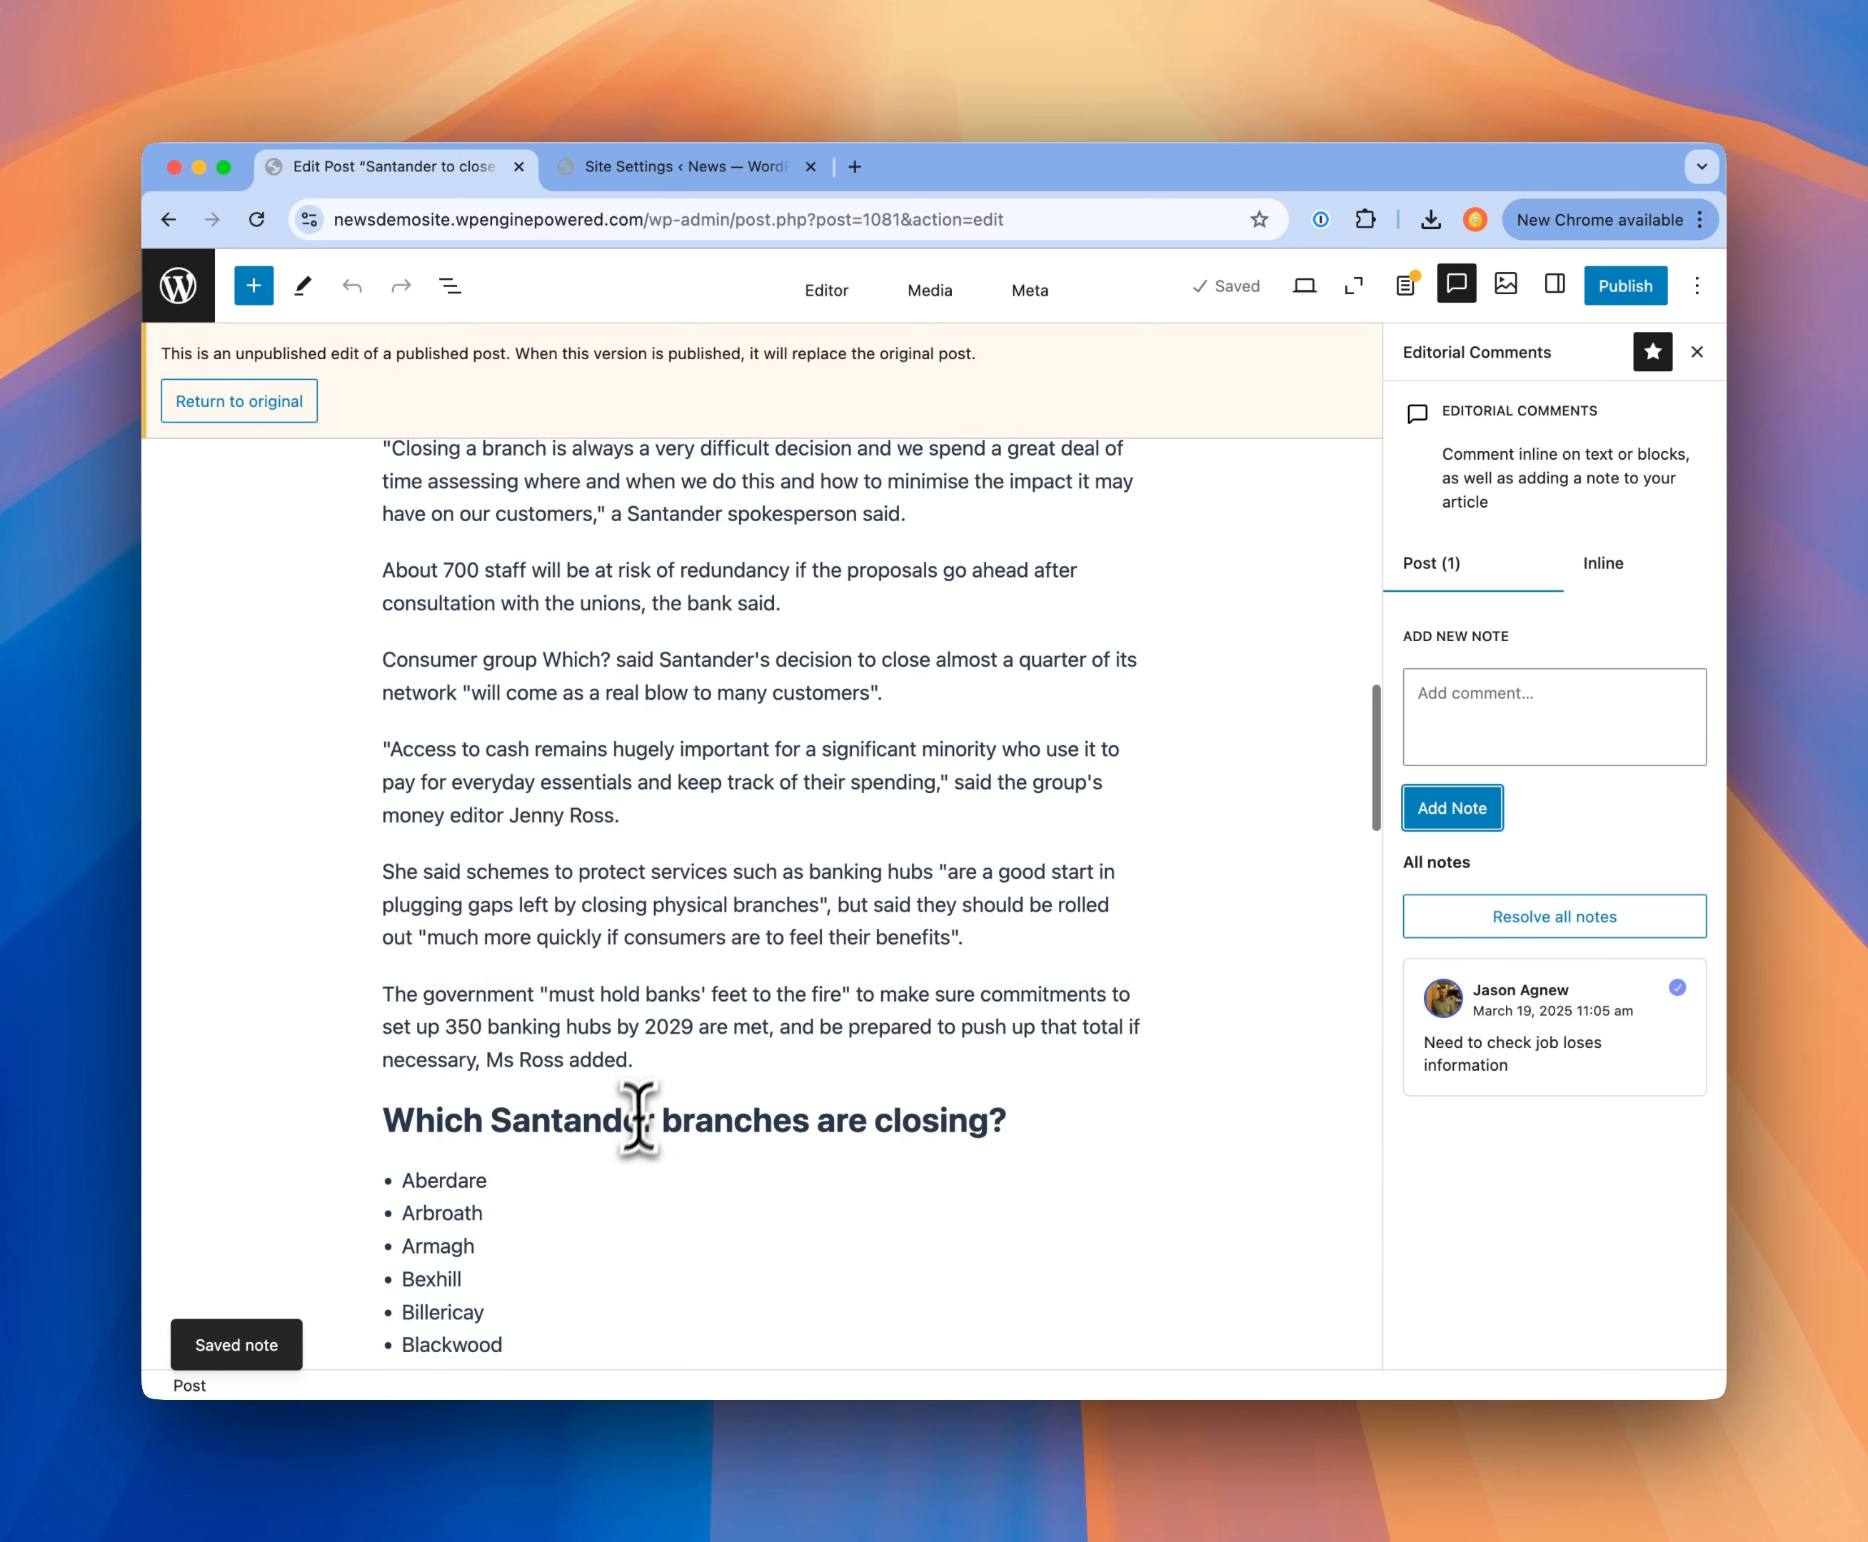
scroll(637, 1119, down, 3)
double_click(409, 984)
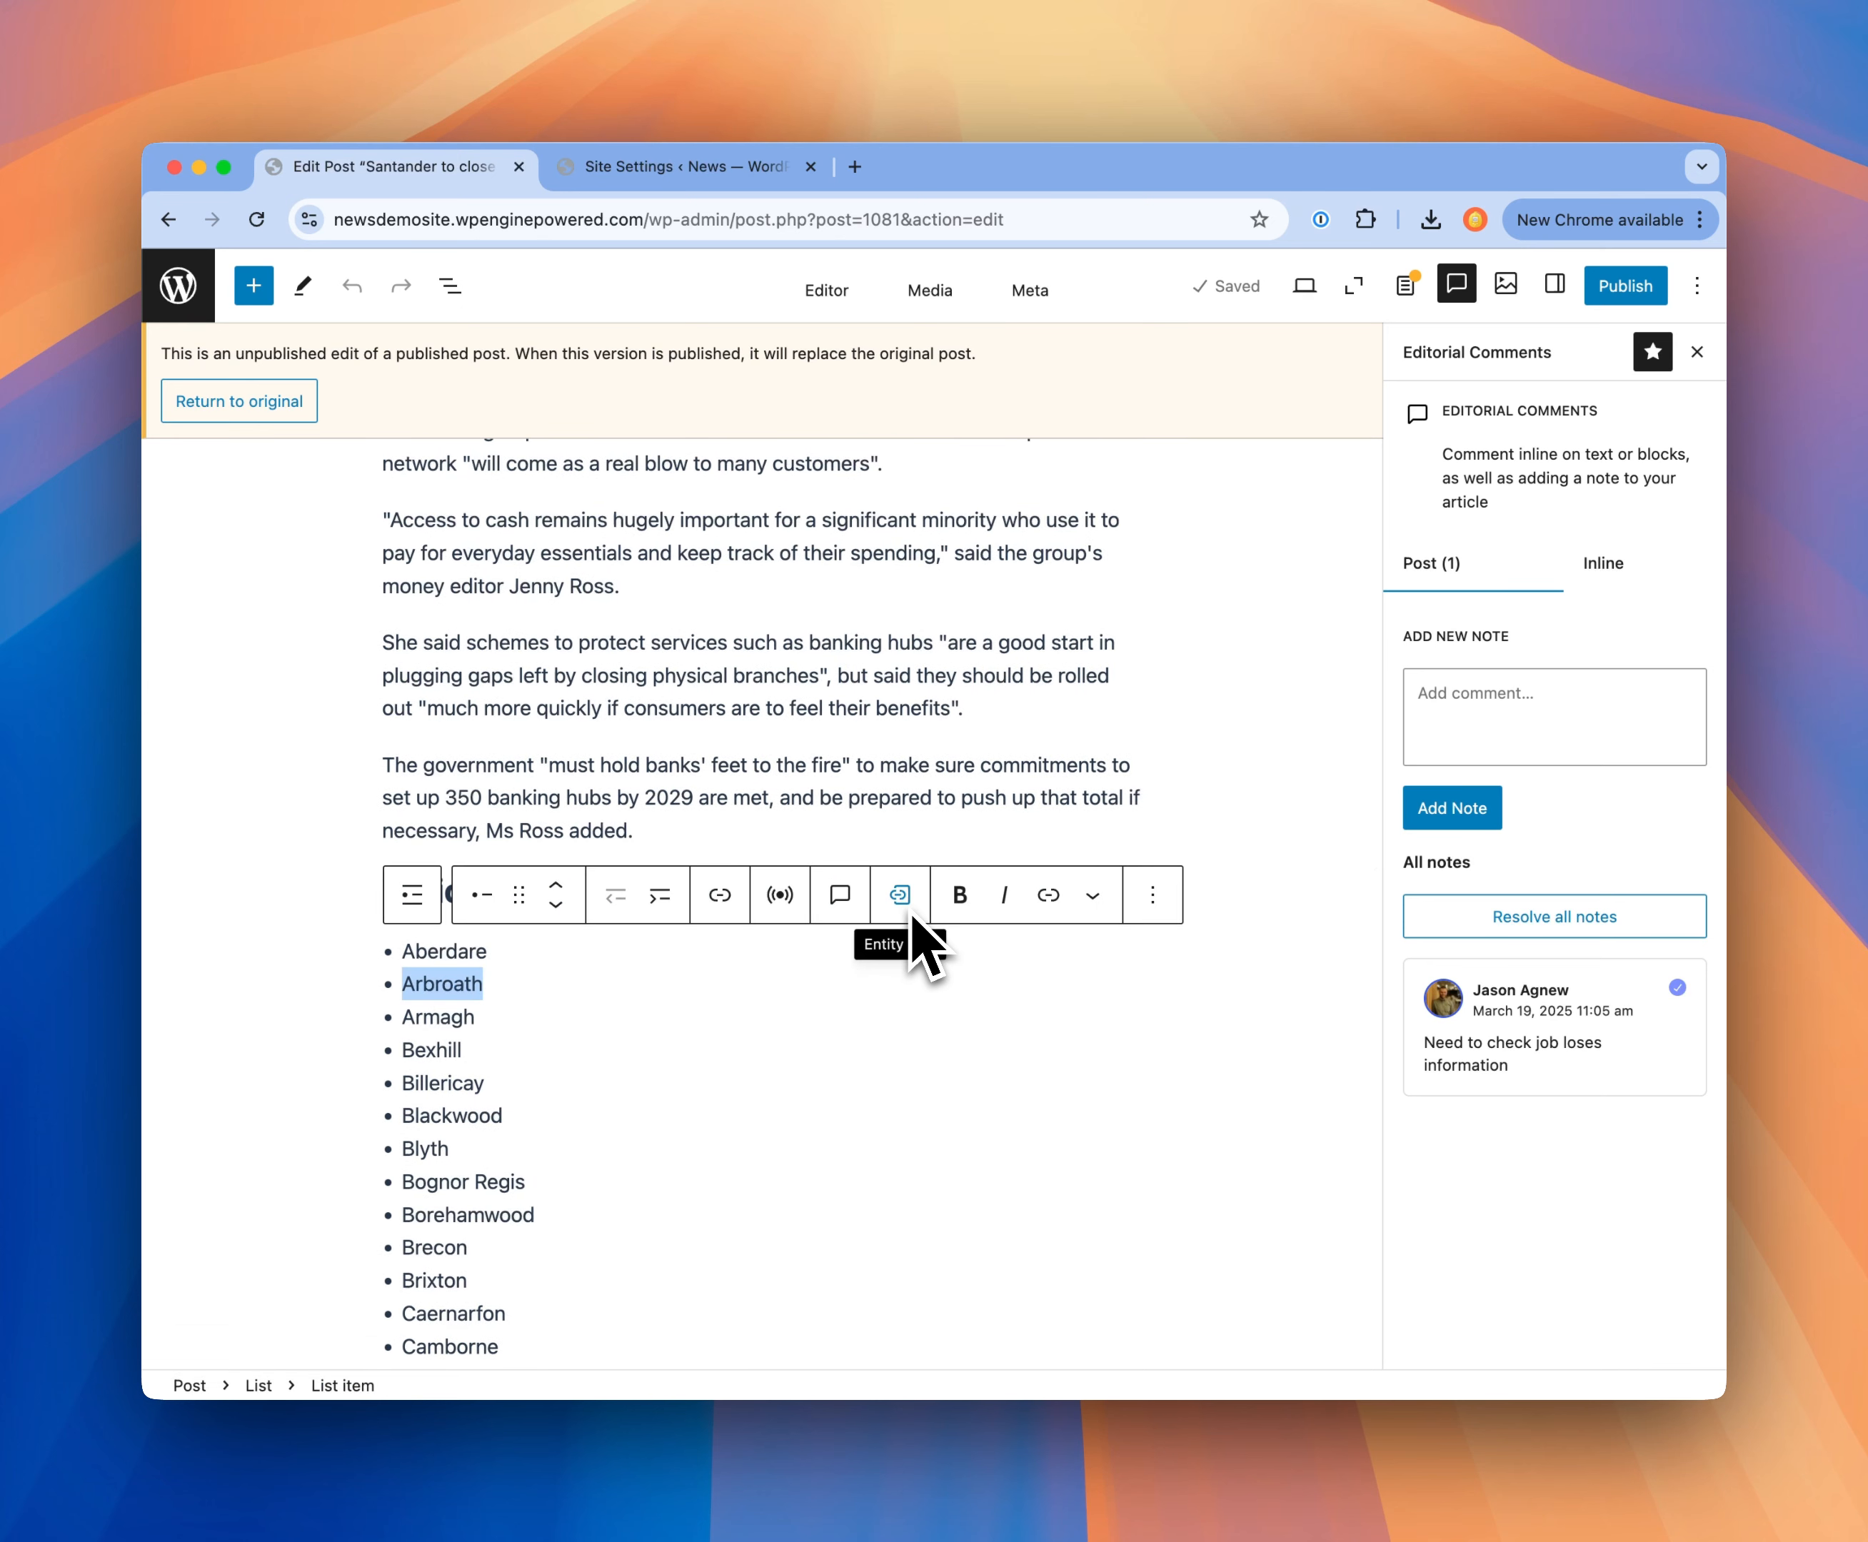
click(839, 897)
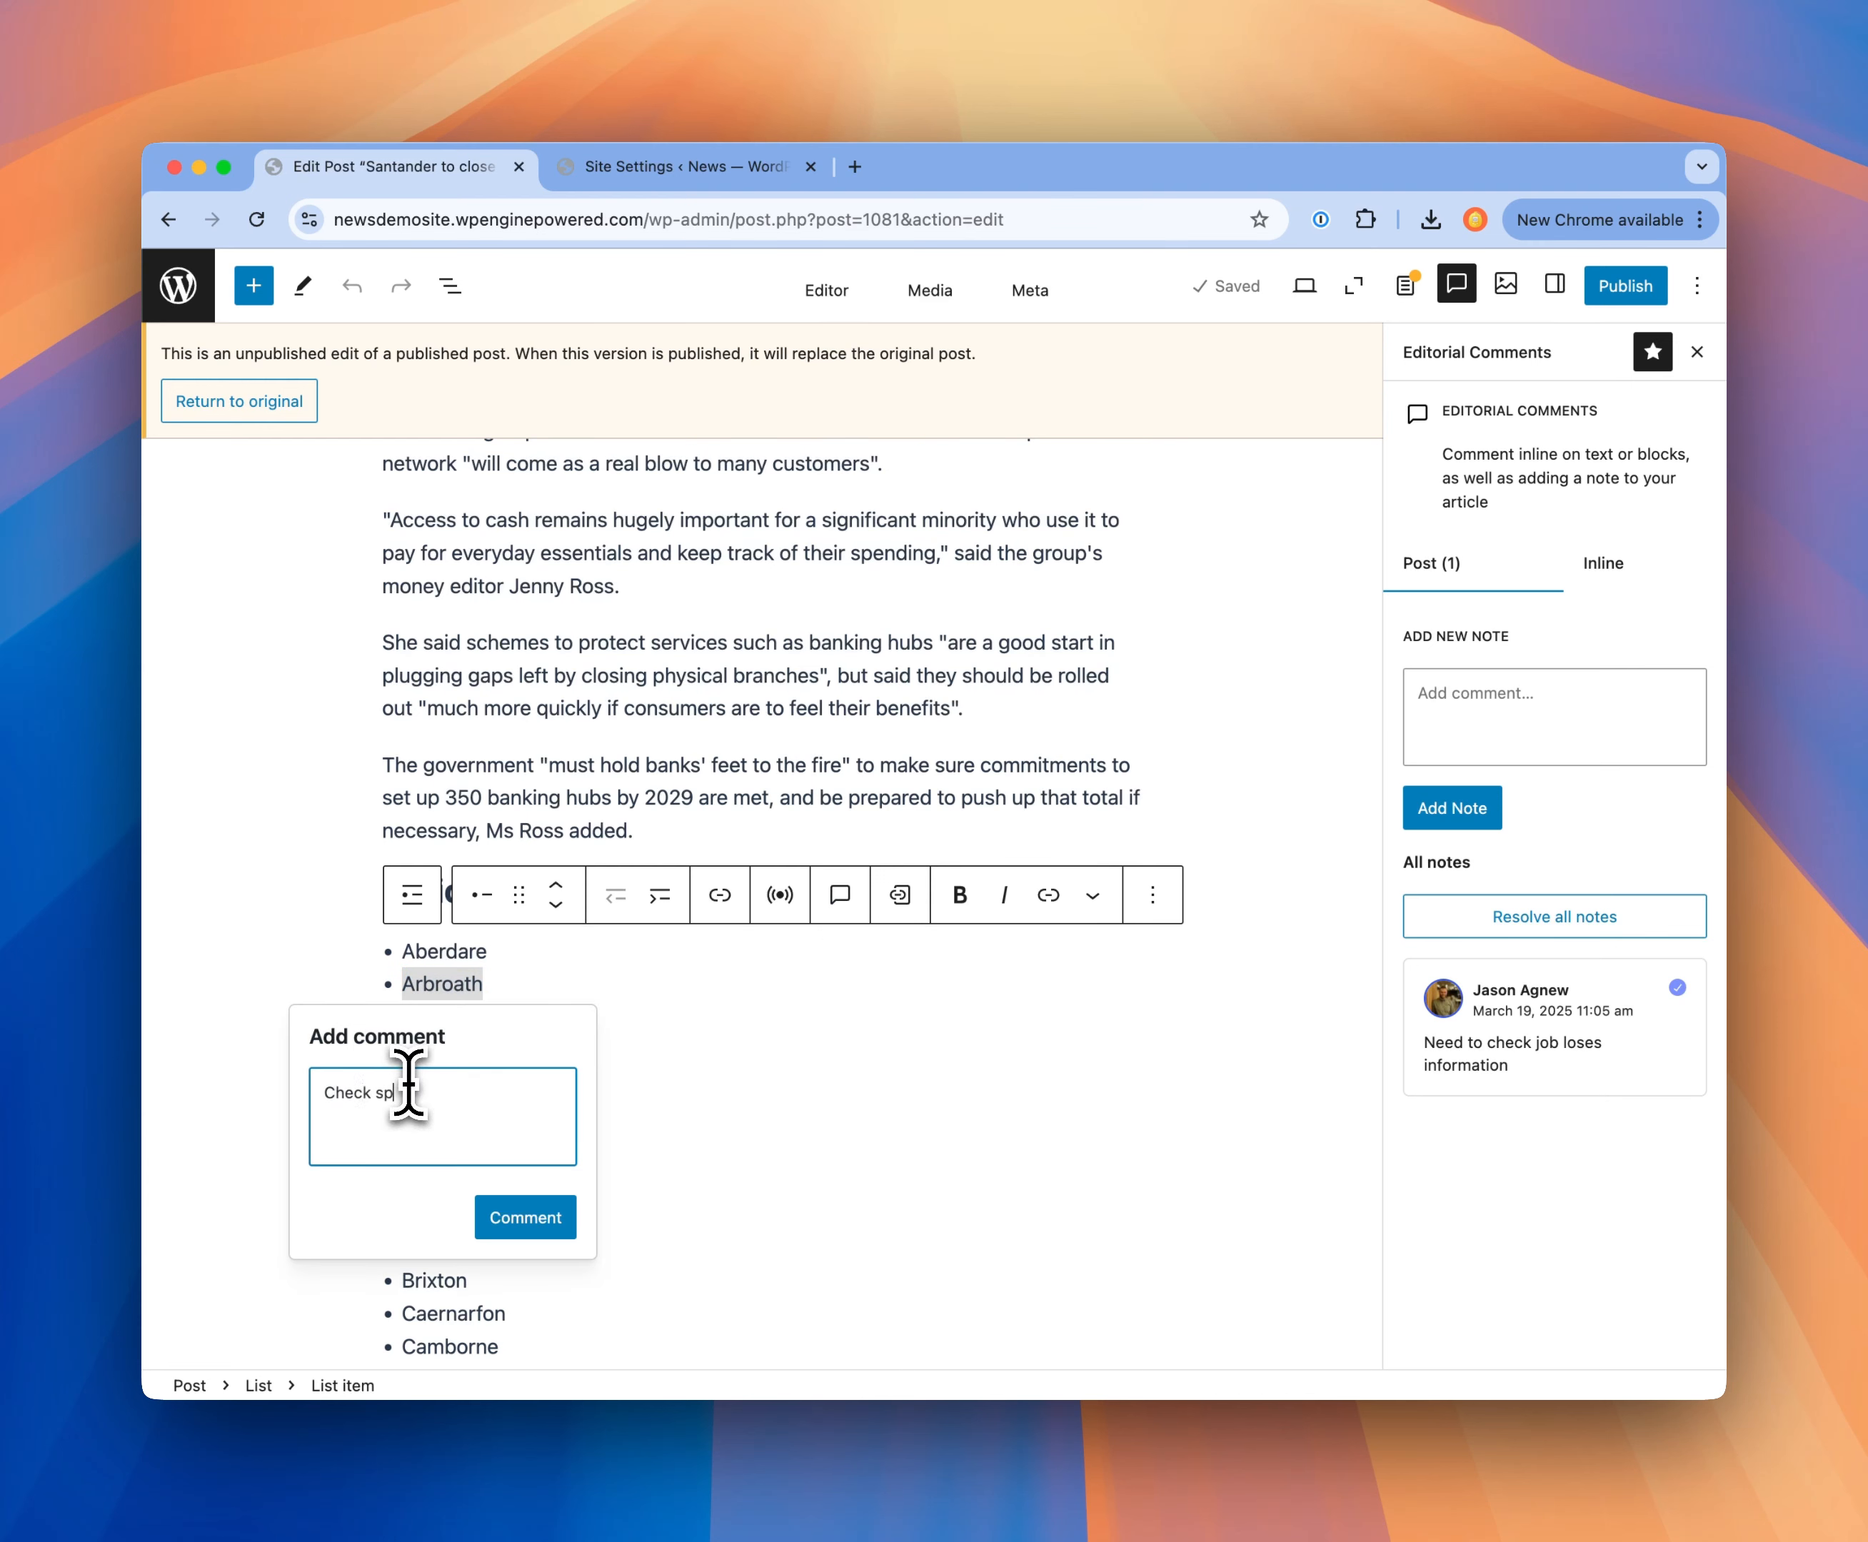
text(Check spelling)
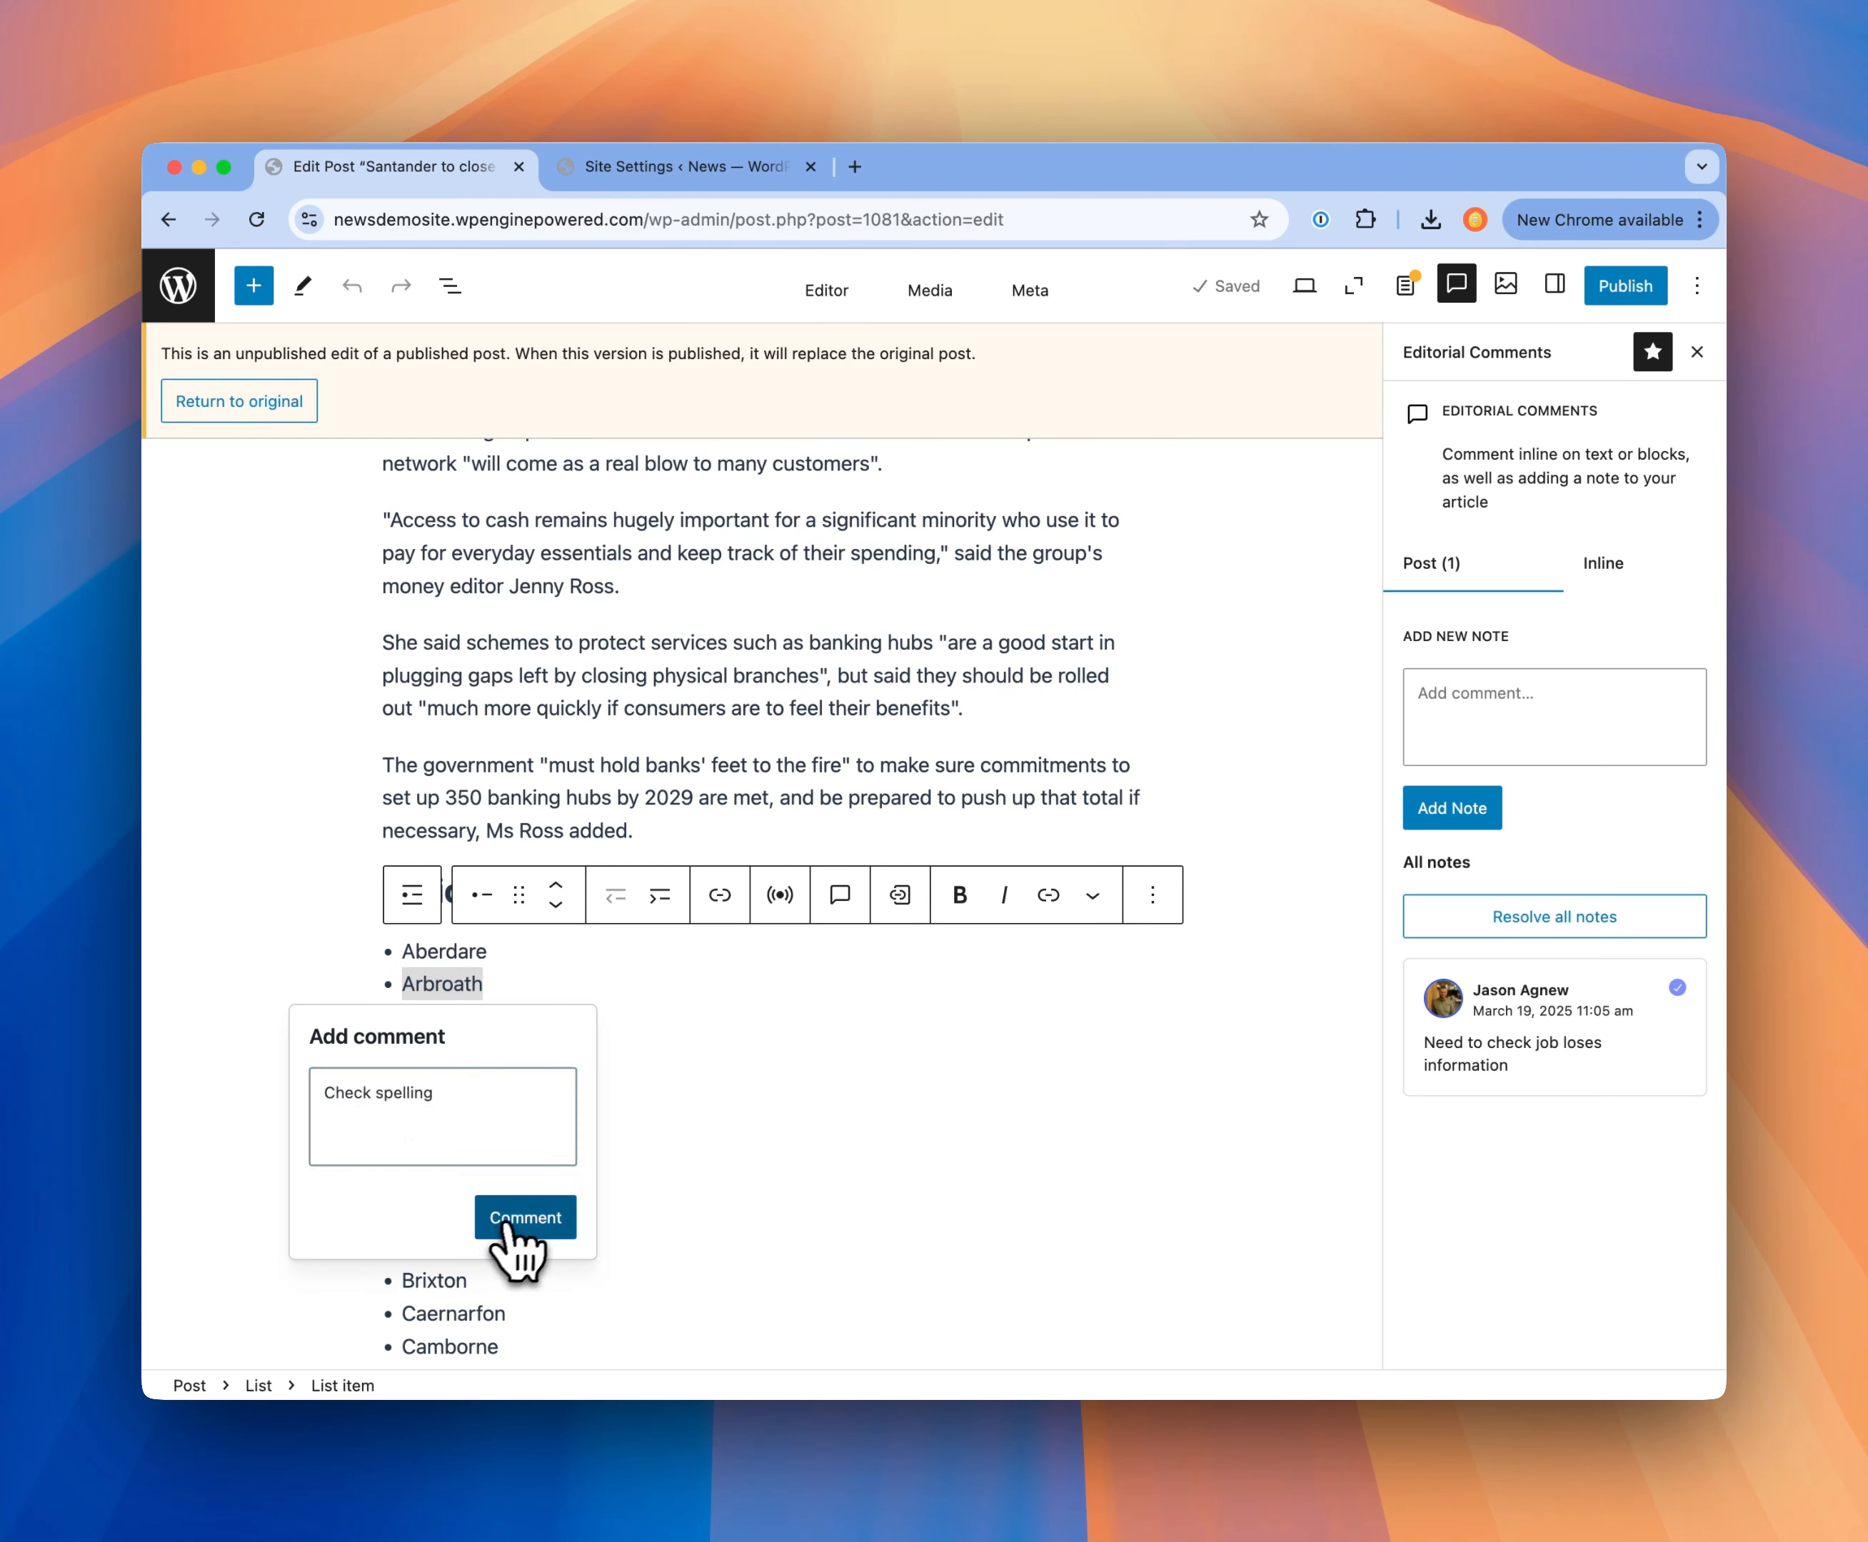
click(561, 1217)
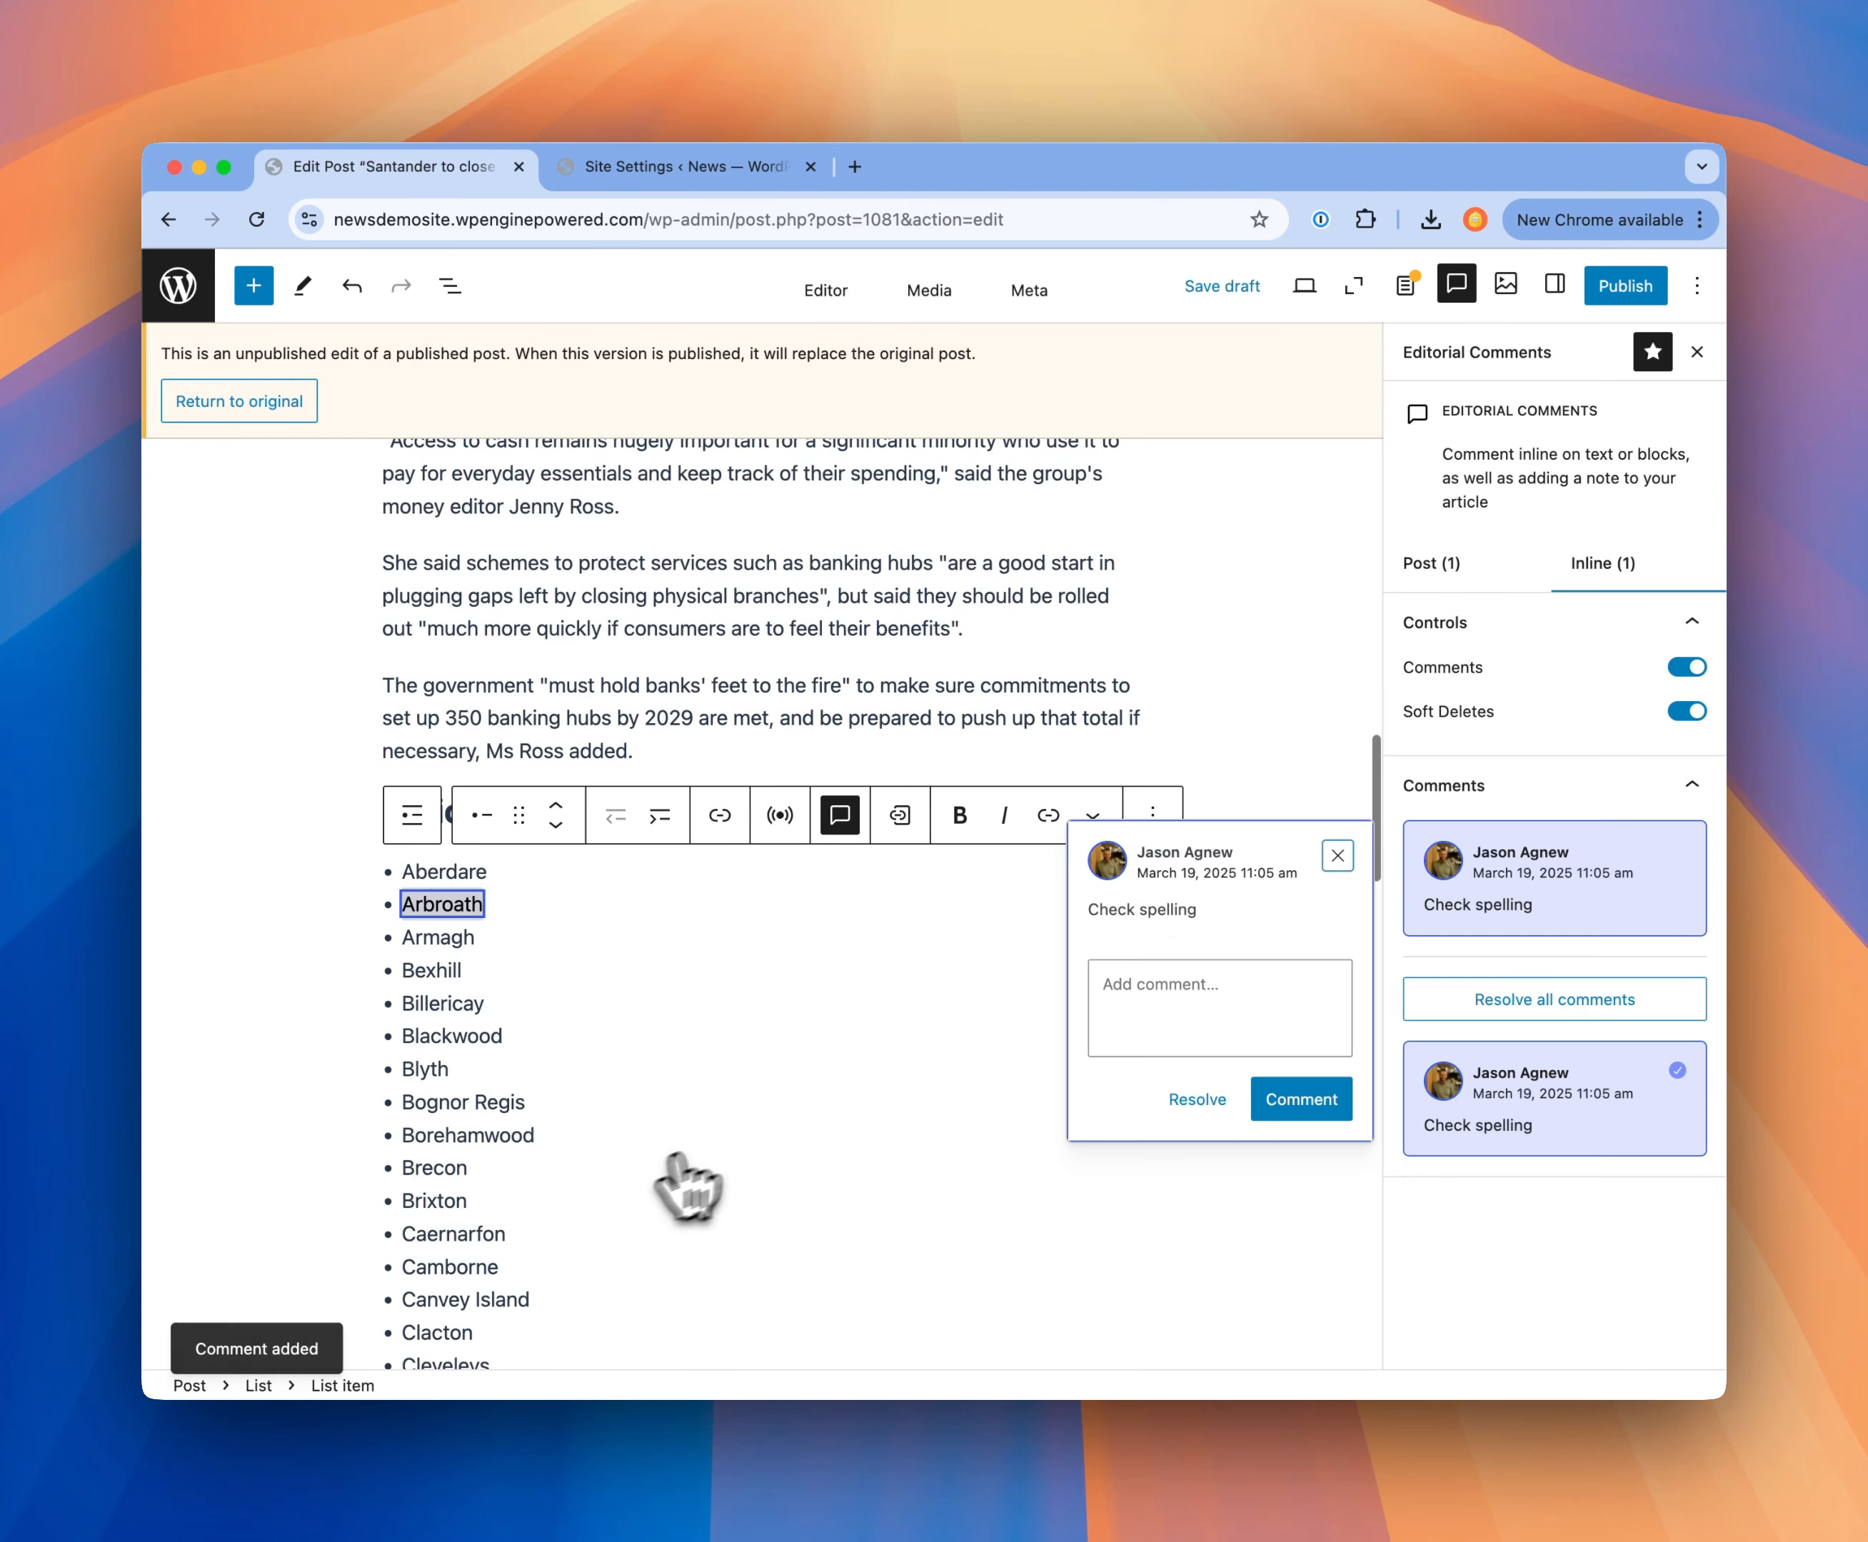
Step: Resolve the inline comment on Arbroath and close its comment thread
click(1209, 1103)
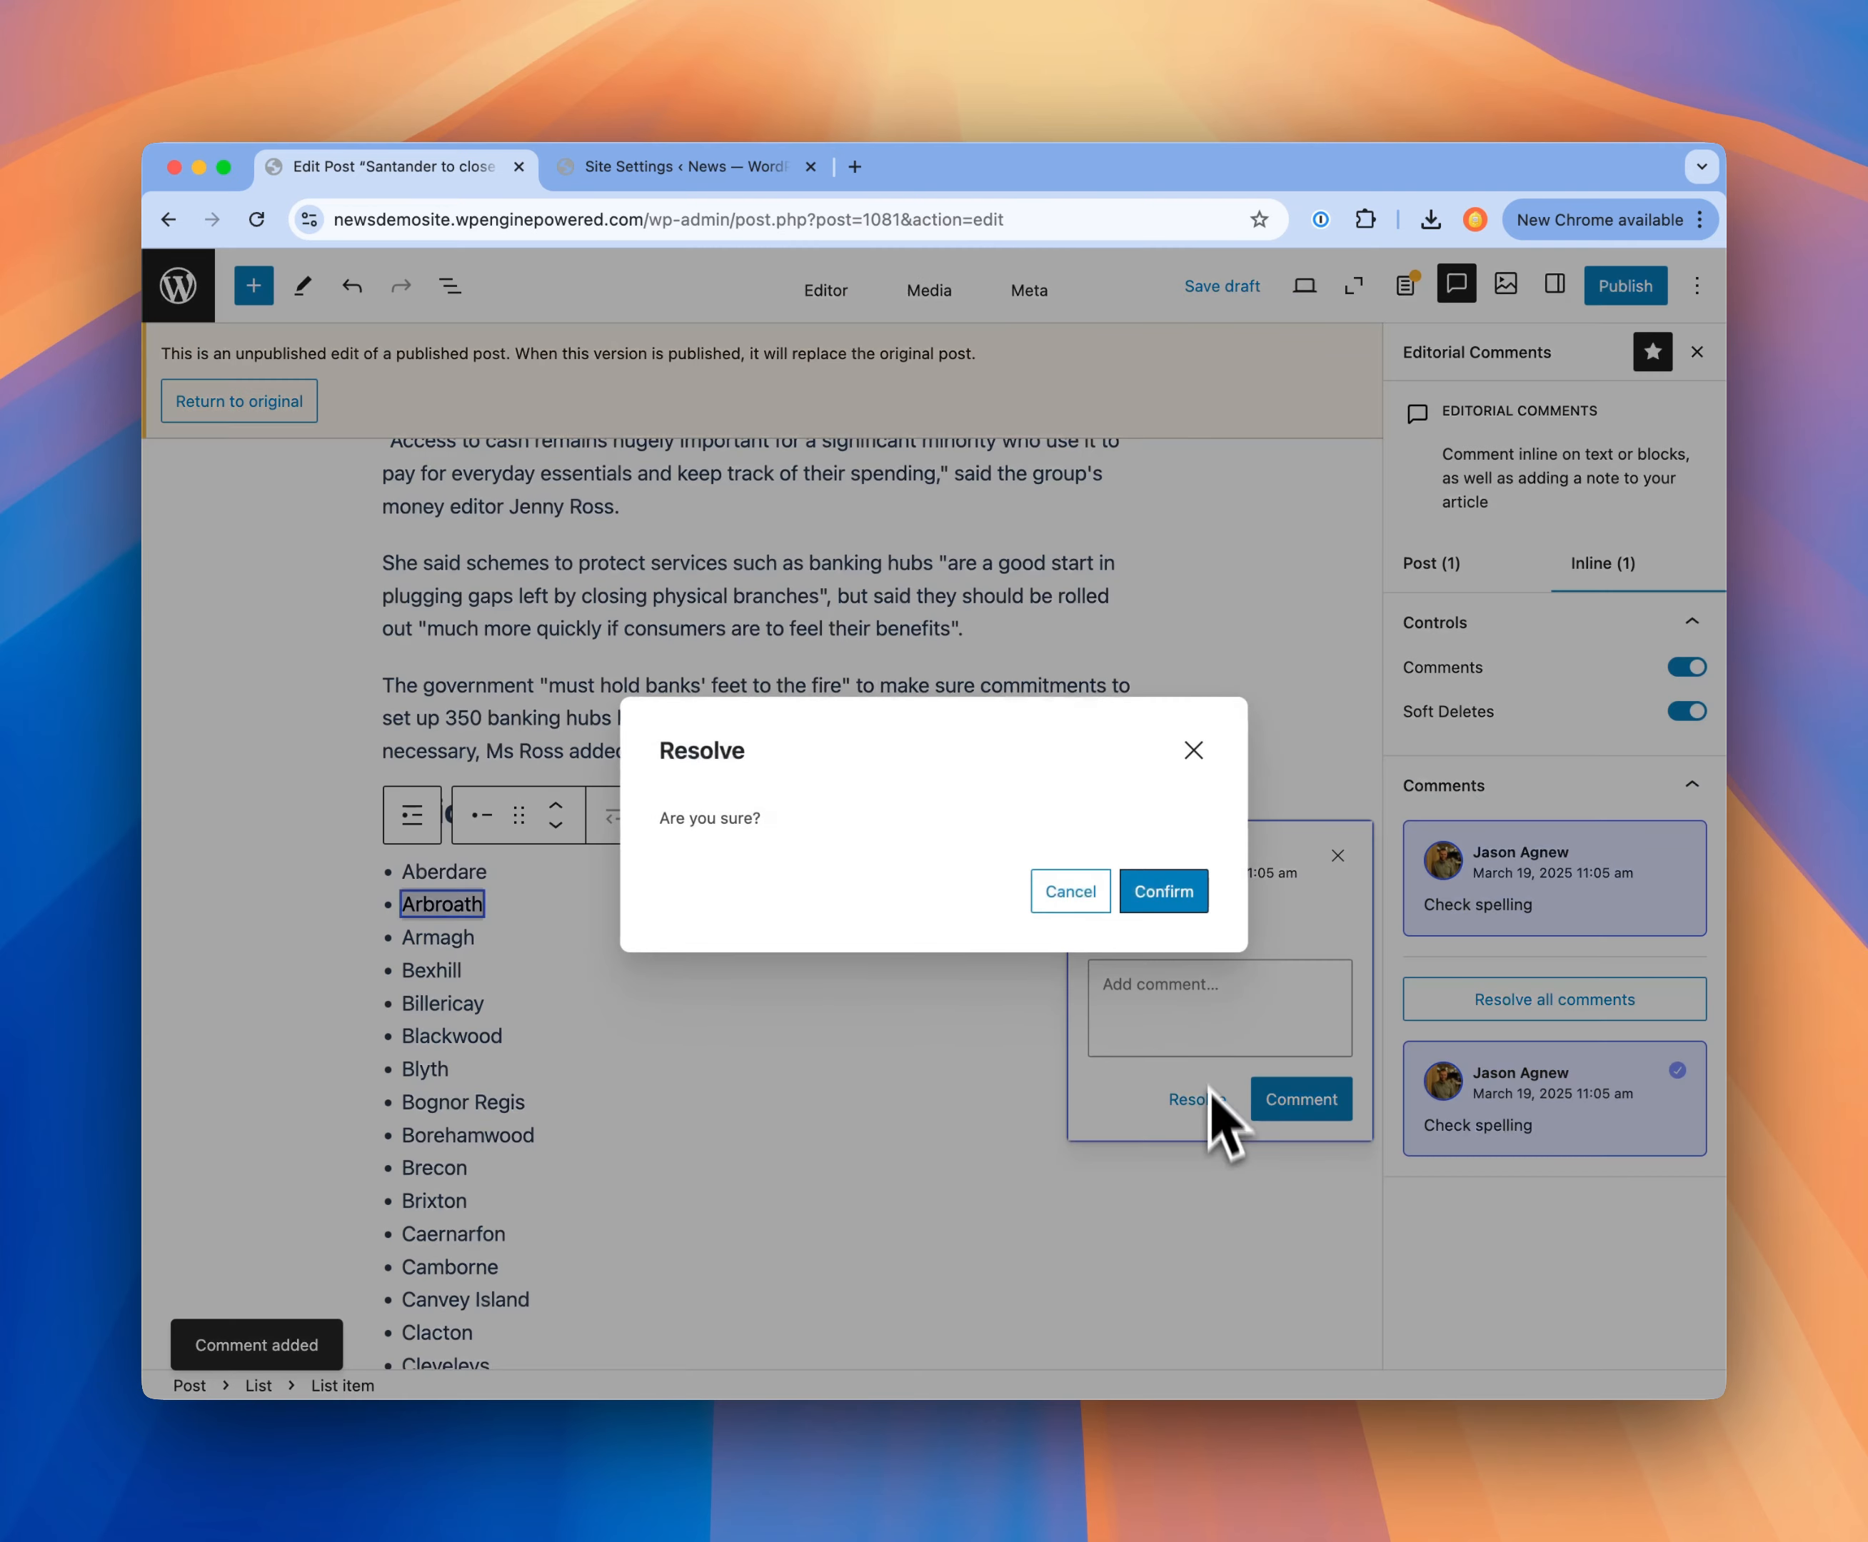
click(1186, 900)
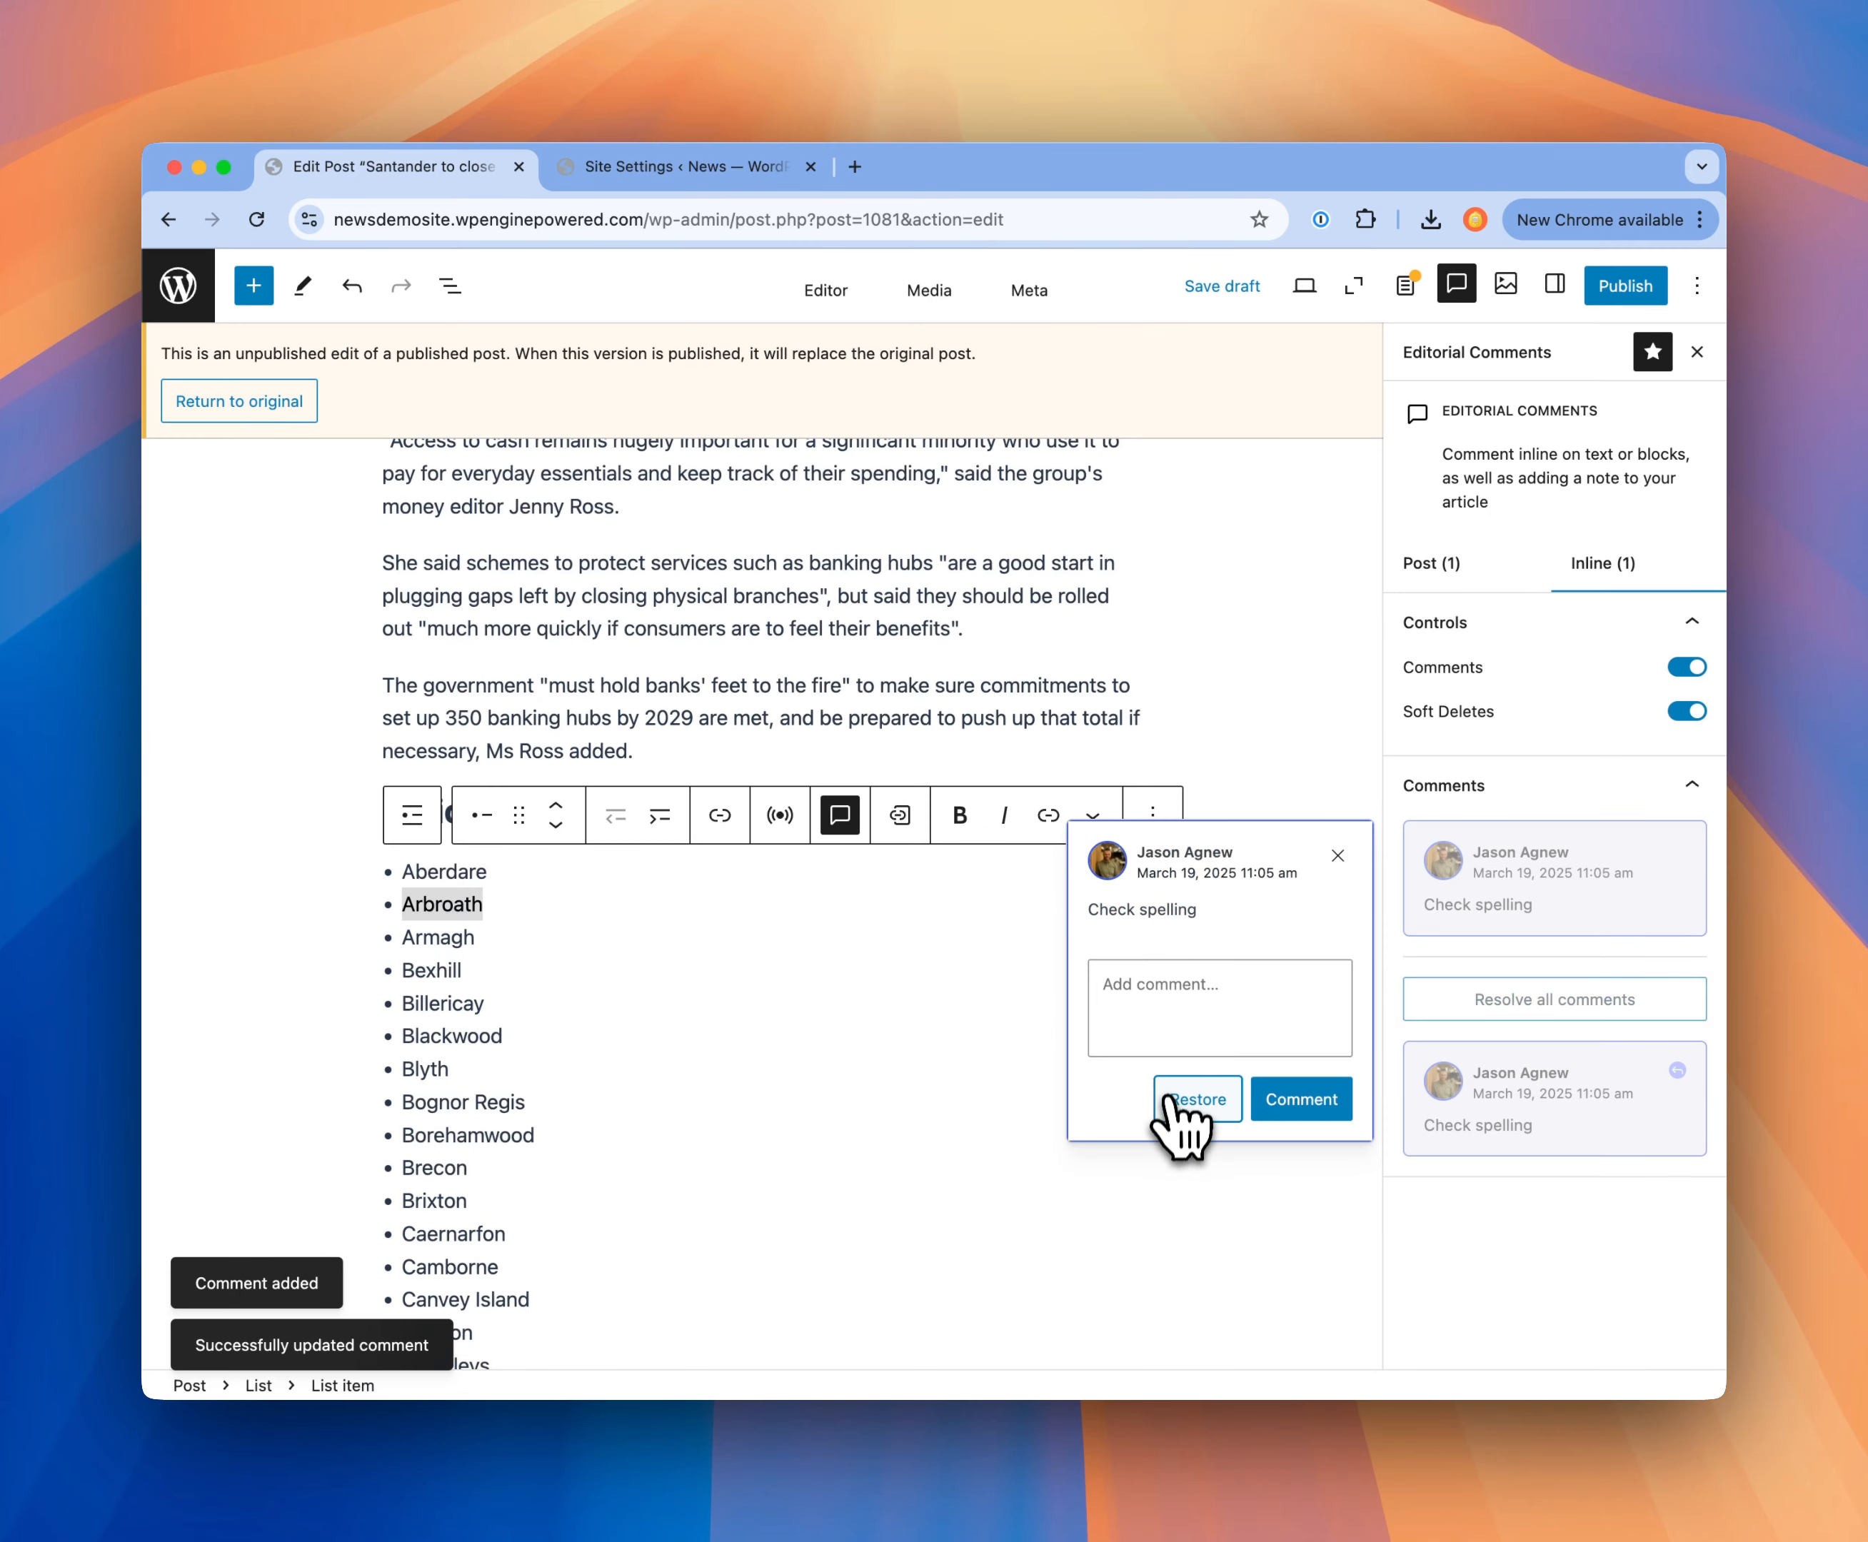
click(1337, 855)
Step: Soft-delete the money editor's surname in the "Access to cash" paragraph with the comment "Rename surname", and toggle the display of soft deletes
scroll(698, 1005, up, 2)
scroll(698, 1003, up, 1)
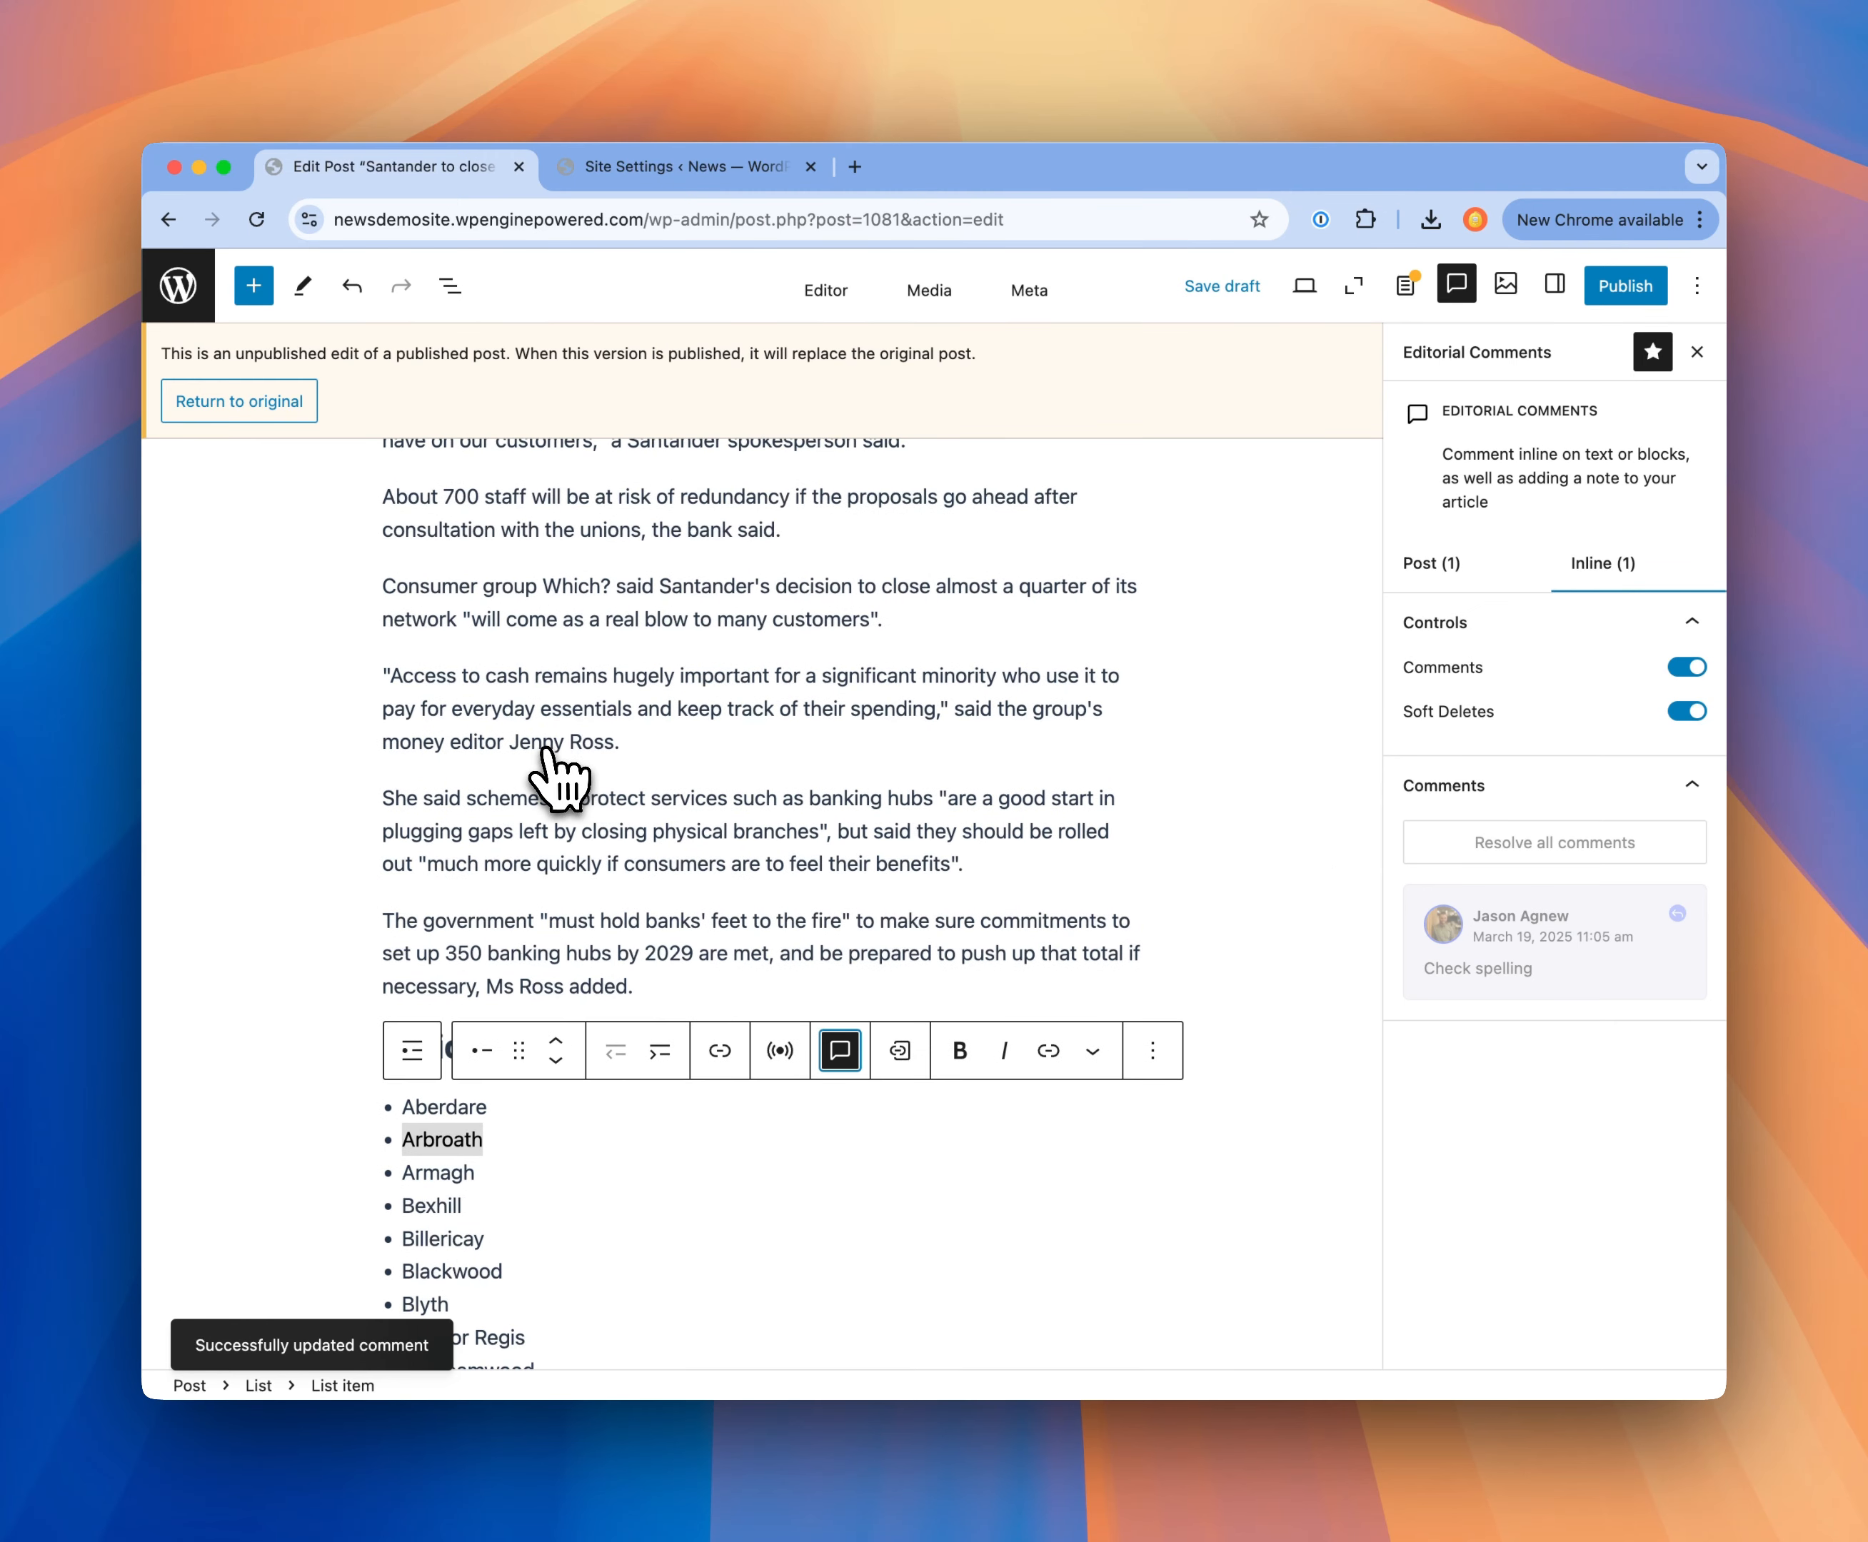
double_click(587, 742)
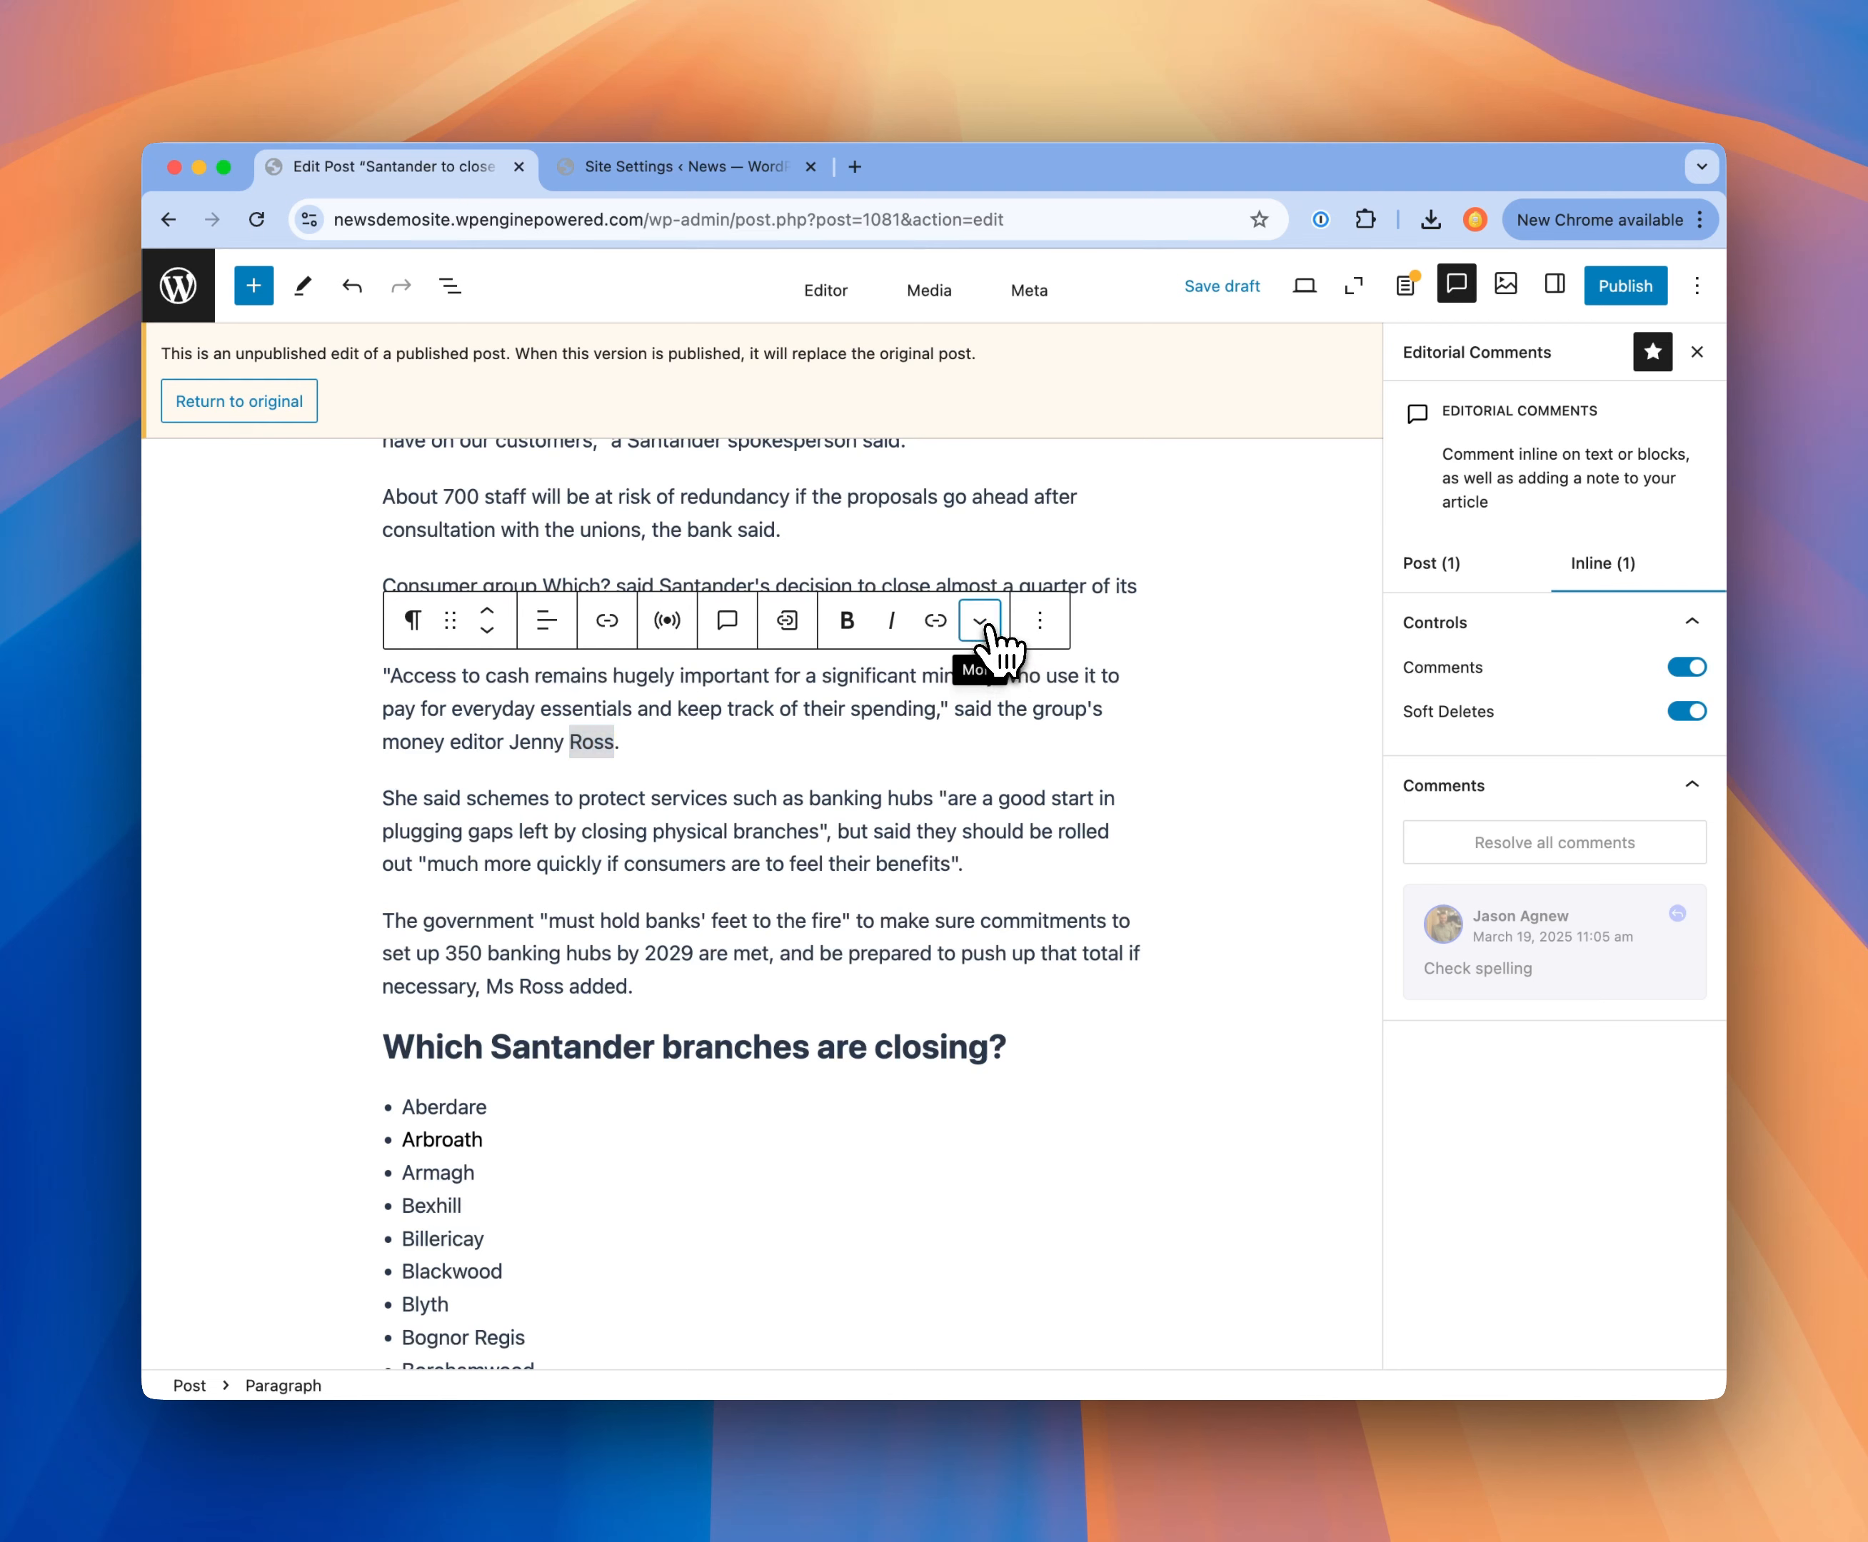
click(981, 622)
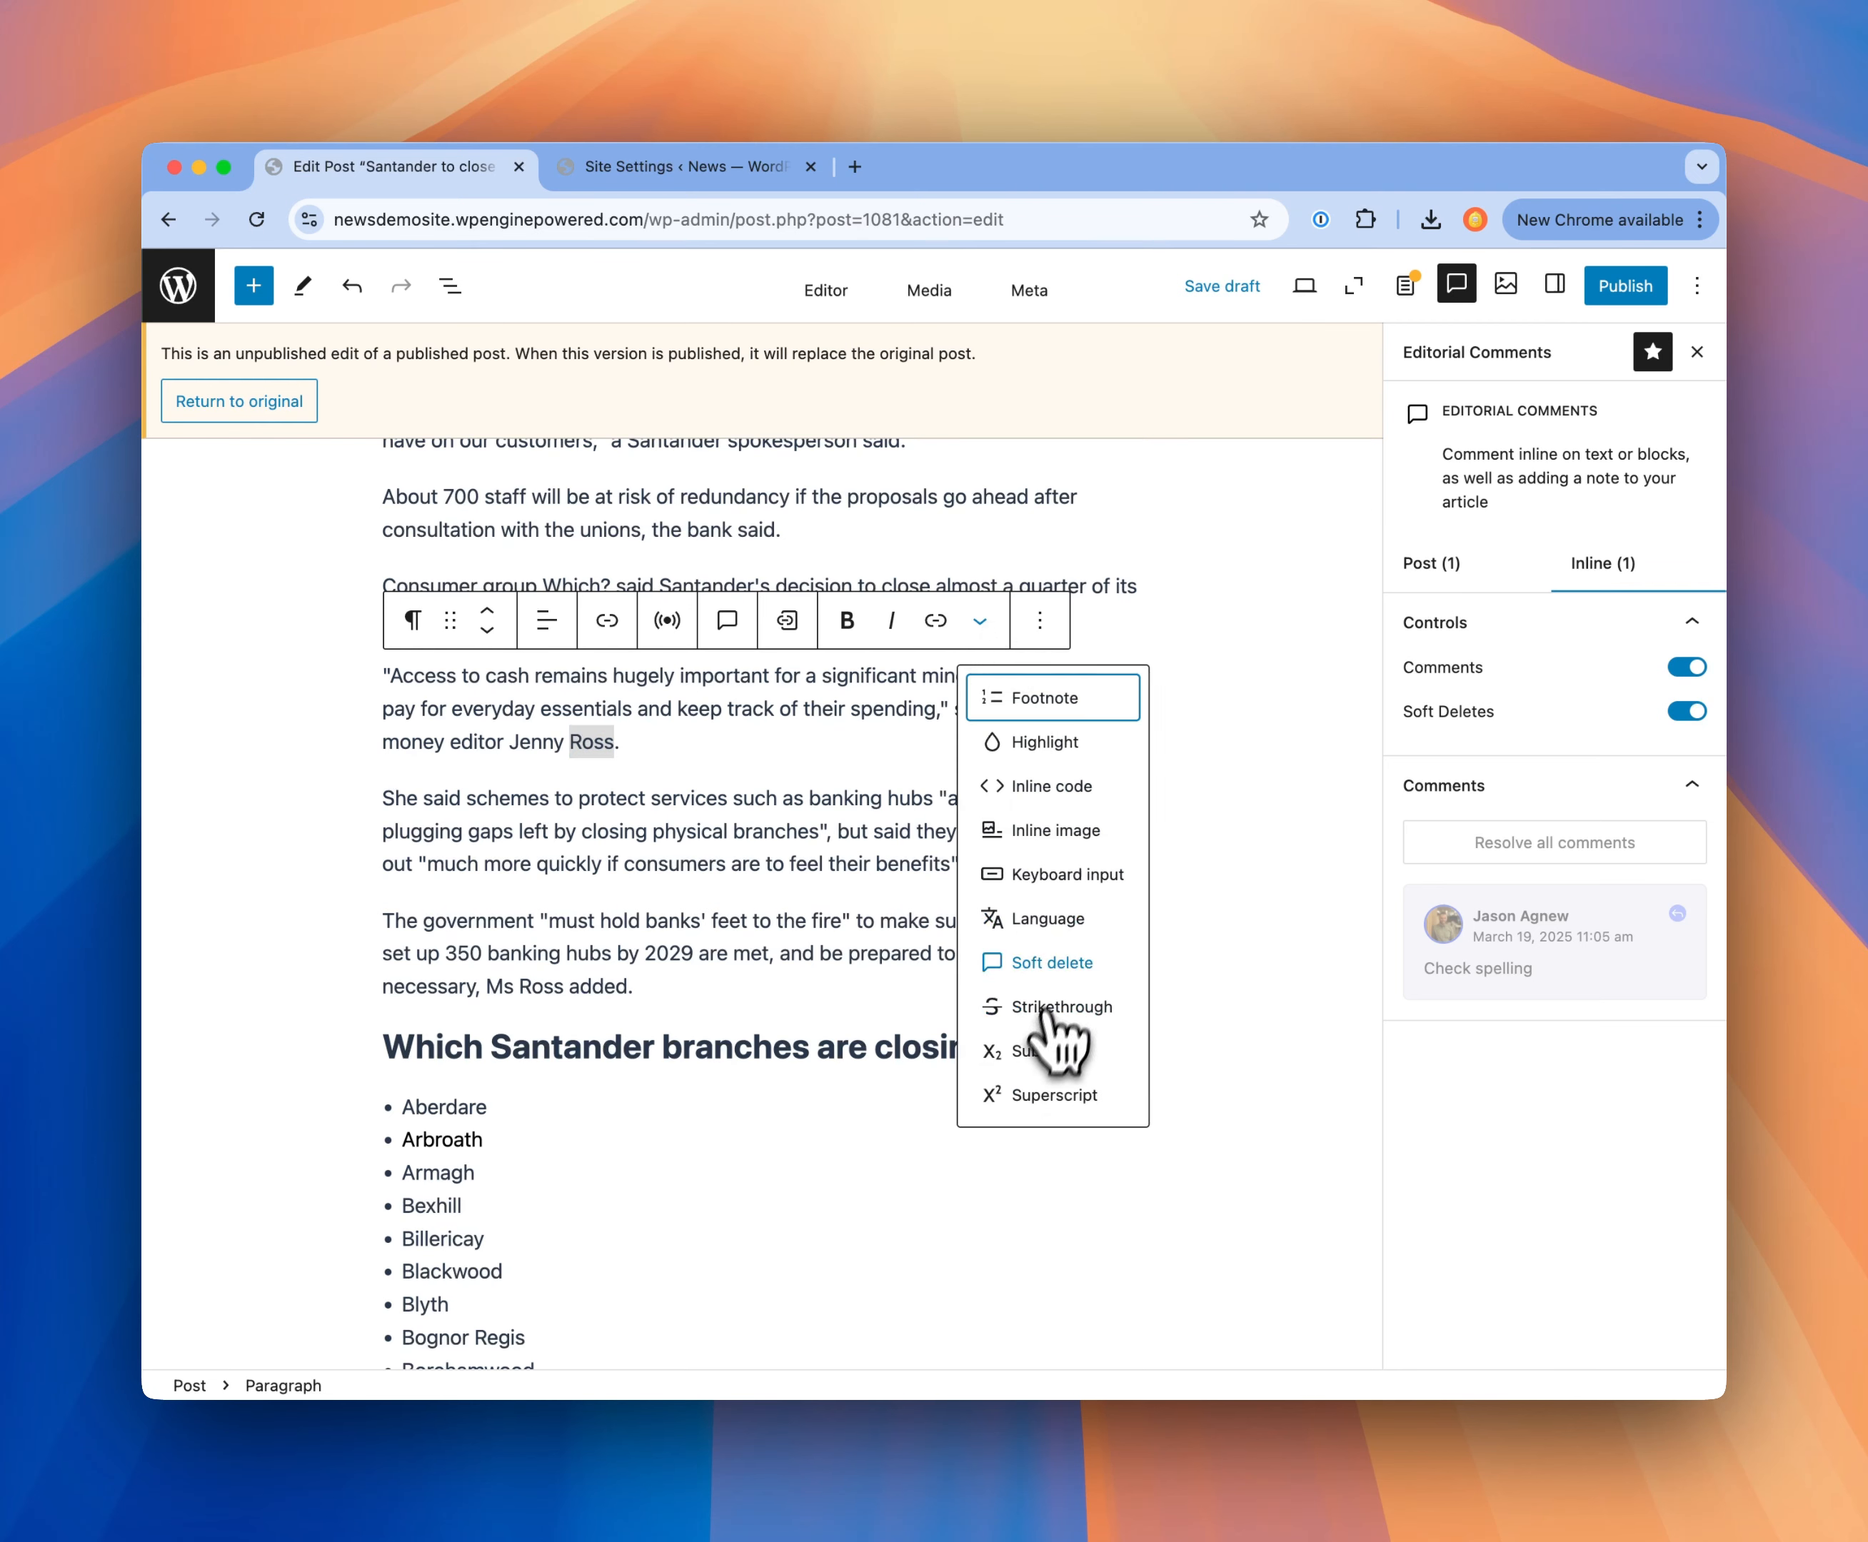
click(1054, 963)
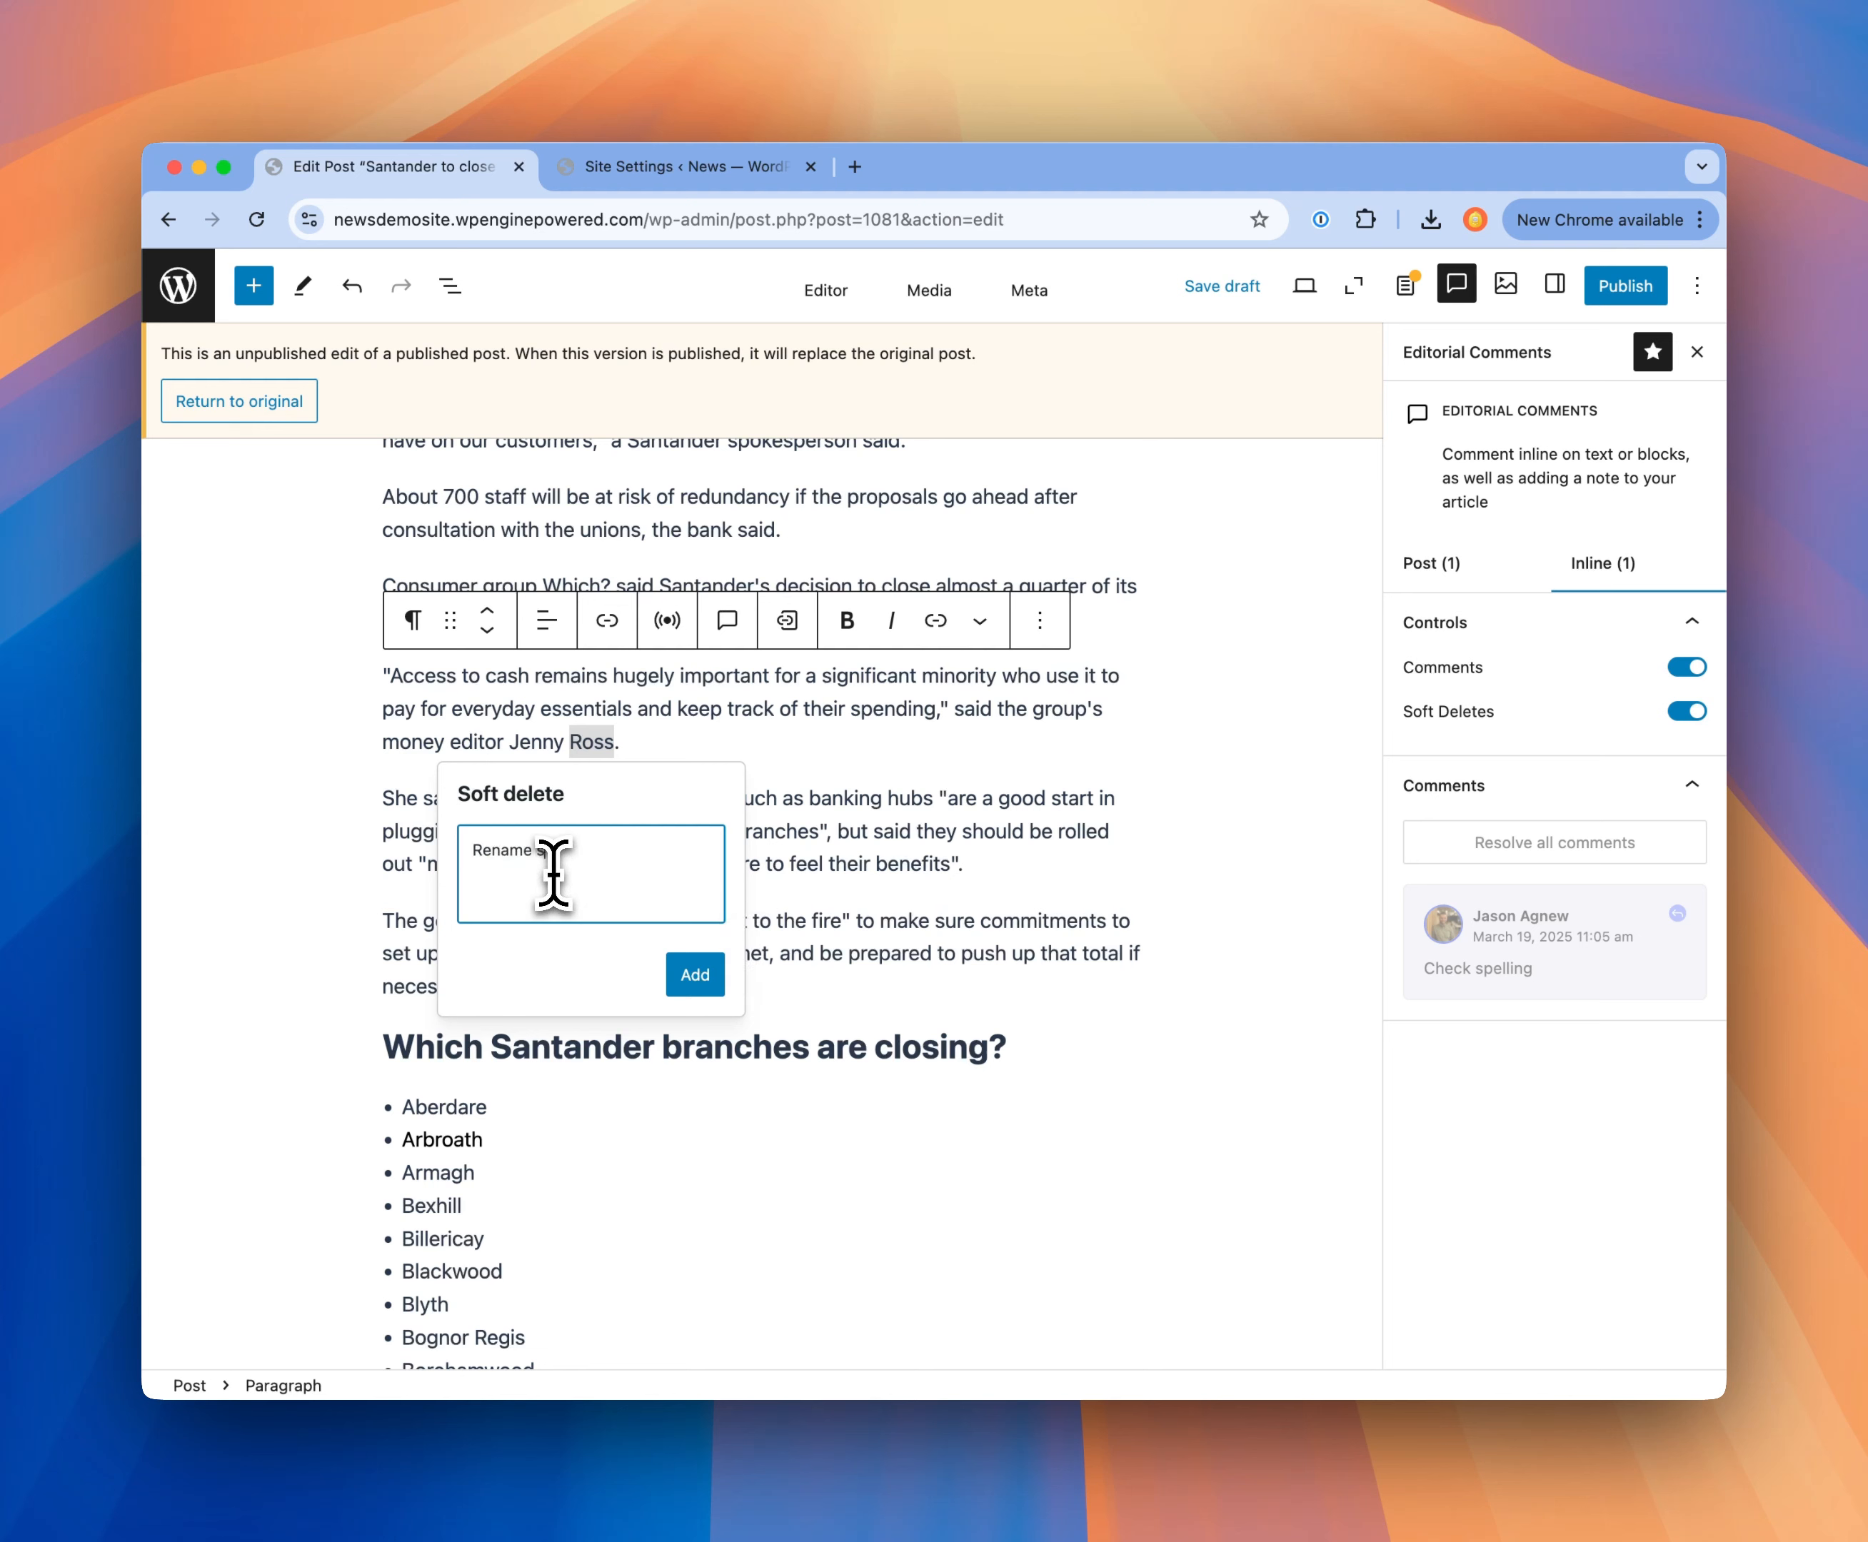
text(Rename surname)
click(680, 978)
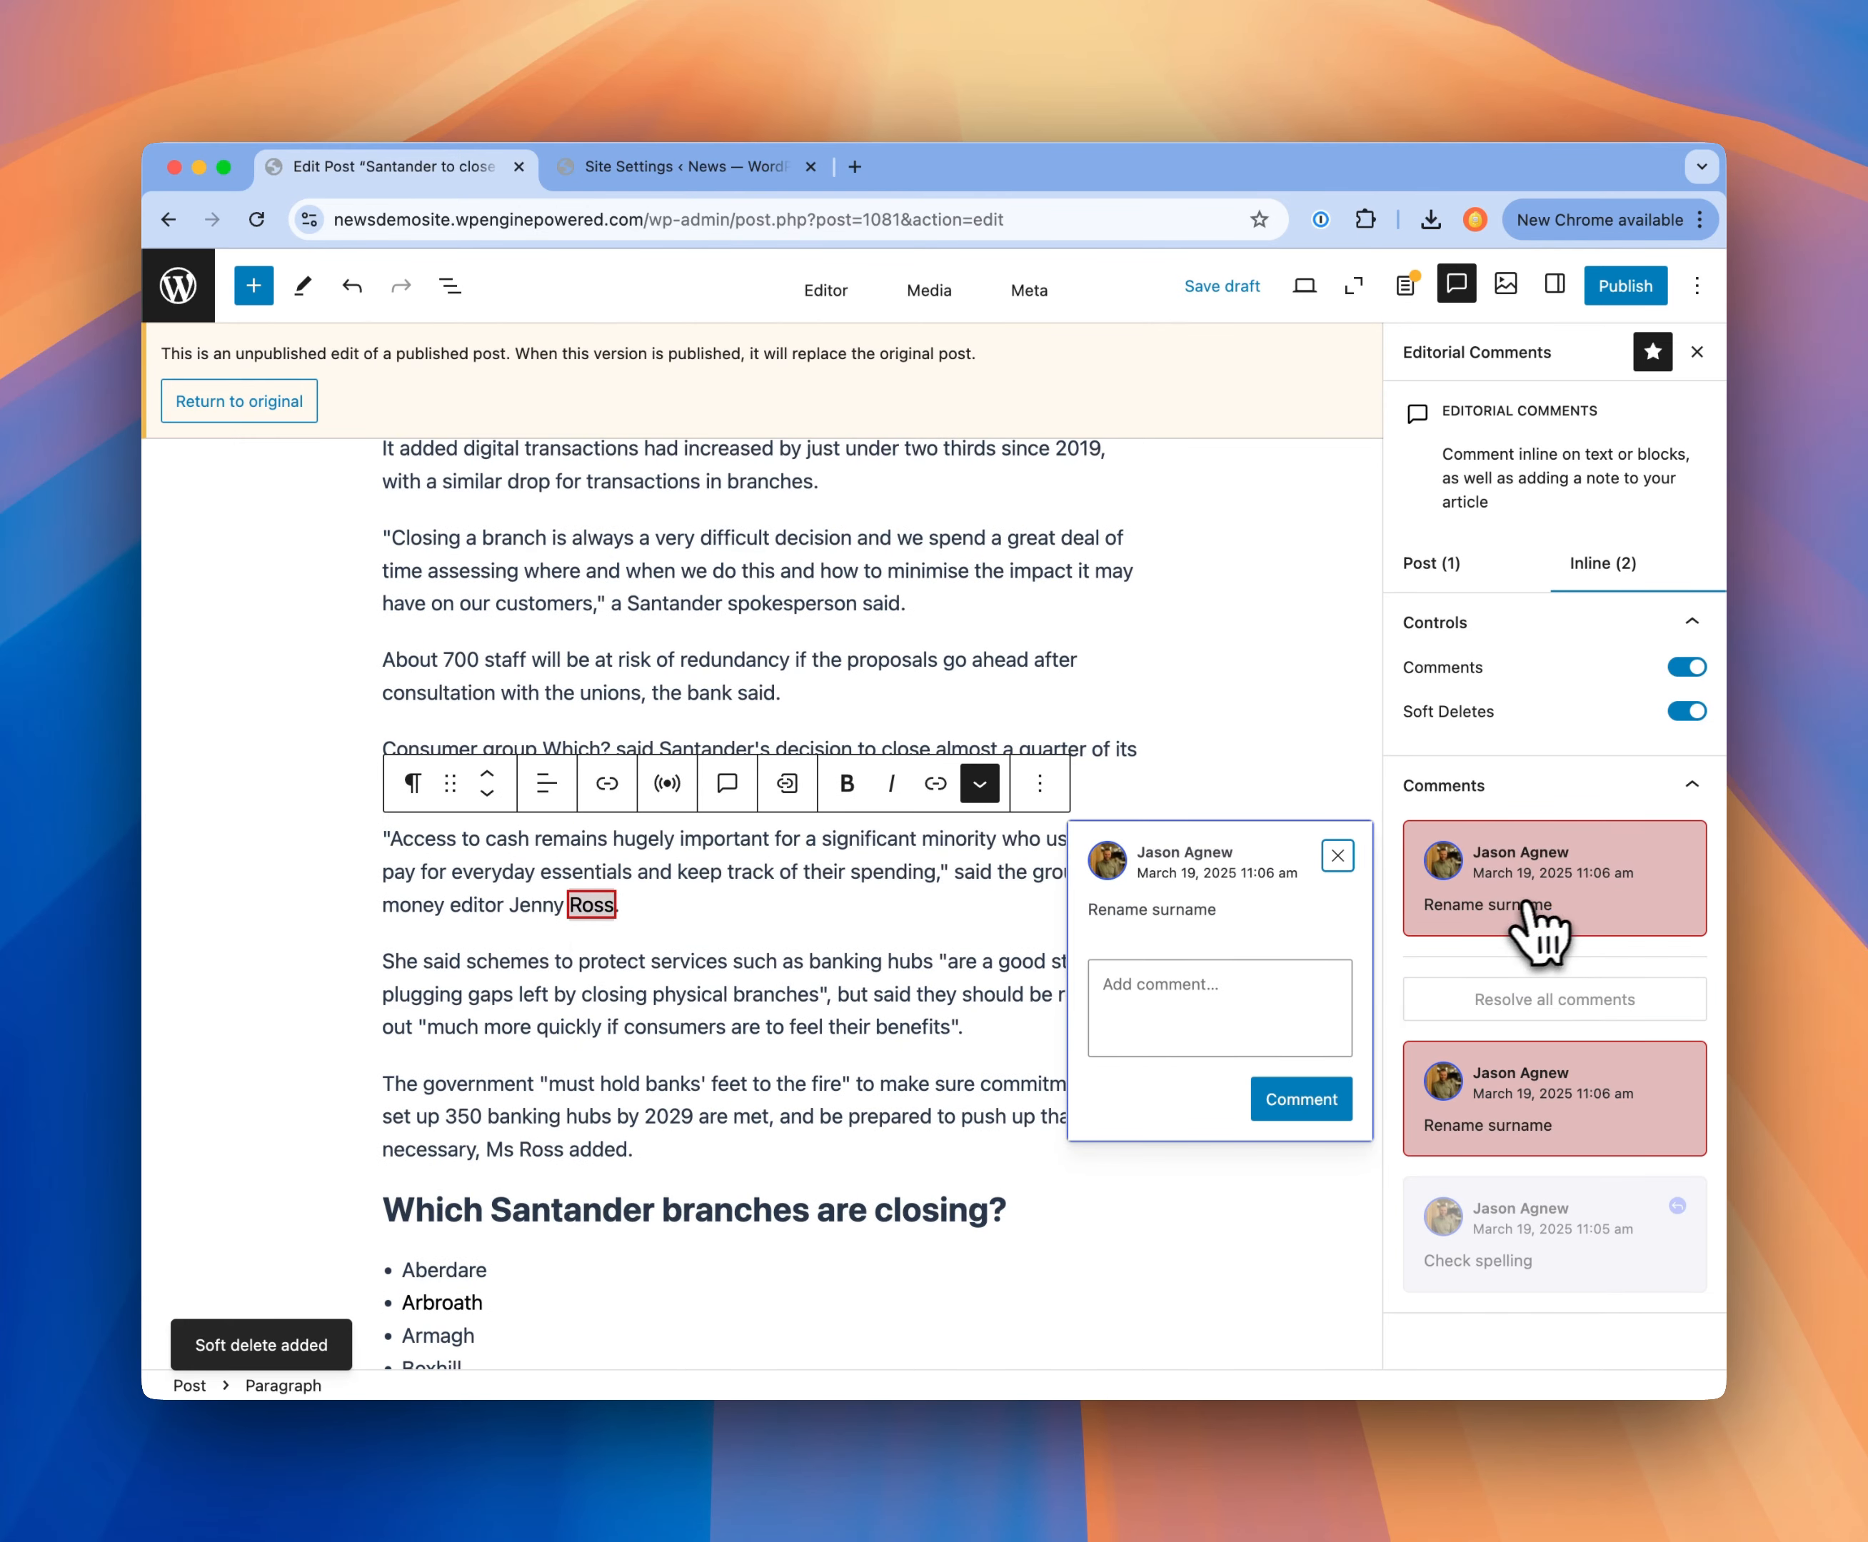
click(1337, 855)
click(1687, 712)
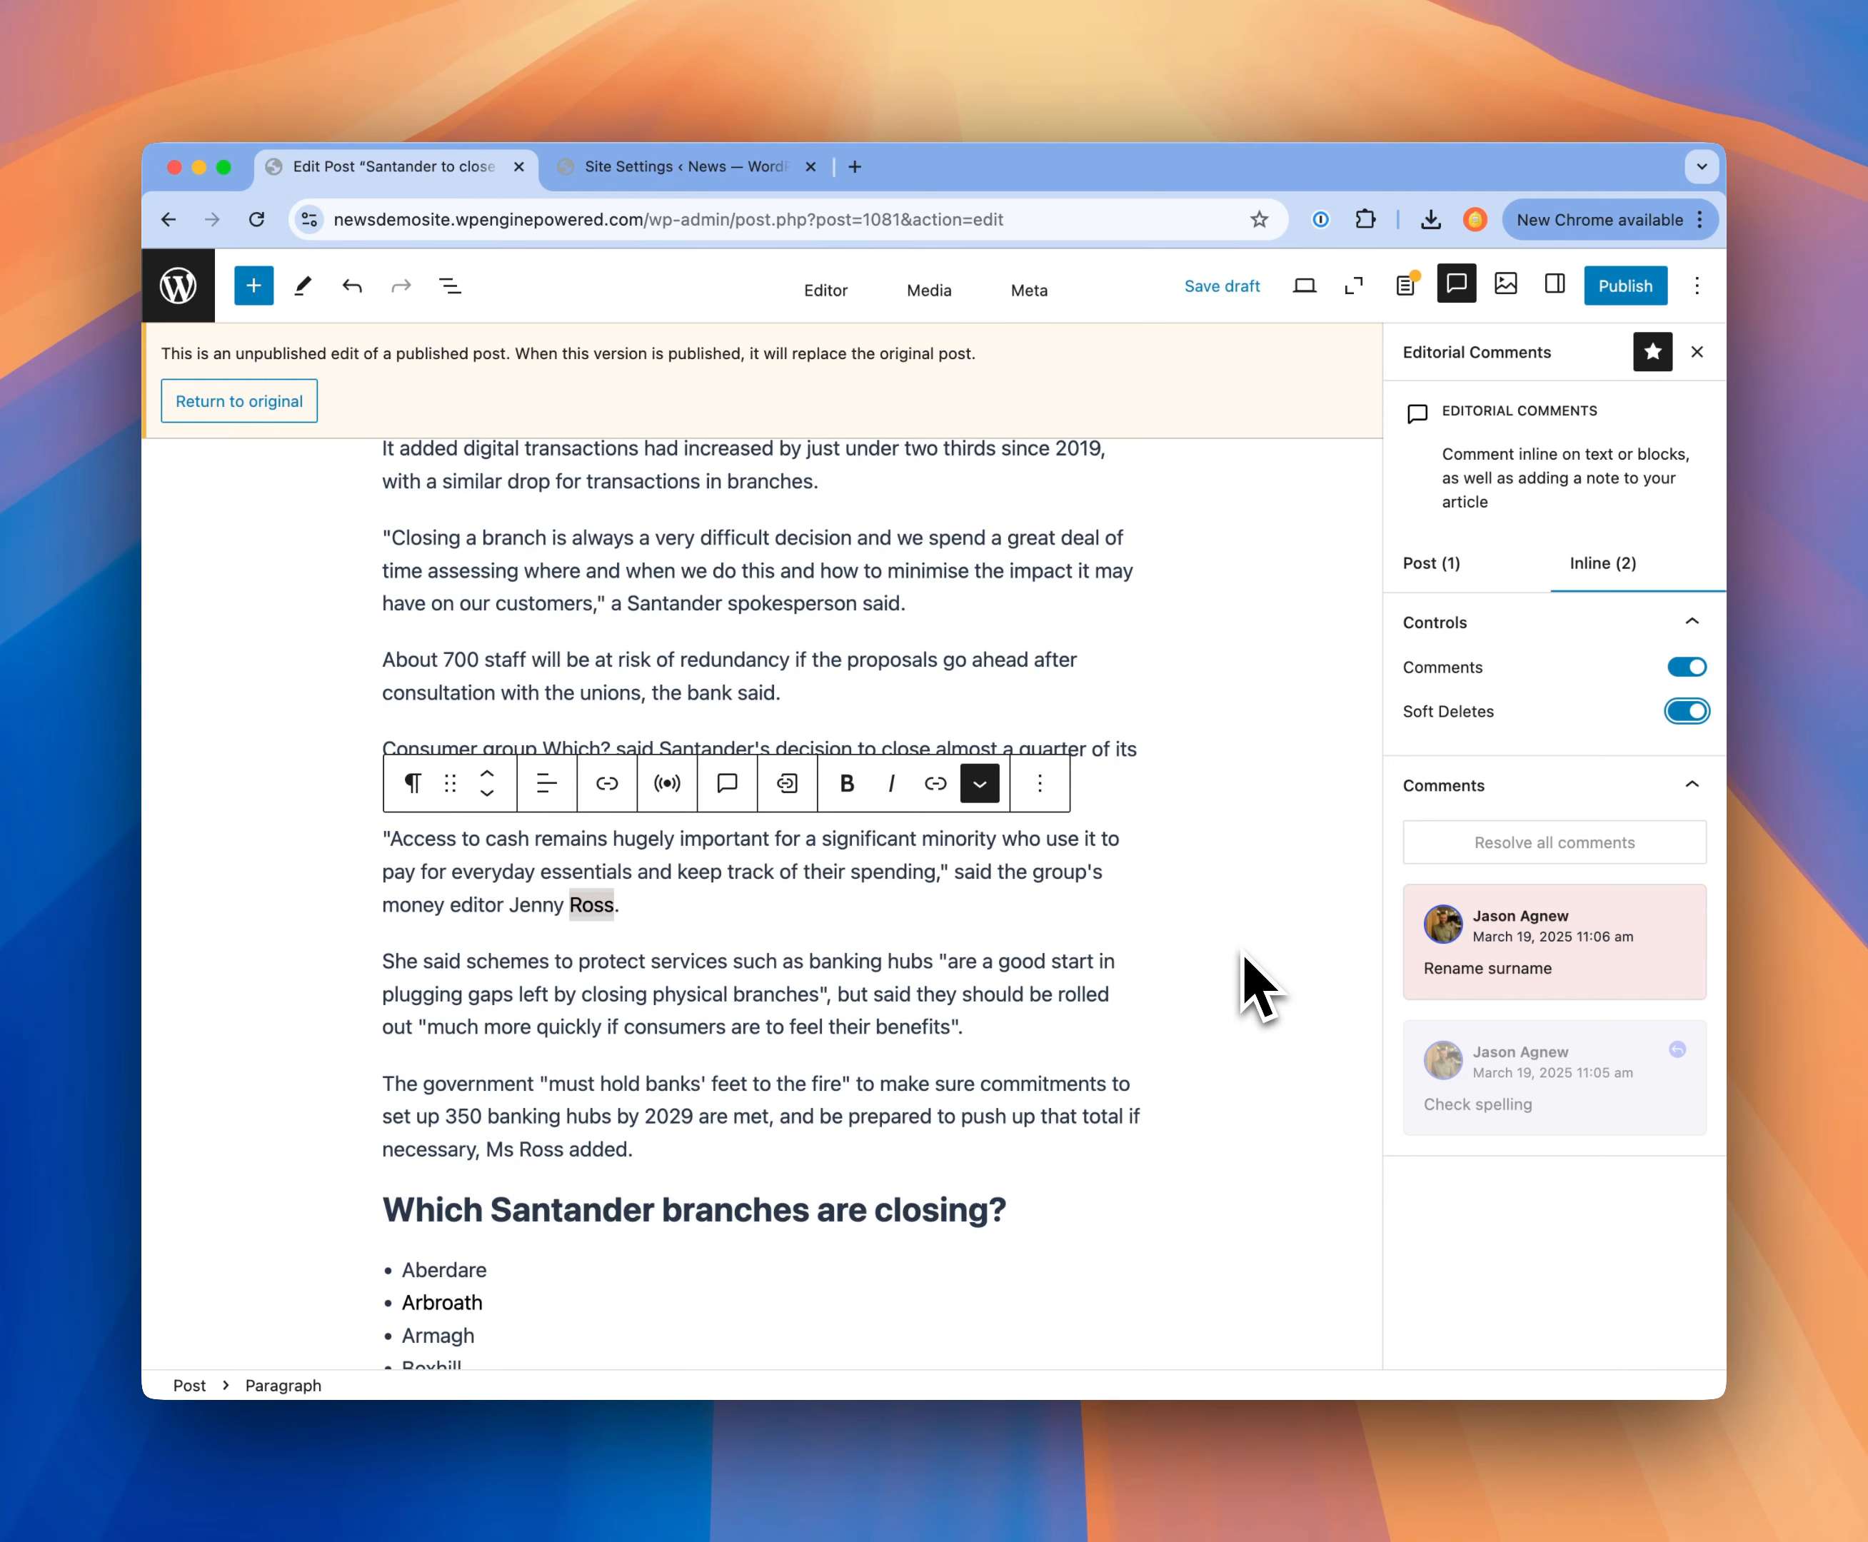
Step: Publish the unpublished edit so it replaces the original post, and review the article's merged text
scroll(1261, 988, up, 5)
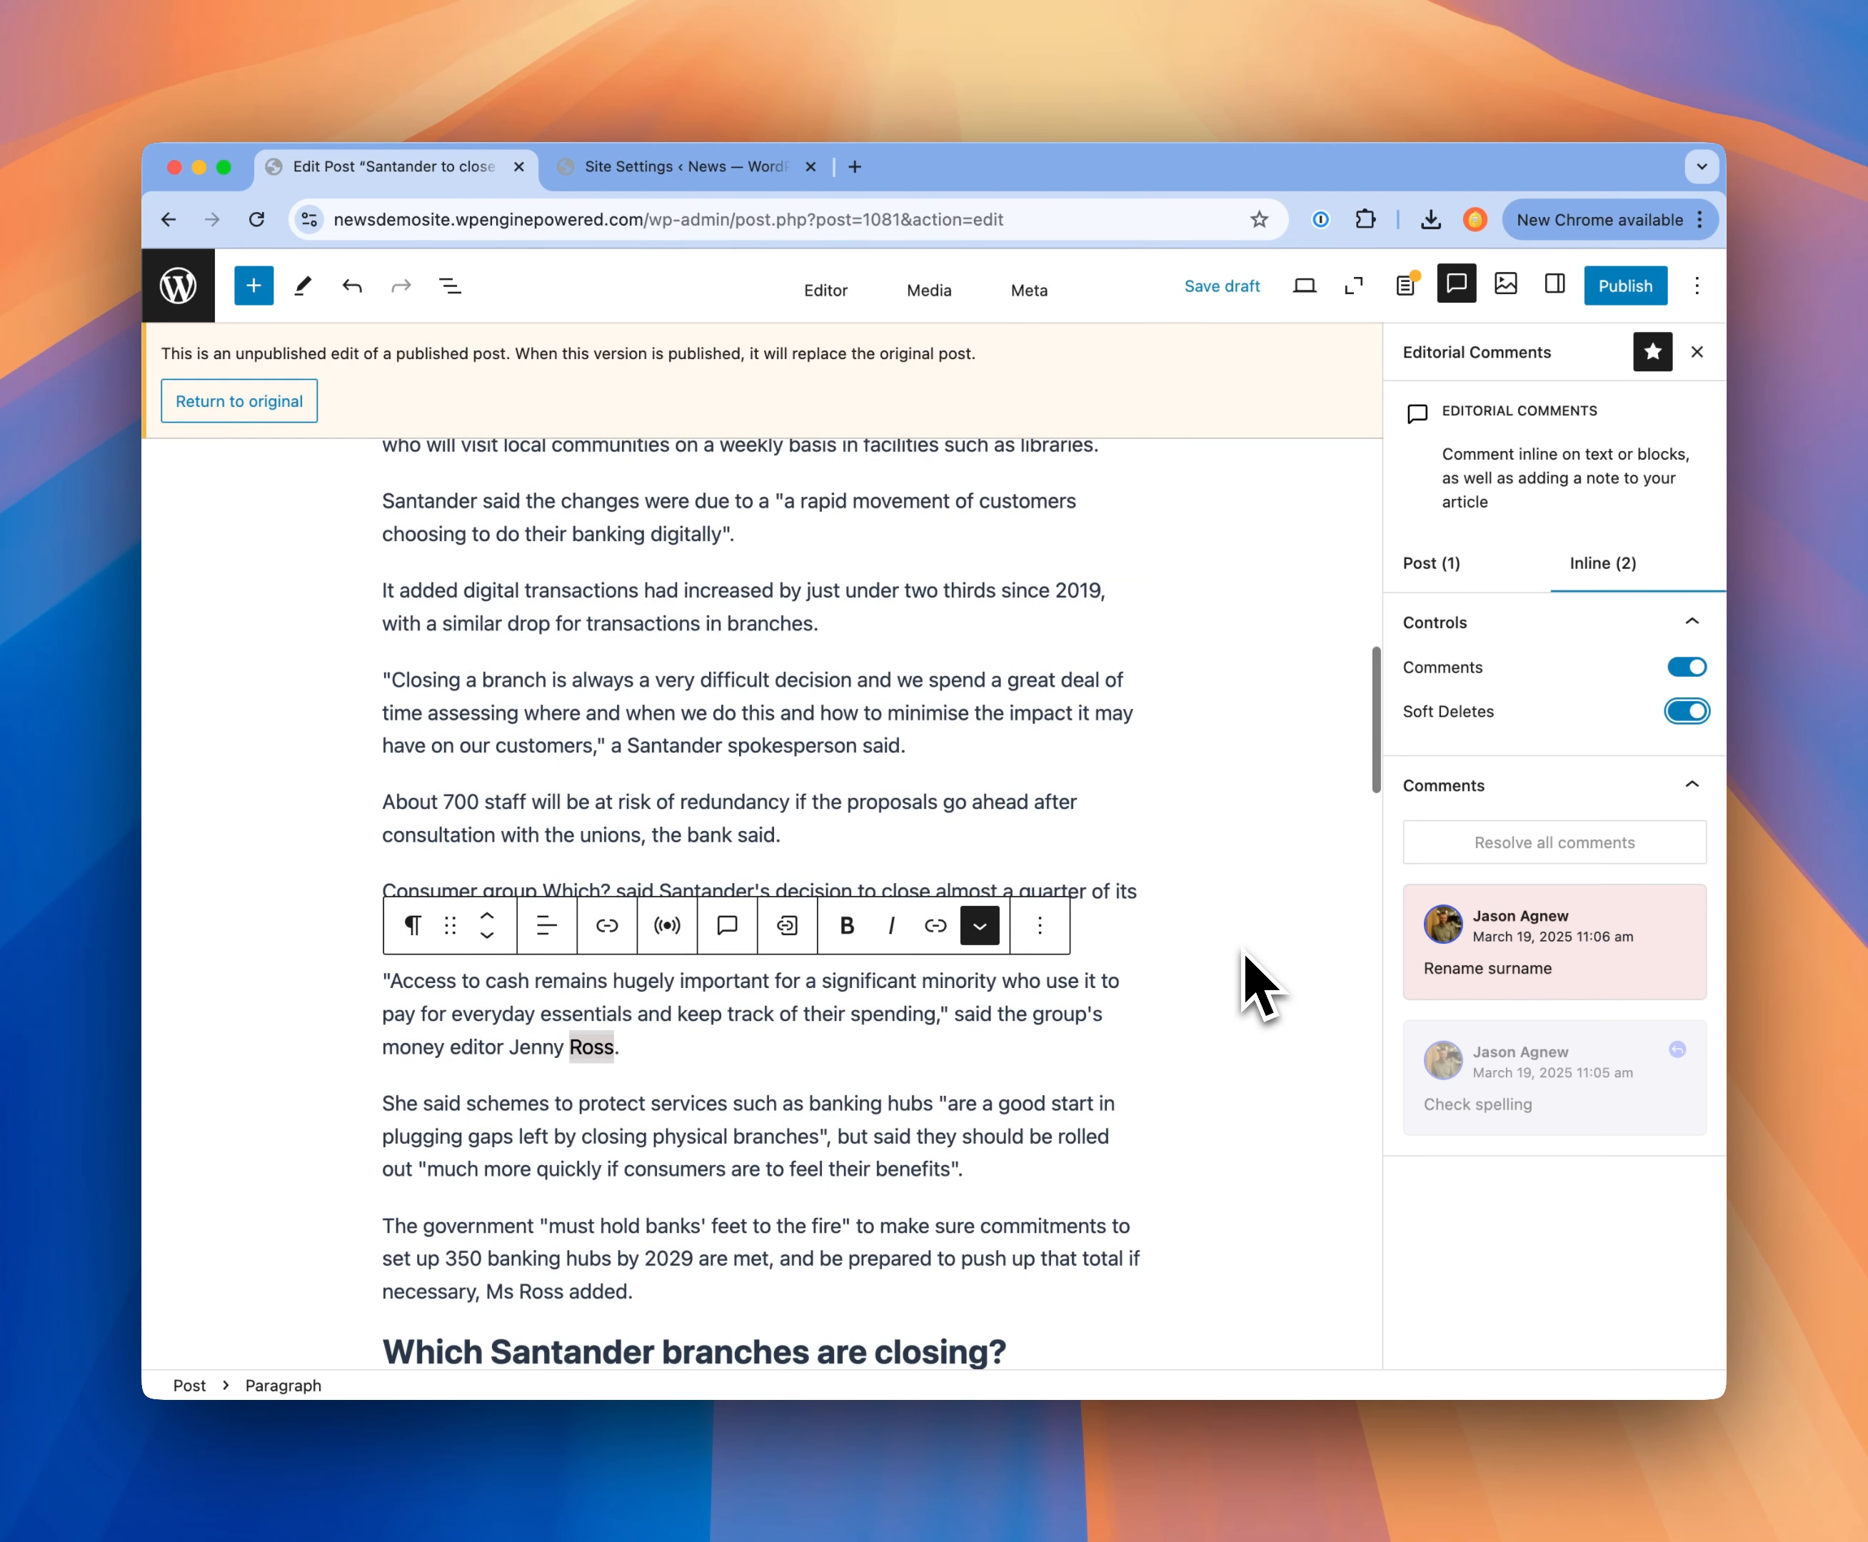
click(1614, 289)
click(1617, 290)
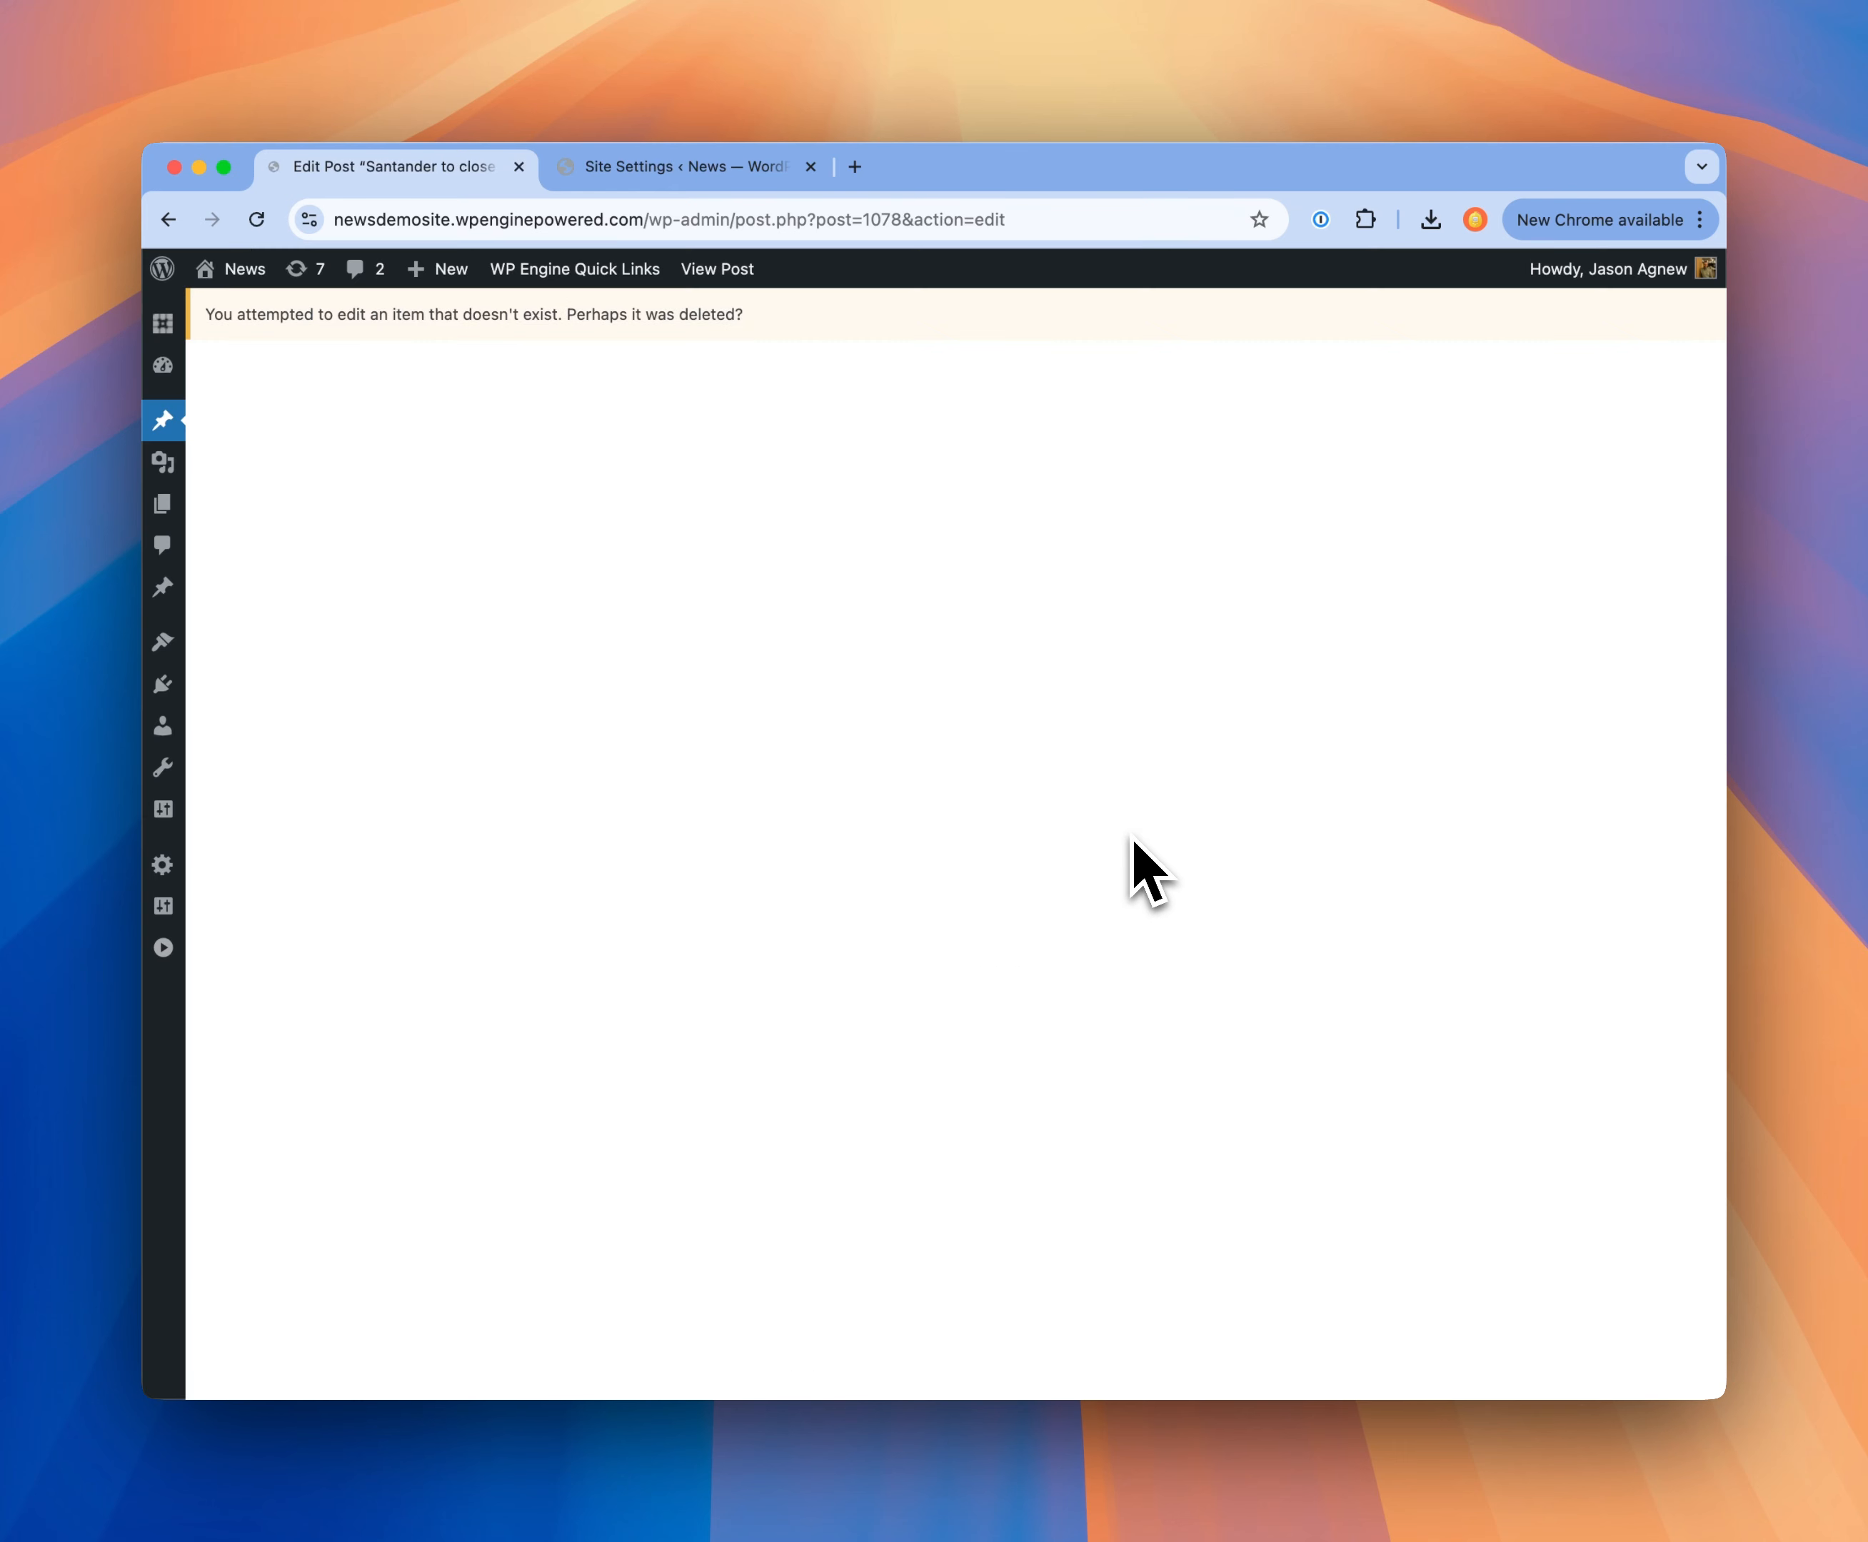
scroll(1159, 917, down, 15)
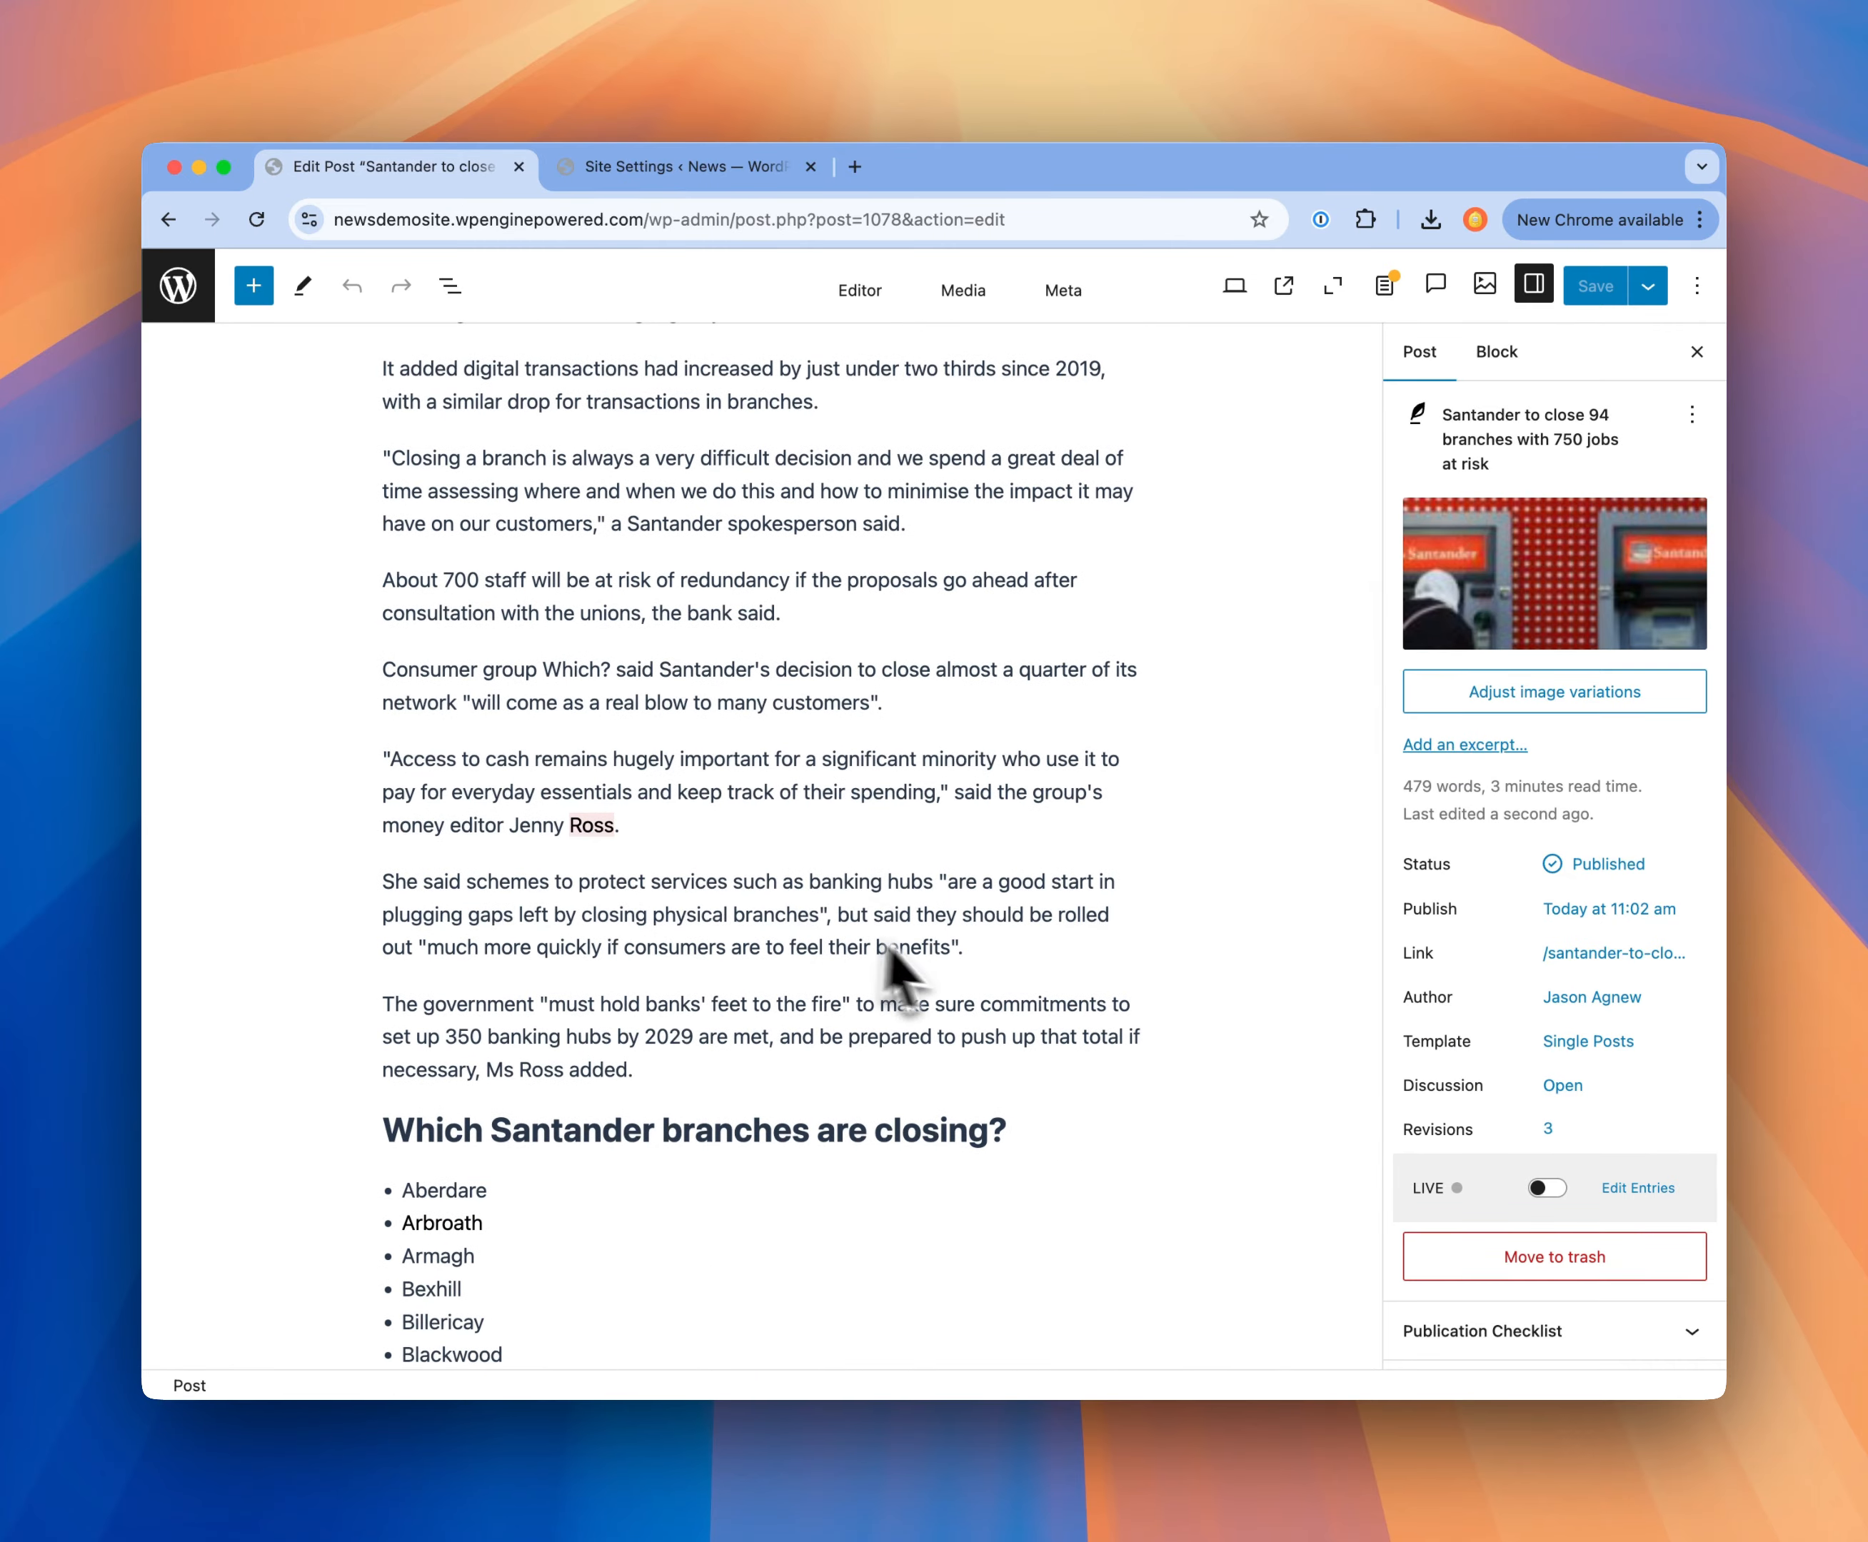
scroll(955, 988, down, 5)
scroll(963, 984, up, 10)
scroll(963, 988, up, 7)
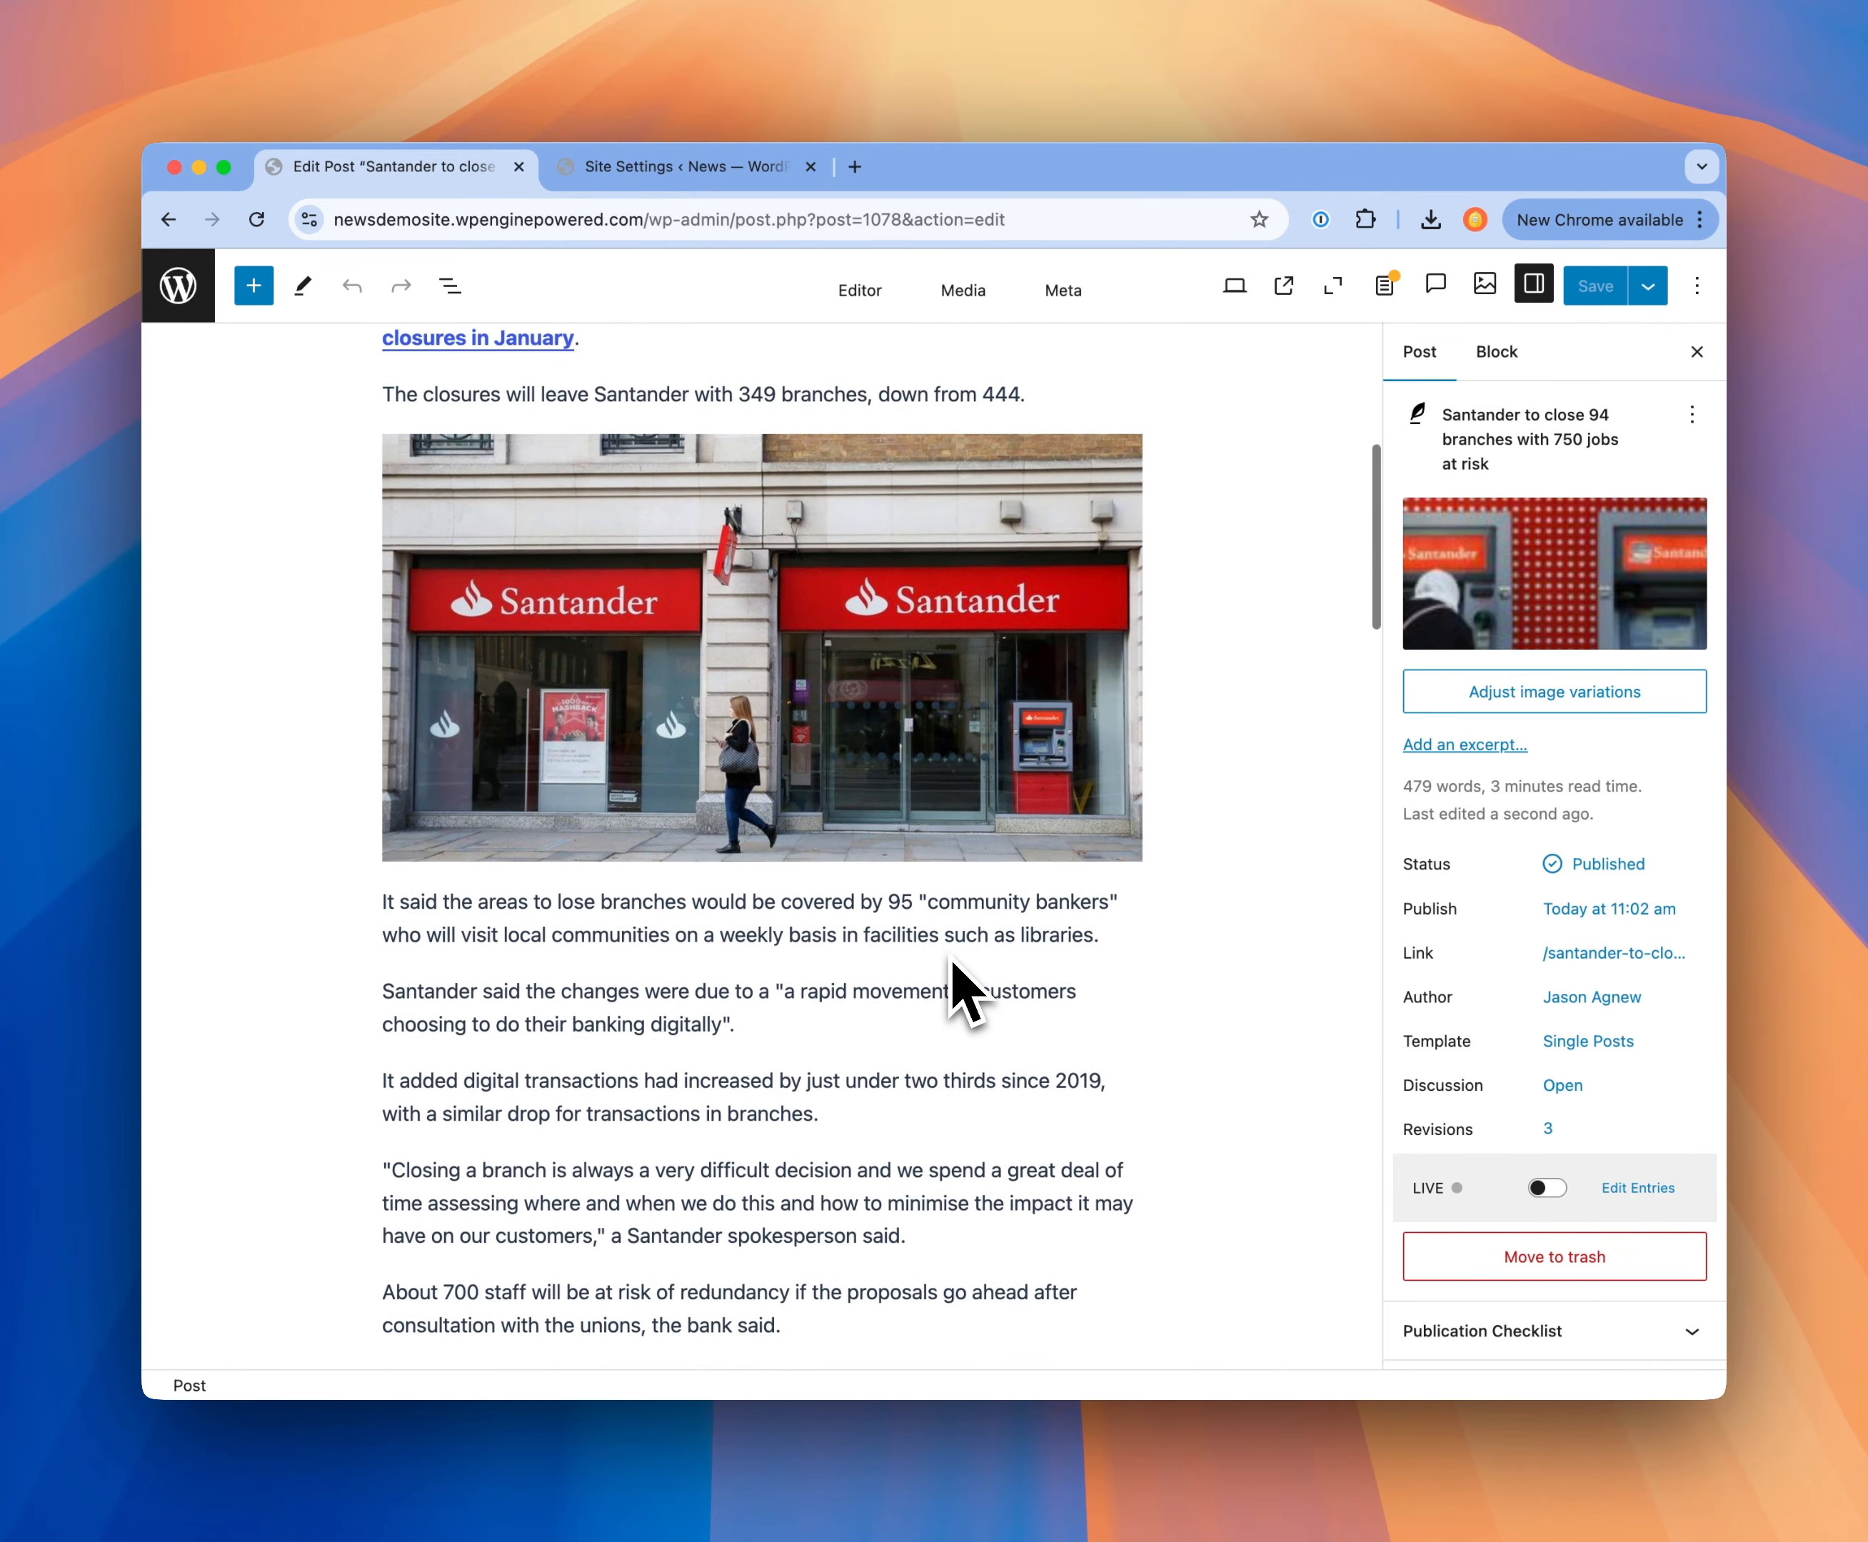
scroll(963, 988, up, 3)
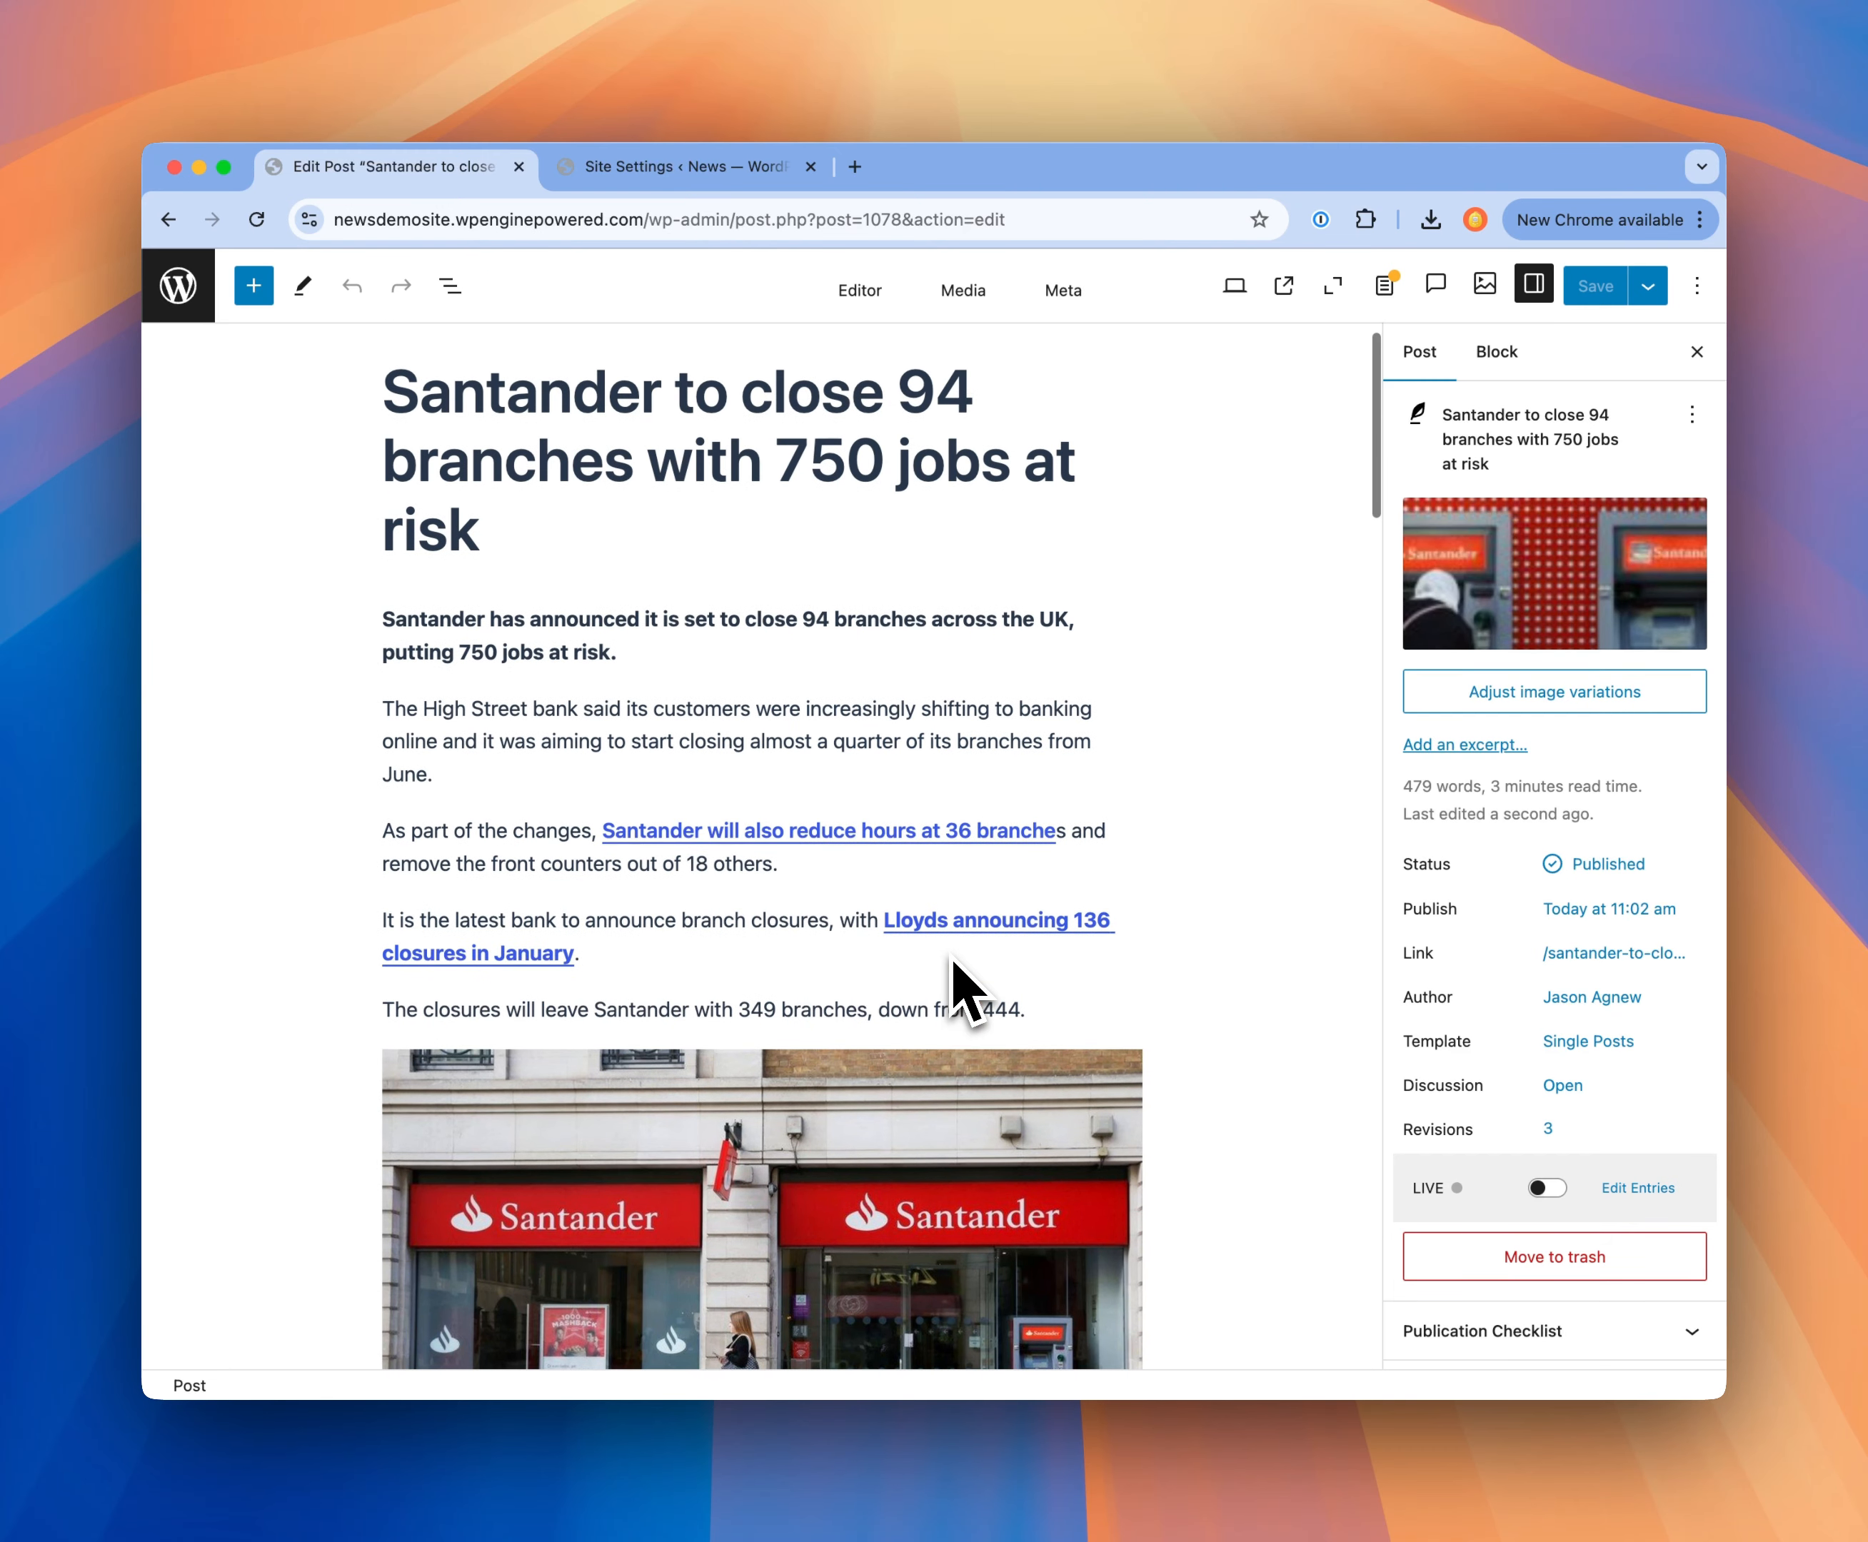